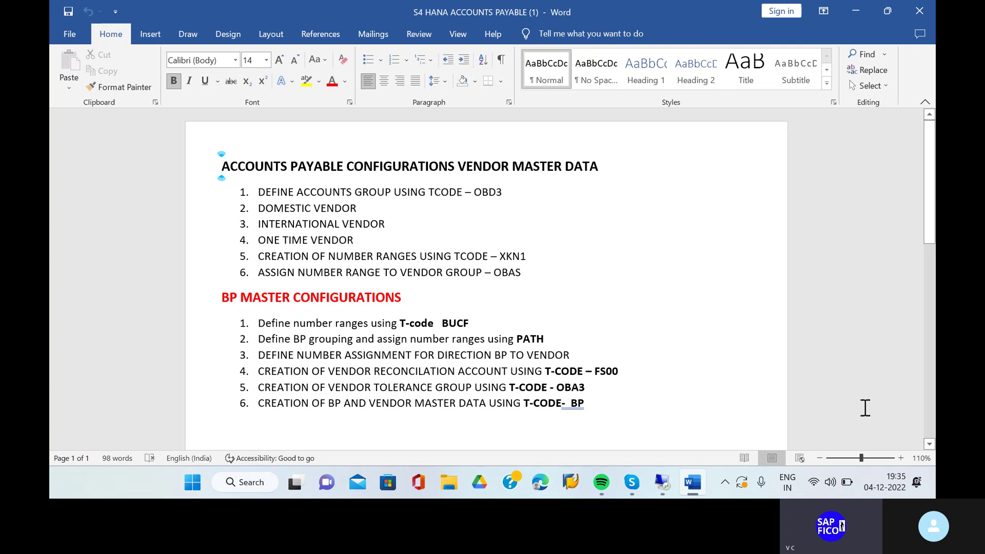
Switch to the SAP GUI session and open the vendor account groups with transaction OBD3
{"action": "left_click", "coordinate": [662, 483]}
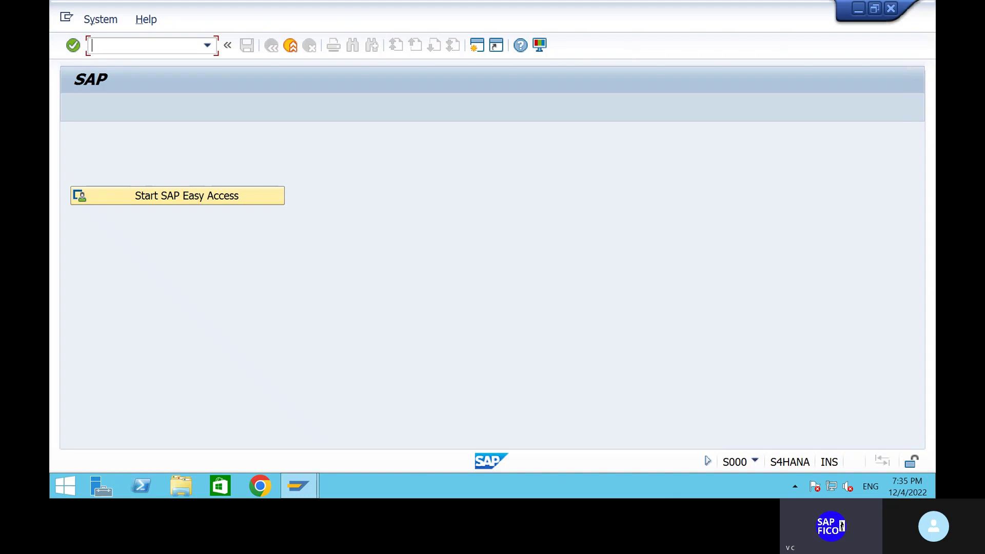
{"action": "type", "text": "spro"}
{"action": "key", "text": "Return"}
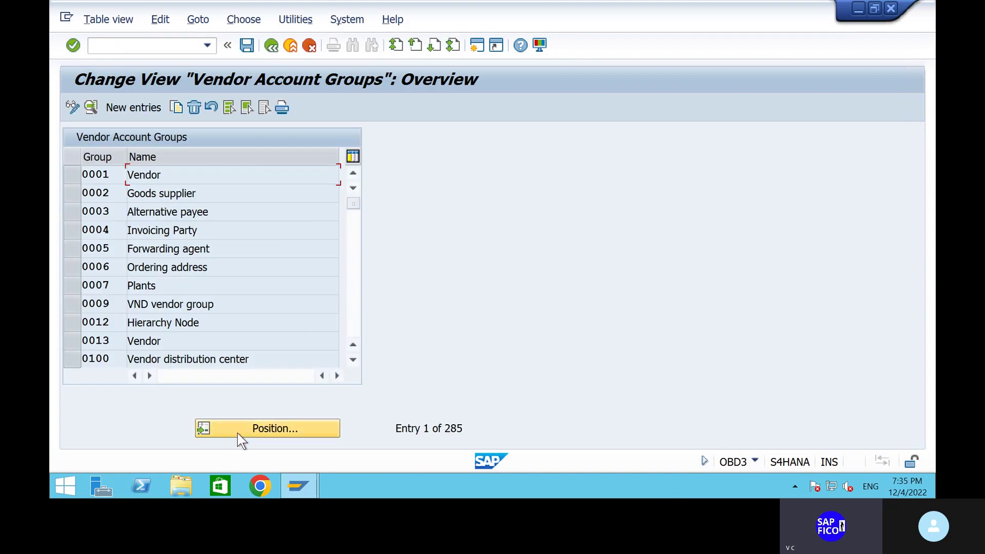
Position the vendor account group list at account group SHDV
{"action": "left_click", "coordinate": [239, 434]}
{"action": "type", "text": "shdv"}
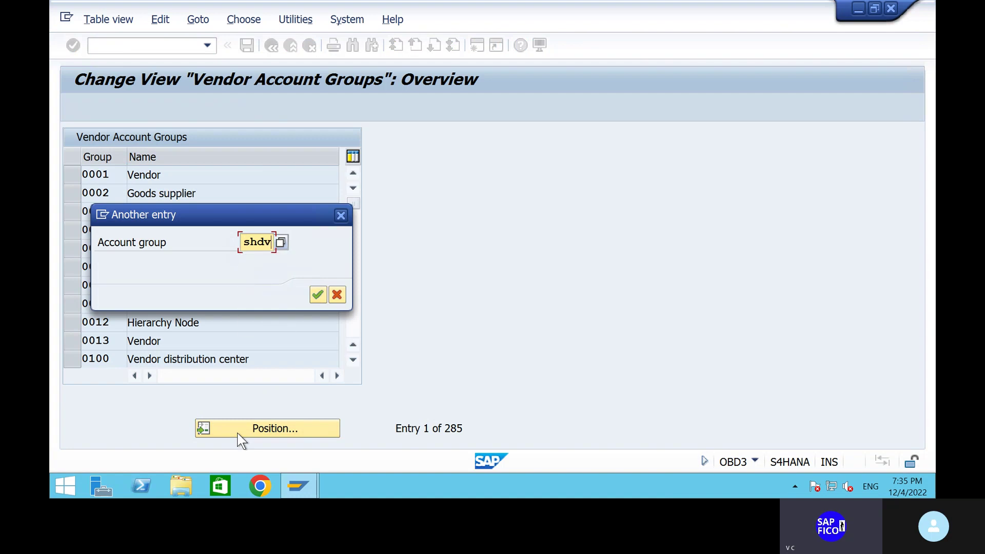
{"action": "key", "text": "Return"}
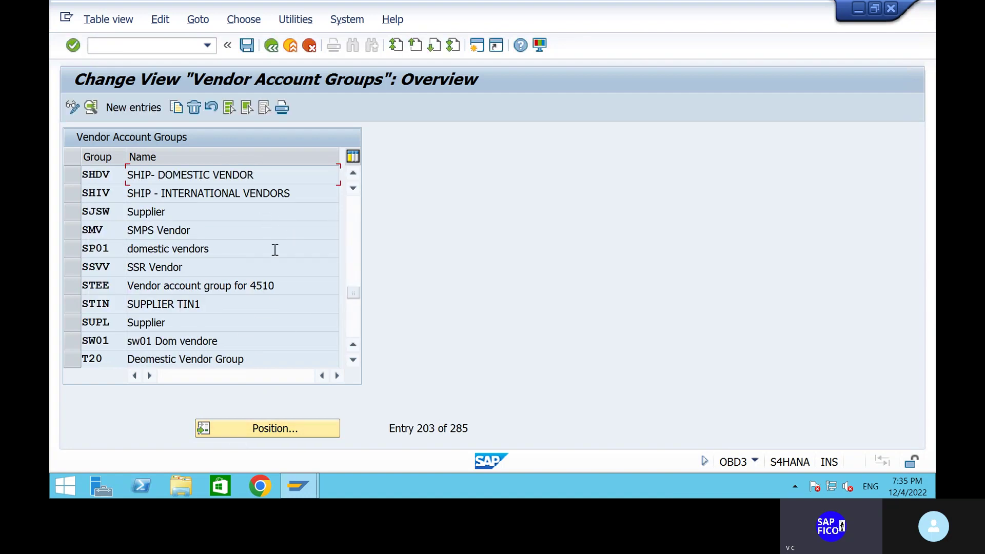
Enter a new vendor account group PADV with the meaning DOMESTIC VENDOR GROUP
{"action": "left_click", "coordinate": [149, 109]}
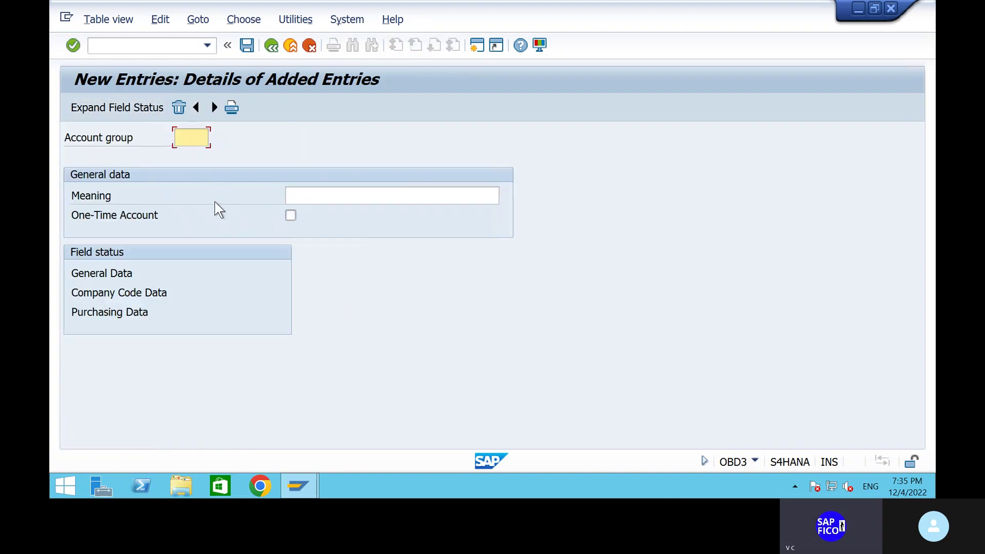
{"action": "type", "text": "s"}
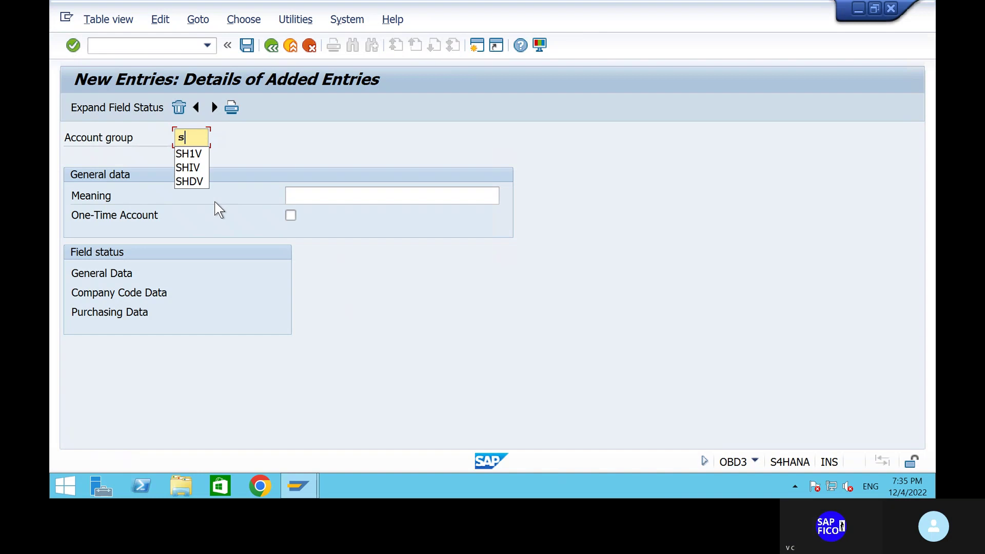
{"action": "key", "text": "BackSpace"}
{"action": "type", "text": "P"}
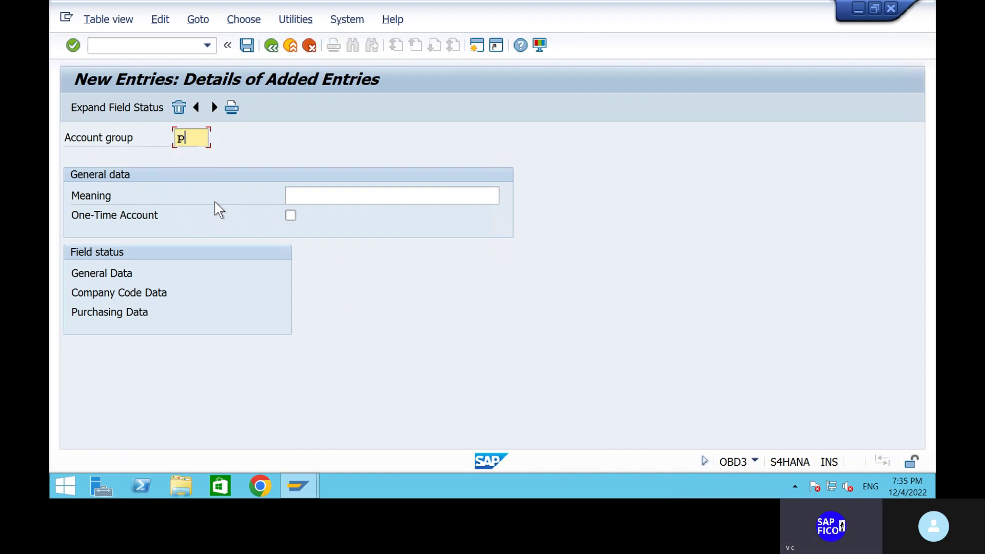
{"action": "type", "text": "ADV"}
{"action": "left_click", "coordinate": [347, 192]}
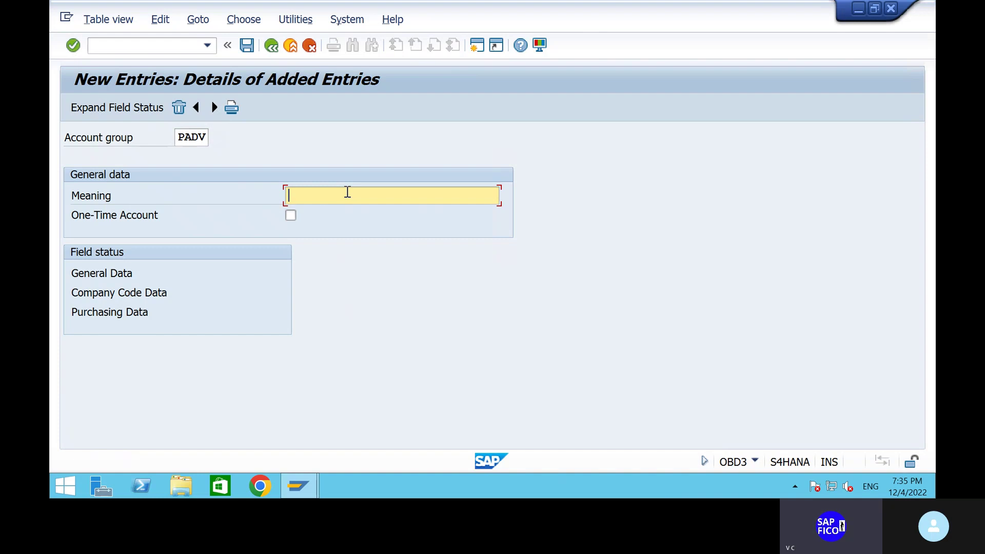
{"action": "type", "text": "DOMESTIC VEND"}
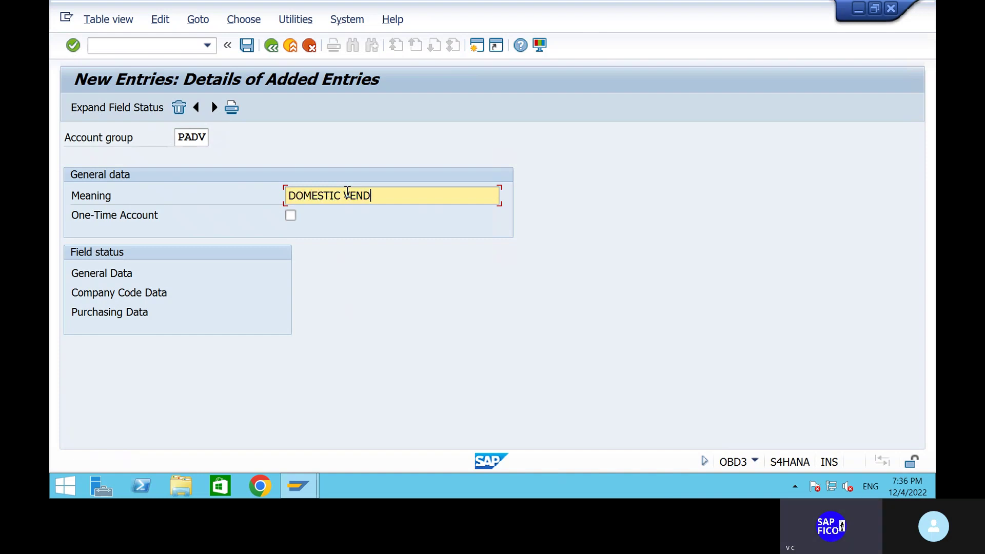
{"action": "type", "text": "OR GROUP"}
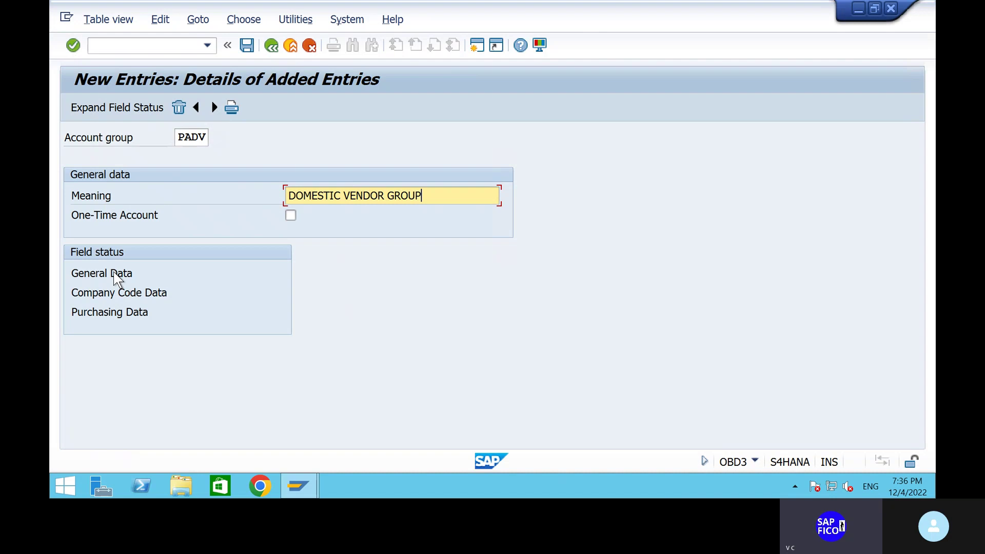
{"action": "key", "text": "Return"}
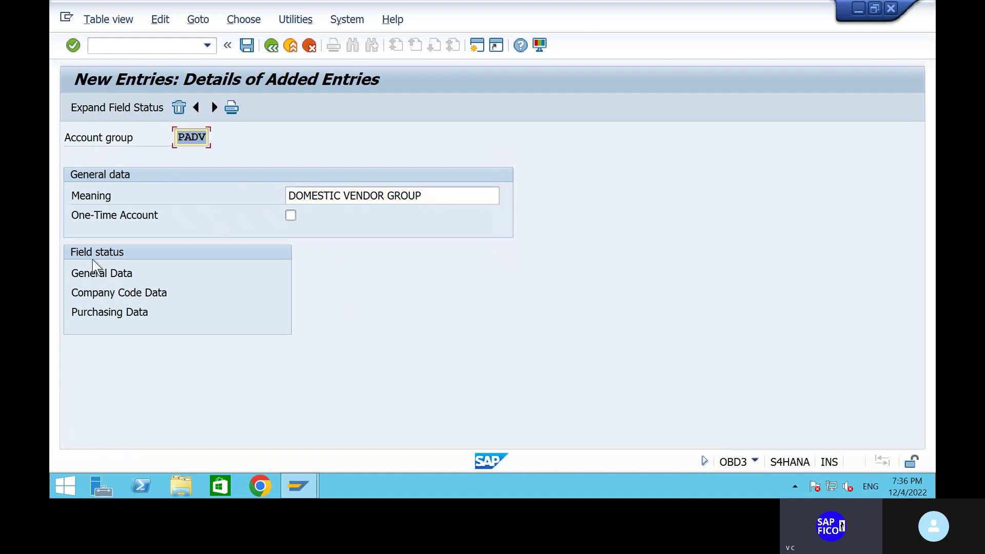
Save account group PADV under the proposed customizing request and return to the account groups overview
{"action": "left_click", "coordinate": [253, 53]}
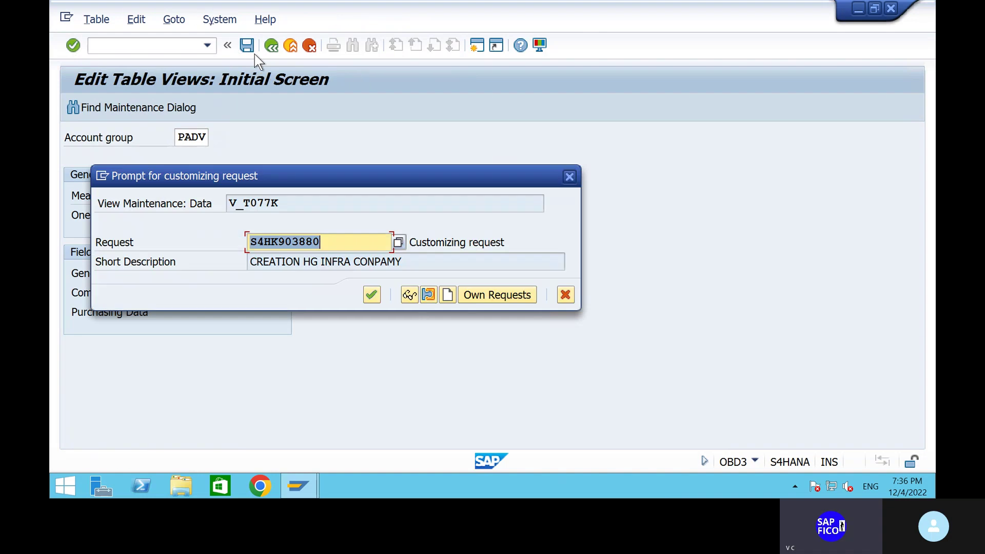
{"action": "left_click", "coordinate": [372, 293]}
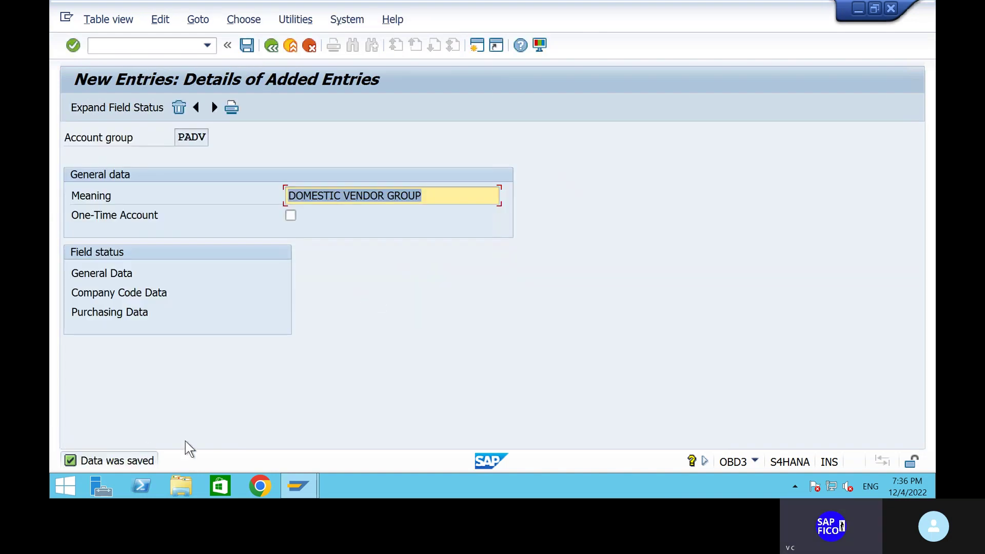
{"action": "left_click", "coordinate": [267, 50]}
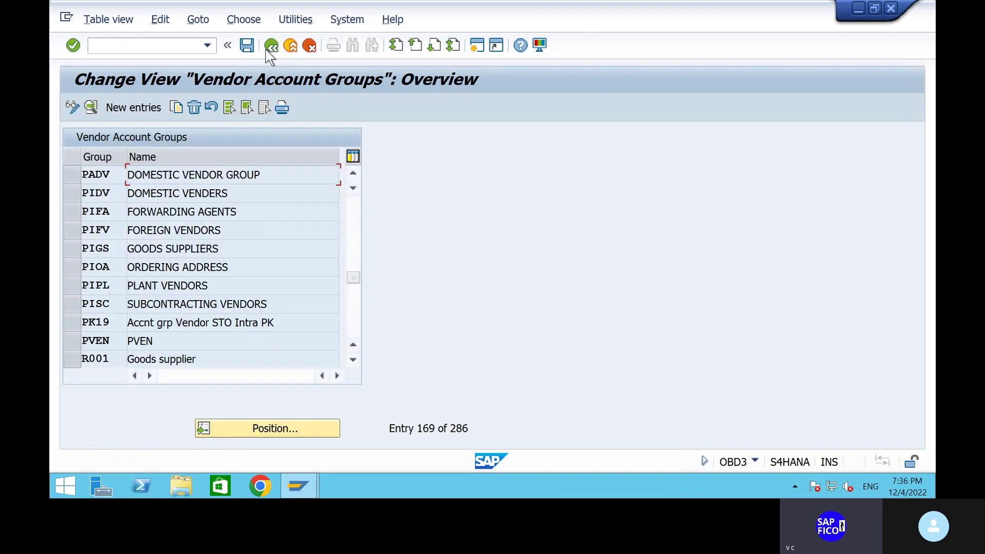
Start another new vendor account group entry with the account group code PAIV
{"action": "left_click", "coordinate": [128, 109]}
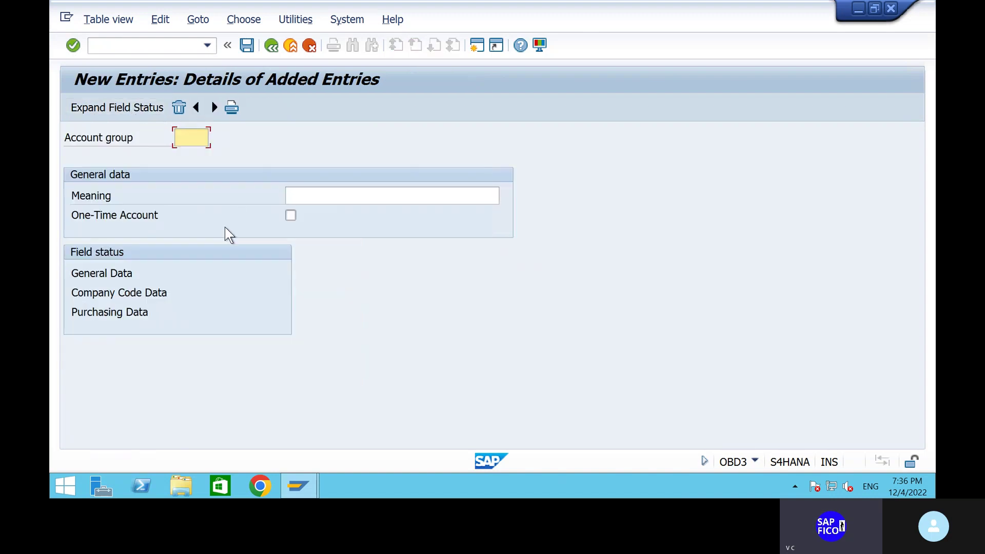
{"action": "type", "text": "PA"}
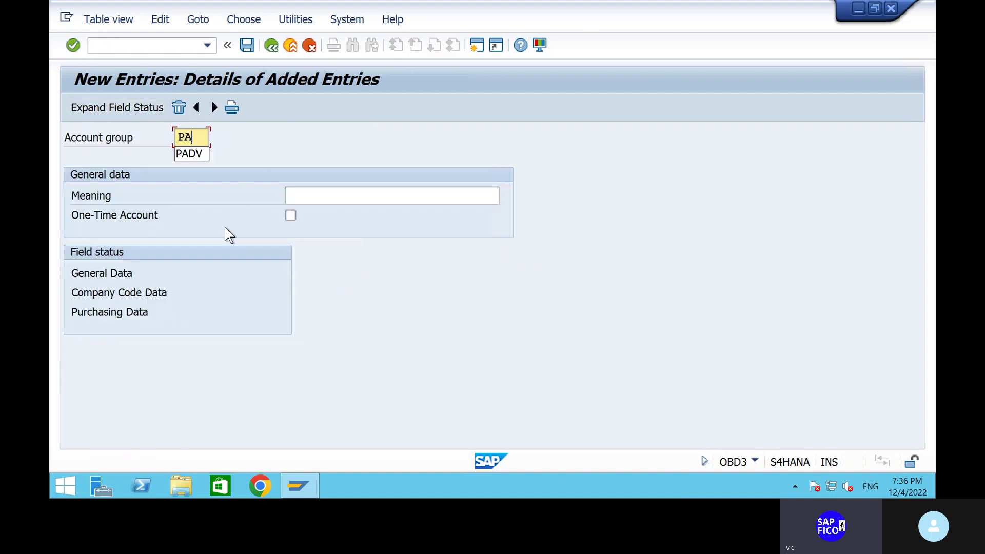
{"action": "type", "text": "IV"}
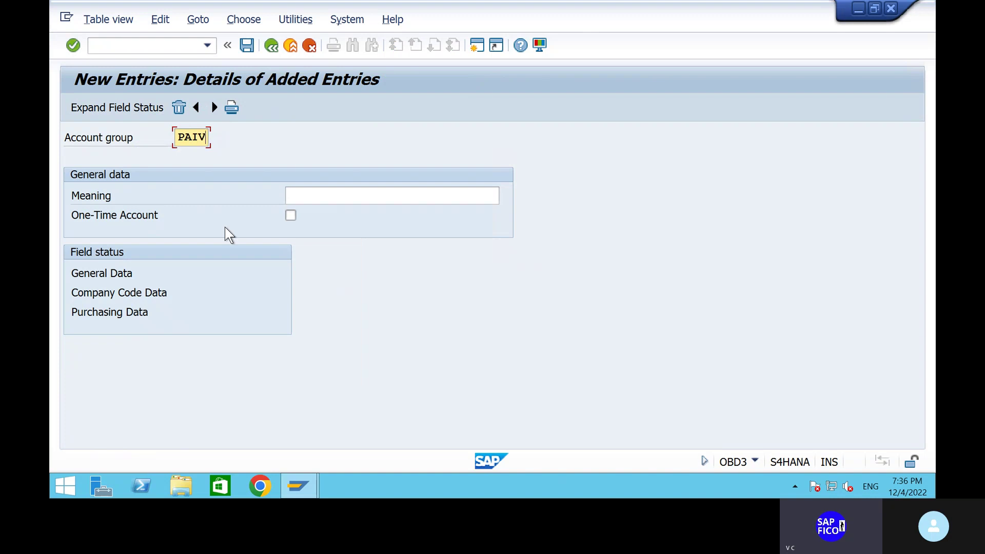
Give account group PAIV the meaning INTERNATINAOL VENDOR, save it and return to the overview
{"action": "left_click", "coordinate": [340, 196]}
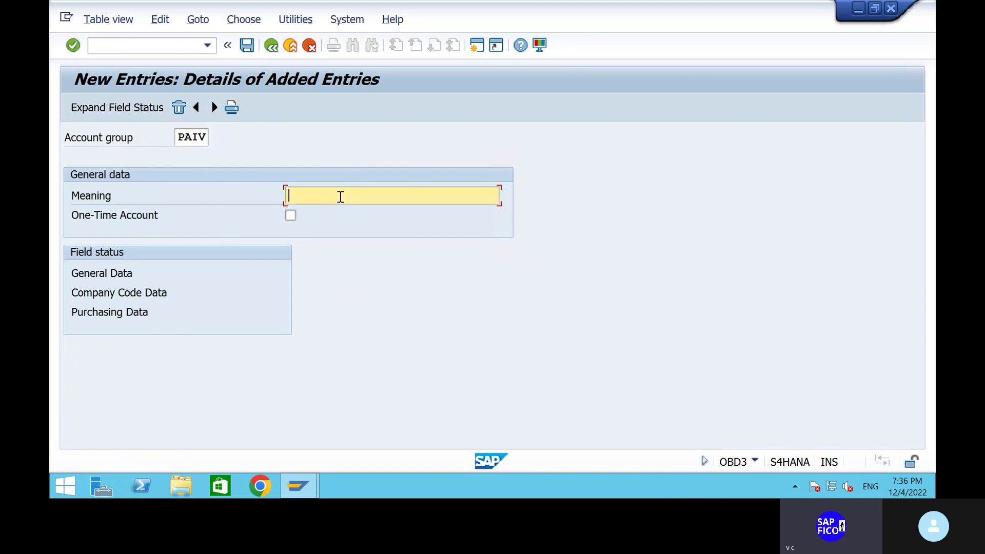
{"action": "type", "text": "DOM"}
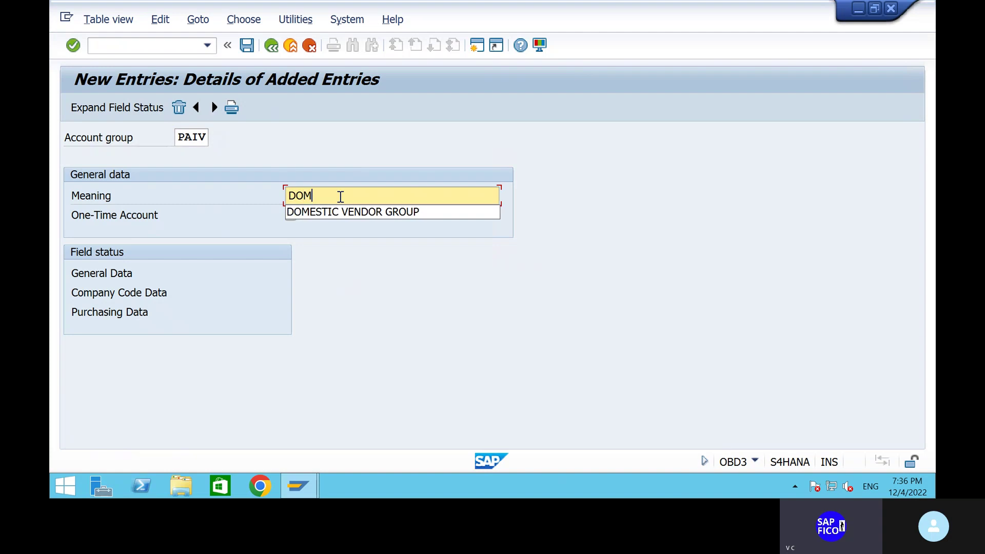
{"action": "key", "text": "BackSpace"}
{"action": "key", "text": "BackSpace"}
{"action": "key", "text": "BackSpace"}
{"action": "type", "text": "INTER"}
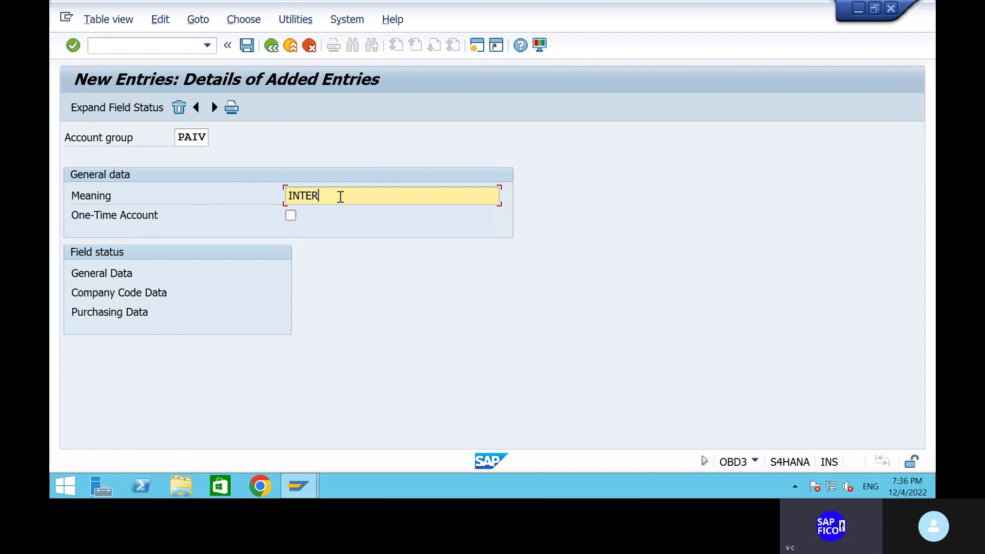
{"action": "type", "text": "NATINAOL VED"}
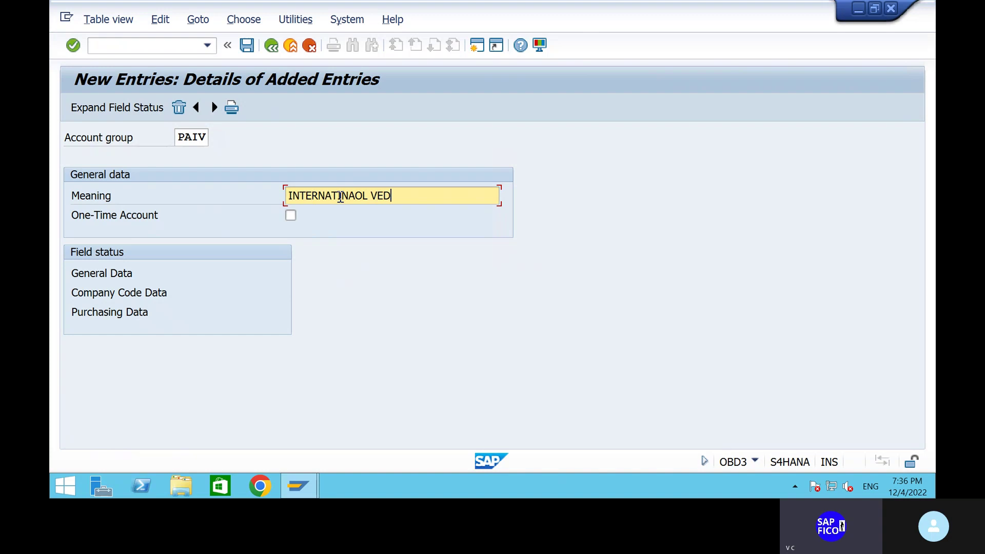
{"action": "key", "text": "BackSpace"}
{"action": "type", "text": "NDOR"}
{"action": "key", "text": "Return"}
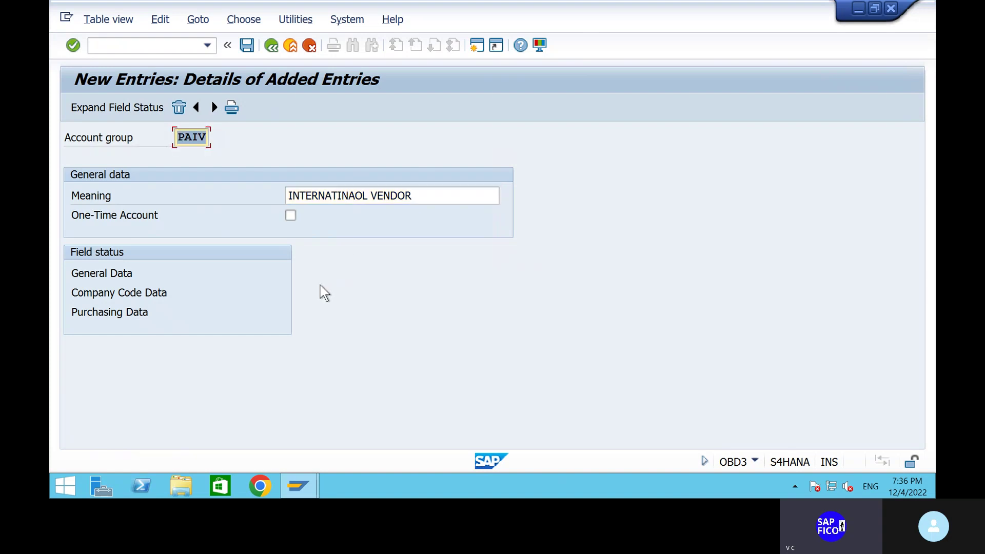
{"action": "left_click", "coordinate": [248, 49]}
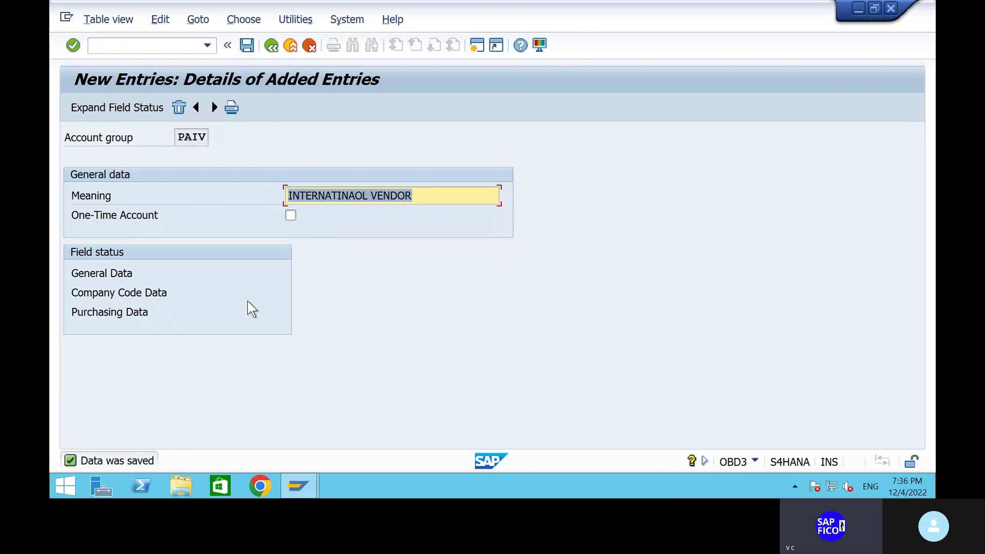
{"action": "left_click", "coordinate": [267, 51]}
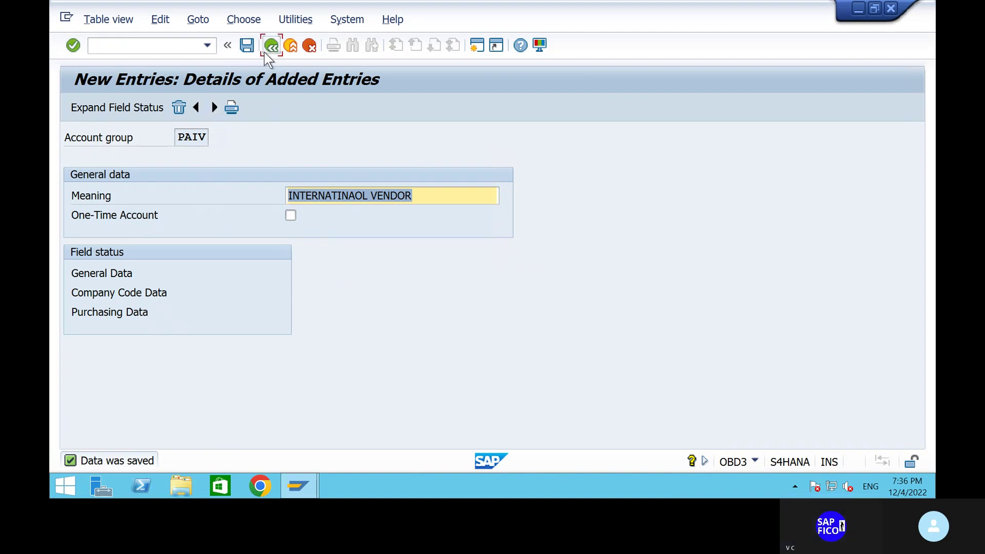
Enter a new vendor account group PA1V with the meaning ONE TIME VENDOR
{"action": "left_click", "coordinate": [134, 107]}
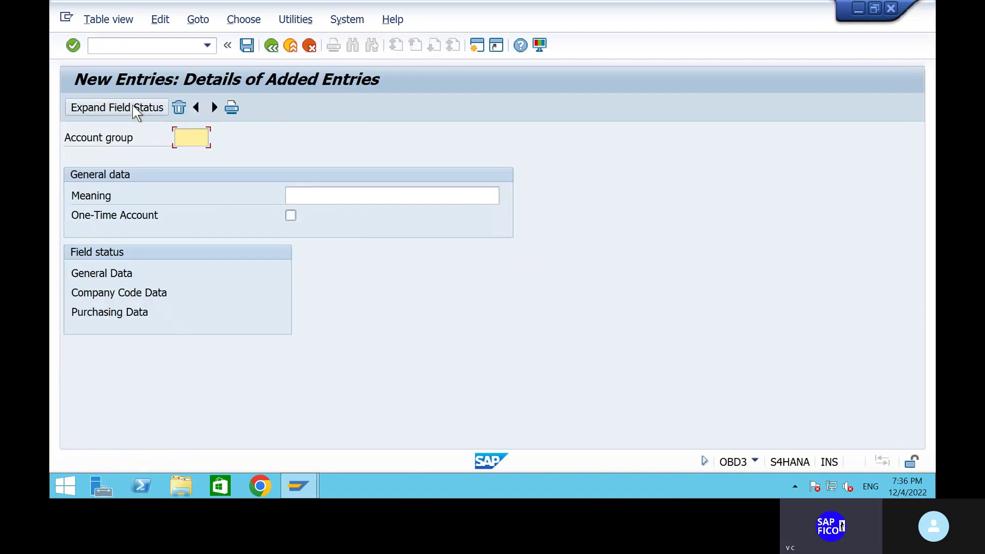
{"action": "type", "text": "PA1V"}
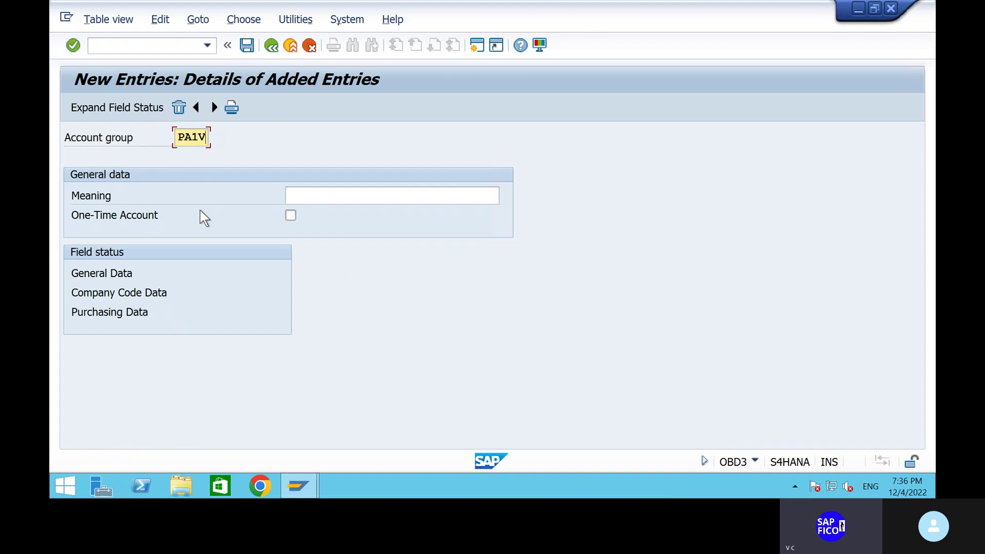
{"action": "left_click", "coordinate": [307, 196]}
{"action": "type", "text": "ONE"}
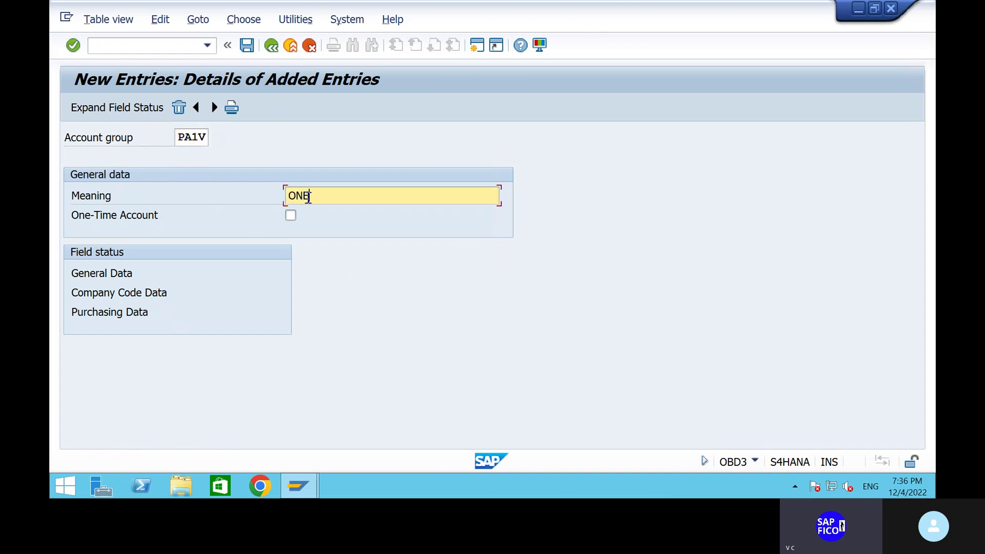
{"action": "type", "text": " TIME VE"}
{"action": "type", "text": "DNO"}
{"action": "key", "text": "BackSpace"}
{"action": "key", "text": "BackSpace"}
{"action": "key", "text": "BackSpace"}
{"action": "type", "text": "ND"}
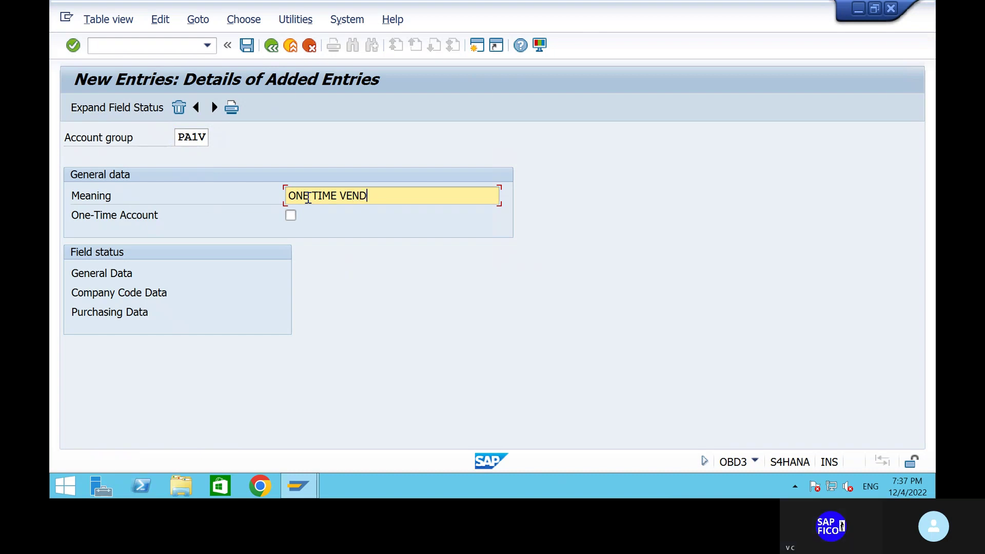
{"action": "type", "text": "OR"}
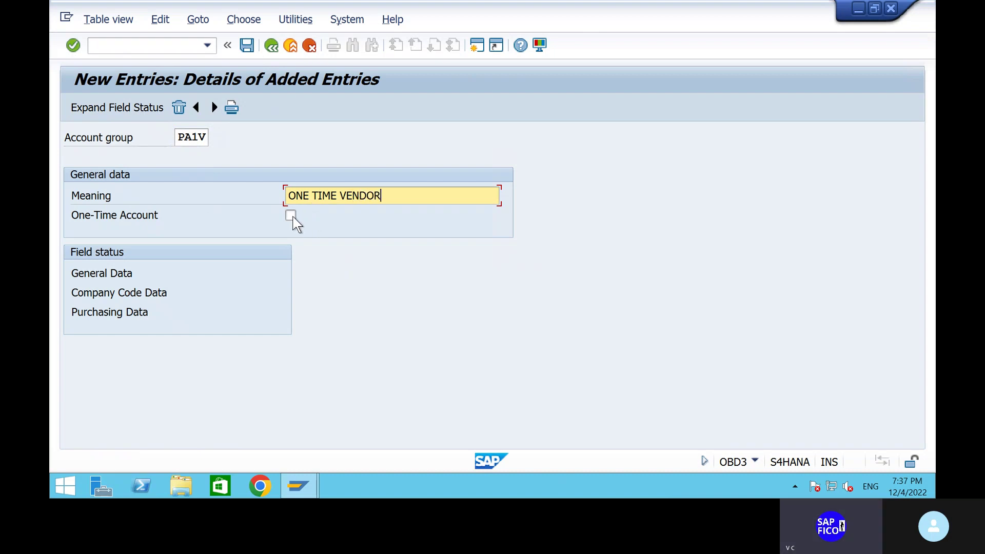
Mark account group PA1V as a one-time account, save it and return to the overview
{"action": "left_click", "coordinate": [291, 216]}
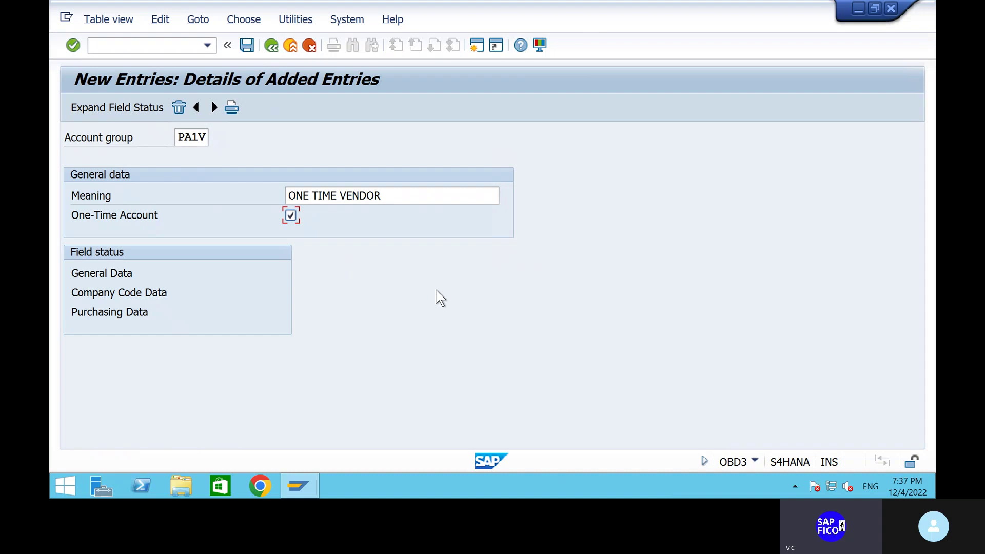
{"action": "left_click", "coordinate": [247, 46]}
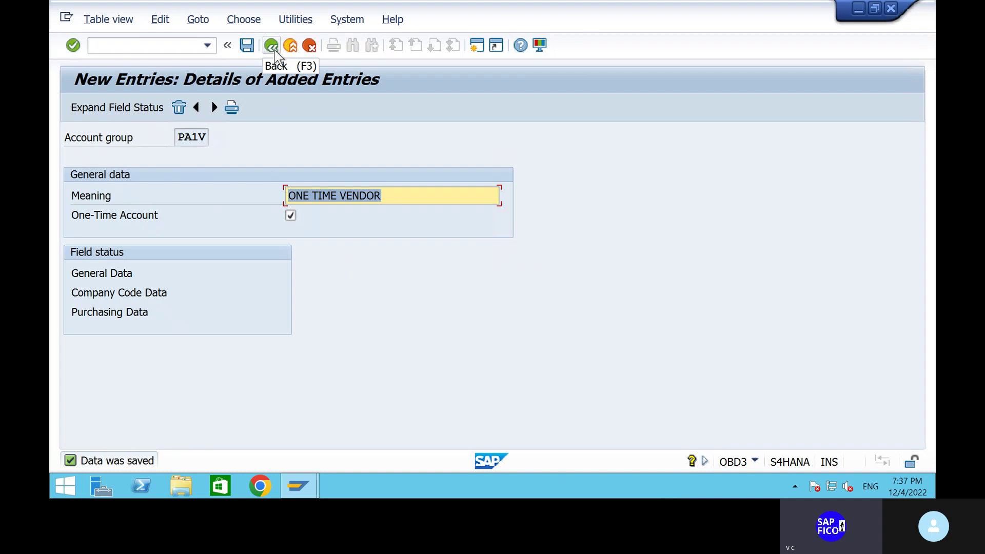
{"action": "left_click", "coordinate": [272, 46]}
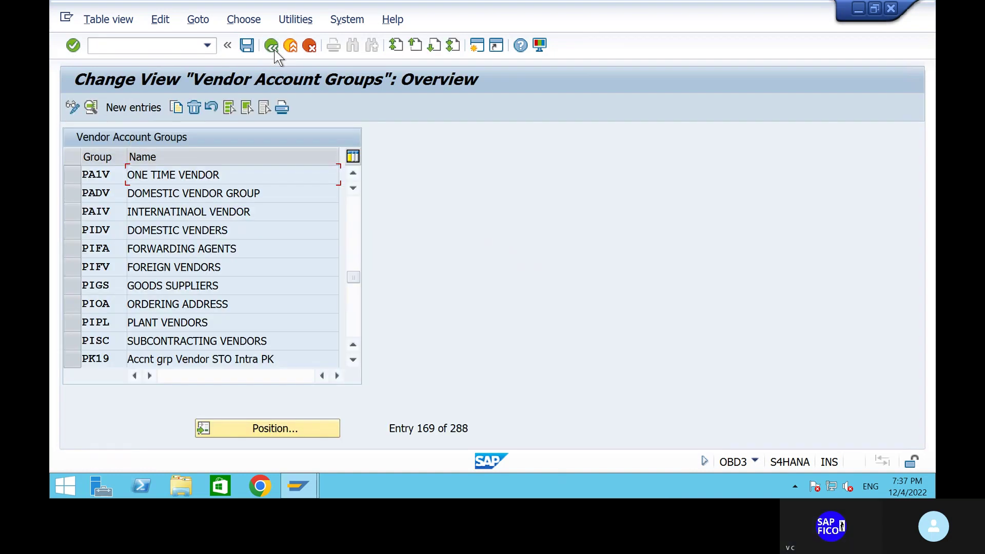
Go to transaction XKN1 and open the vendor number range intervals for editing
{"action": "left_click", "coordinate": [161, 49]}
{"action": "type", "text": "/NXK"}
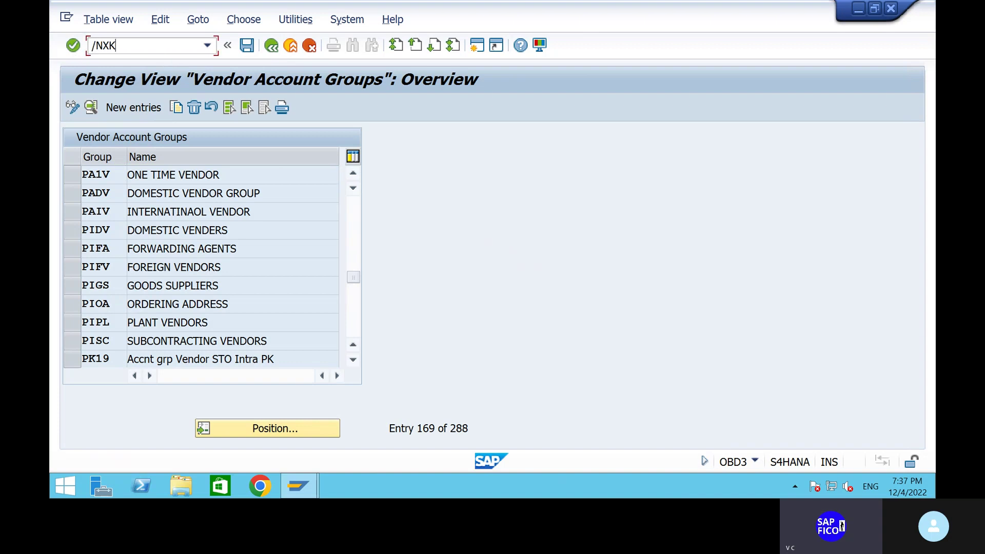
{"action": "type", "text": "N1"}
{"action": "key", "text": "Return"}
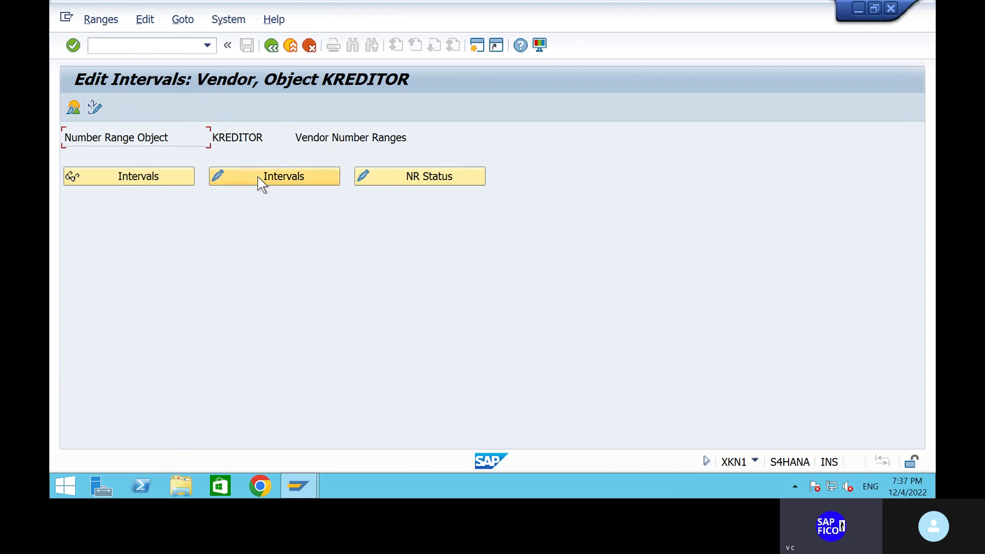
{"action": "left_click", "coordinate": [258, 176]}
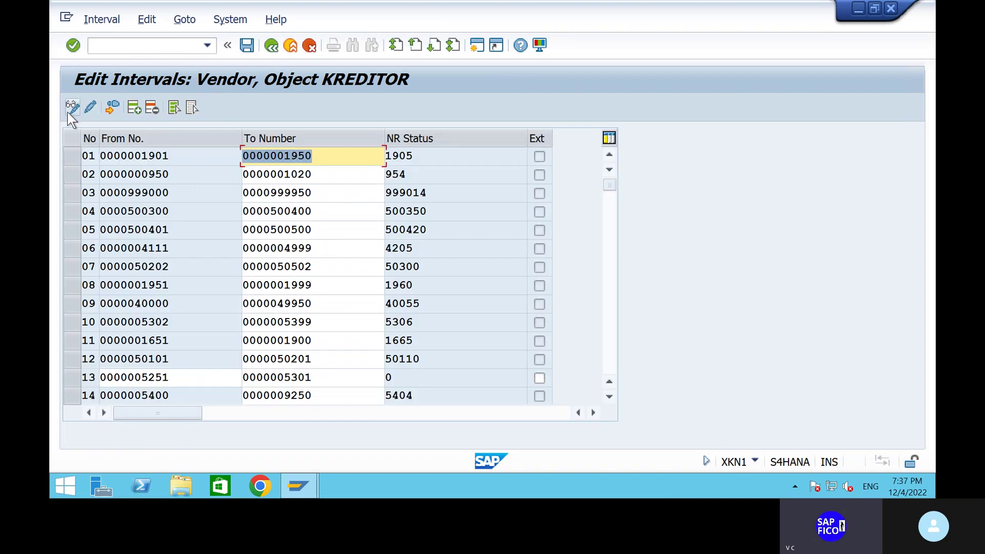
Examine the free number intervals available for the vendor number range object, closing the list when done
{"action": "left_click", "coordinate": [112, 108]}
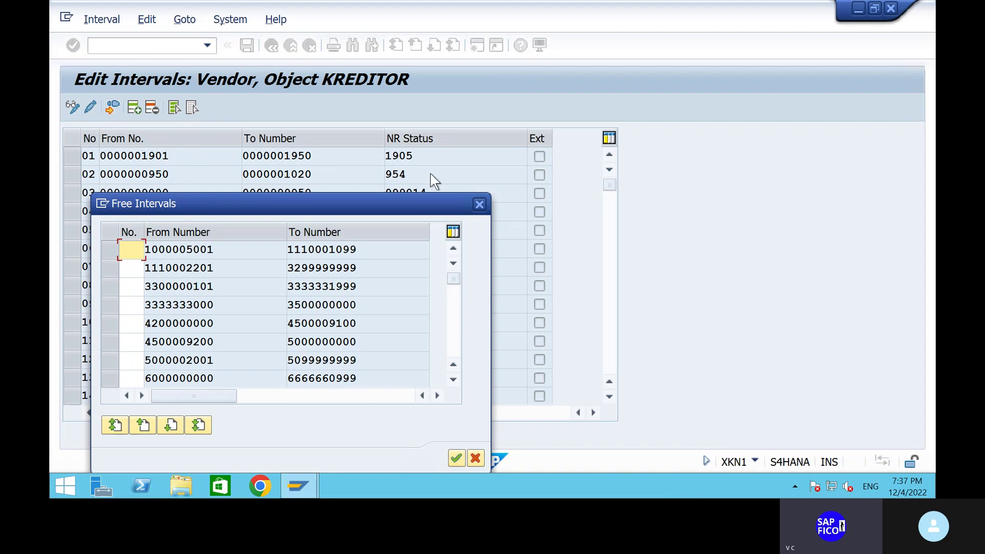
{"action": "left_click", "coordinate": [339, 207]}
{"action": "key", "text": "Return"}
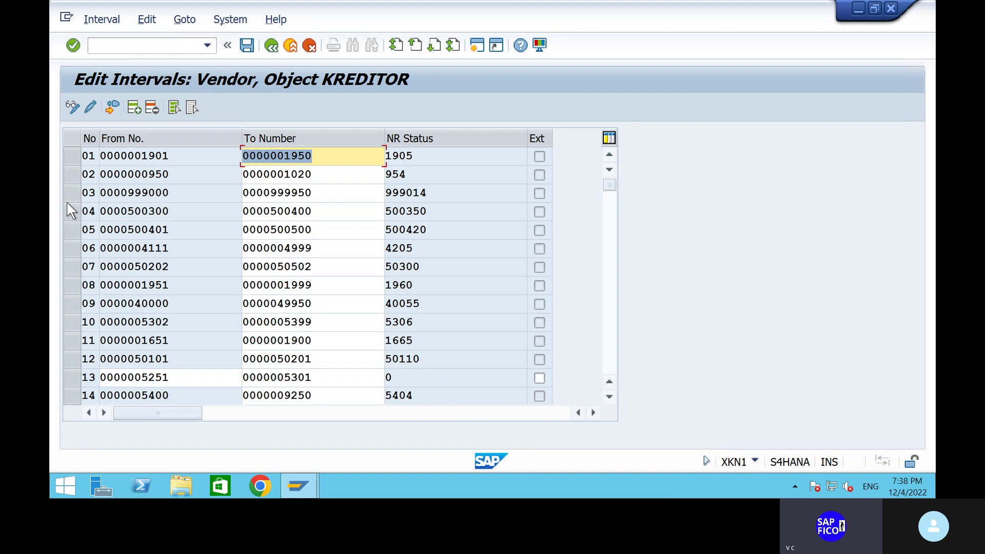
{"action": "left_click", "coordinate": [156, 49]}
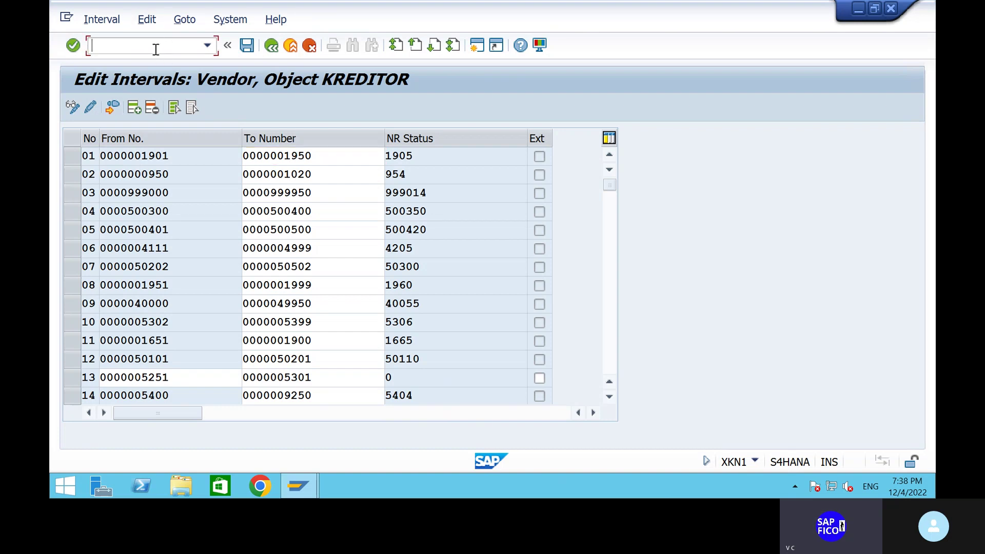
{"action": "type", "text": "/NOBAS"}
{"action": "left_click", "coordinate": [113, 107]}
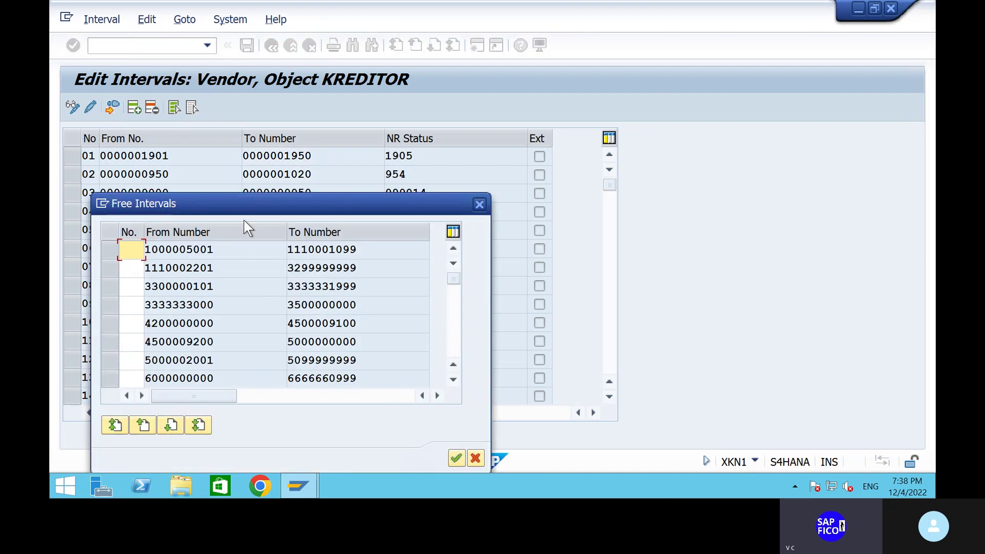
{"action": "left_click", "coordinate": [479, 205]}
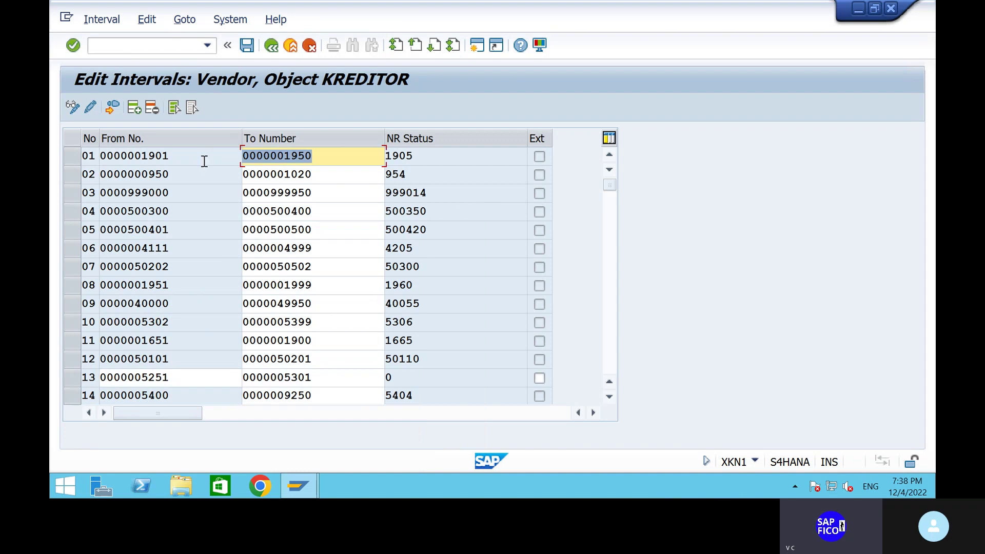
Go to transaction OBAS for assigning vendor account groups to number ranges
{"action": "left_click", "coordinate": [158, 46]}
{"action": "type", "text": "/N"}
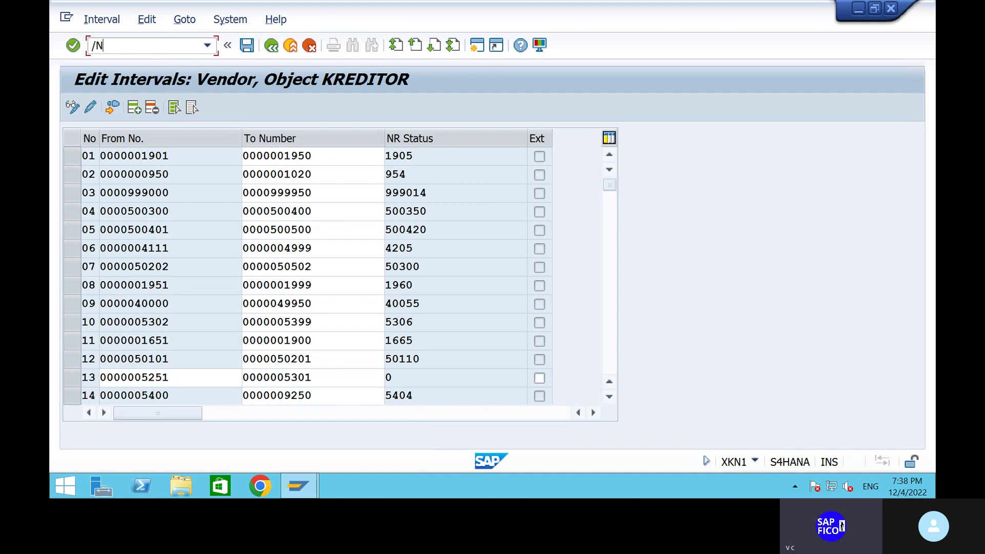
{"action": "type", "text": "OBAS"}
{"action": "key", "text": "Return"}
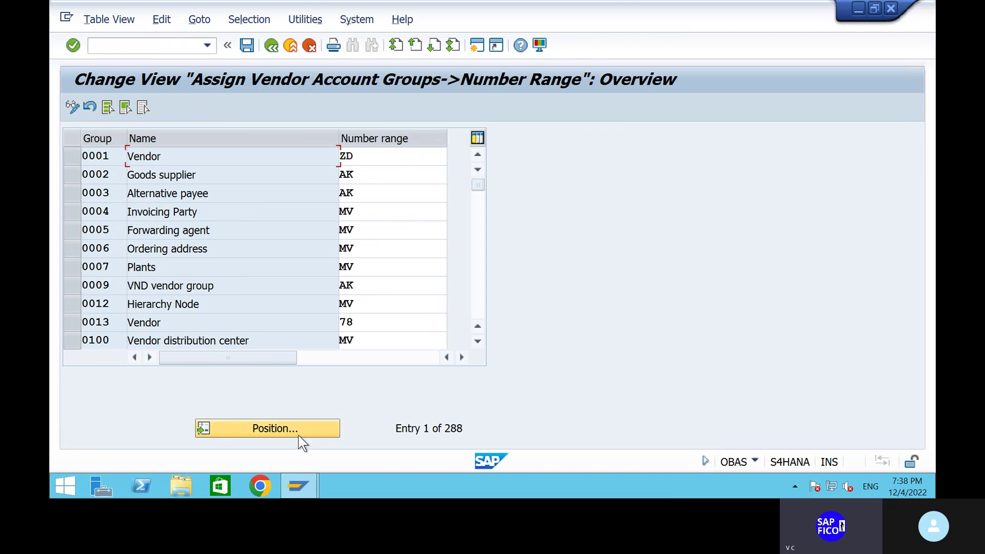
Assign number range 01 to account group PADV and number range 02 to account group PAIV
{"action": "left_click", "coordinate": [298, 435]}
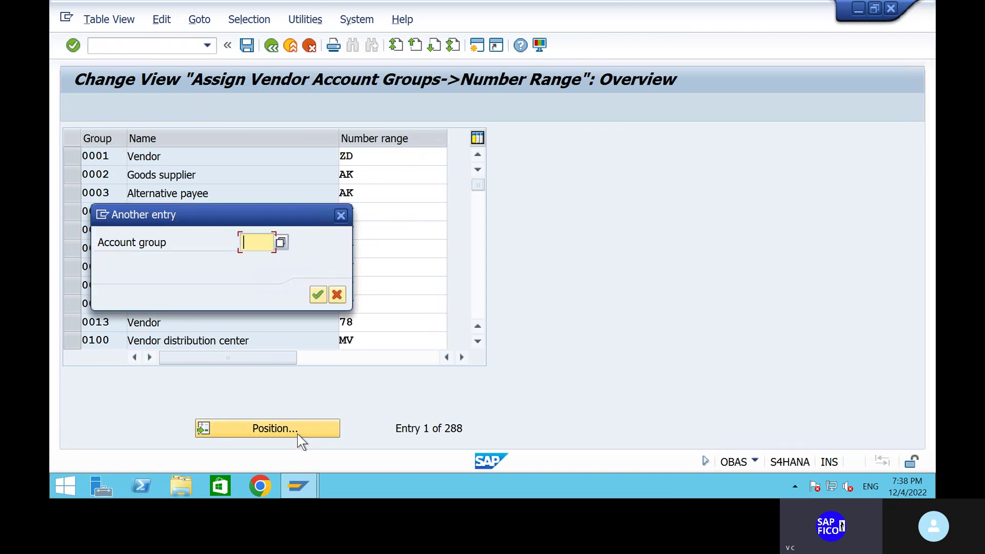
{"action": "type", "text": "PAD"}
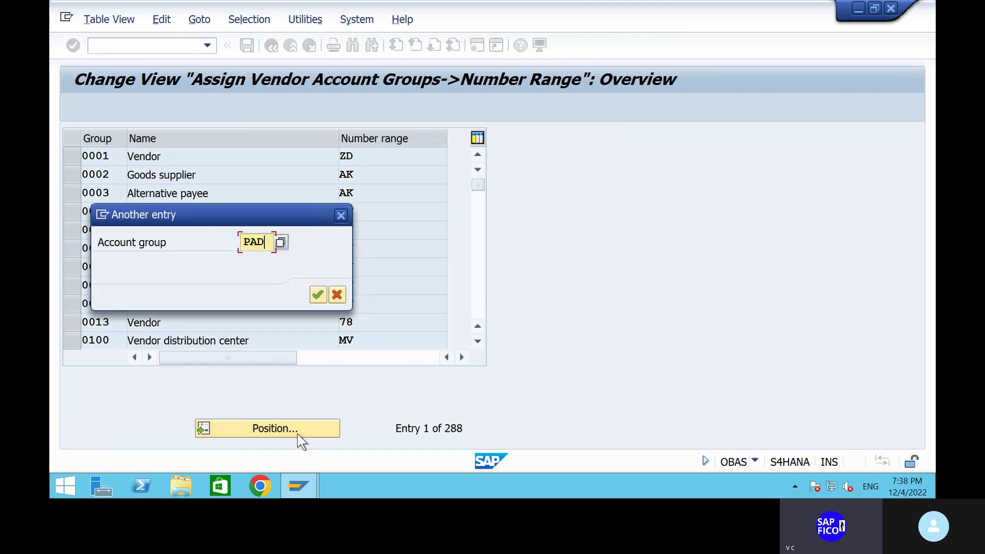
{"action": "type", "text": "V"}
{"action": "key", "text": "Return"}
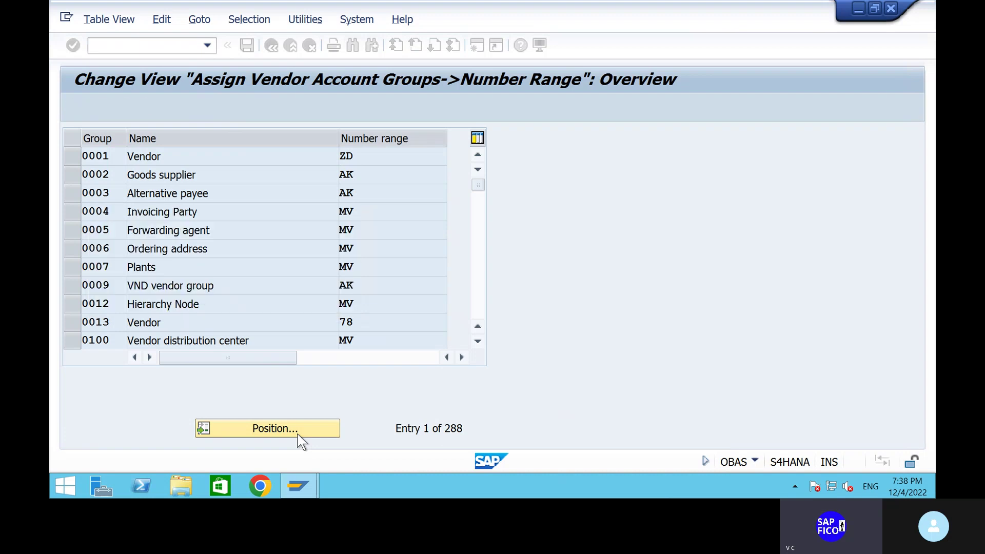
{"action": "left_click", "coordinate": [387, 161]}
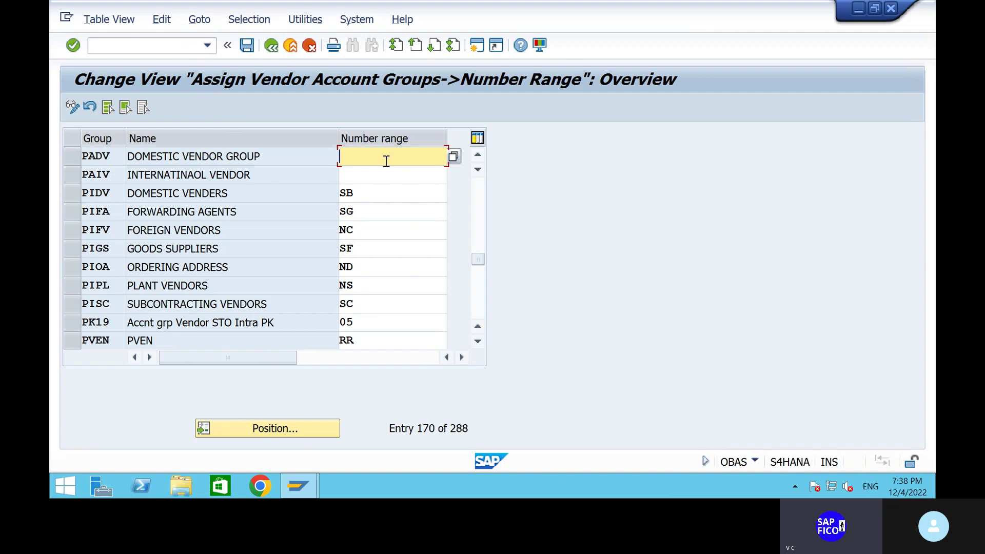
{"action": "type", "text": "01"}
{"action": "left_click", "coordinate": [384, 175]}
{"action": "type", "text": "02"}
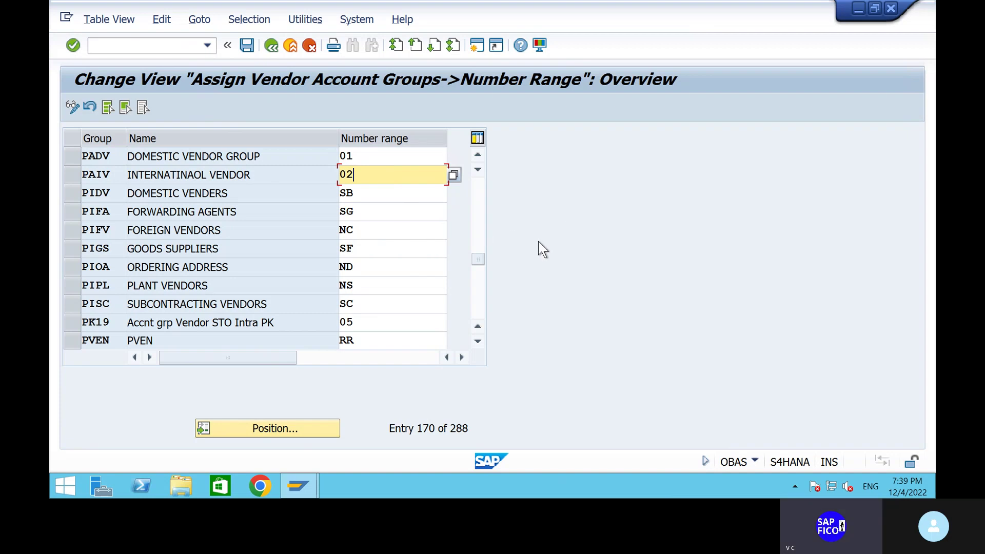
Assign number range 03 to one-time vendor group PA1V and save the assignments under customizing request S4HK903880
{"action": "scroll", "coordinate": [476, 238], "scroll_direction": "up", "scroll_amount": 1}
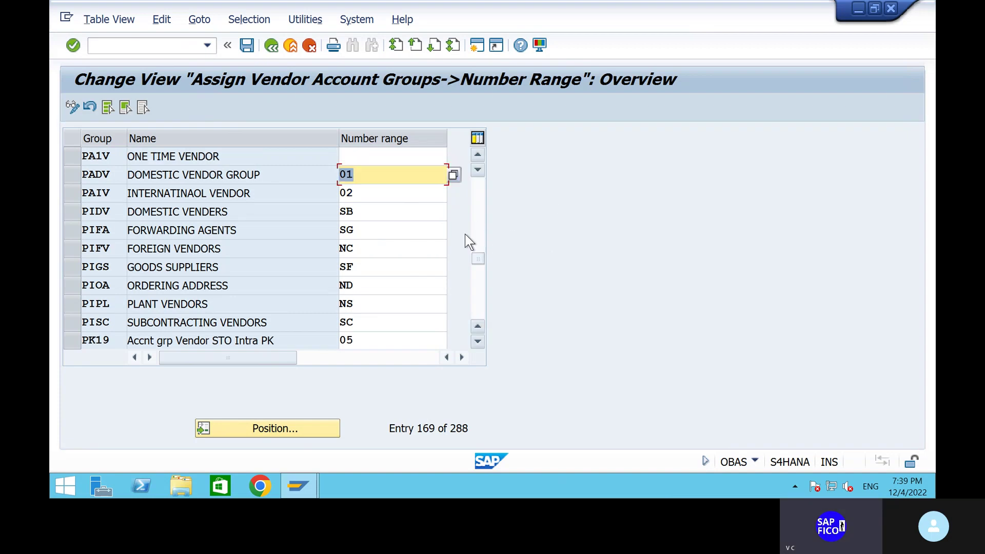
{"action": "left_click", "coordinate": [402, 155]}
{"action": "type", "text": "03"}
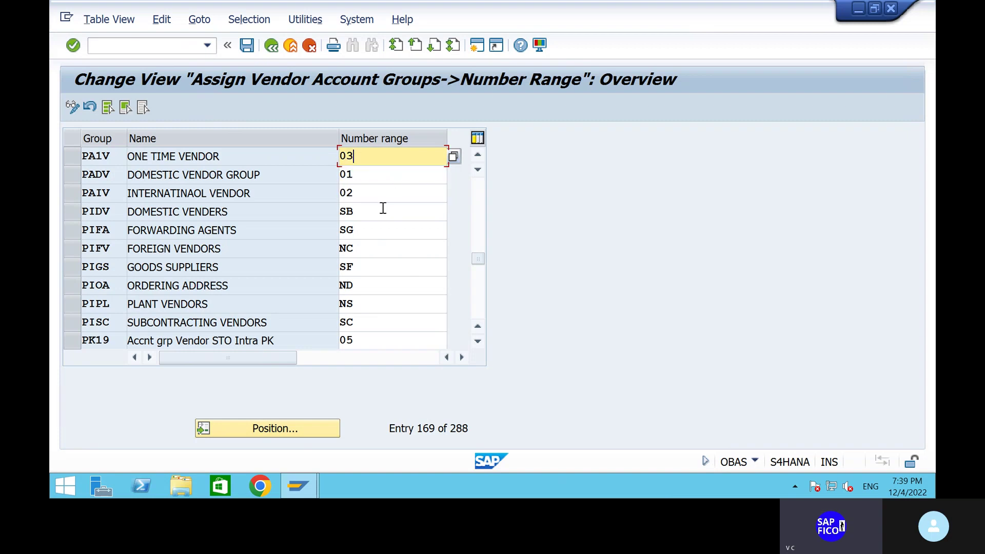
{"action": "key", "text": "Return"}
{"action": "left_click", "coordinate": [247, 46]}
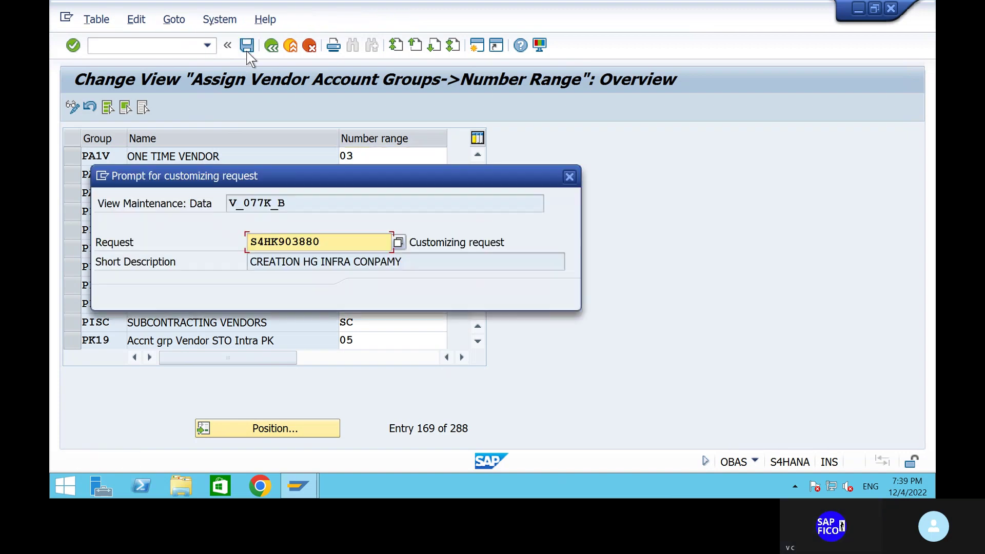
{"action": "left_click", "coordinate": [371, 295]}
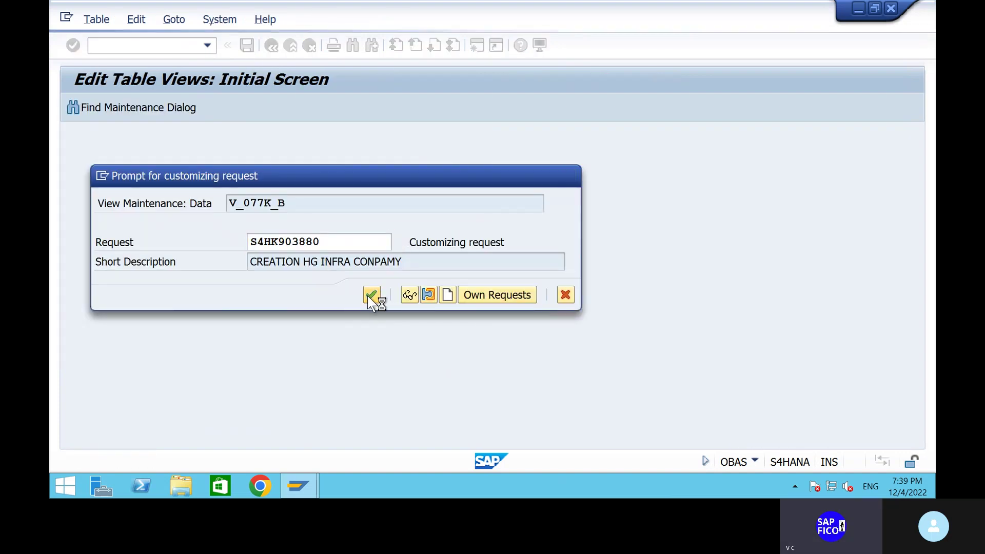
Go to transaction BUCF and open the business partner number range intervals for editing
{"action": "left_click", "coordinate": [132, 45]}
{"action": "type", "text": "/N"}
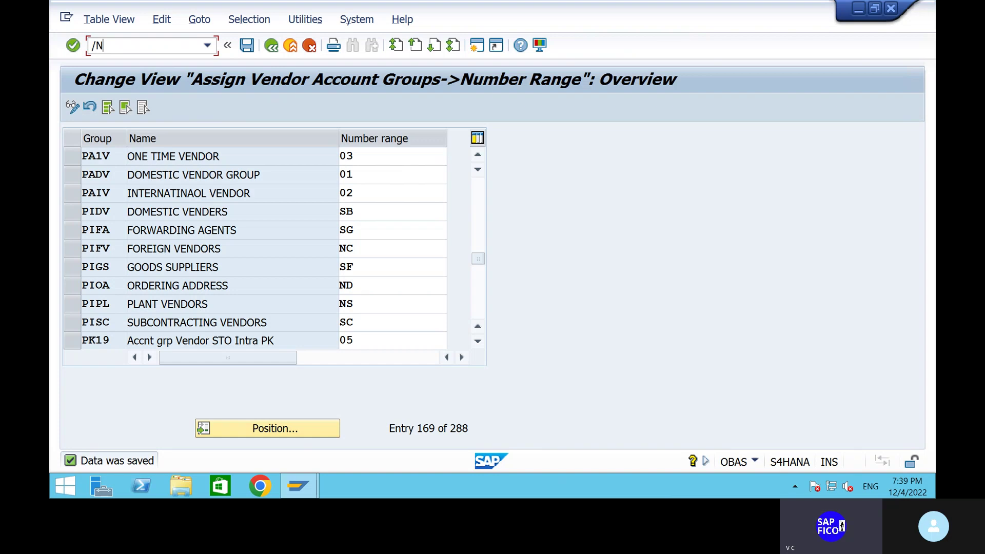
{"action": "type", "text": "BUCF"}
{"action": "key", "text": "Return"}
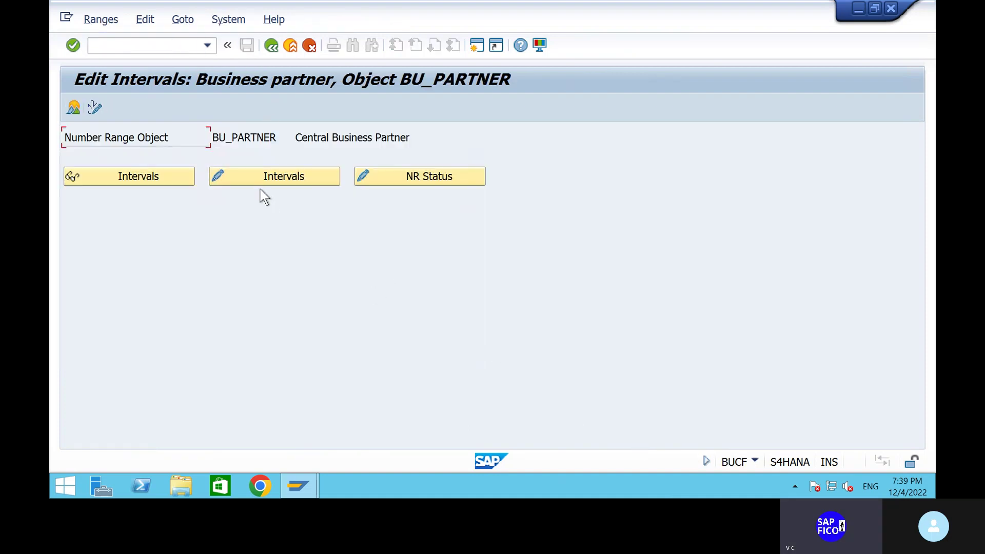
{"action": "left_click", "coordinate": [279, 175]}
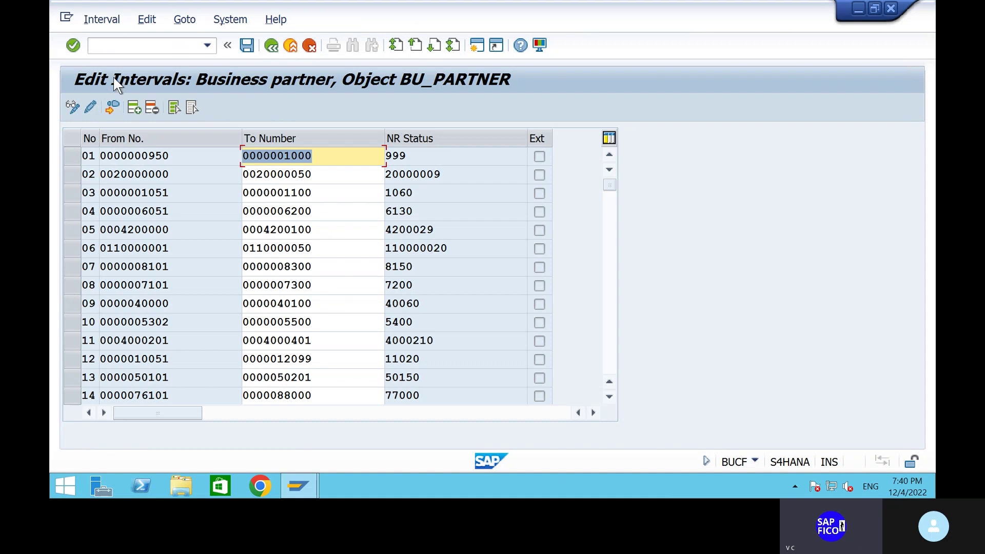
Examine the free number intervals available for the business partner object, closing the list when done
{"action": "left_click", "coordinate": [114, 108]}
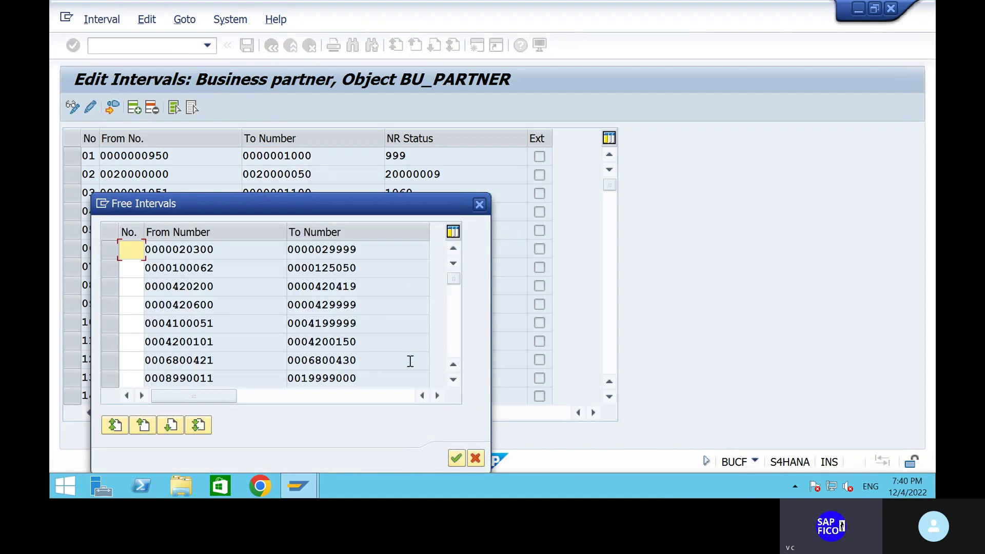
{"action": "scroll", "coordinate": [405, 371], "scroll_direction": "down", "scroll_amount": 5}
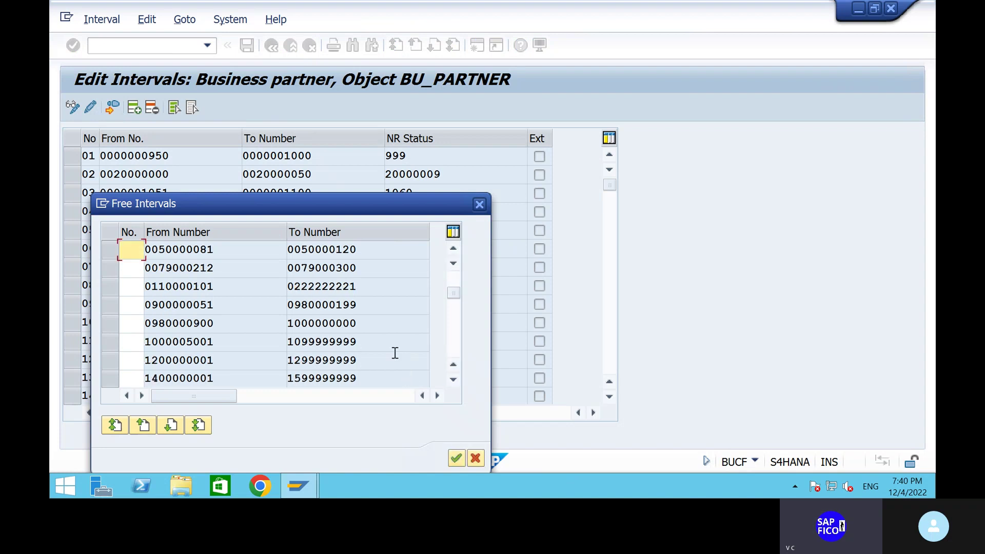
{"action": "scroll", "coordinate": [396, 353], "scroll_direction": "down", "scroll_amount": 10}
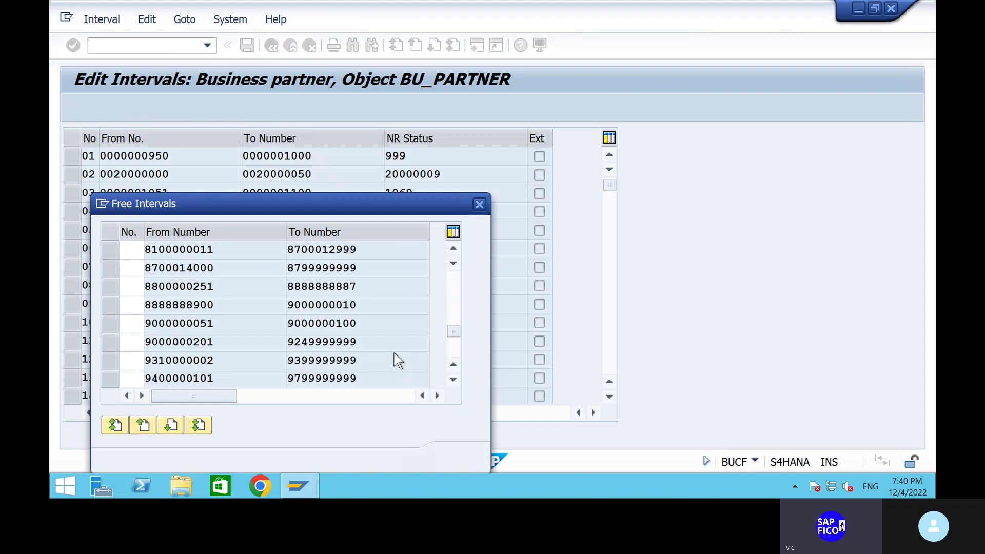
{"action": "left_click", "coordinate": [479, 205]}
{"action": "left_click", "coordinate": [142, 46]}
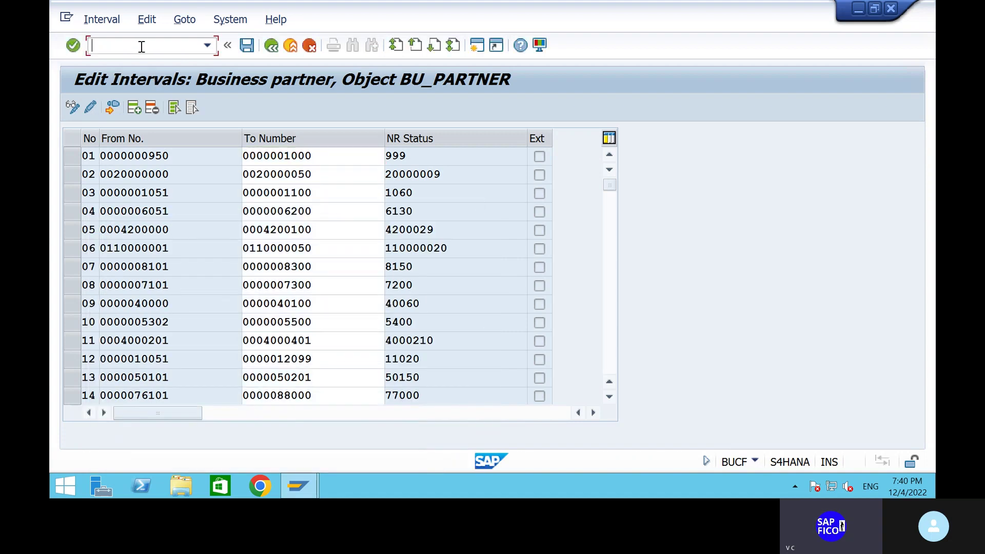
{"action": "left_click", "coordinate": [67, 157]}
{"action": "left_click", "coordinate": [70, 178]}
{"action": "left_click", "coordinate": [69, 192]}
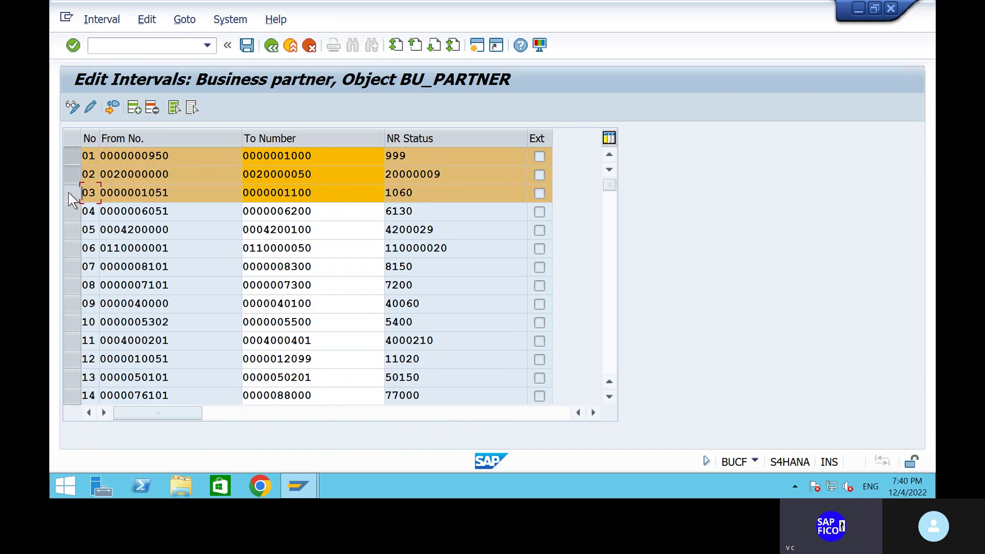
{"action": "left_click", "coordinate": [72, 153]}
{"action": "left_click", "coordinate": [72, 161]}
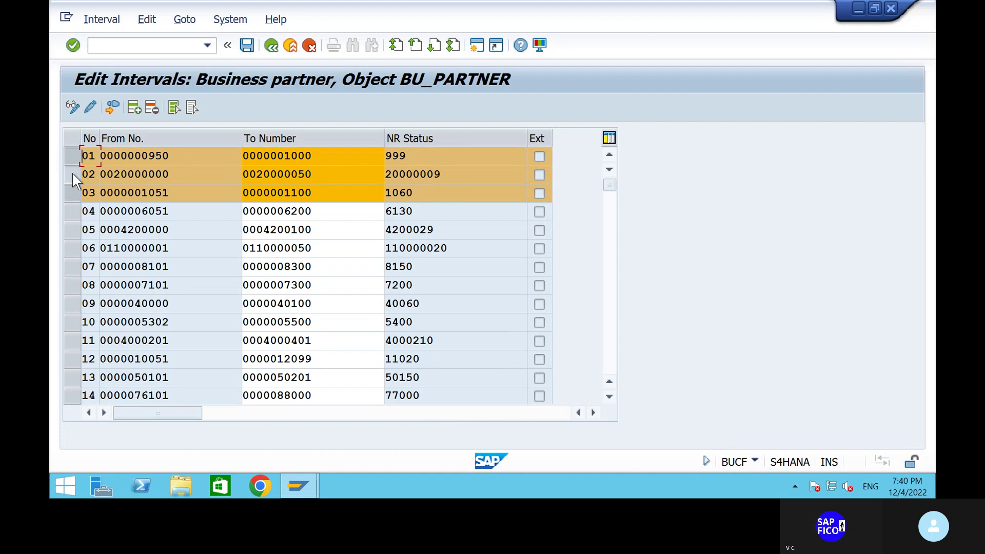
{"action": "left_click", "coordinate": [73, 173]}
{"action": "left_click", "coordinate": [75, 193]}
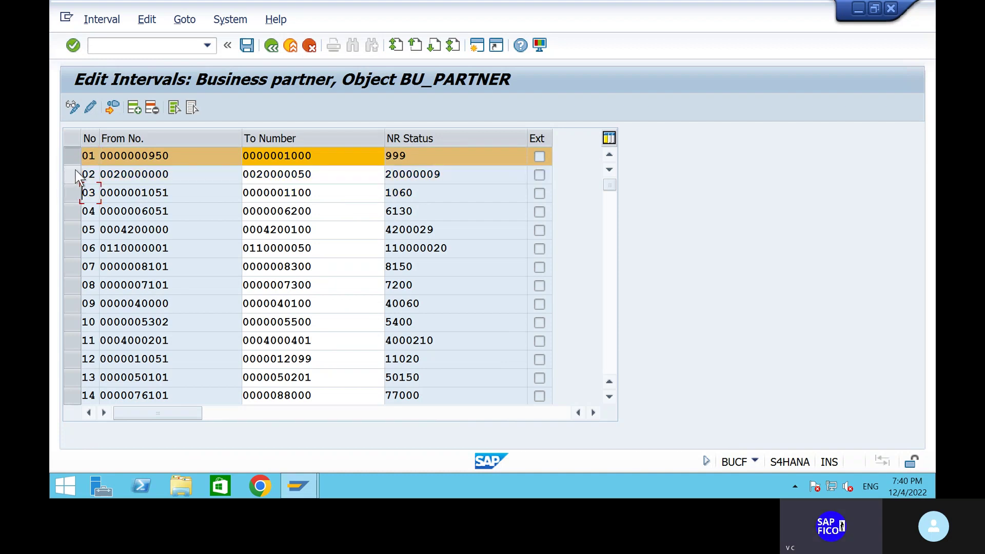
{"action": "left_click", "coordinate": [75, 162]}
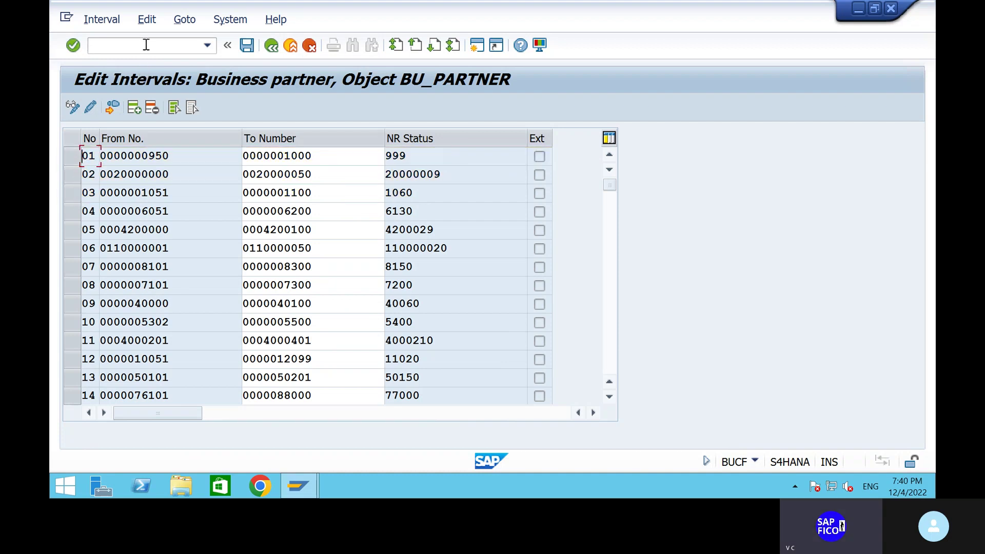
Leave the interval maintenance, go to transaction SPRO and display the SAP Reference IMG
{"action": "left_click", "coordinate": [146, 45]}
{"action": "type", "text": "/N"}
{"action": "key", "text": "Return"}
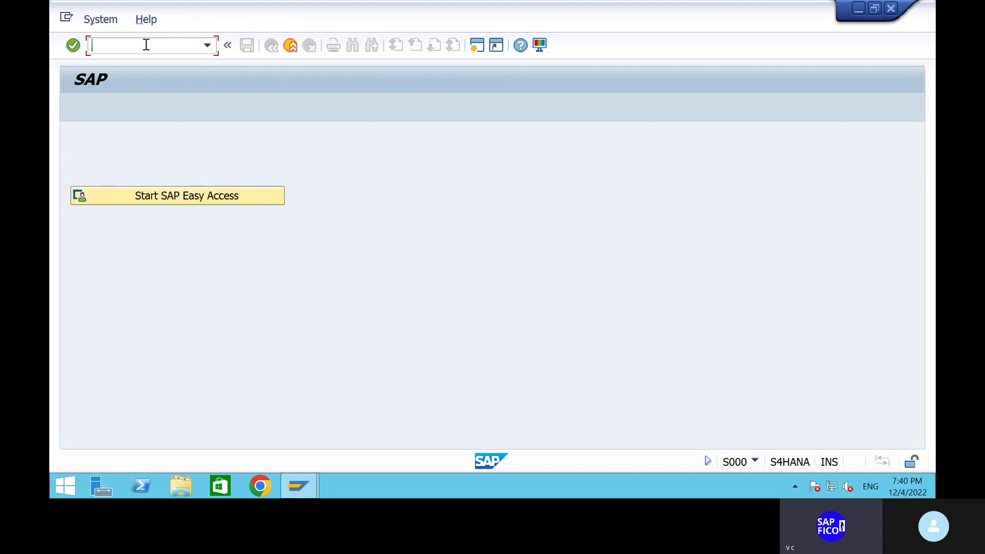
{"action": "type", "text": "SPRO"}
{"action": "key", "text": "Return"}
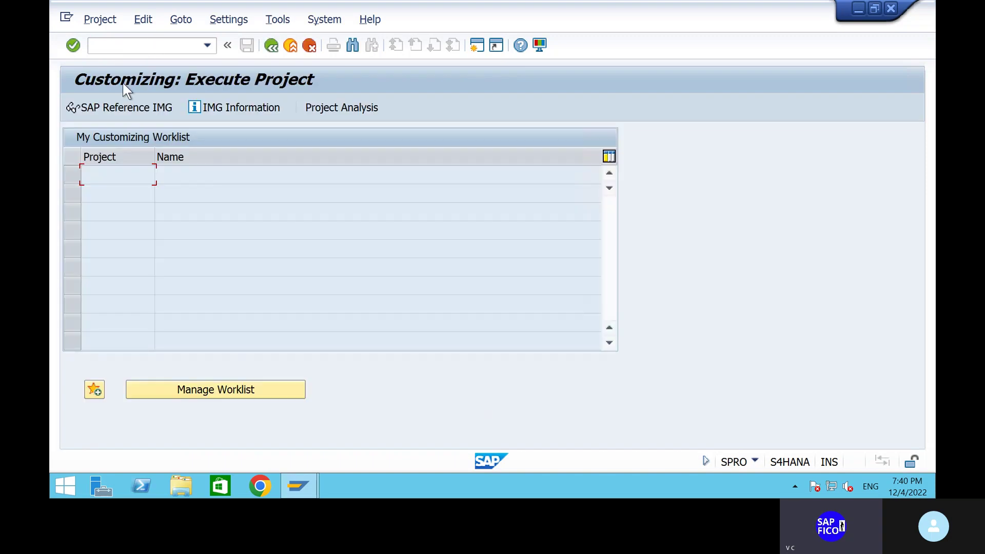
{"action": "left_click", "coordinate": [134, 109]}
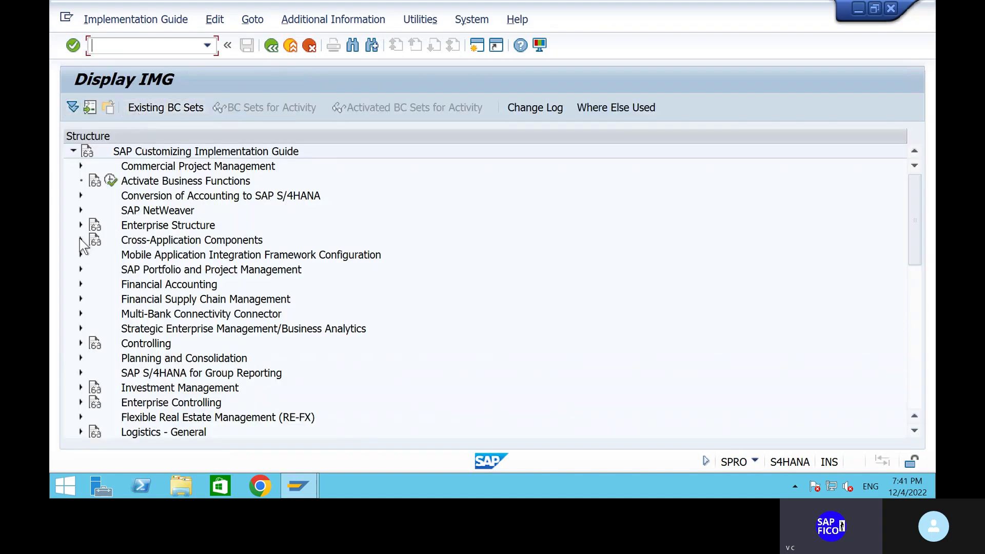
Expand the implementation guide to Cross-Application Components > SAP Business Partner > Business Partner > Basic Settings
{"action": "left_click", "coordinate": [81, 240]}
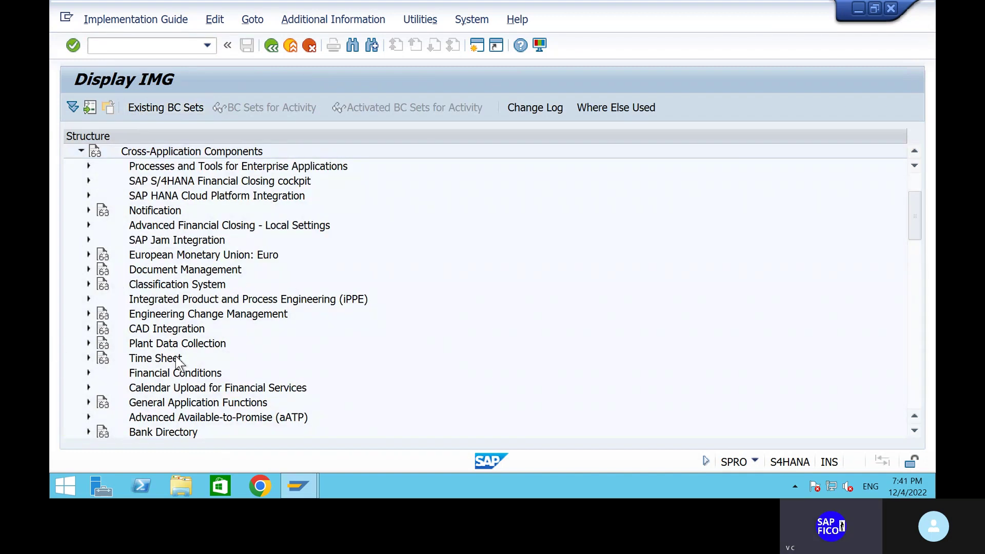
{"action": "scroll", "coordinate": [124, 365], "scroll_direction": "down", "scroll_amount": 1}
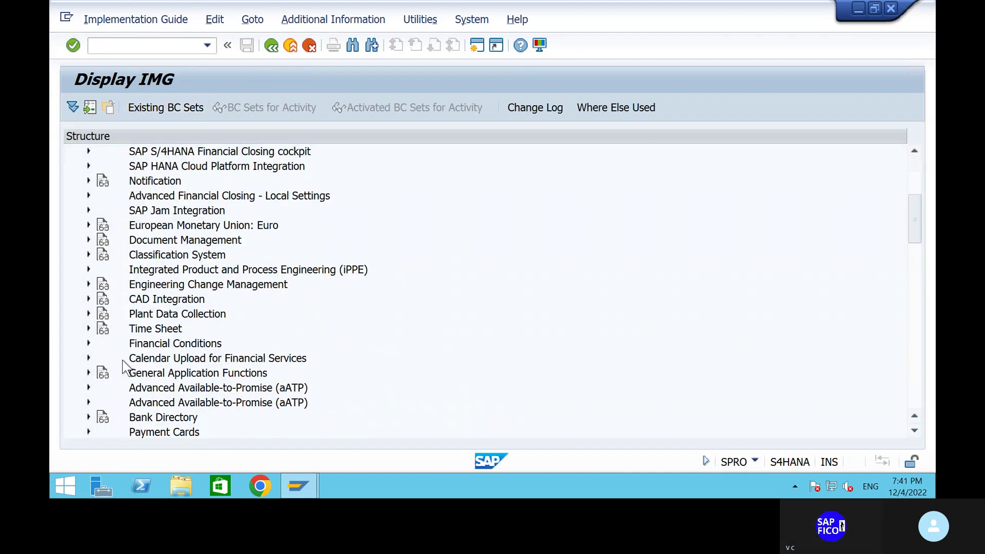
{"action": "scroll", "coordinate": [123, 365], "scroll_direction": "down", "scroll_amount": 1}
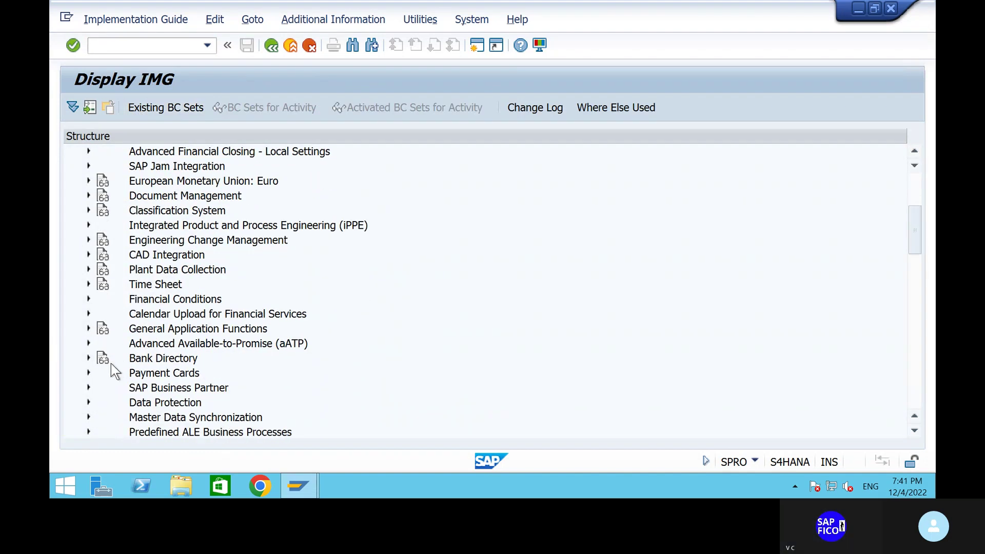
{"action": "left_click", "coordinate": [88, 387]}
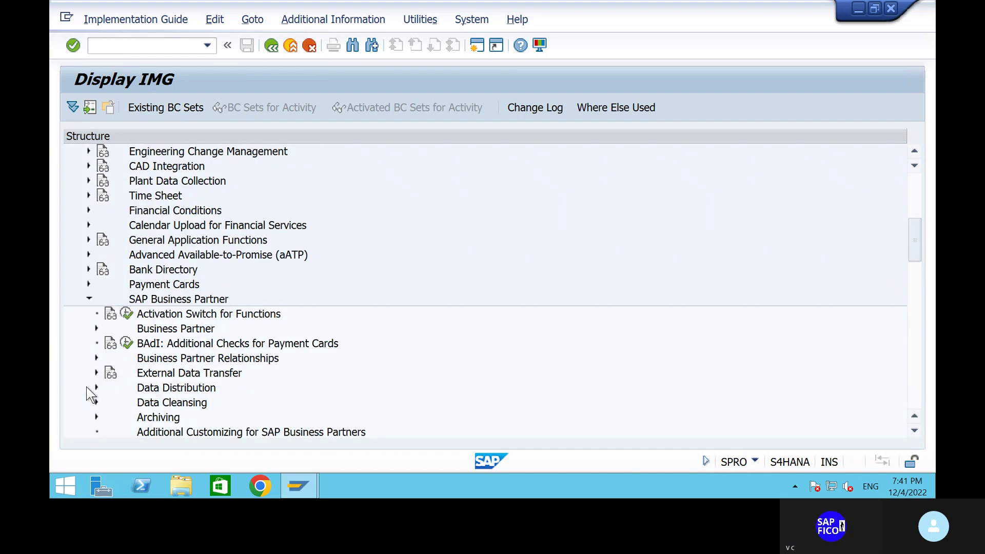
{"action": "left_click", "coordinate": [96, 328]}
{"action": "left_click", "coordinate": [101, 343]}
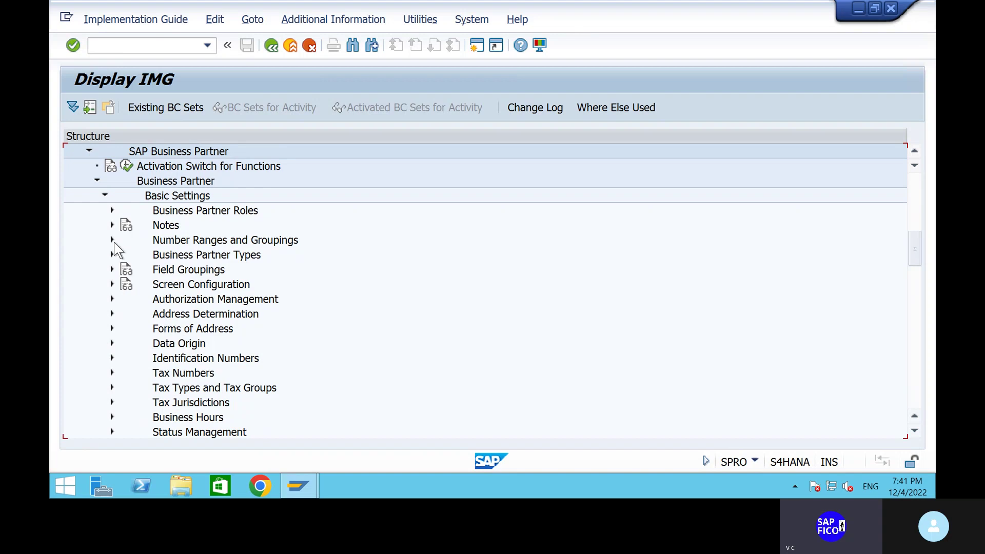
Open the Define Groupings and Assign Number Ranges activity under Number Ranges and Groupings and start new entries
{"action": "left_click", "coordinate": [112, 240]}
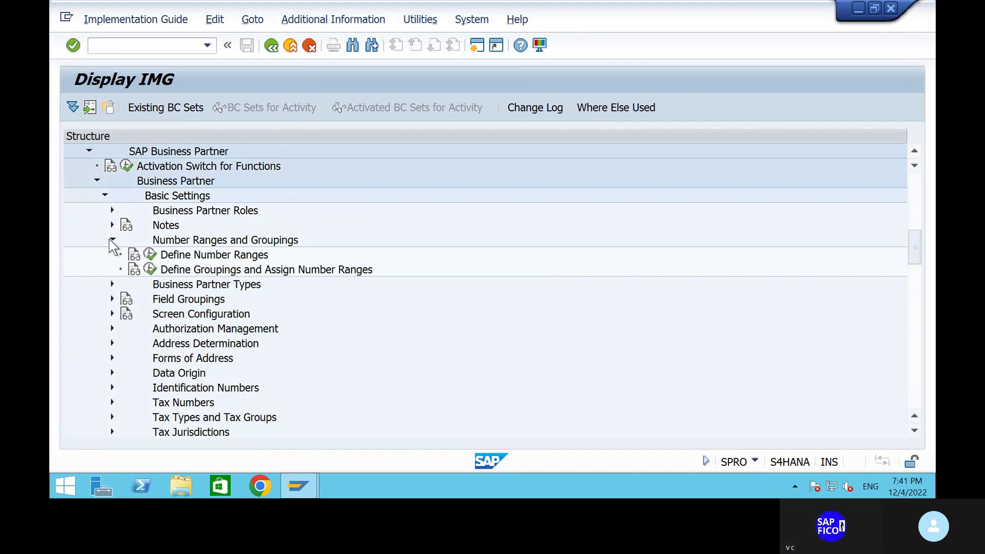
{"action": "left_click", "coordinate": [150, 269]}
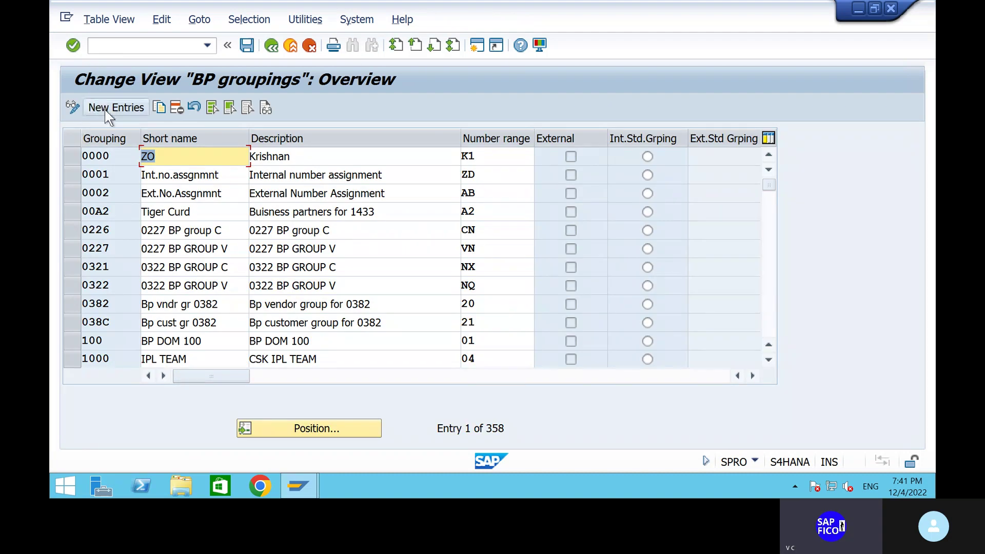
{"action": "left_click", "coordinate": [105, 108]}
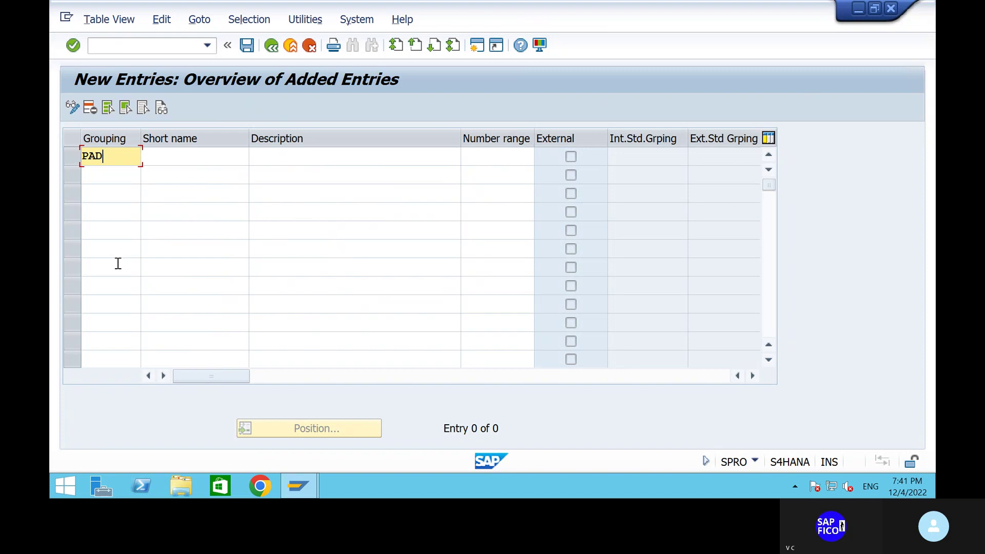
Enter grouping PBDV with the short name BP DOMESTIC and the description BP DOMESTIC VENDORS FOR SHIP
{"action": "type", "text": "V"}
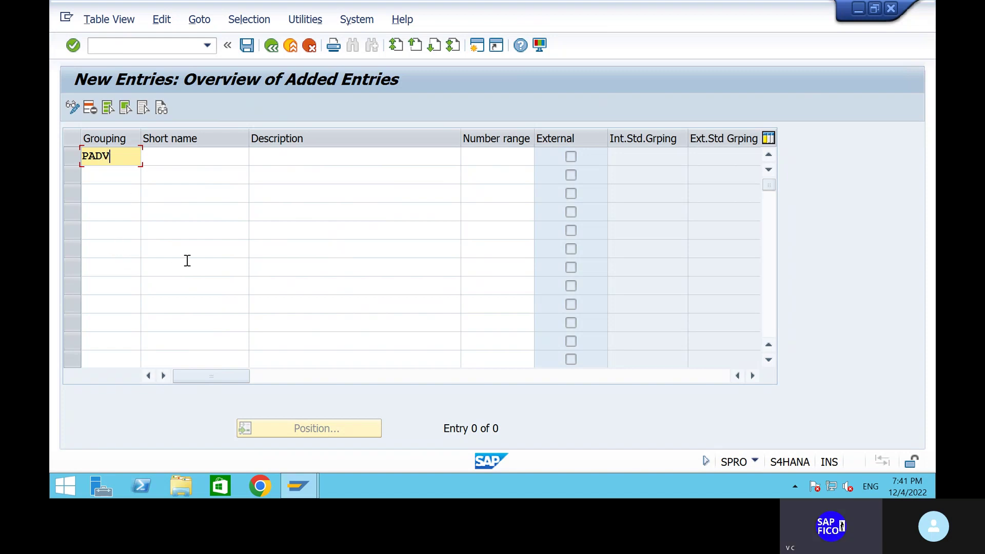
{"action": "key", "text": "BackSpace"}
{"action": "key", "text": "BackSpace"}
{"action": "key", "text": "BackSpace"}
{"action": "type", "text": "BDV"}
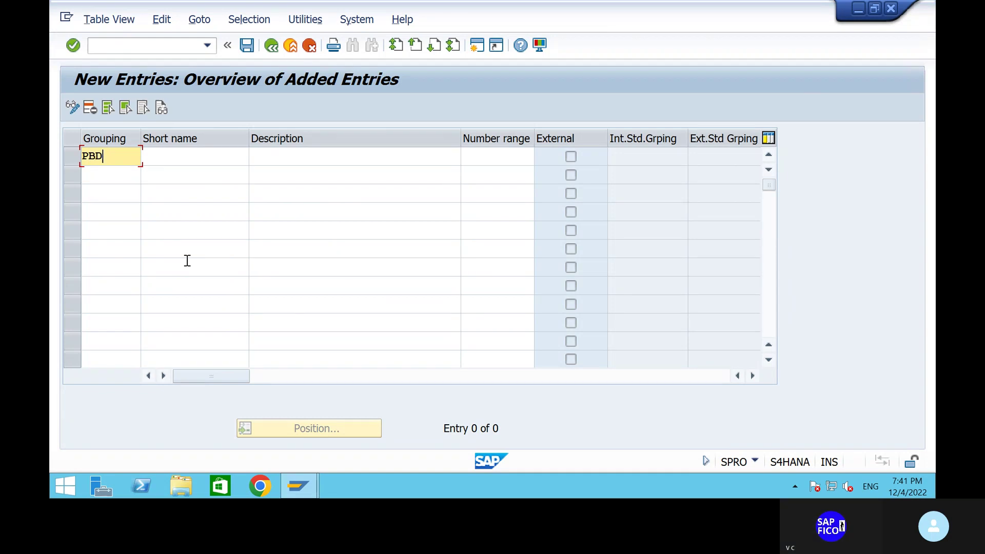
{"action": "left_click", "coordinate": [178, 160]}
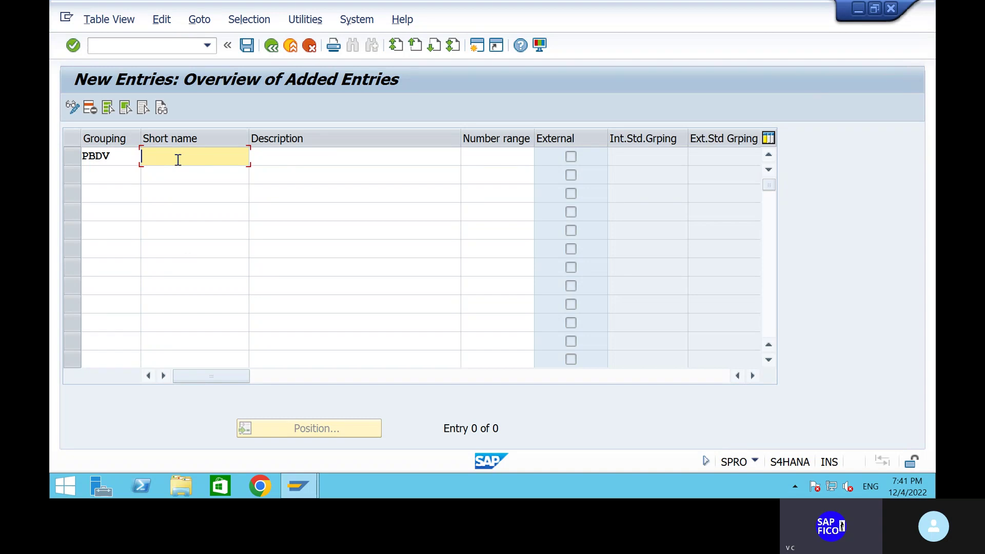
{"action": "type", "text": "P"}
{"action": "key", "text": "BackSpace"}
{"action": "type", "text": "BP"}
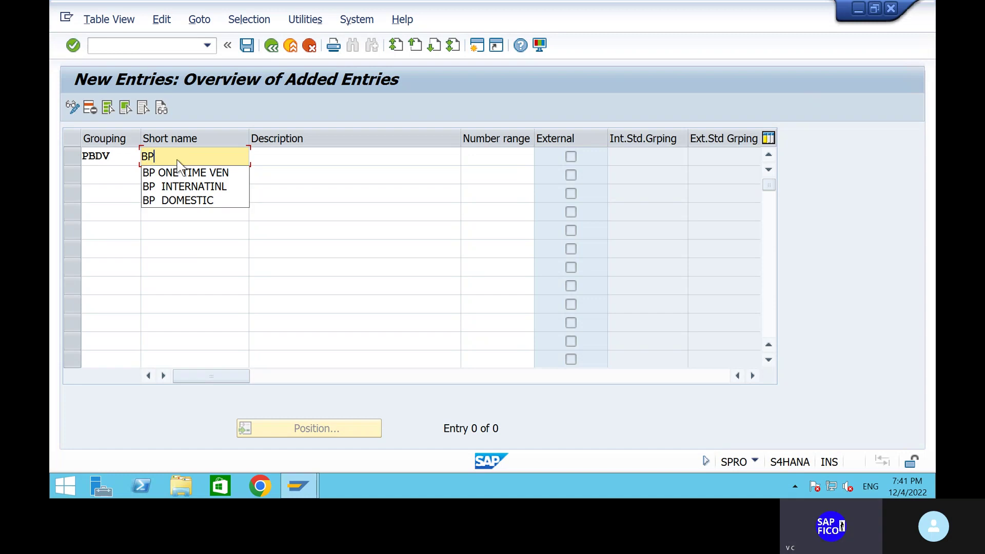
{"action": "left_click", "coordinate": [198, 203]}
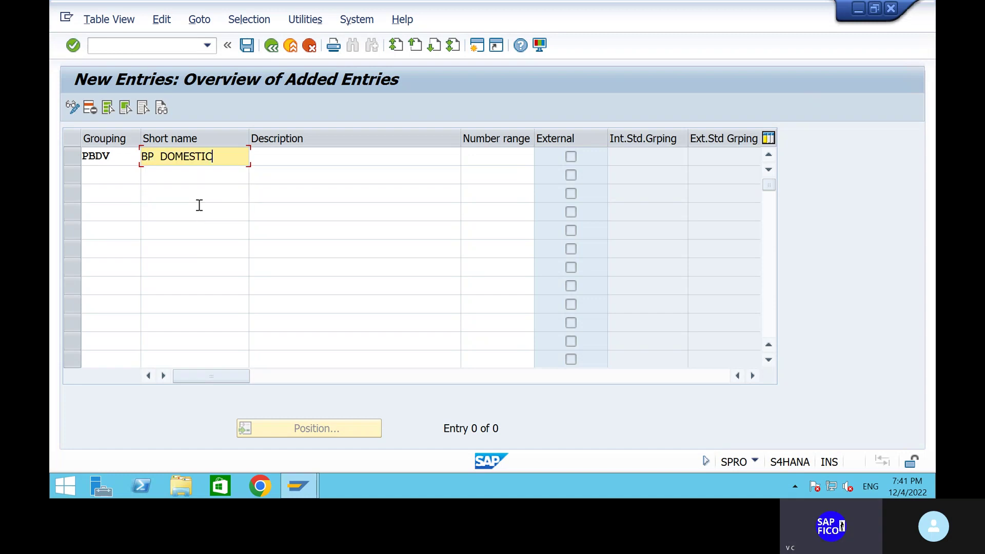
{"action": "left_click", "coordinate": [272, 162]}
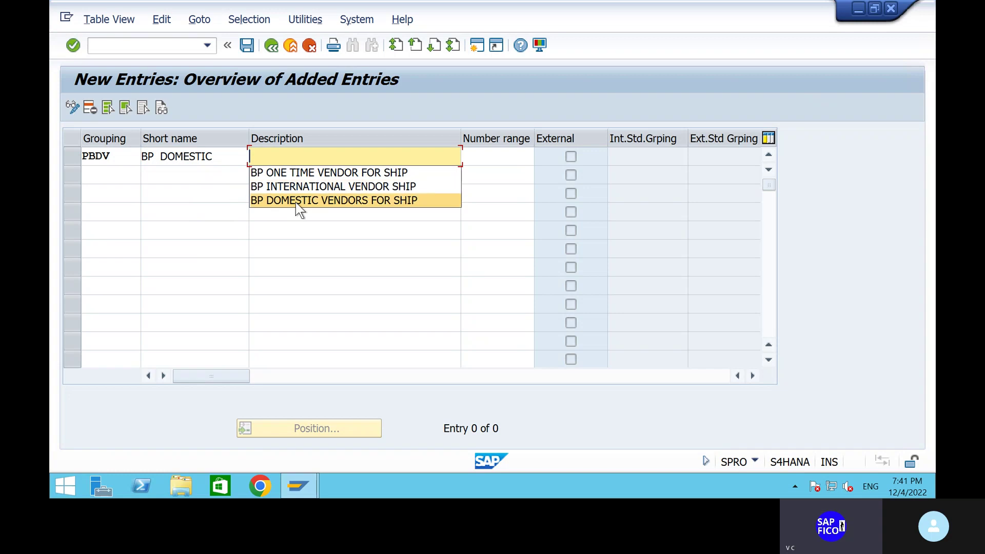
{"action": "left_click", "coordinate": [296, 202]}
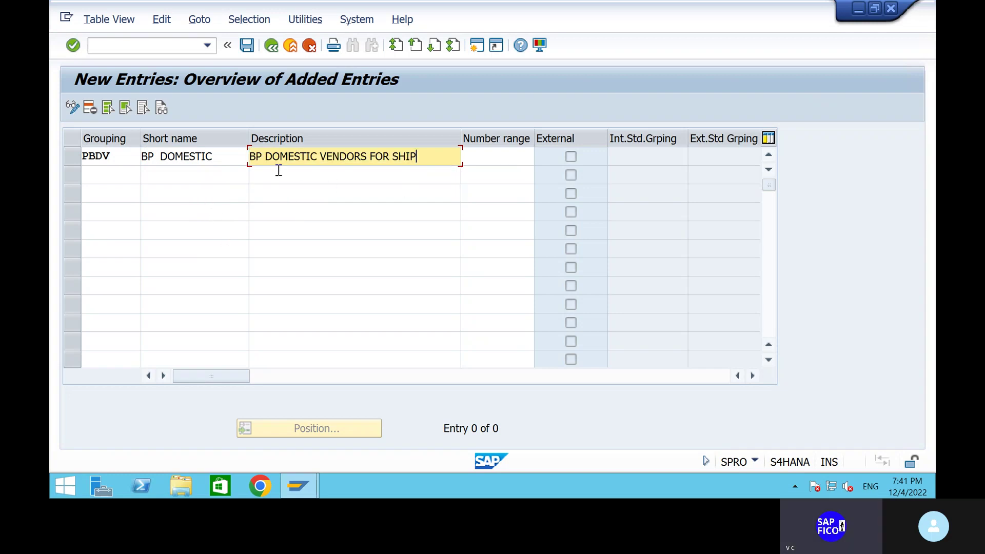
Extend the short name of grouping PBDV to BP DOMESTIC PA and assign it number range 01
{"action": "left_click", "coordinate": [219, 161]}
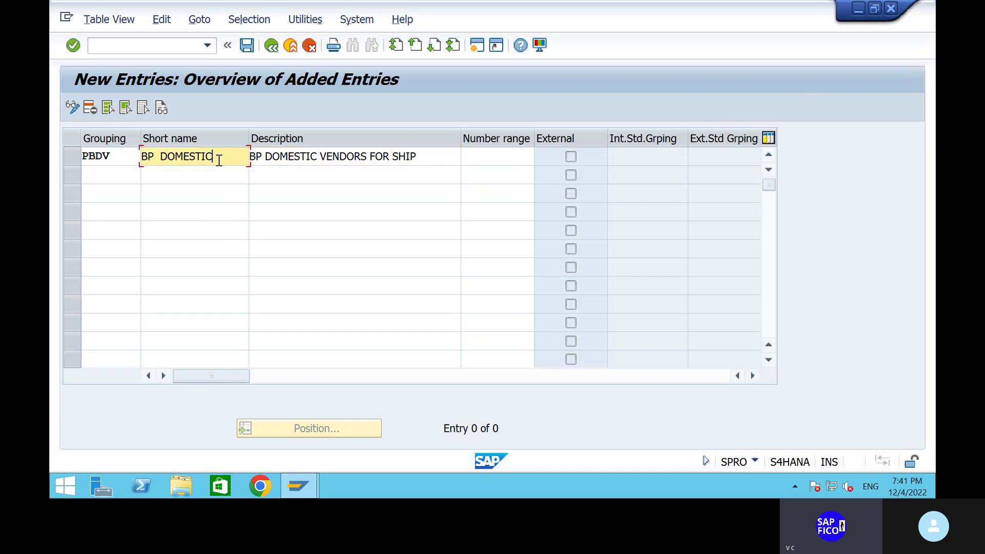
{"action": "type", "text": "PA"}
{"action": "left_click", "coordinate": [506, 155]}
{"action": "type", "text": "01"}
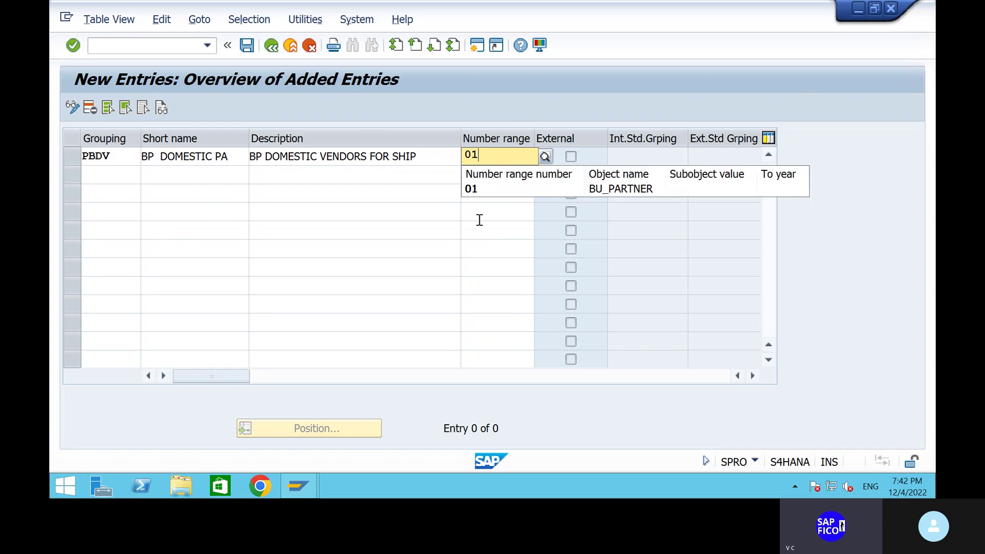
{"action": "left_click", "coordinate": [472, 191]}
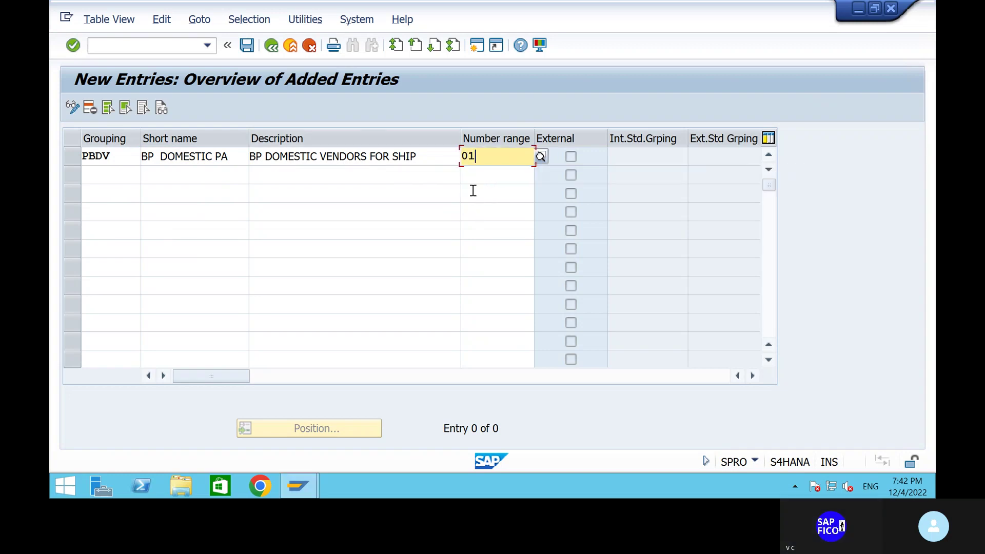
Enter a second grouping PBIV with the short name BP INTERNA PA
{"action": "left_click", "coordinate": [115, 176]}
{"action": "type", "text": "PB"}
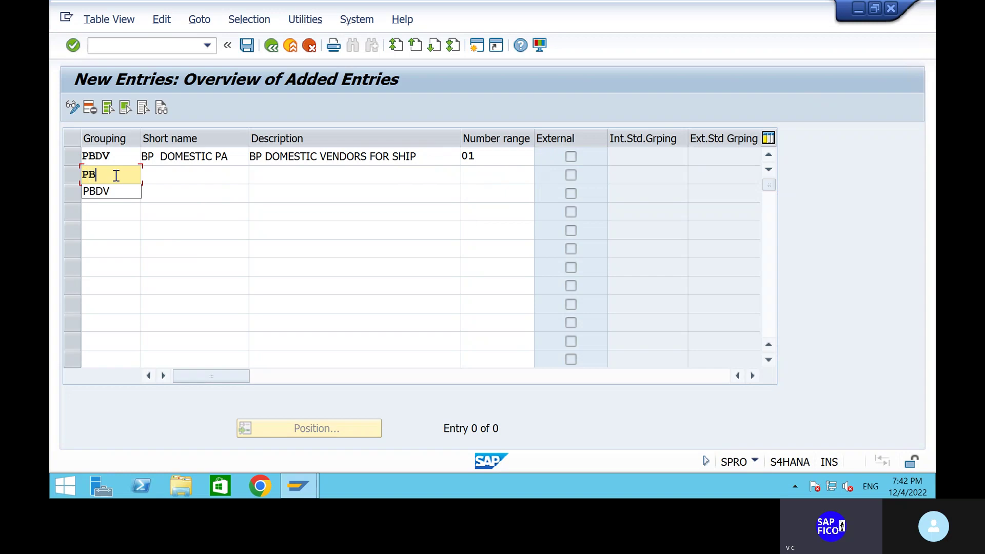
{"action": "type", "text": "IV"}
{"action": "left_click", "coordinate": [149, 177]}
{"action": "type", "text": "BP"}
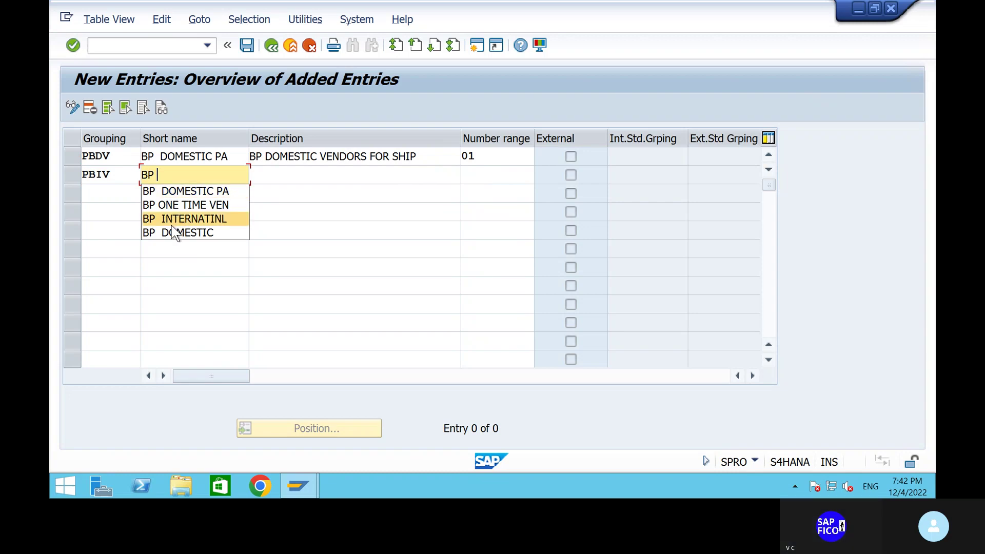
{"action": "left_click", "coordinate": [174, 221]}
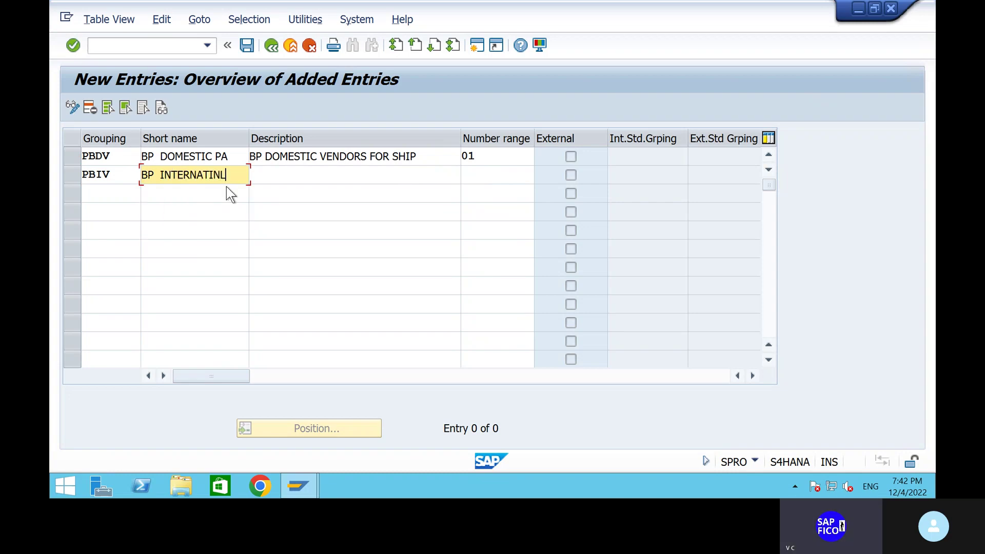
{"action": "key", "text": "BackSpace"}
{"action": "key", "text": "BackSpace"}
{"action": "key", "text": "BackSpace"}
{"action": "key", "text": "BackSpace"}
{"action": "type", "text": "PA"}
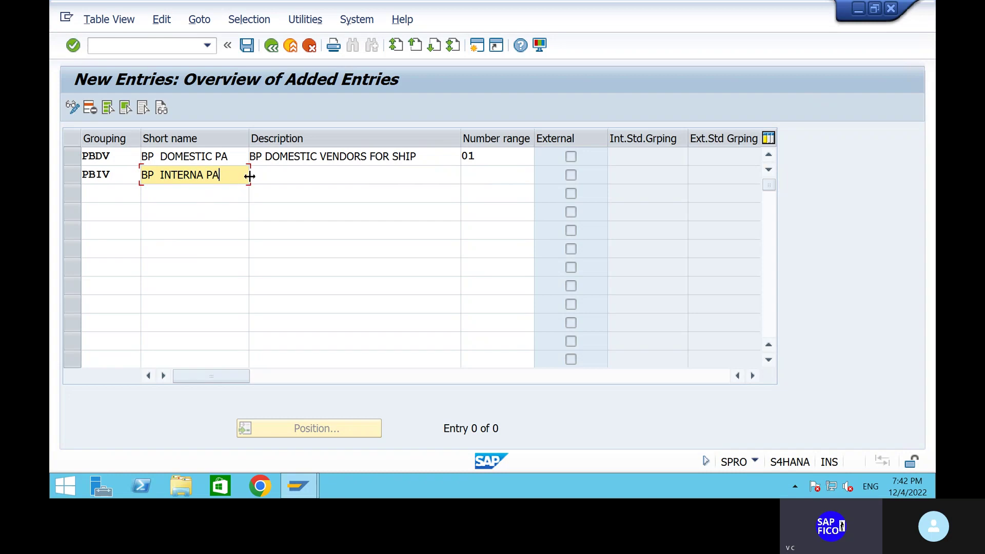
Give grouping PBIV the description BP INTERNATIONAL VENDOR SHIP and number range 02
{"action": "left_click", "coordinate": [251, 176]}
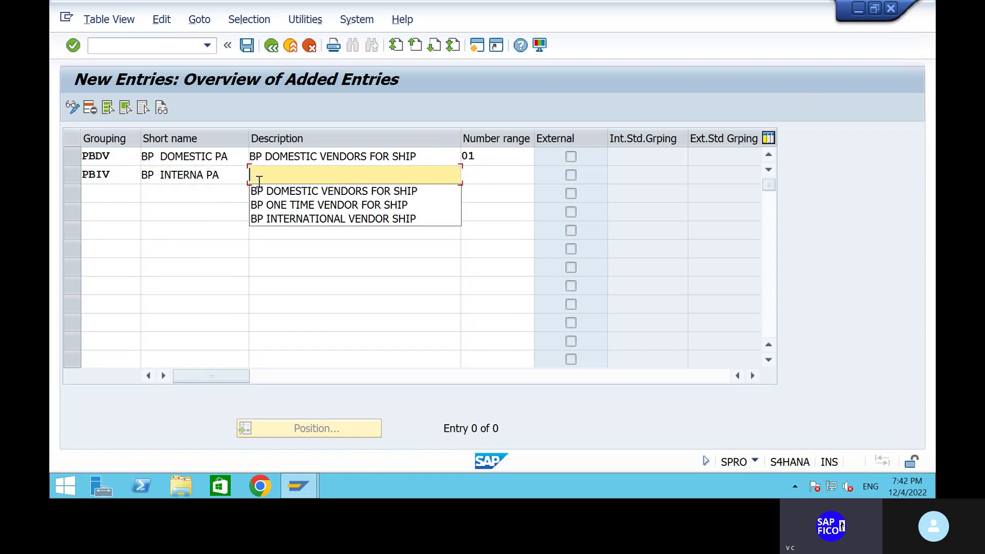
{"action": "left_click", "coordinate": [276, 219]}
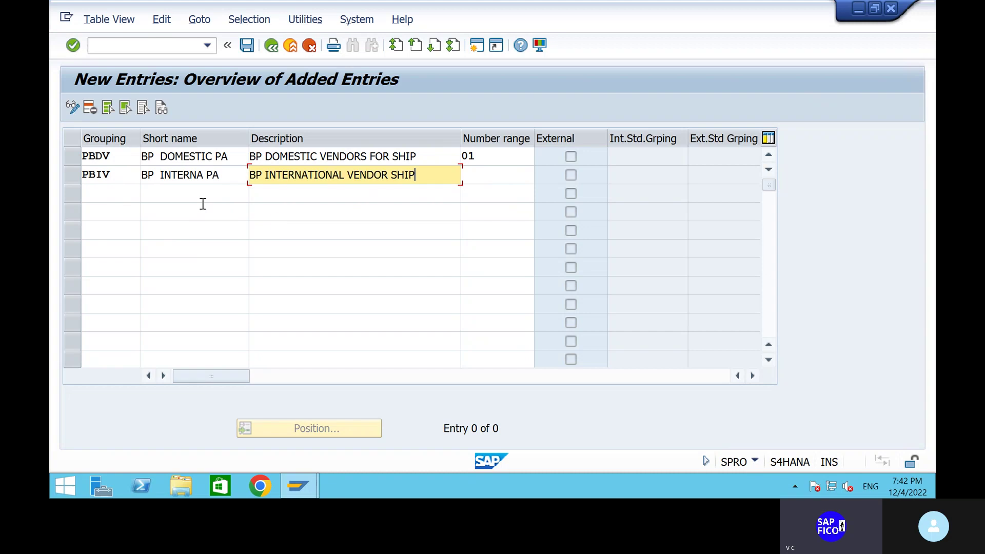
{"action": "left_click", "coordinate": [490, 175]}
{"action": "type", "text": "02"}
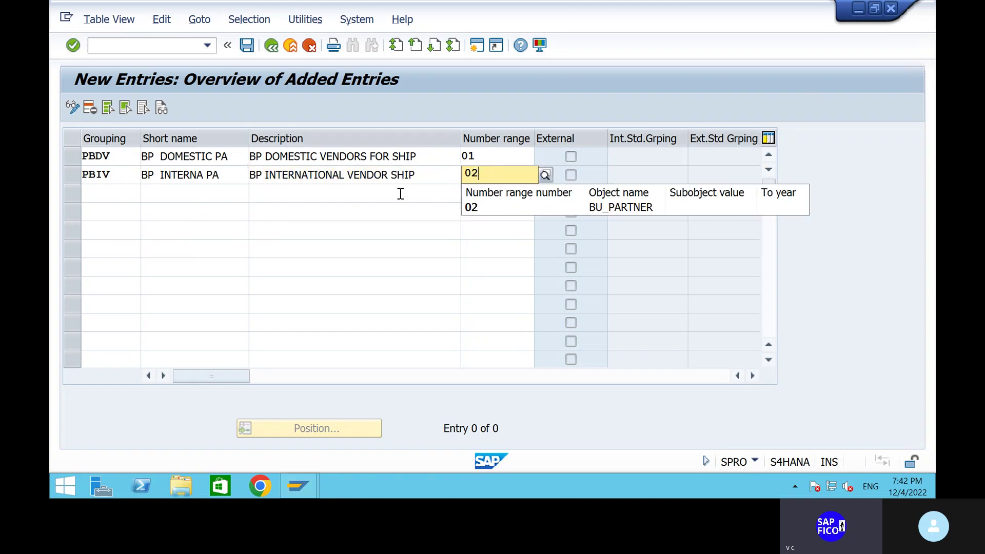
{"action": "left_click", "coordinate": [479, 211]}
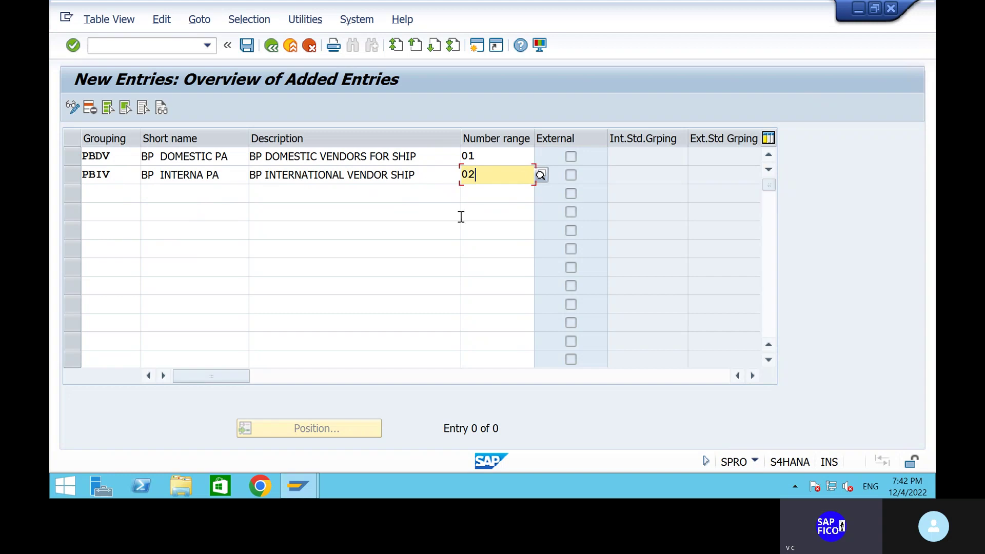
Enter a third grouping PBOV with the short name BP ONE VEN PA
{"action": "left_click", "coordinate": [100, 200]}
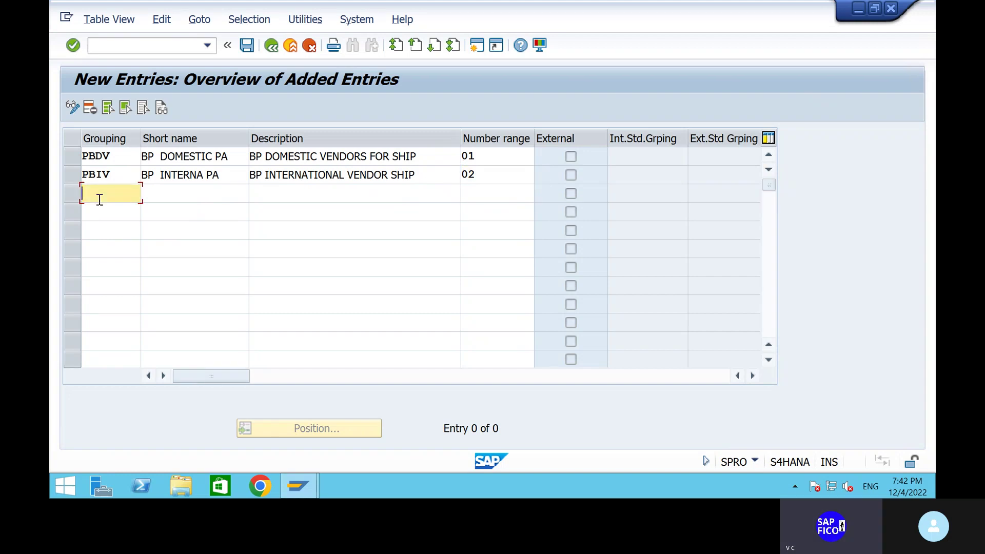
{"action": "type", "text": "PBOV"}
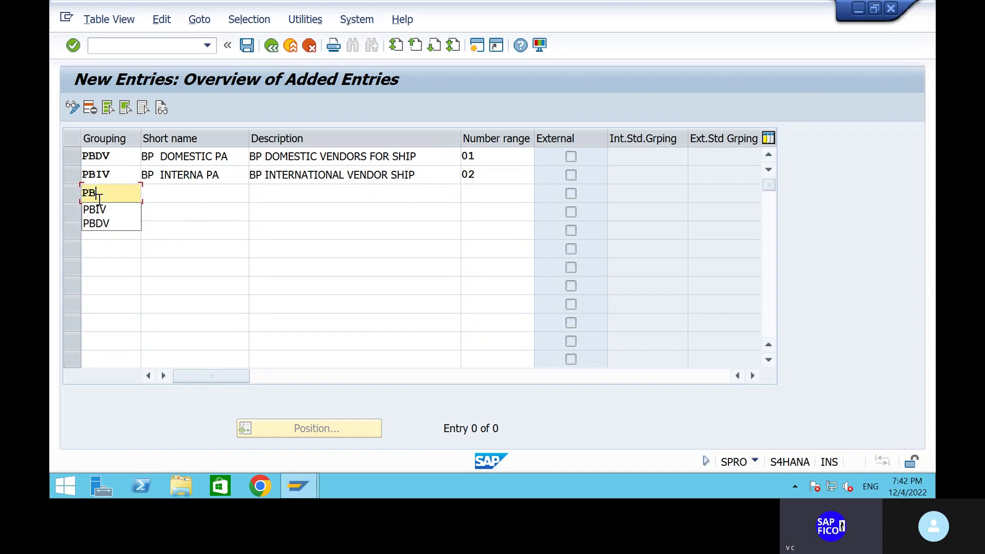
{"action": "left_click", "coordinate": [156, 192]}
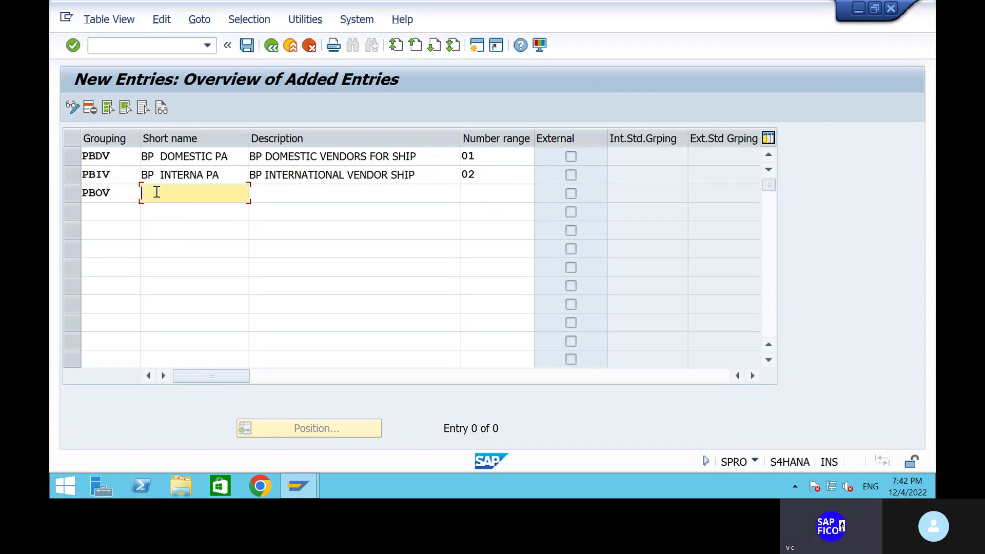
{"action": "type", "text": "BP"}
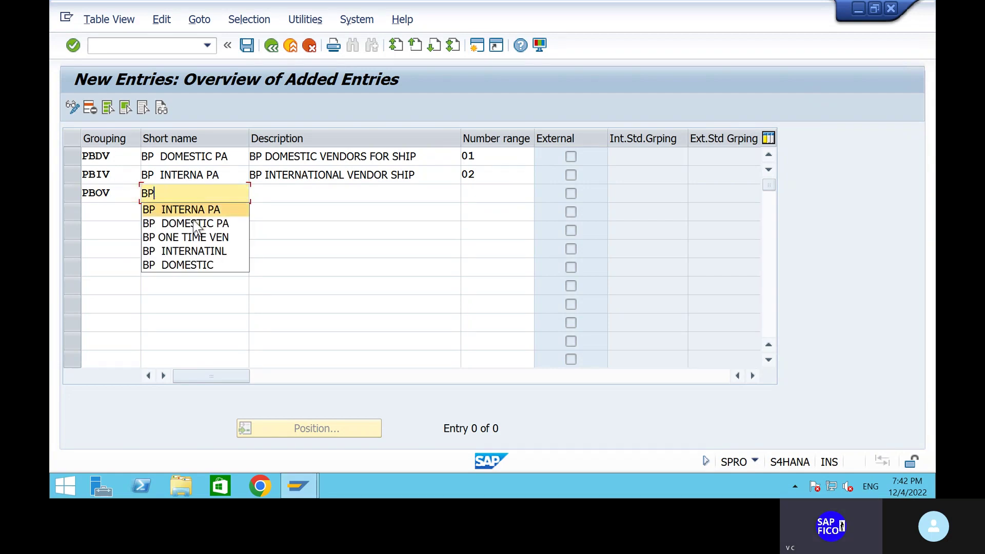
{"action": "left_click", "coordinate": [195, 238]}
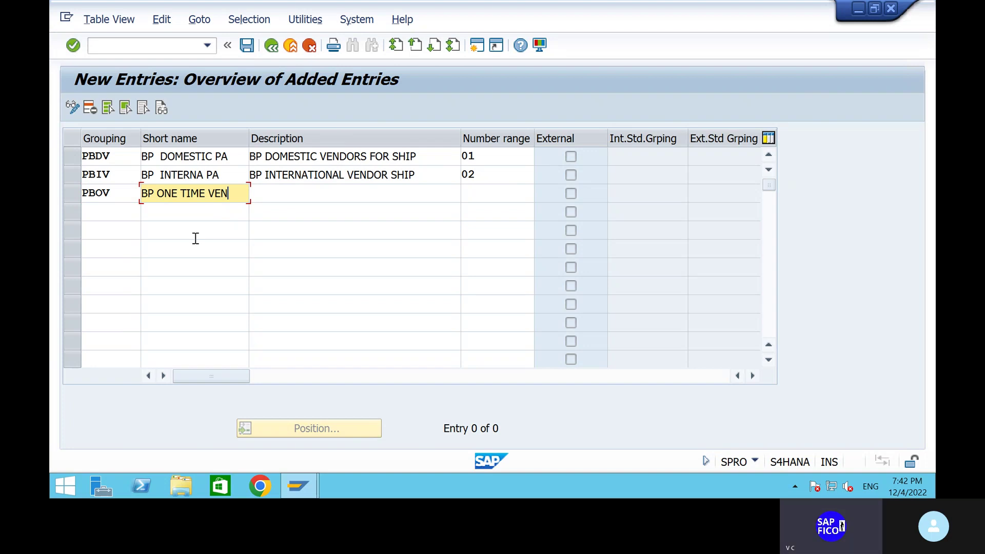
{"action": "key", "text": "BackSpace"}
{"action": "key", "text": "BackSpace"}
{"action": "key", "text": "BackSpace"}
{"action": "key", "text": "BackSpace"}
{"action": "key", "text": "BackSpace"}
{"action": "key", "text": "BackSpace"}
{"action": "key", "text": "BackSpace"}
{"action": "key", "text": "BackSpace"}
{"action": "type", "text": "VEN "}
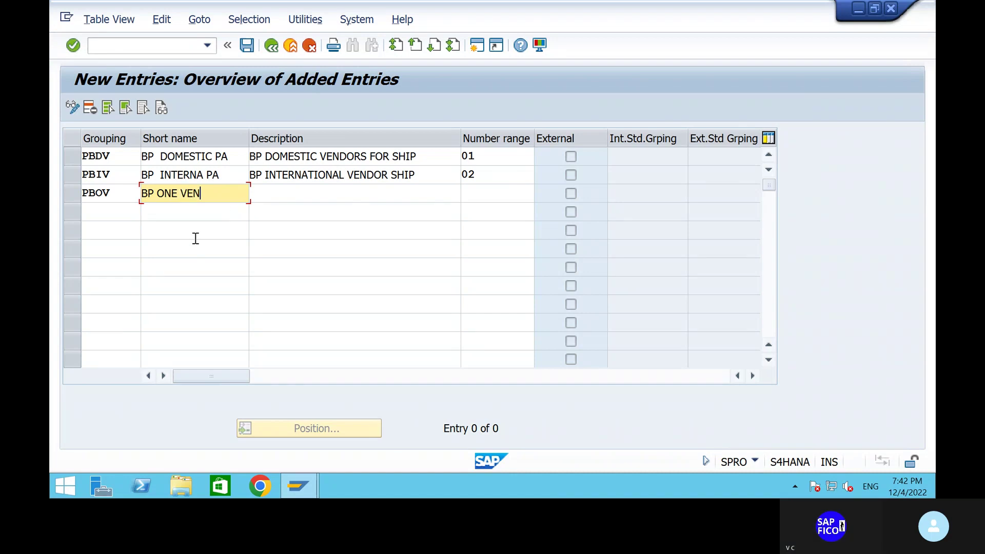
{"action": "type", "text": "PA"}
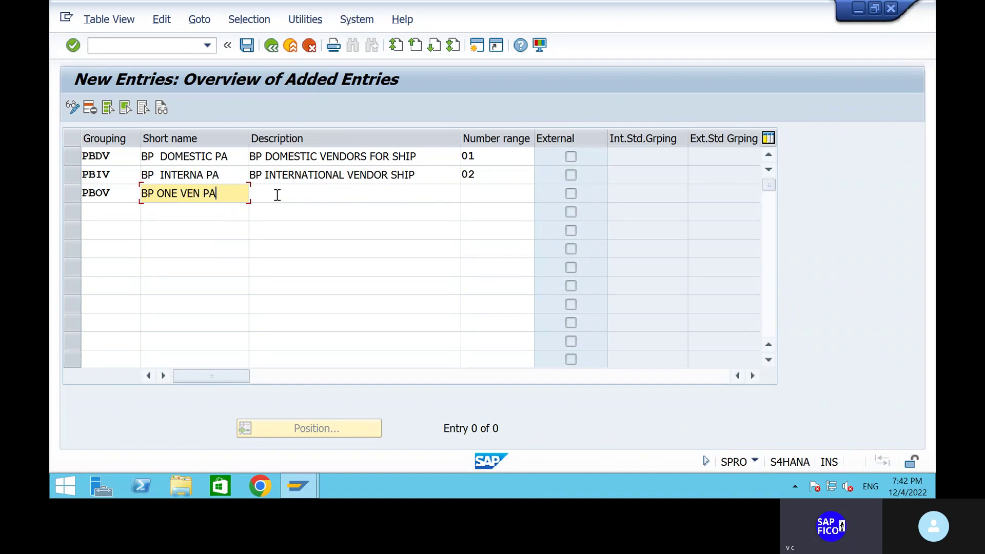
Give grouping PBOV the description BP ONE TIME VENDOR FOR SHIP and number range 03, and confirm the entries
{"action": "left_click", "coordinate": [277, 195]}
{"action": "left_click", "coordinate": [299, 237]}
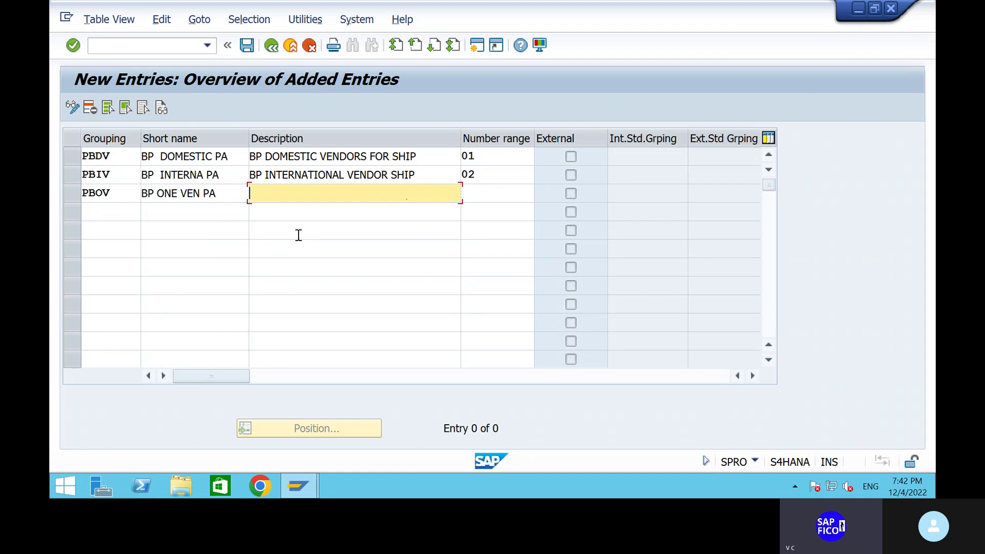
{"action": "left_click", "coordinate": [464, 193]}
{"action": "type", "text": "03"}
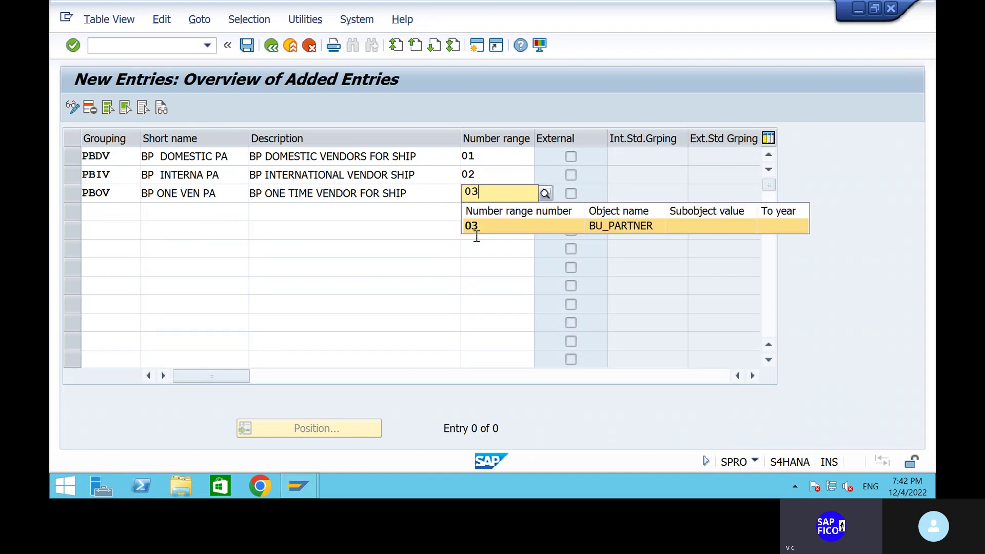
{"action": "key", "text": "Return"}
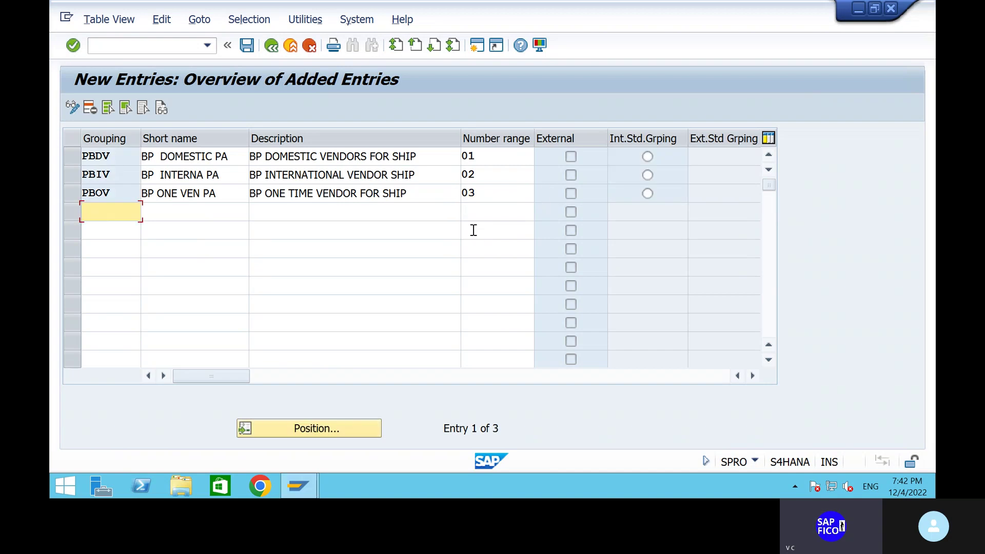
Save the new groupings under the proposed customizing request and return to the implementation guide
{"action": "left_click", "coordinate": [245, 48]}
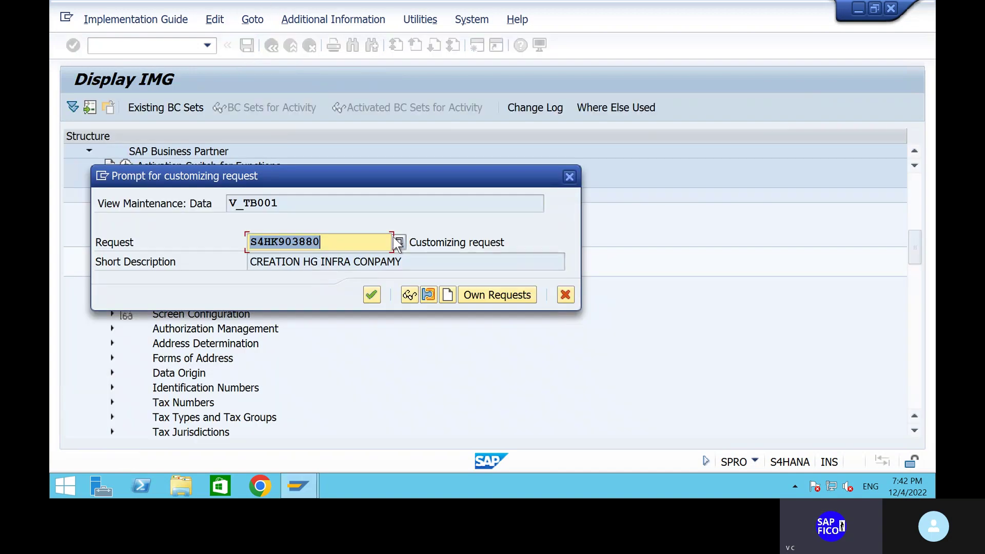
{"action": "left_click", "coordinate": [371, 295]}
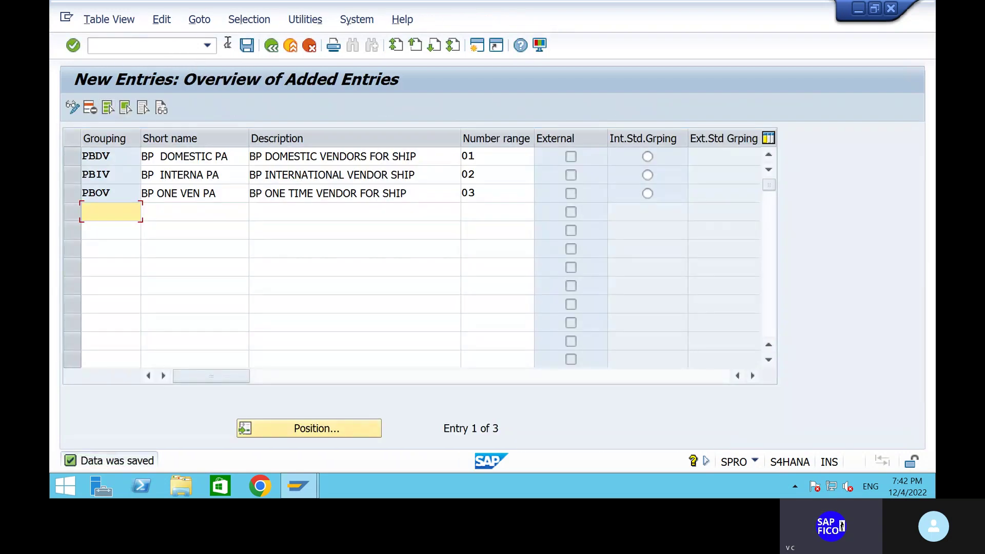
{"action": "left_click", "coordinate": [271, 47]}
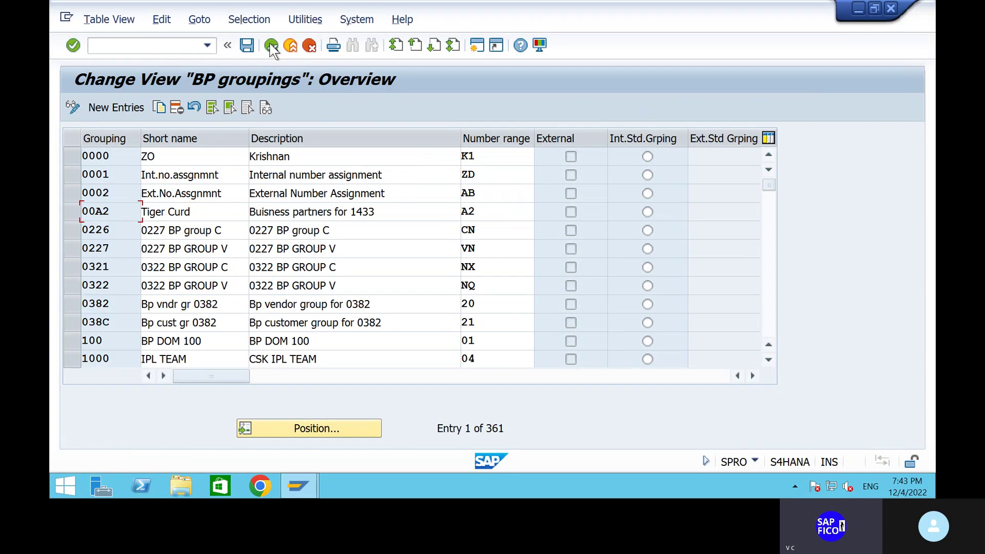
{"action": "left_click", "coordinate": [271, 46]}
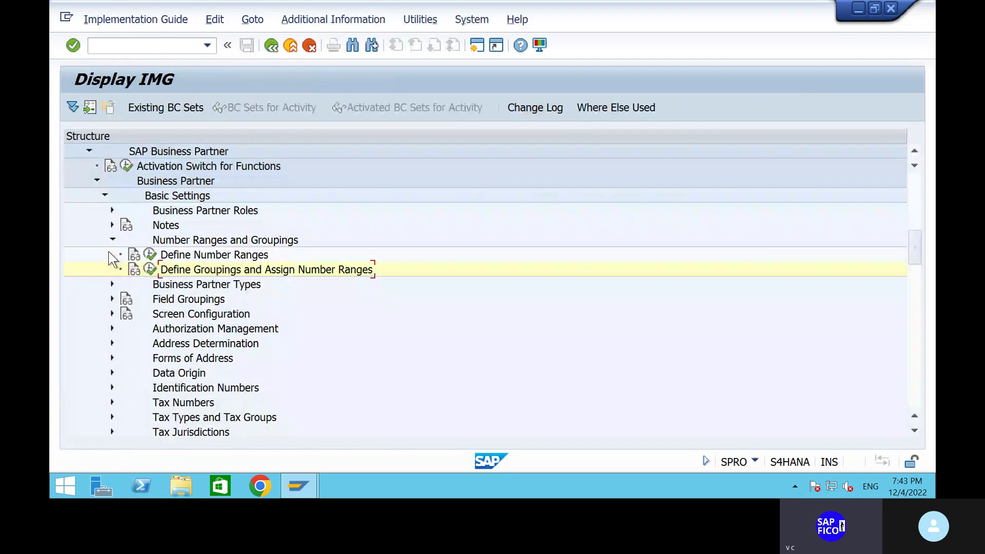
Collapse the Number Ranges and Groupings, Business Partner and SAP Business Partner branches of the implementation guide
{"action": "left_click", "coordinate": [112, 240]}
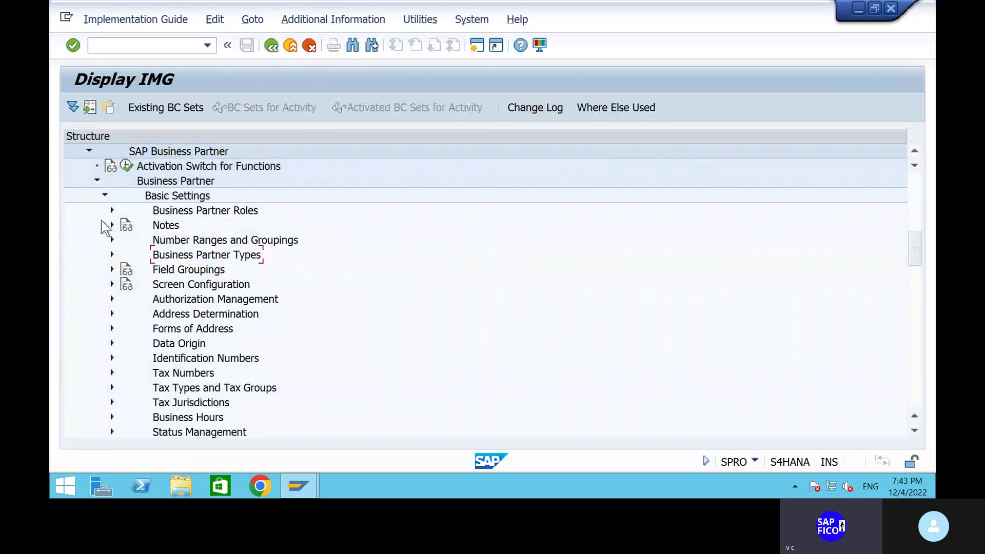
{"action": "left_click", "coordinate": [97, 181]}
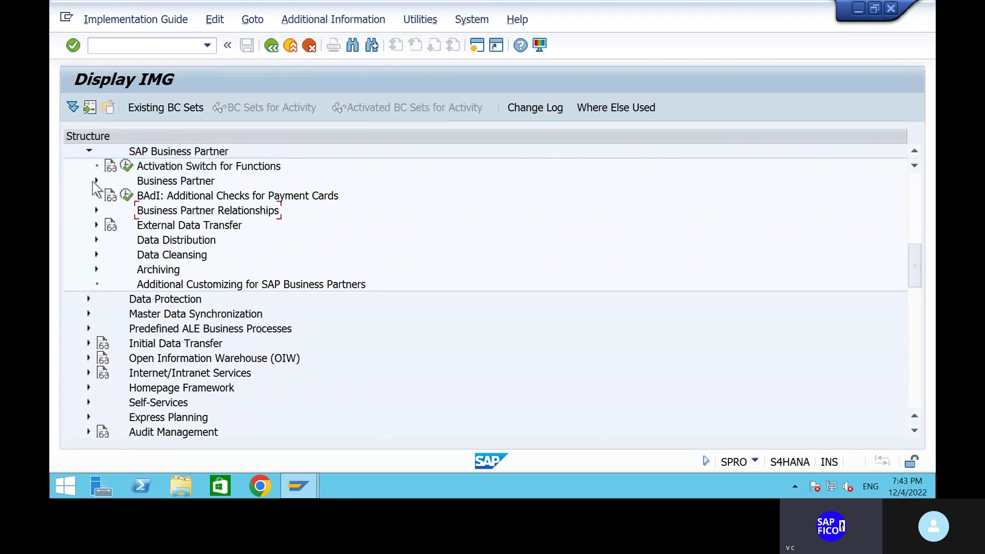
{"action": "left_click", "coordinate": [89, 151]}
{"action": "scroll", "coordinate": [110, 250], "scroll_direction": "up", "scroll_amount": 3}
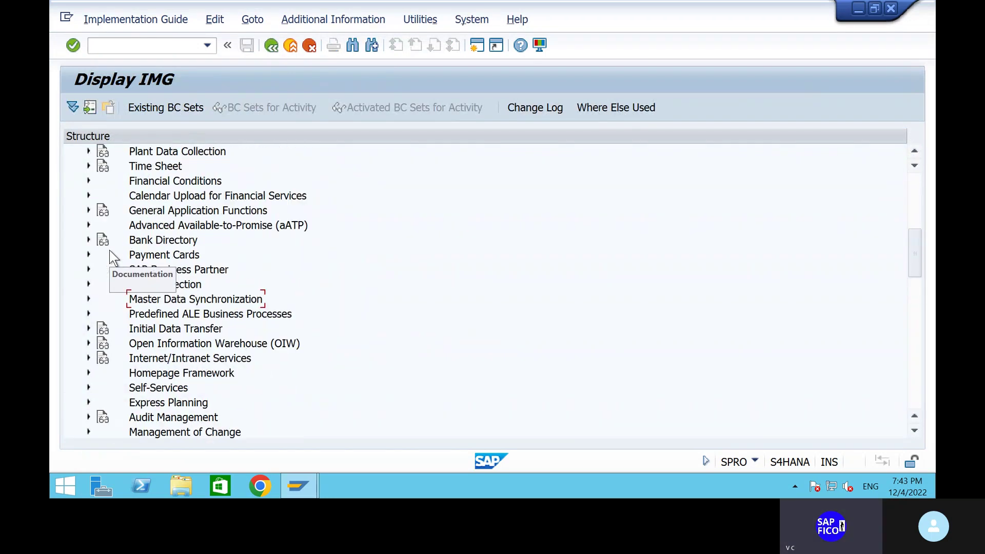
{"action": "scroll", "coordinate": [109, 250], "scroll_direction": "up", "scroll_amount": 4}
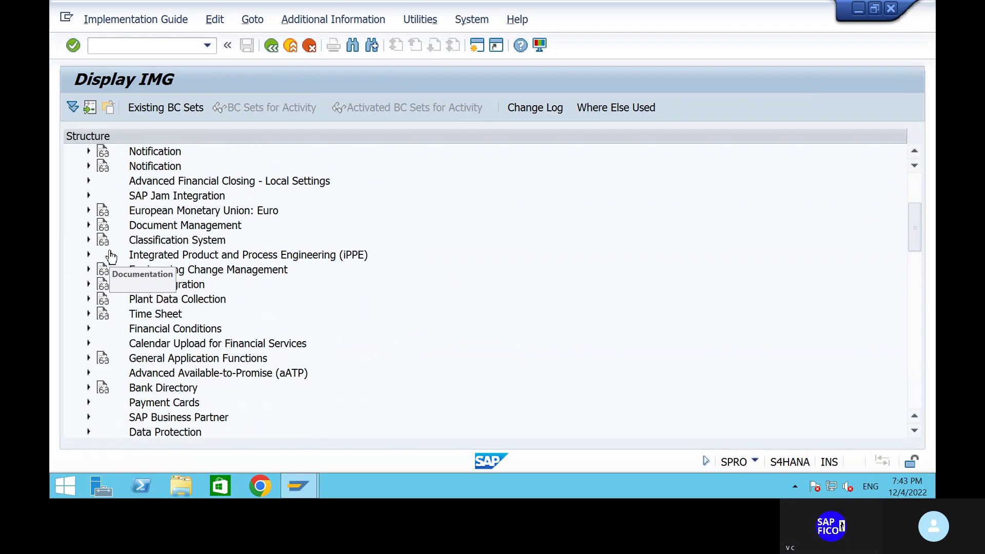
{"action": "scroll", "coordinate": [111, 256], "scroll_direction": "up", "scroll_amount": 3}
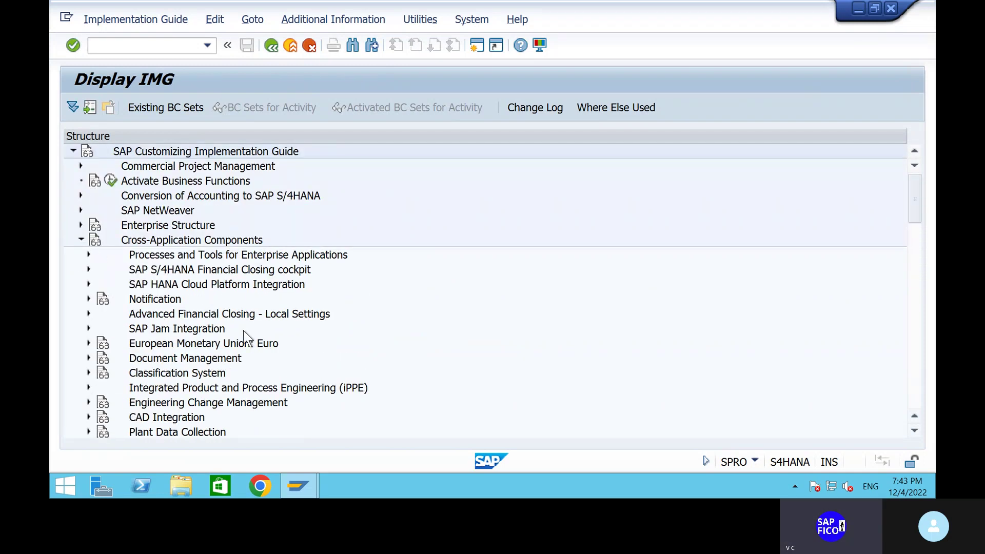
Expand Master Data Synchronization down to the Business Partner Settings under Customer/Vendor Integration
{"action": "scroll", "coordinate": [244, 330], "scroll_direction": "down", "scroll_amount": 6}
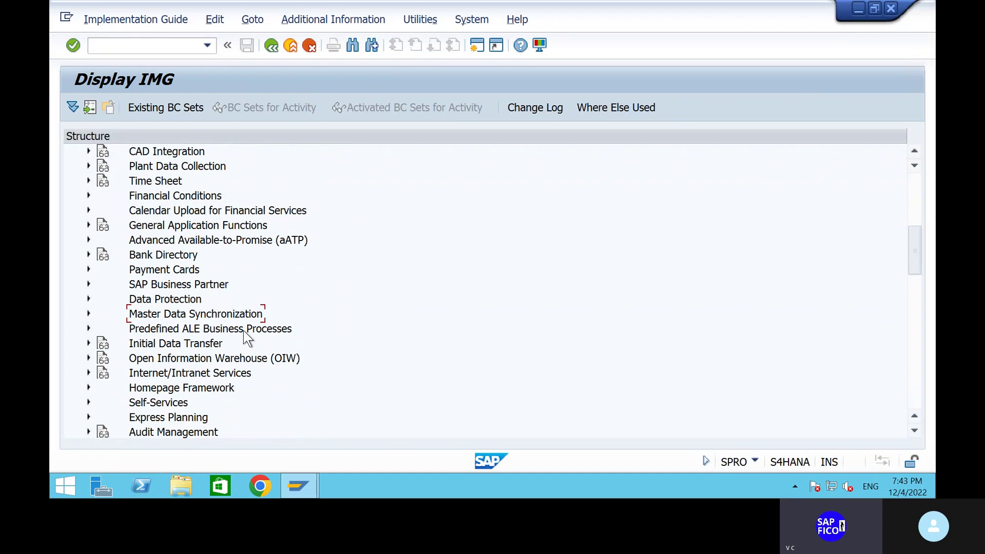
{"action": "left_click", "coordinate": [89, 313]}
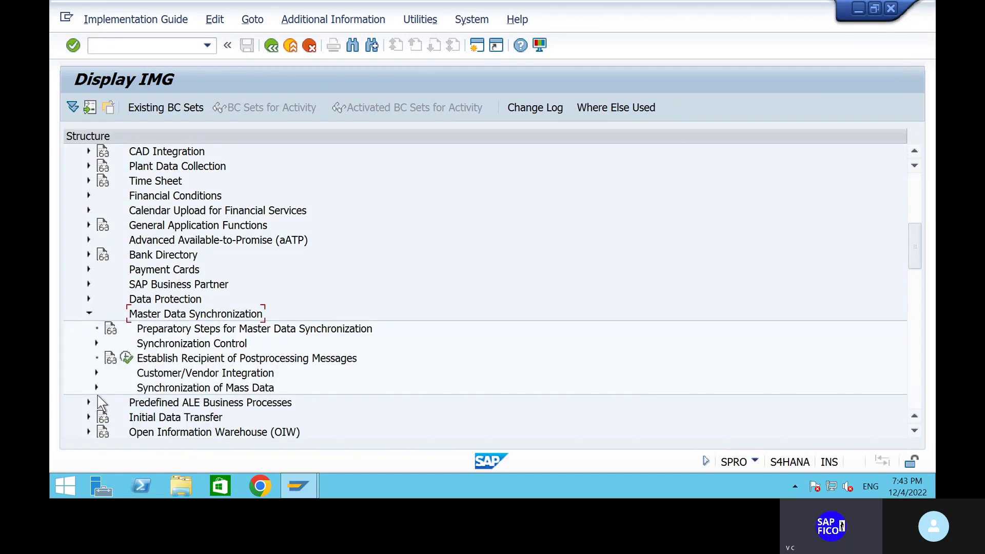
{"action": "left_click", "coordinate": [96, 372]}
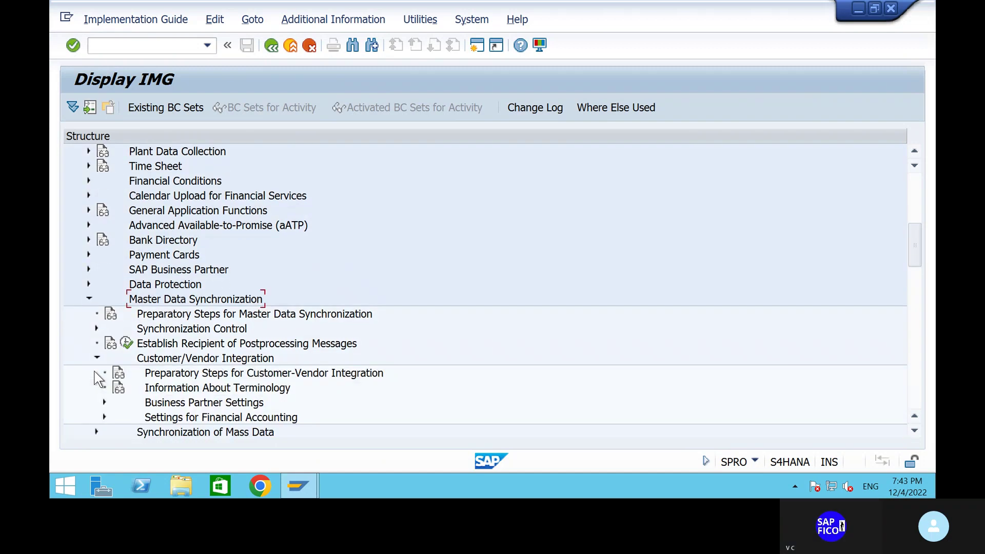
{"action": "left_click", "coordinate": [105, 402]}
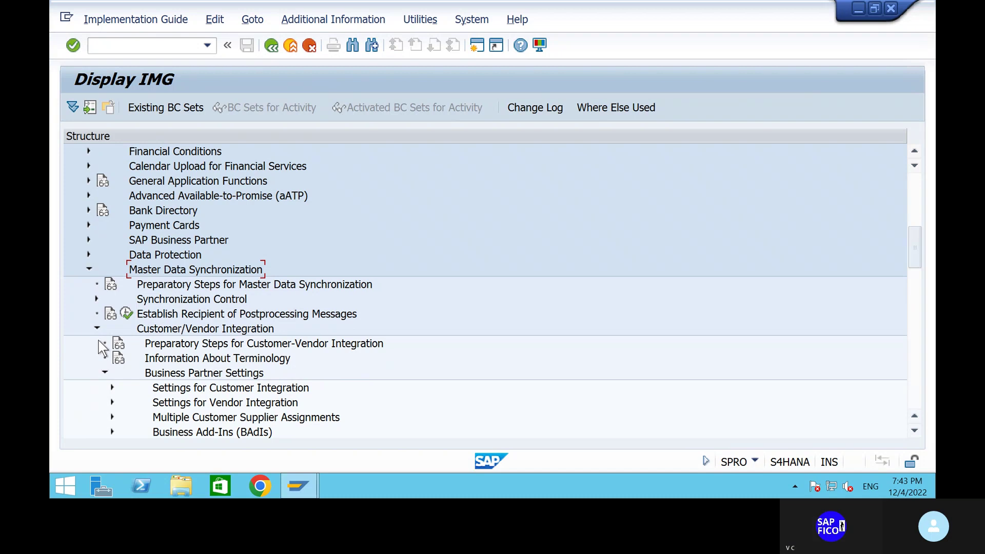
{"action": "scroll", "coordinate": [405, 344], "scroll_direction": "down", "scroll_amount": 2}
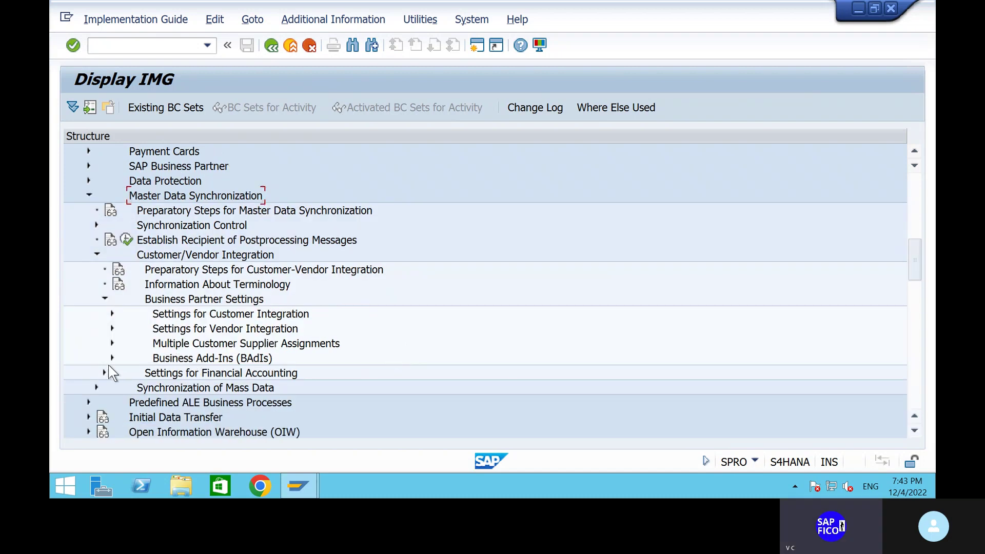
Open Define Number Assignment for Direction BP to Vendor under Settings for Vendor Integration and start adding new entries
{"action": "left_click", "coordinate": [113, 329]}
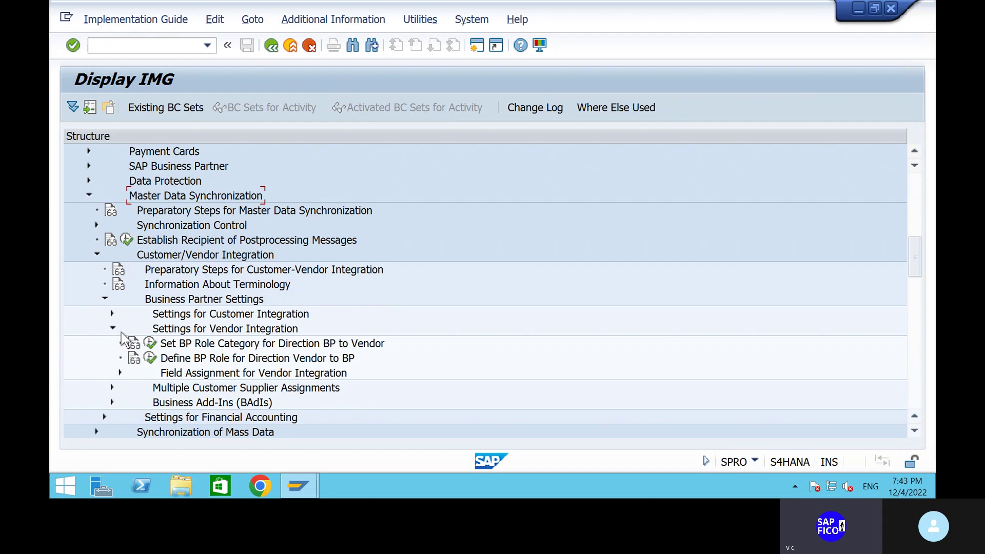
{"action": "left_click", "coordinate": [120, 373]}
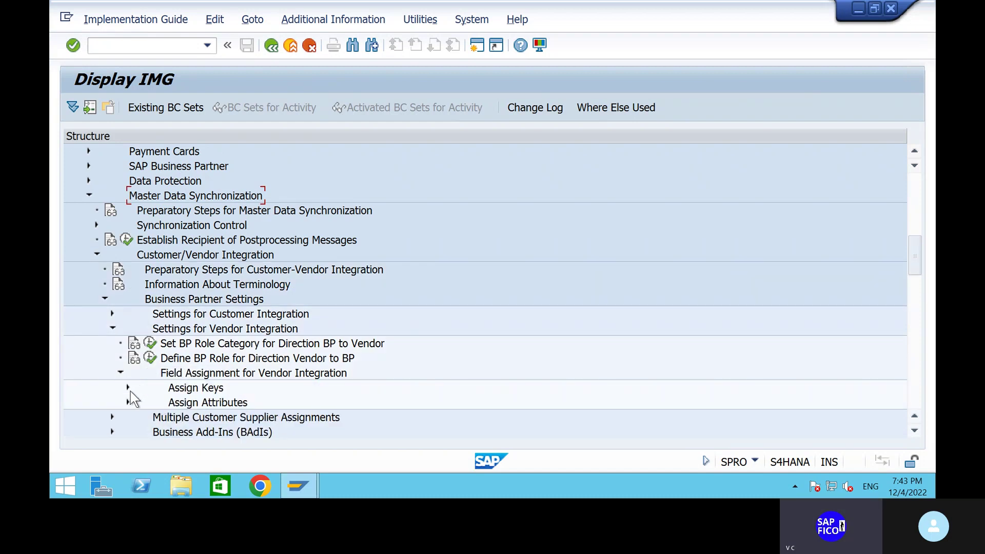
{"action": "left_click", "coordinate": [127, 389]}
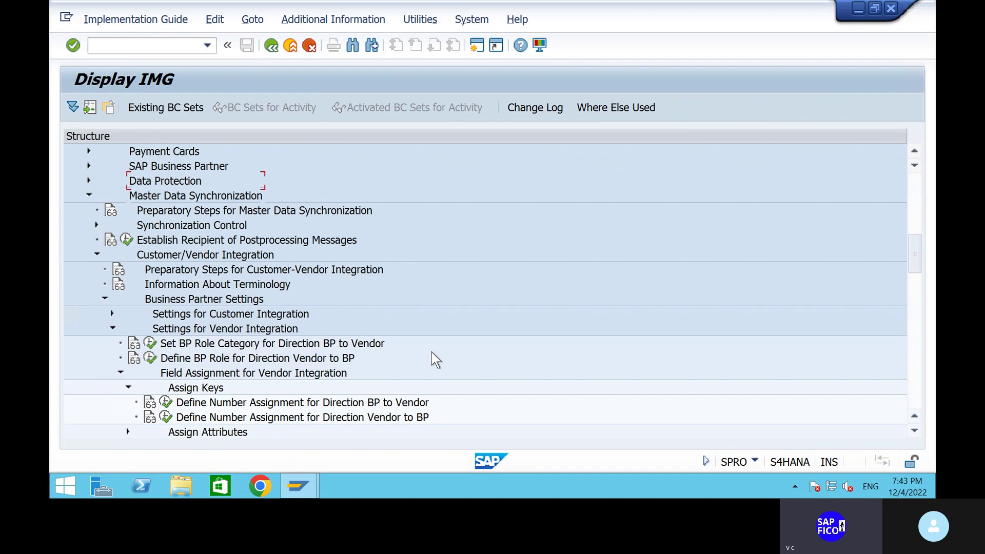
{"action": "scroll", "coordinate": [436, 359], "scroll_direction": "down", "scroll_amount": 2}
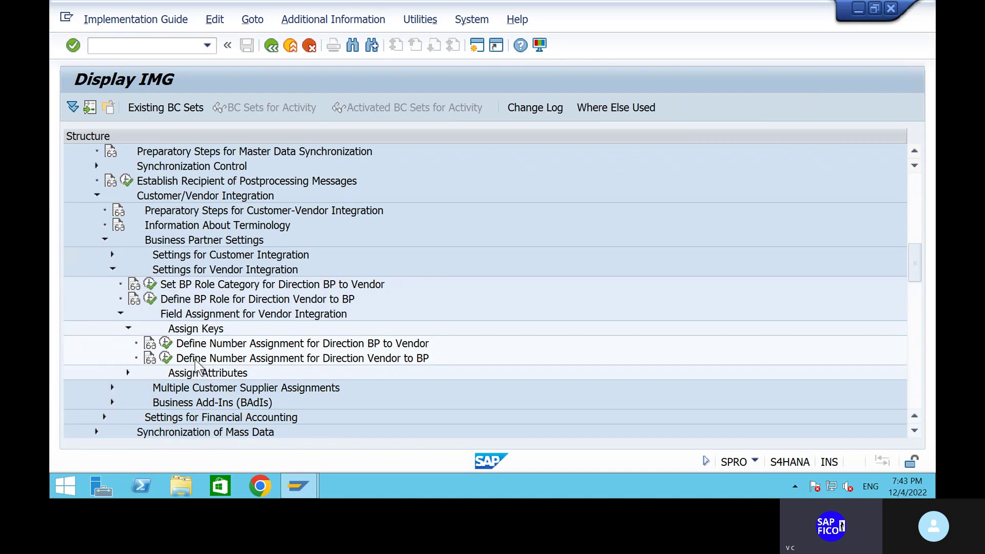
{"action": "left_click", "coordinate": [165, 343]}
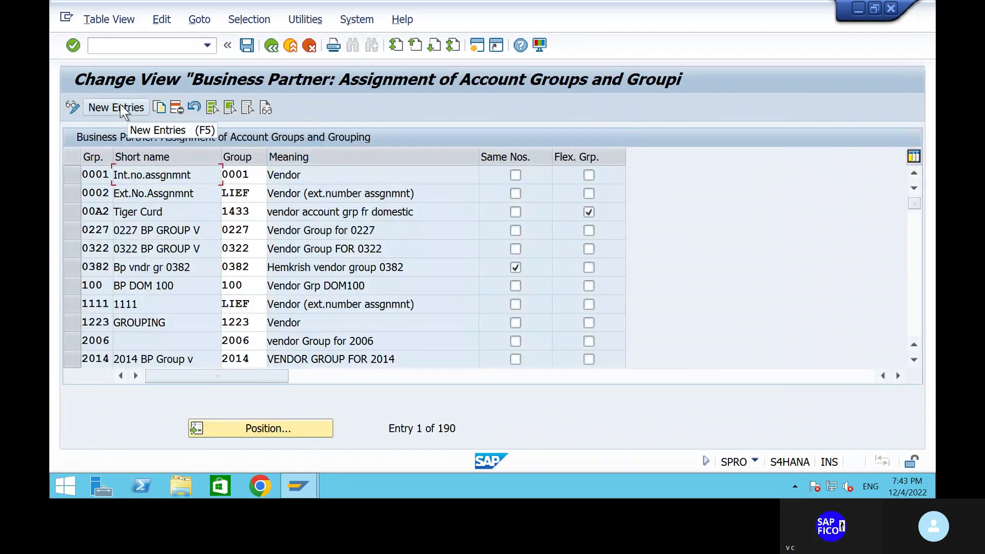
{"action": "left_click", "coordinate": [121, 107]}
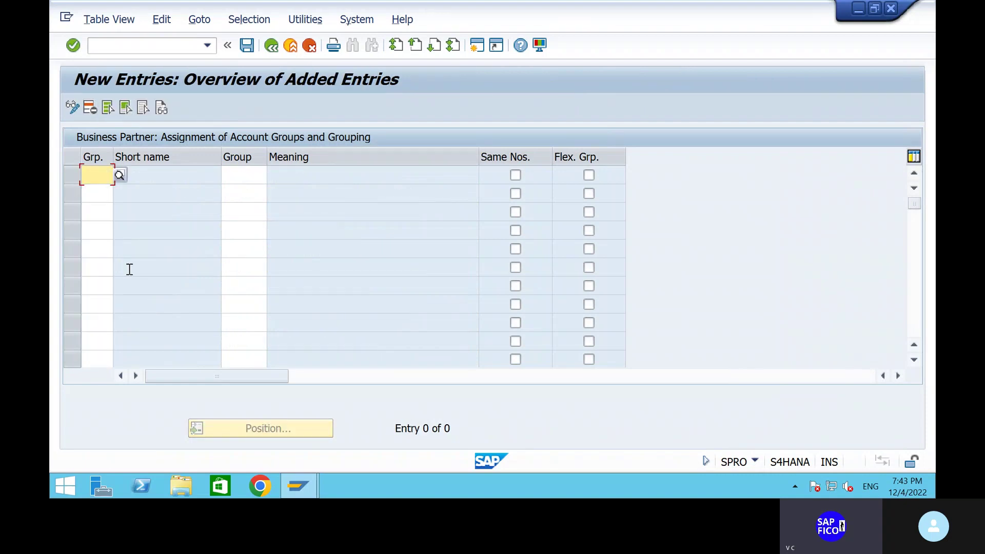
{"action": "type", "text": "PB"}
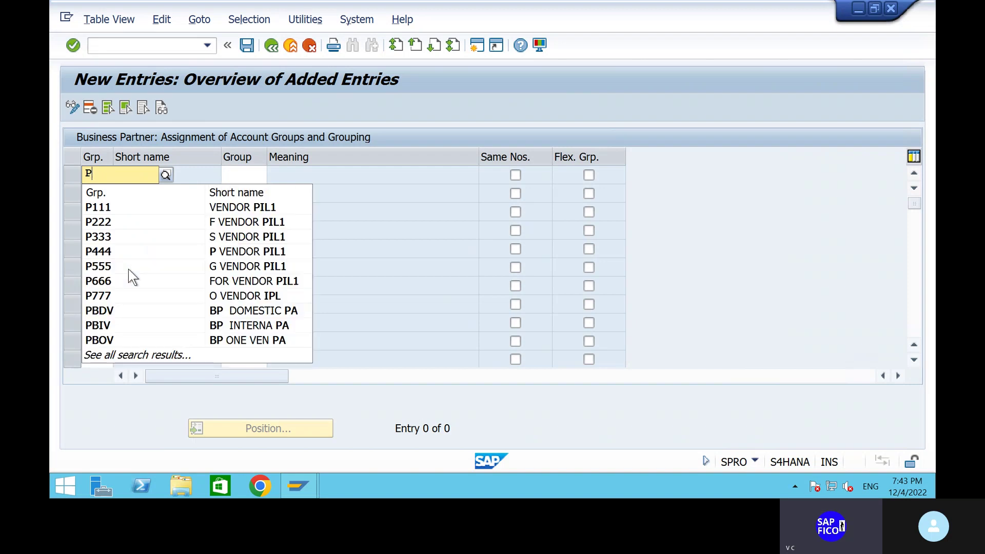
{"action": "type", "text": "A"}
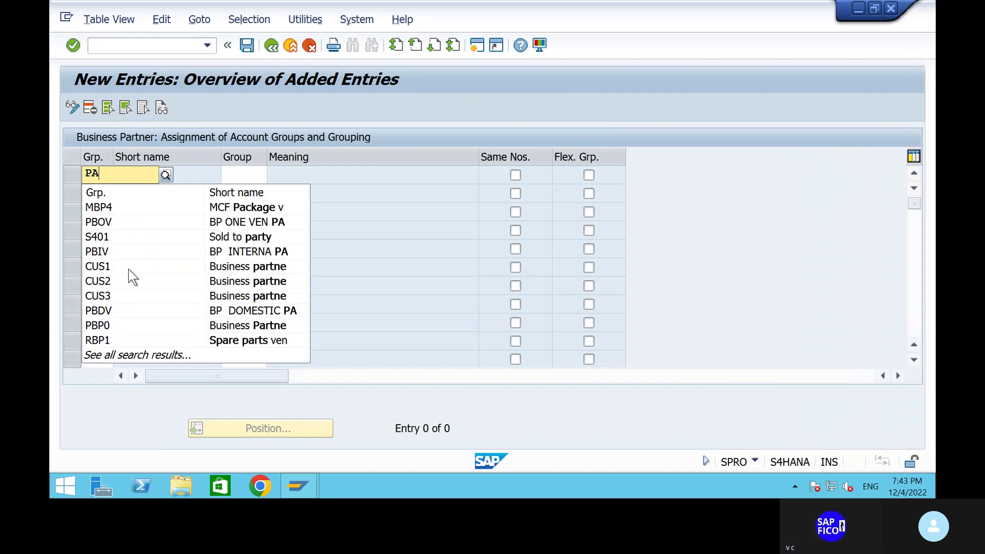
{"action": "type", "text": "DV"}
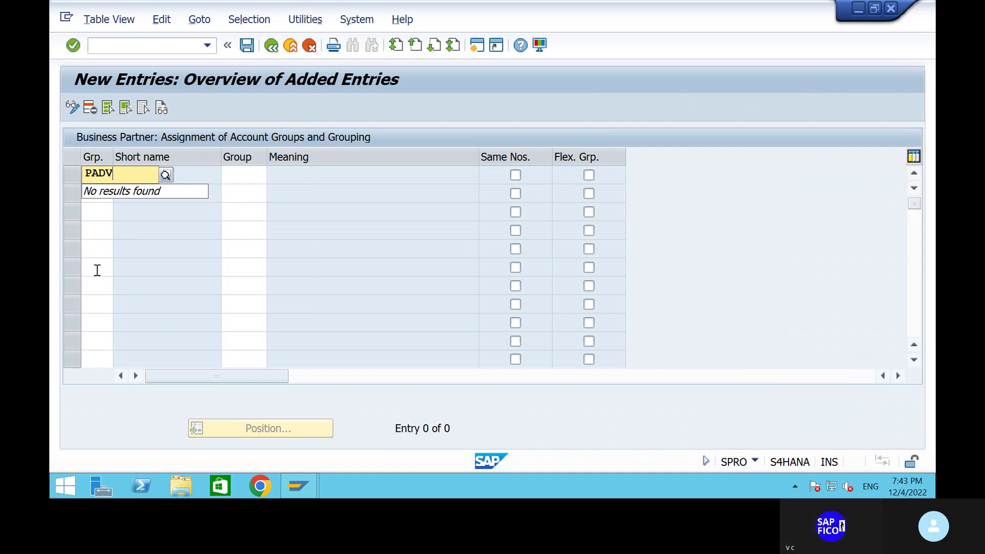
{"action": "key", "text": "BackSpace"}
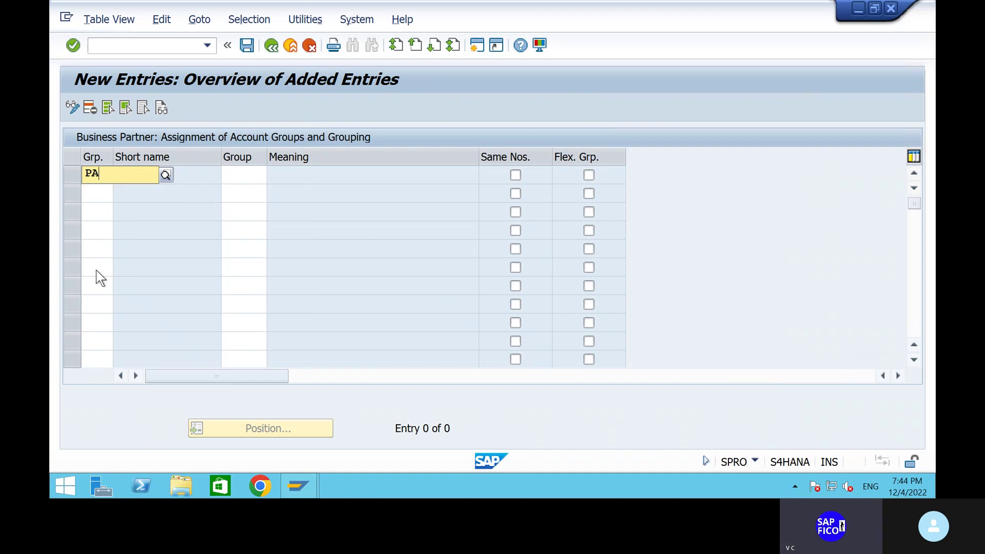
{"action": "type", "text": "DV"}
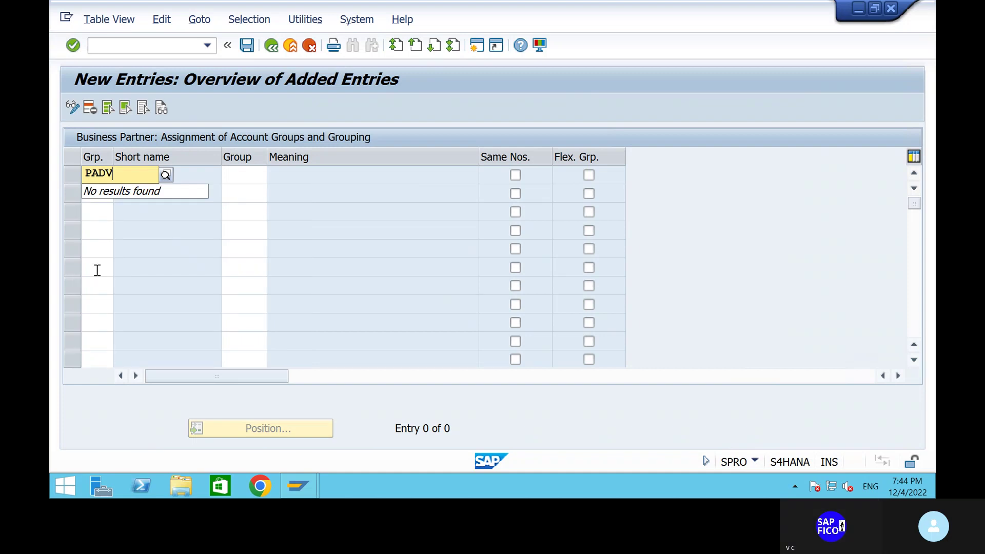
{"action": "key", "text": "BackSpace"}
{"action": "key", "text": "BackSpace"}
{"action": "key", "text": "BackSpace"}
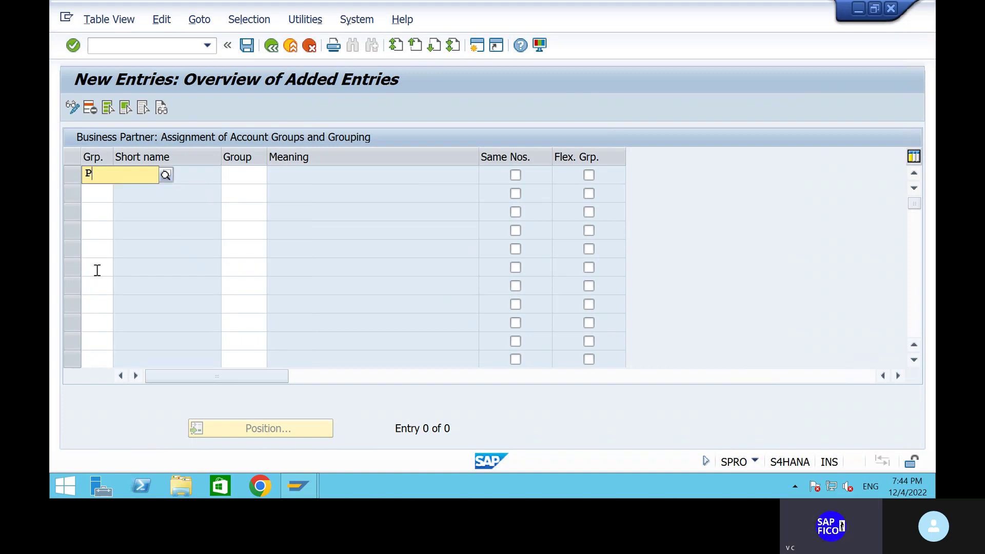
{"action": "type", "text": "ADV"}
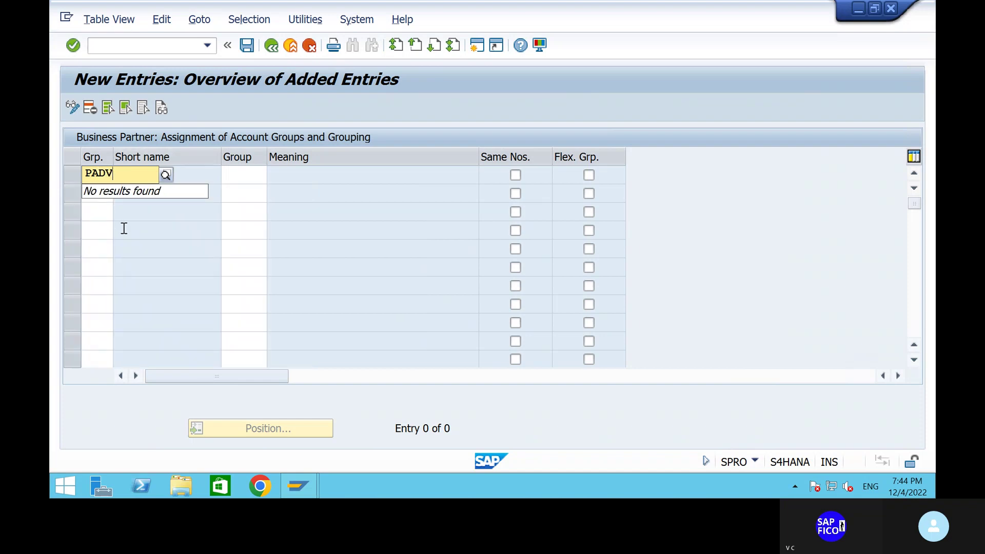
{"action": "key", "text": "BackSpace"}
{"action": "key", "text": "BackSpace"}
{"action": "key", "text": "BackSpace"}
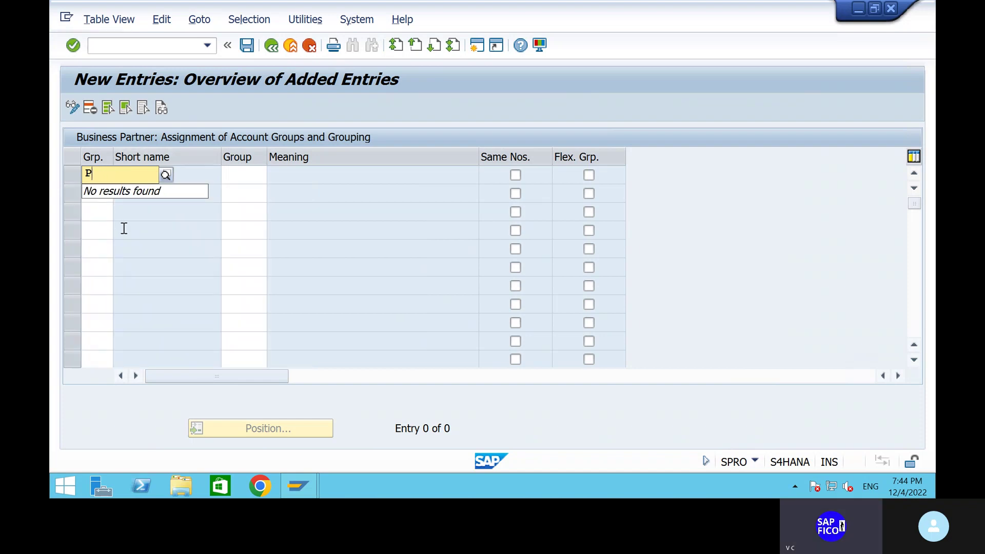
Enter the groupings PBDV, PBIV and PBOV in the first three rows of the assignment table
{"action": "type", "text": "BDV"}
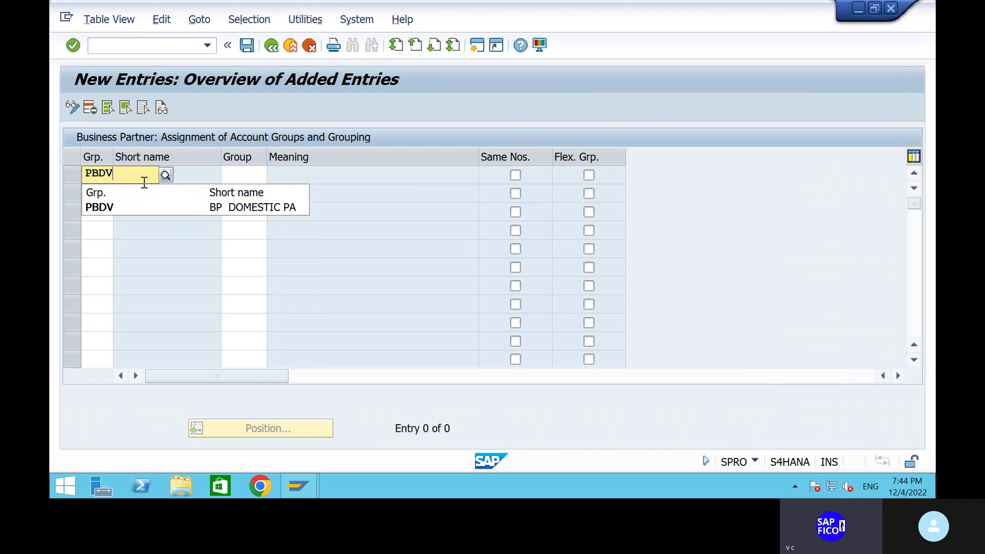
{"action": "left_click", "coordinate": [147, 214]}
{"action": "left_click", "coordinate": [103, 193]}
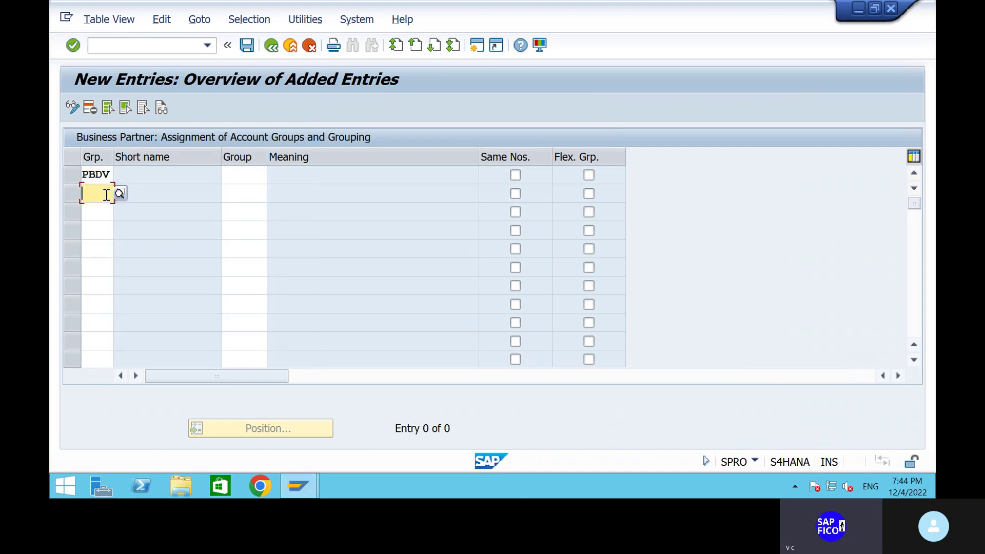
{"action": "type", "text": "PBI"}
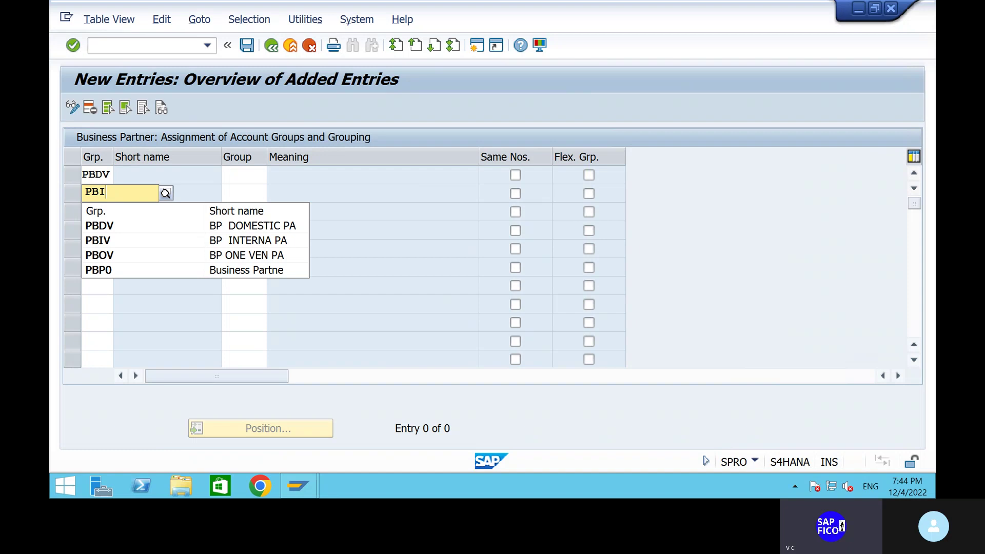
{"action": "left_click", "coordinate": [102, 226]}
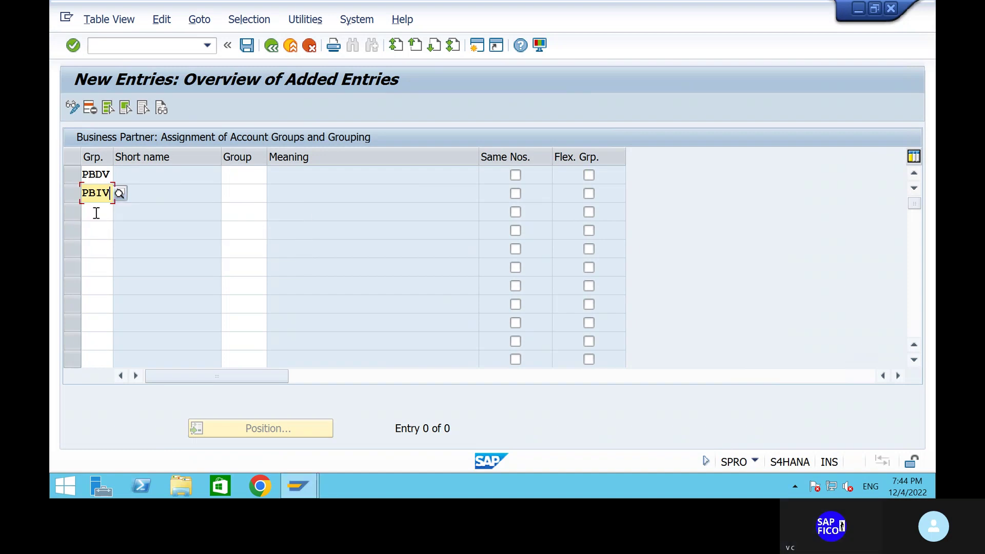
{"action": "left_click", "coordinate": [94, 211]}
{"action": "type", "text": "PB1"}
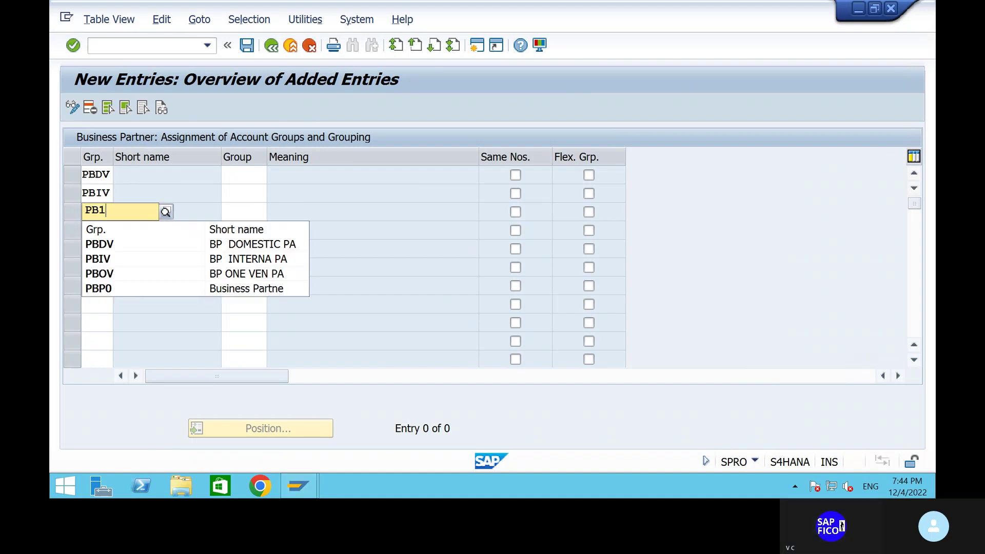
{"action": "left_click", "coordinate": [115, 277]}
Assign vendor account group PADV to grouping PBDV and PAIV to grouping PBIV
{"action": "left_click", "coordinate": [246, 179]}
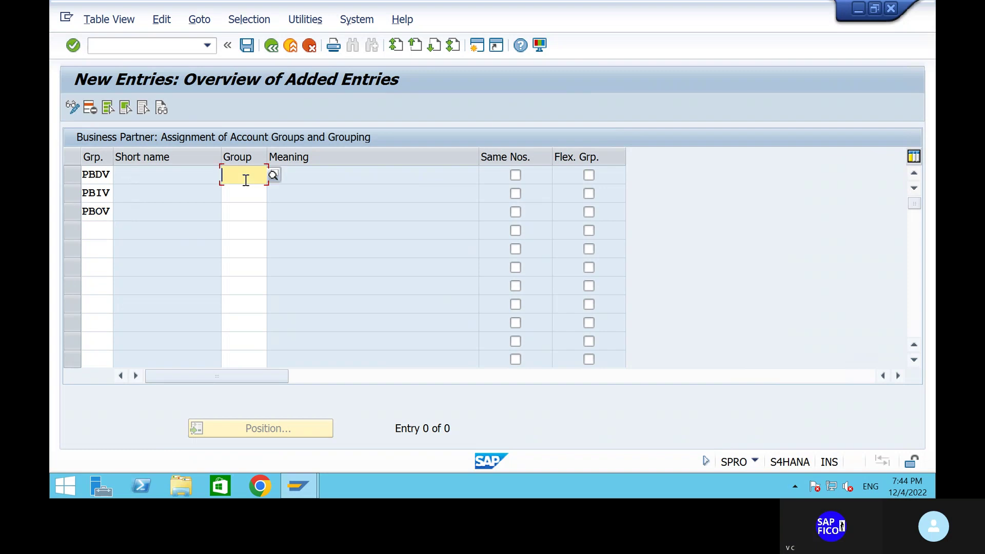
{"action": "type", "text": "P"}
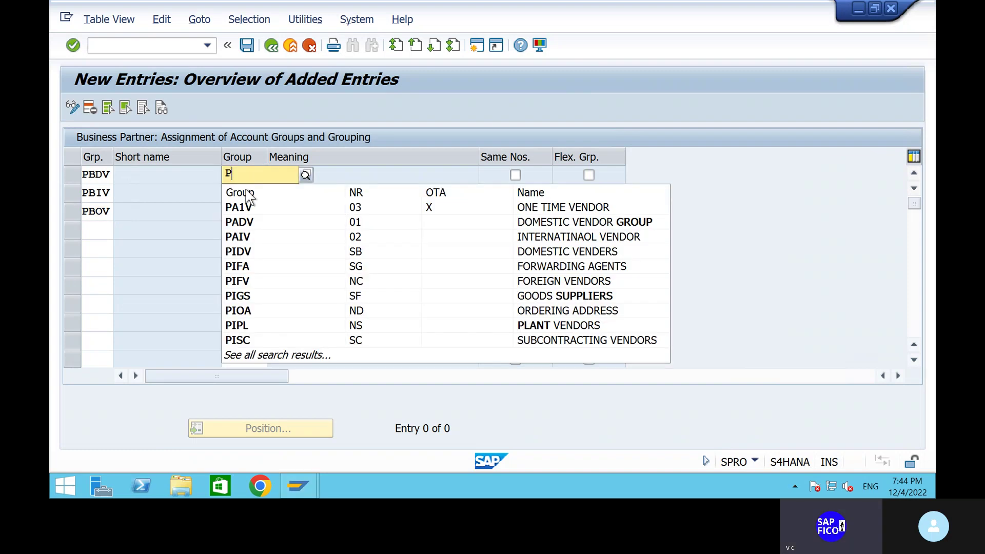
{"action": "left_click", "coordinate": [252, 226]}
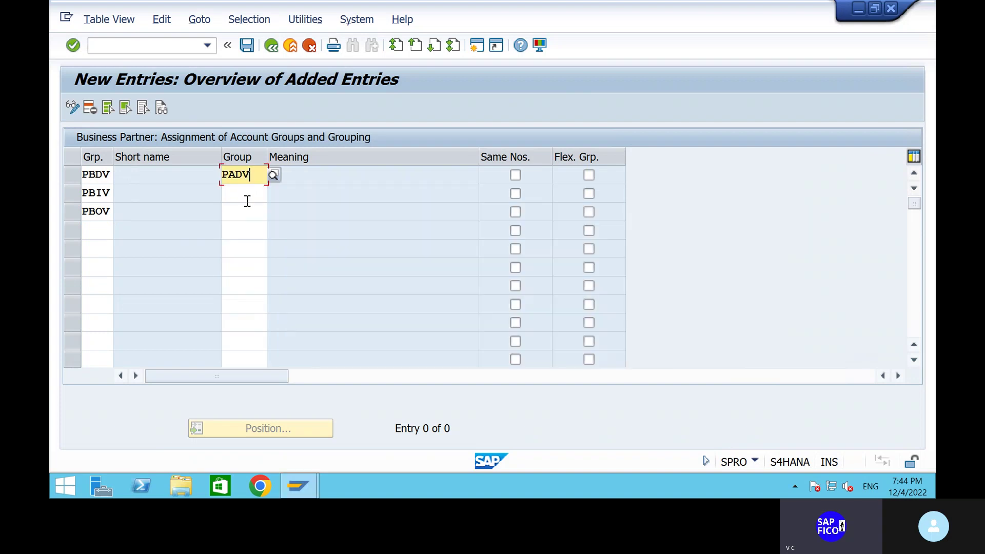
{"action": "left_click", "coordinate": [245, 198]}
{"action": "type", "text": "P"}
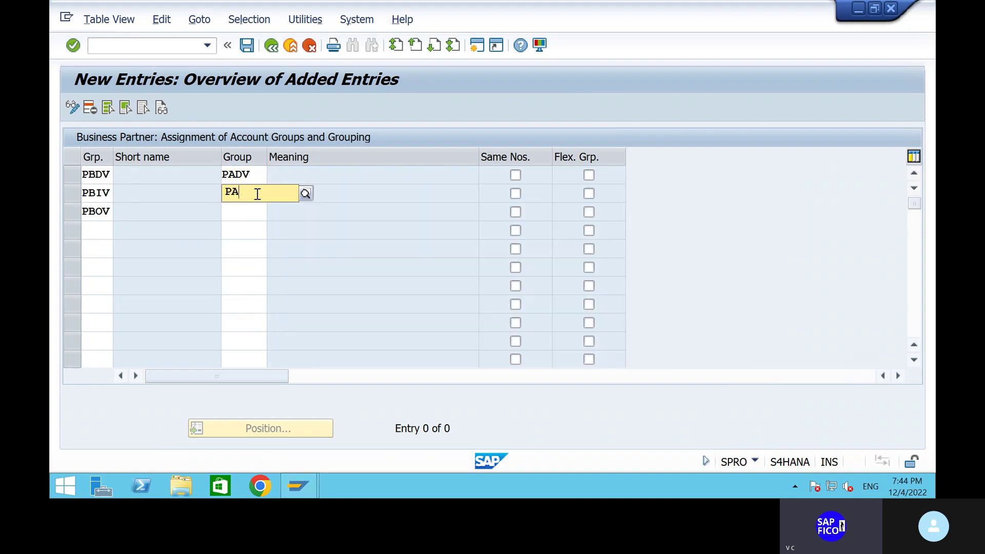
{"action": "type", "text": "A"}
{"action": "left_click", "coordinate": [254, 255]}
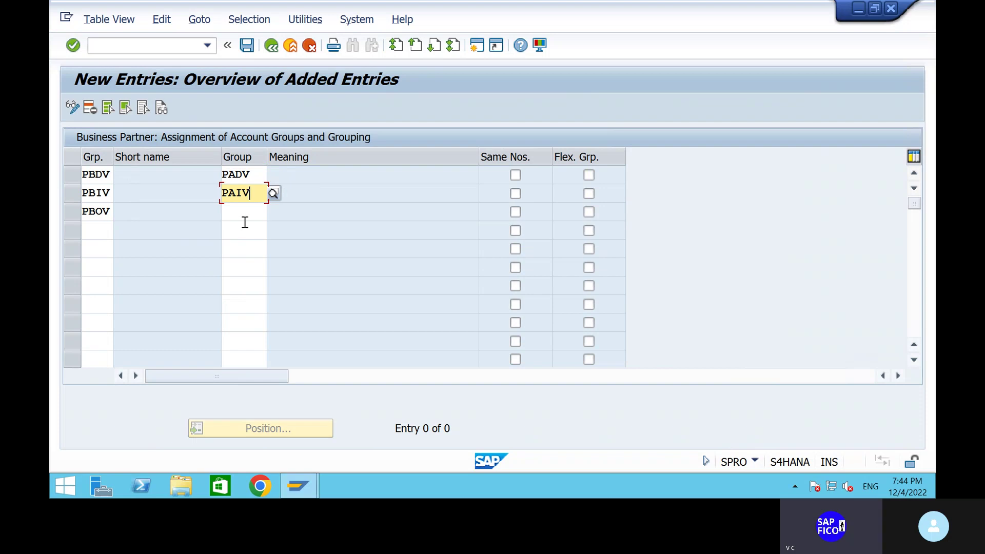
Assign vendor account group PA1V to grouping PBOV and save the assignments under customizing request S4HK903880
{"action": "left_click", "coordinate": [236, 211]}
{"action": "type", "text": "PA"}
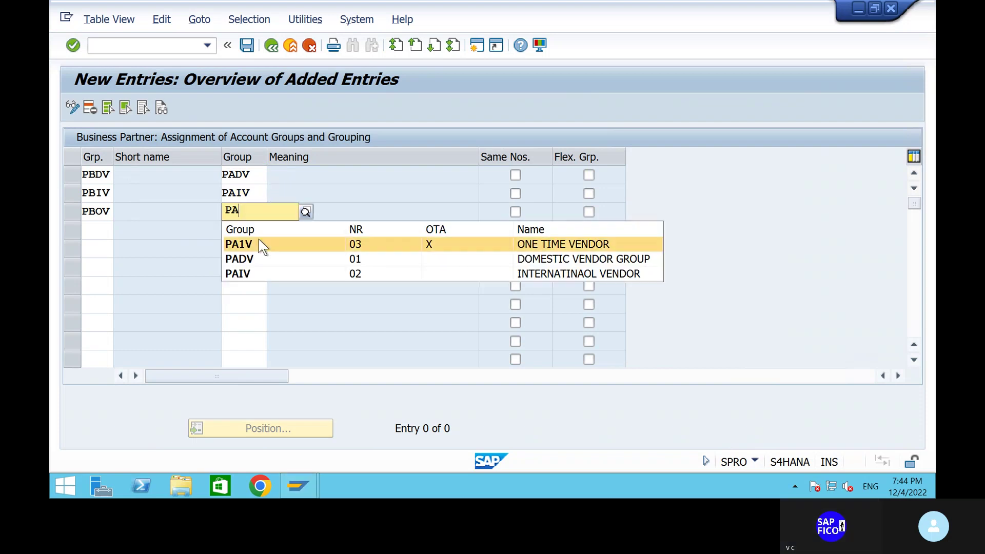
{"action": "left_click", "coordinate": [258, 247]}
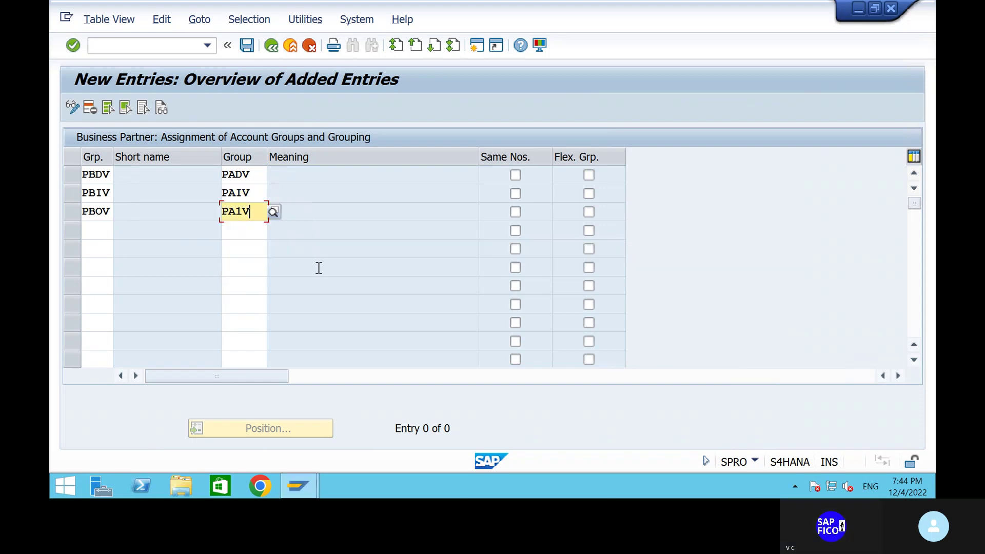
{"action": "key", "text": "Return"}
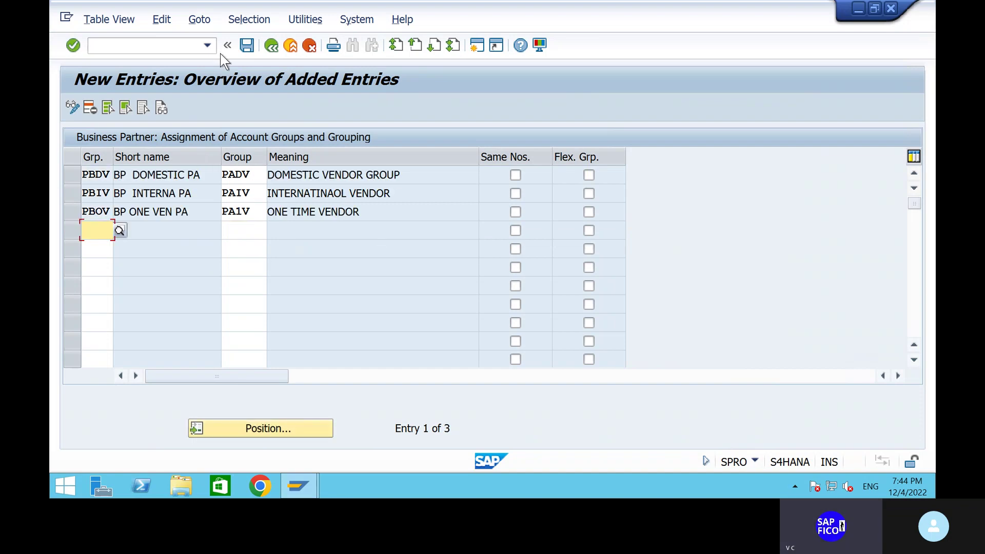
{"action": "left_click", "coordinate": [246, 45]}
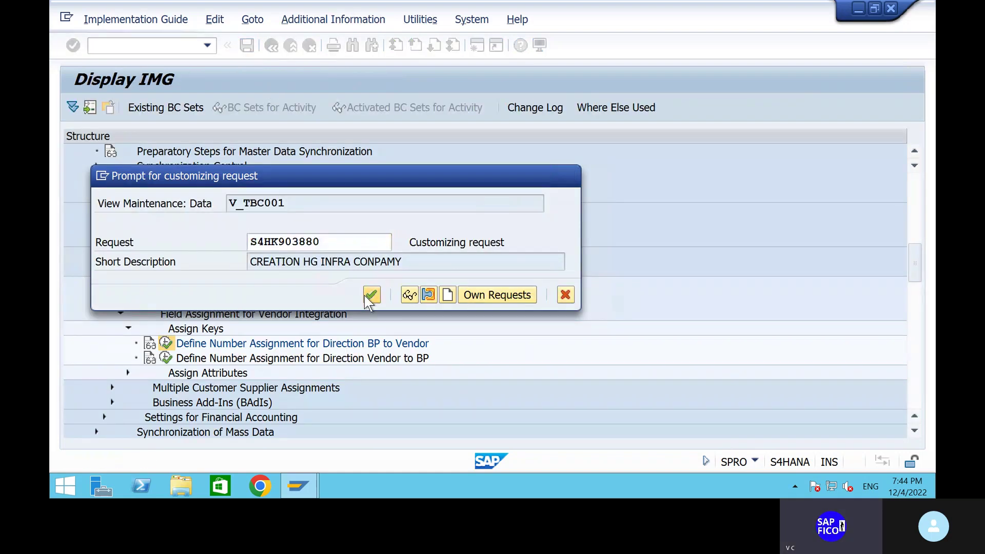
{"action": "left_click", "coordinate": [372, 295]}
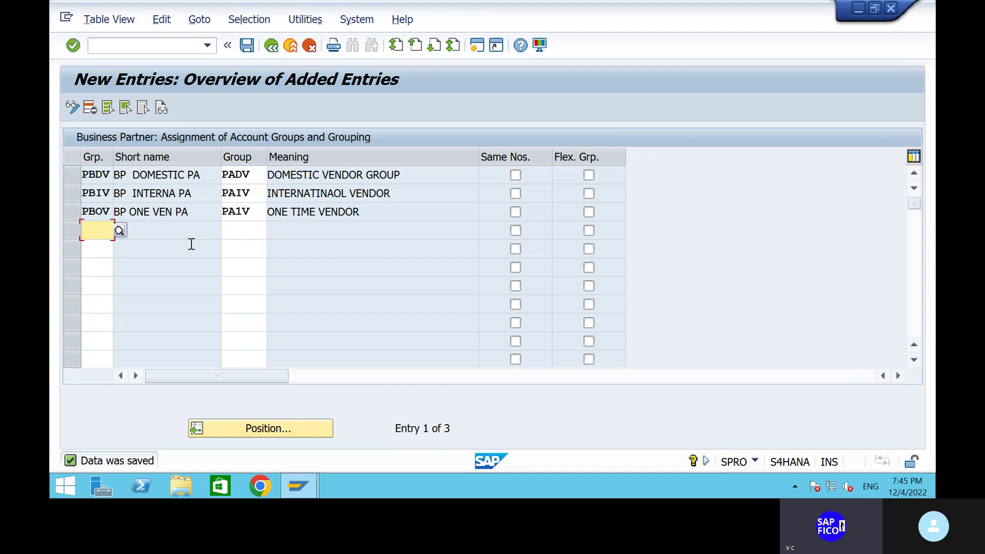
Open transaction OBA3 for customer/vendor tolerances and start a new entry
{"action": "left_click", "coordinate": [145, 44]}
{"action": "type", "text": "/N"}
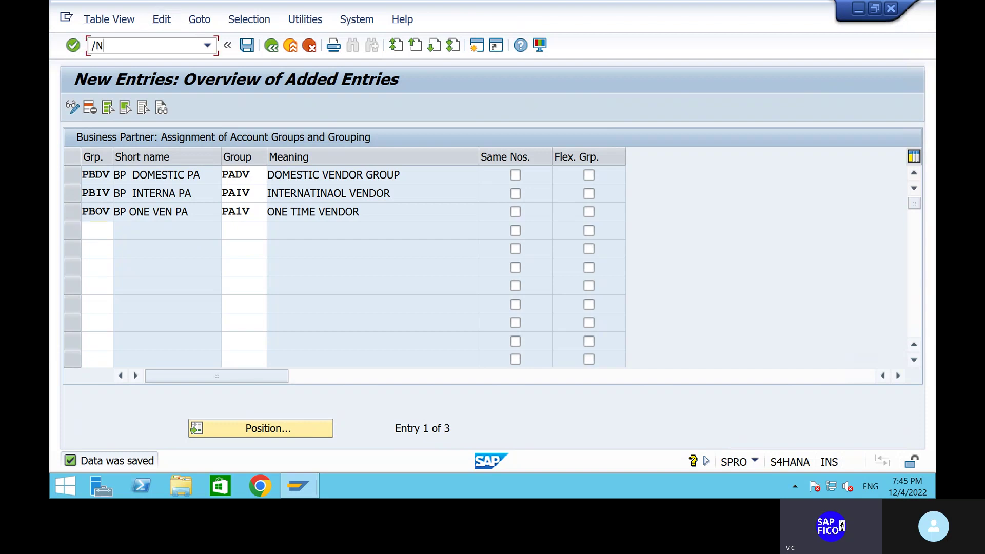
{"action": "type", "text": "OBAS"}
{"action": "key", "text": "Return"}
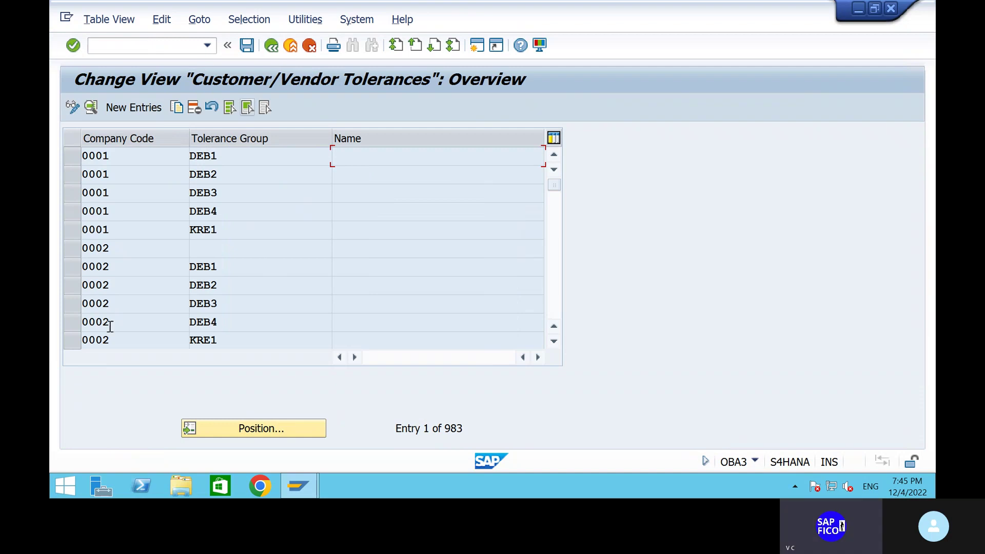
{"action": "left_click", "coordinate": [113, 109]}
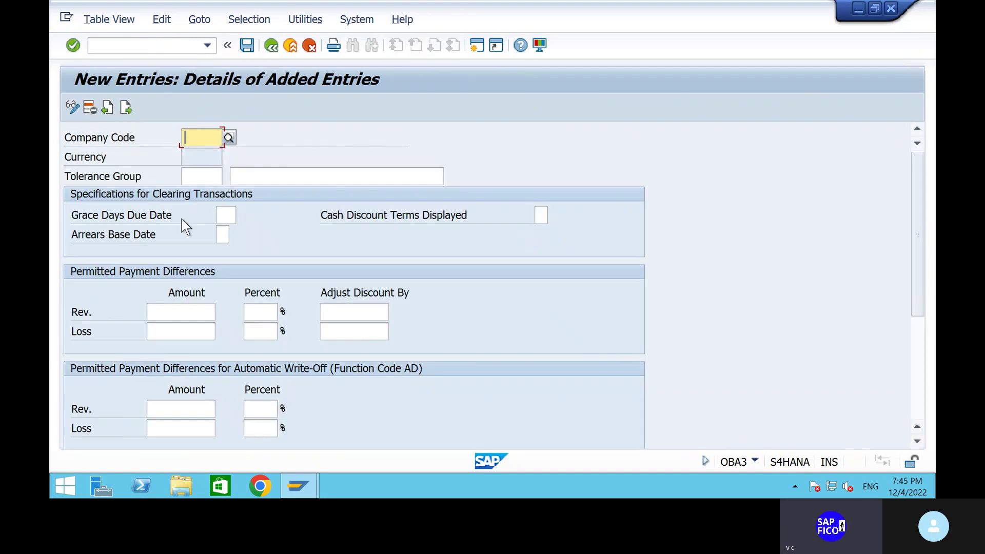
Enter company code SHIP and tolerance group SHTG with the description SHIP- VENDOR TOLERANCE GROUP
{"action": "type", "text": "SHIP"}
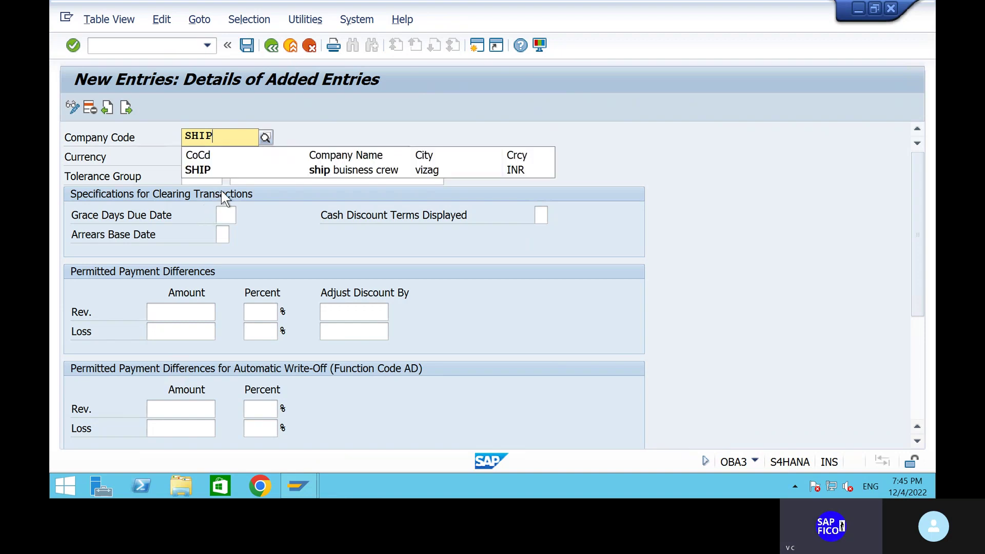
{"action": "left_click", "coordinate": [257, 170]}
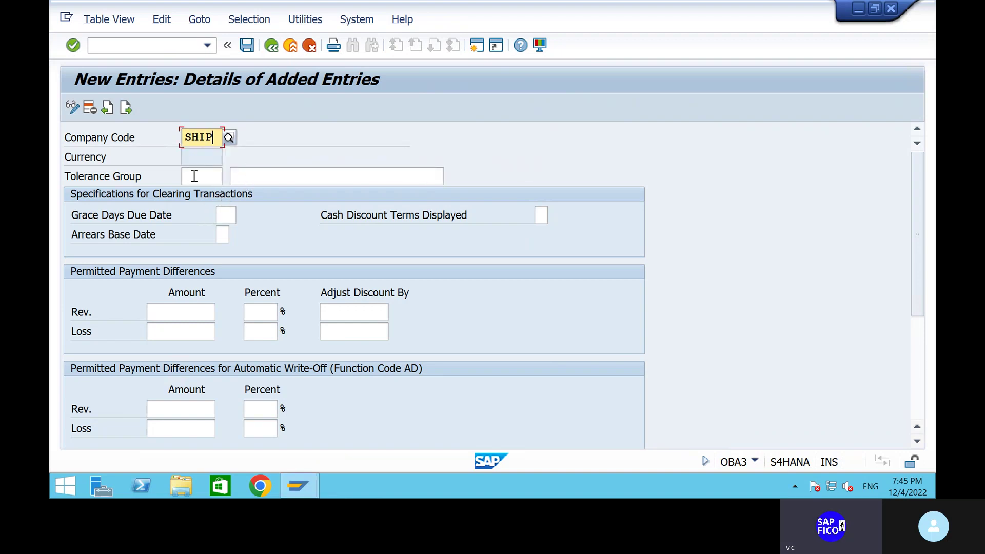
{"action": "left_click", "coordinate": [194, 176]}
{"action": "type", "text": "SH"}
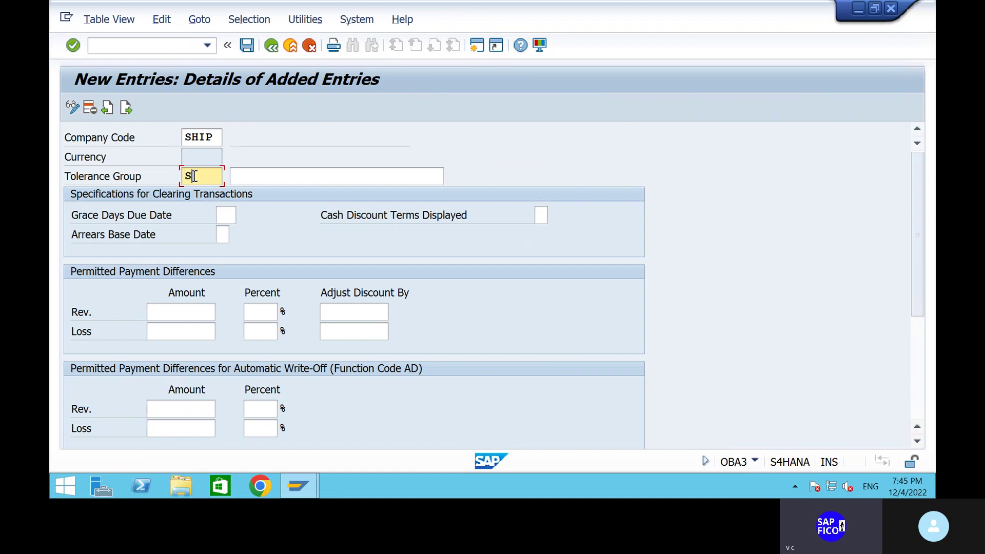
{"action": "type", "text": "TG"}
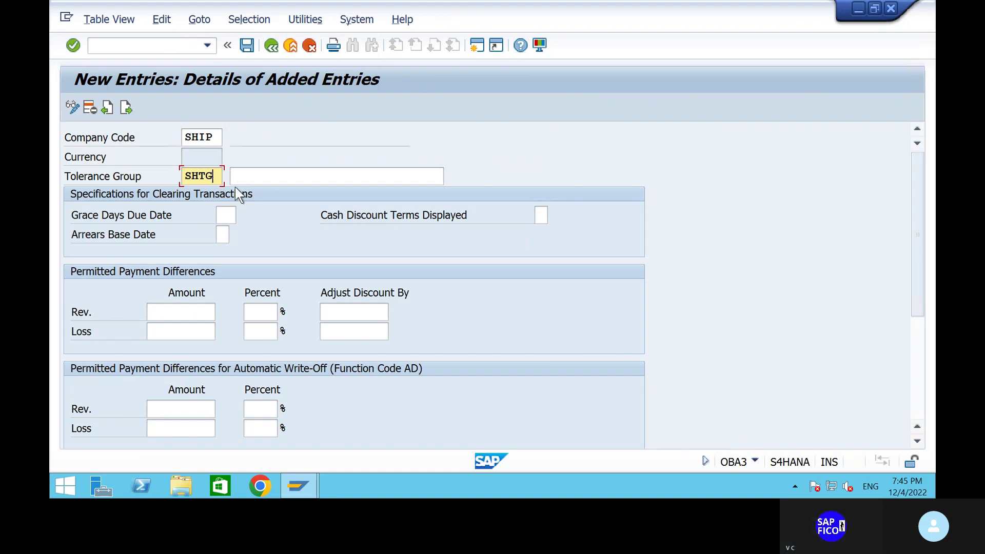
{"action": "left_click", "coordinate": [290, 177]}
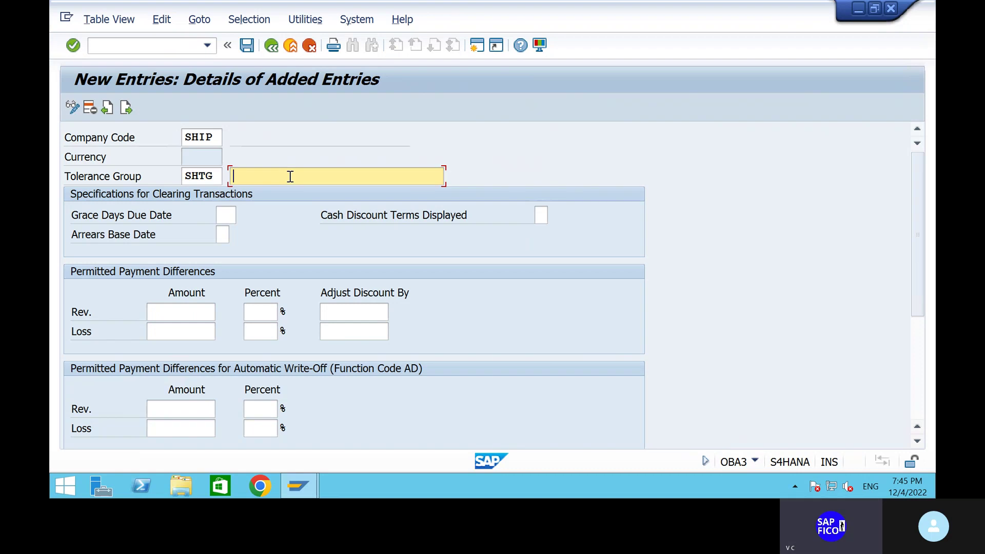
{"action": "type", "text": "SHIP- VEND"}
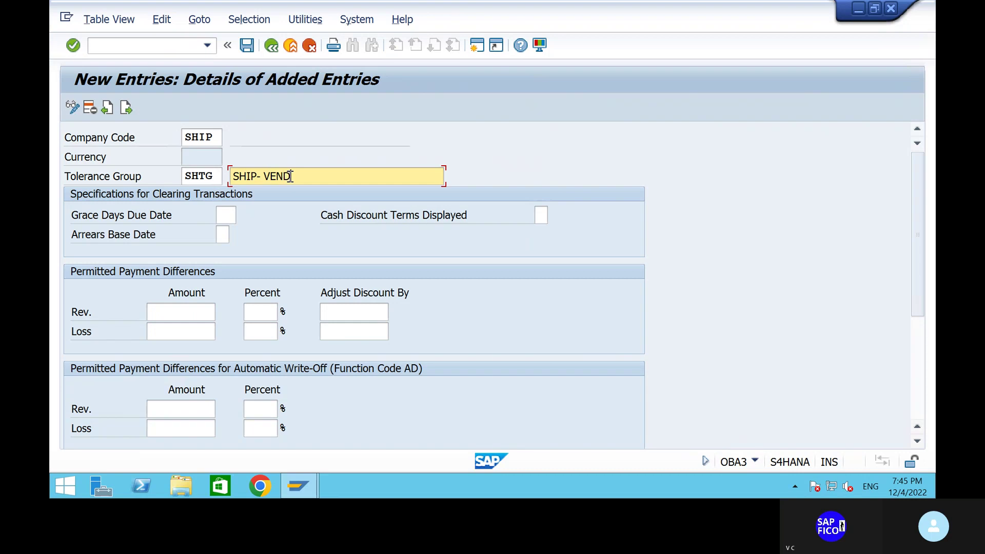
{"action": "type", "text": "OR TOLERA"}
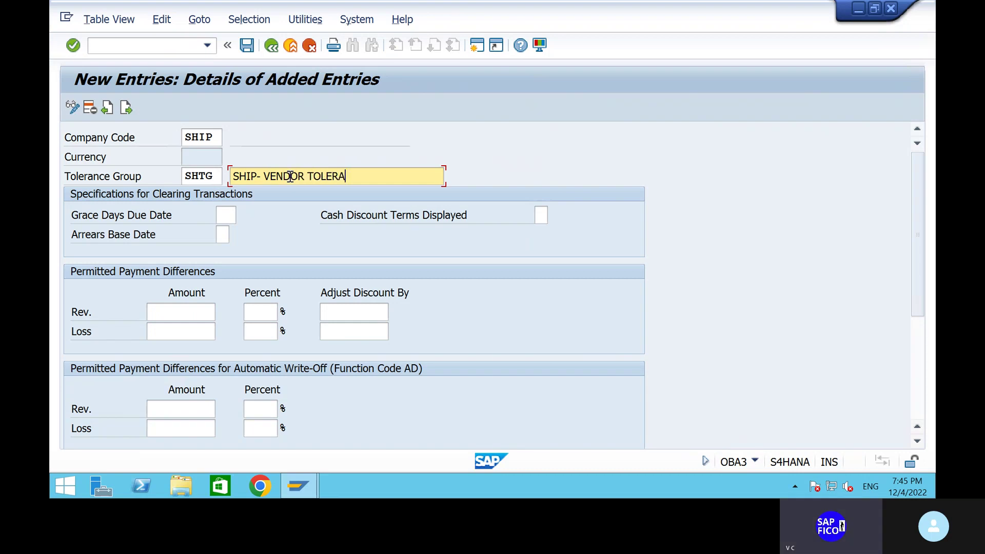
{"action": "type", "text": "NCE GROUP"}
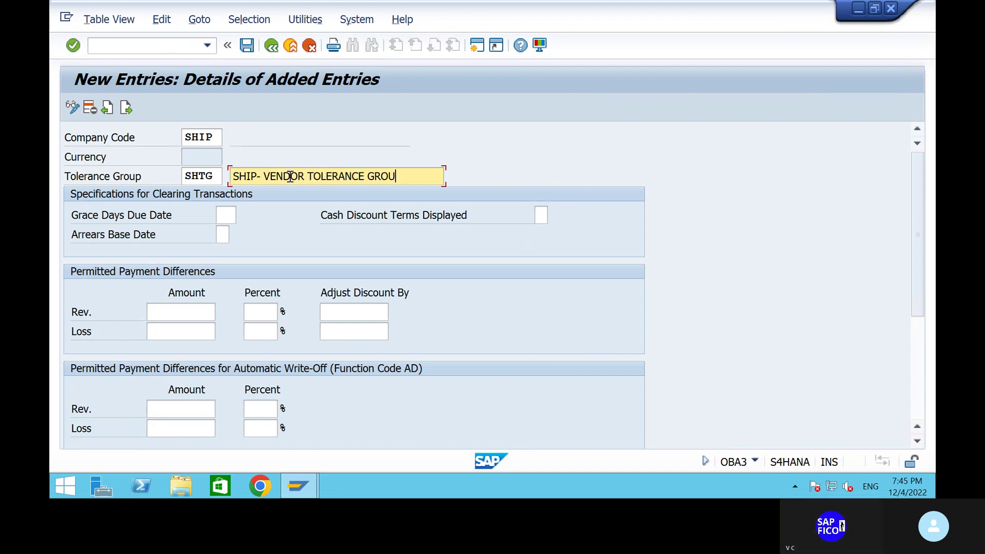
Set the permitted payment differences to an amount of 100 and 5 percent for both revenue and loss
{"action": "left_click", "coordinate": [184, 315]}
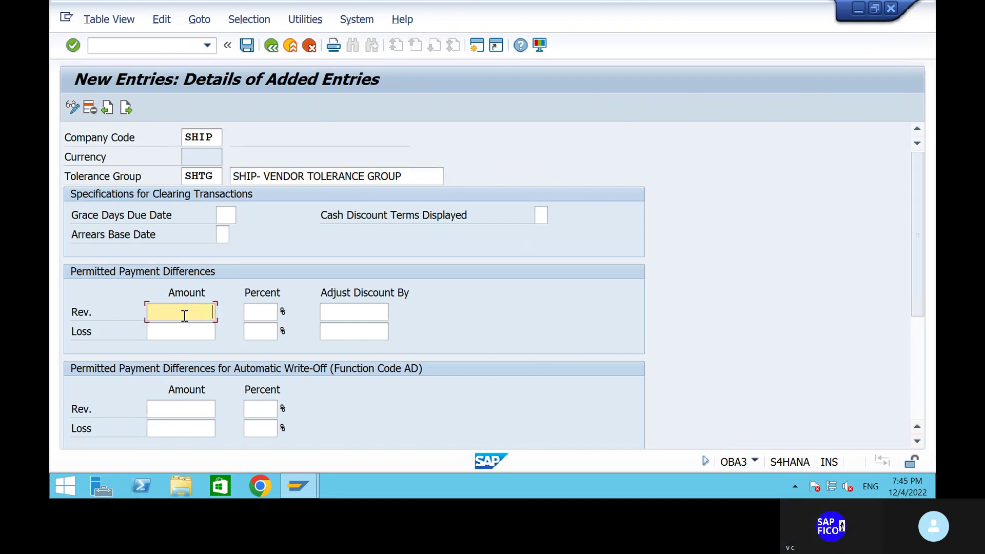
{"action": "type", "text": "100"}
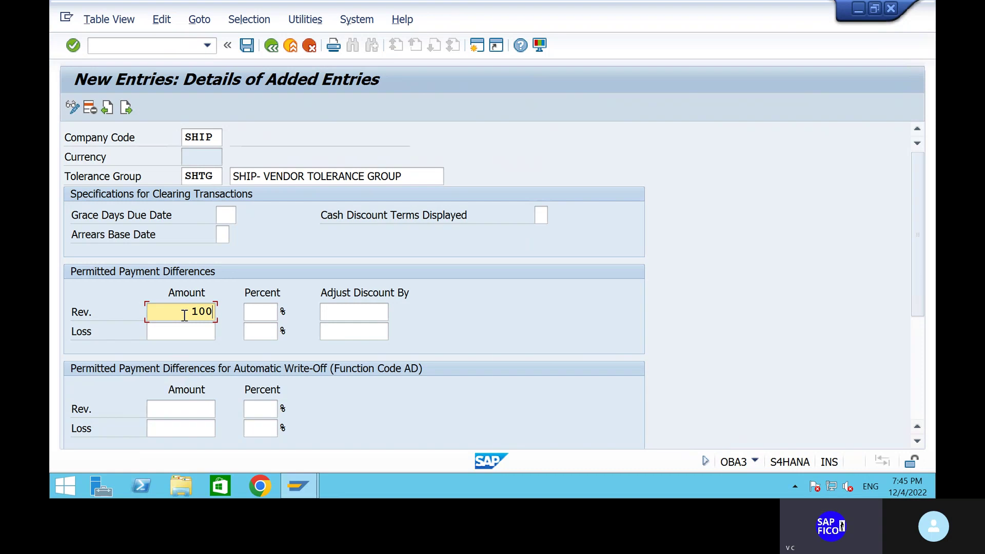
{"action": "left_click", "coordinate": [196, 332]}
{"action": "type", "text": "1000"}
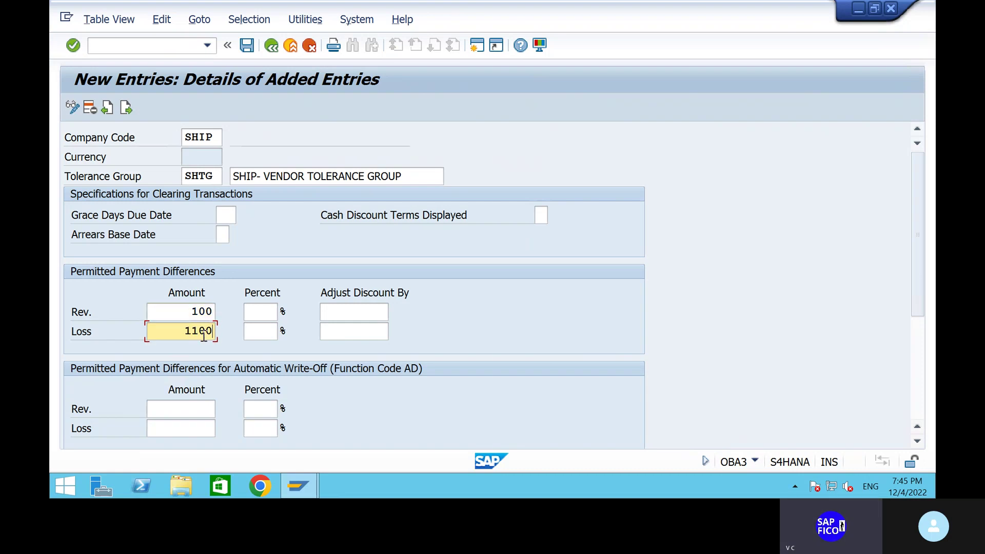
{"action": "key", "text": "BackSpace"}
{"action": "key", "text": "BackSpace"}
{"action": "key", "text": "BackSpace"}
{"action": "type", "text": "00"}
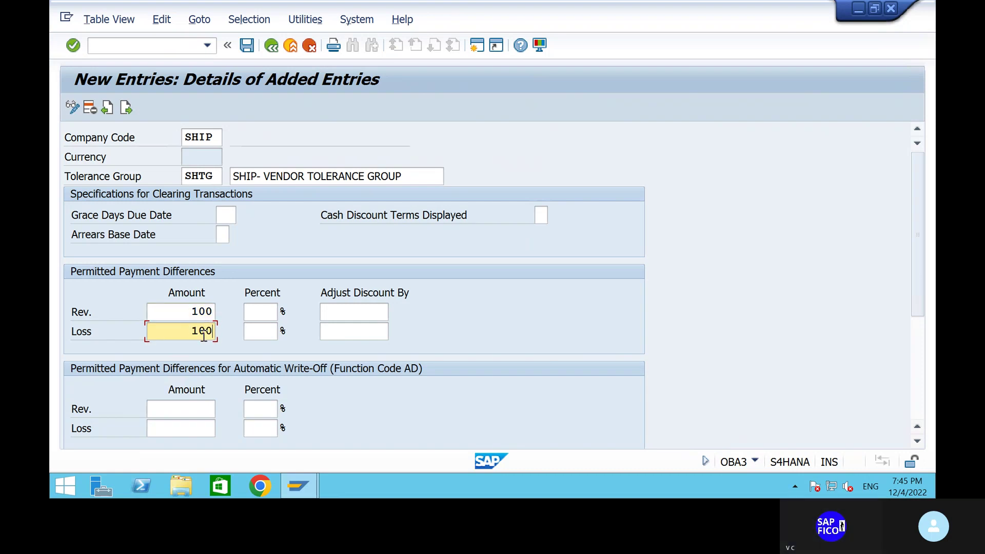
{"action": "left_click", "coordinate": [263, 308]}
{"action": "type", "text": "5"}
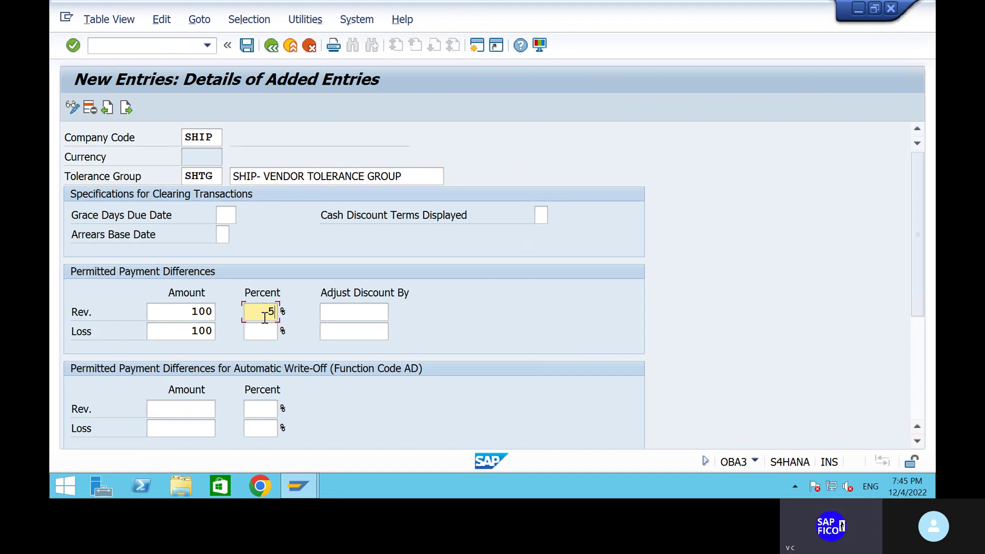
{"action": "left_click", "coordinate": [267, 331]}
{"action": "type", "text": "5"}
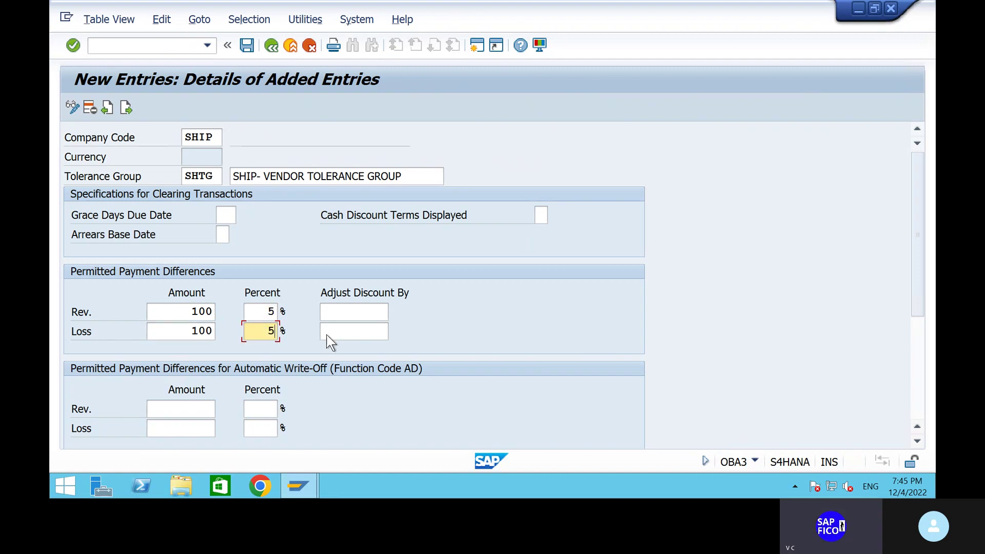
Set the discount adjustment to 5 for revenue and loss, and save the tolerance group under customizing request S4HK903880
{"action": "left_click", "coordinate": [354, 312]}
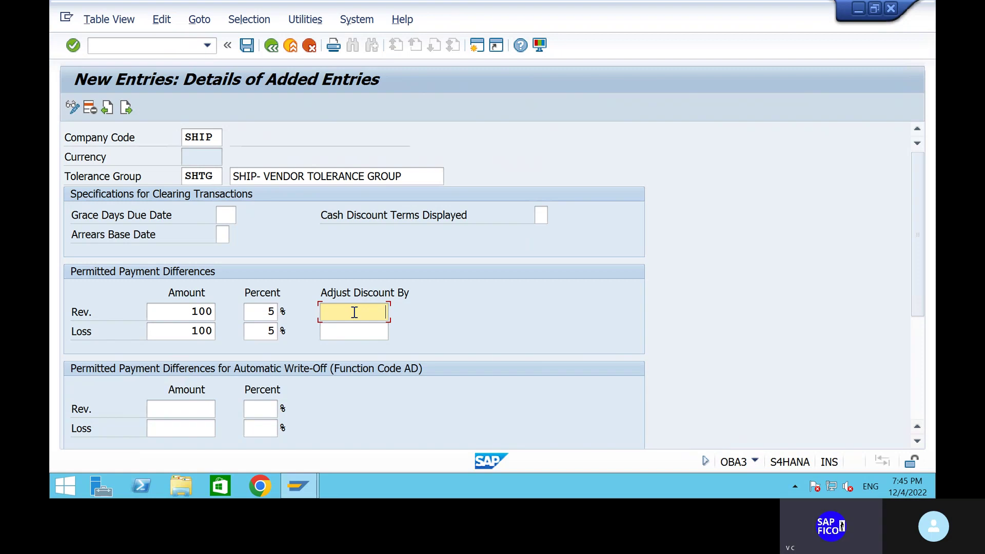
{"action": "type", "text": "5"}
{"action": "left_click", "coordinate": [366, 329]}
{"action": "type", "text": "5"}
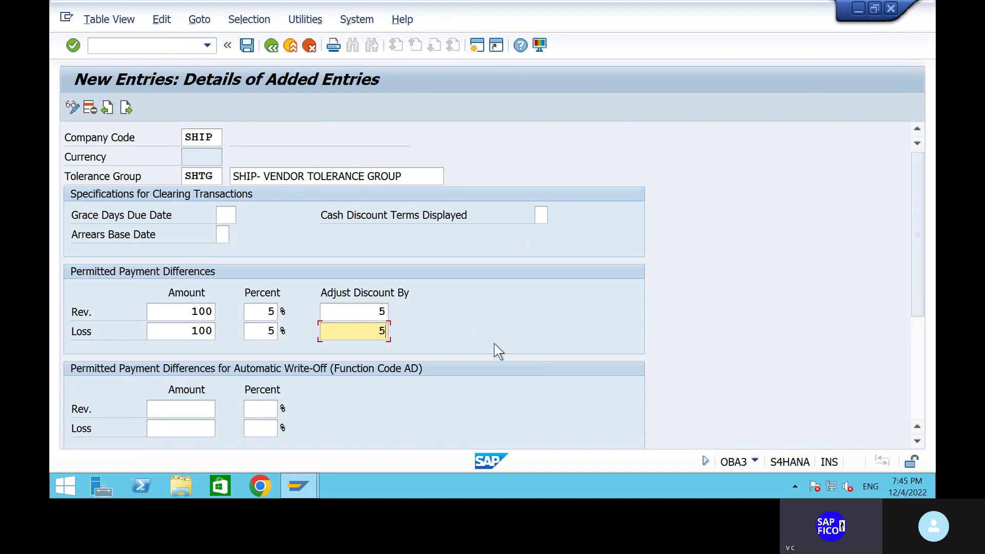
{"action": "key", "text": "Return"}
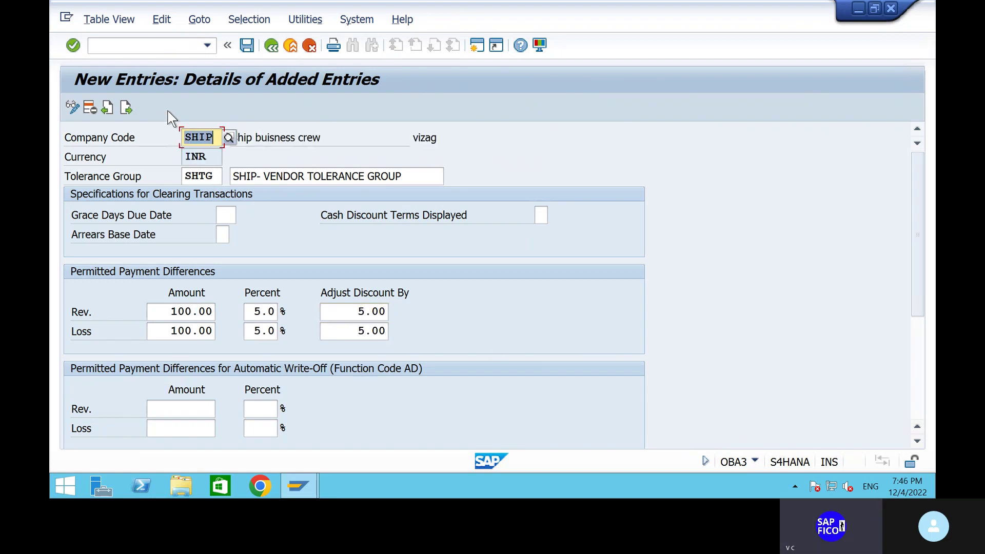
{"action": "left_click", "coordinate": [247, 51]}
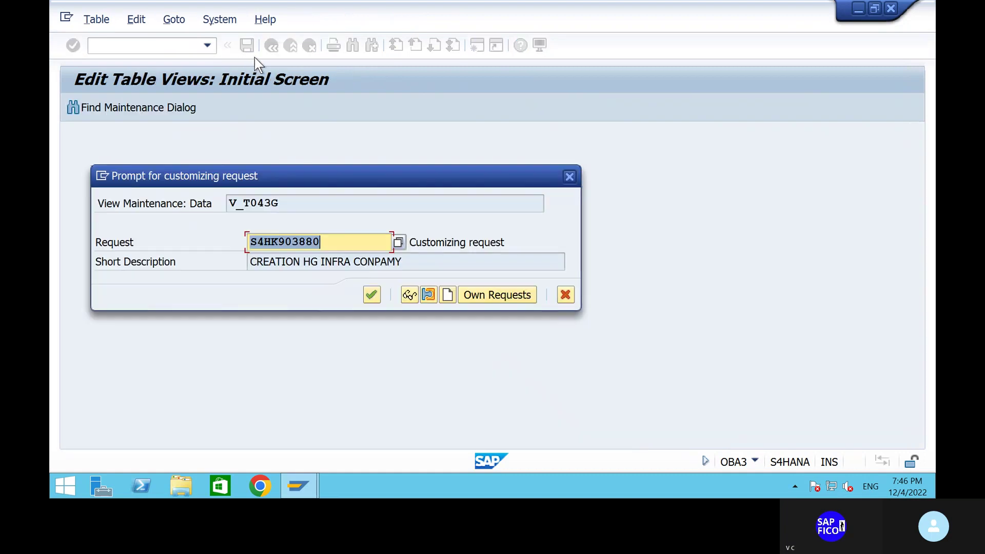
{"action": "left_click", "coordinate": [371, 296]}
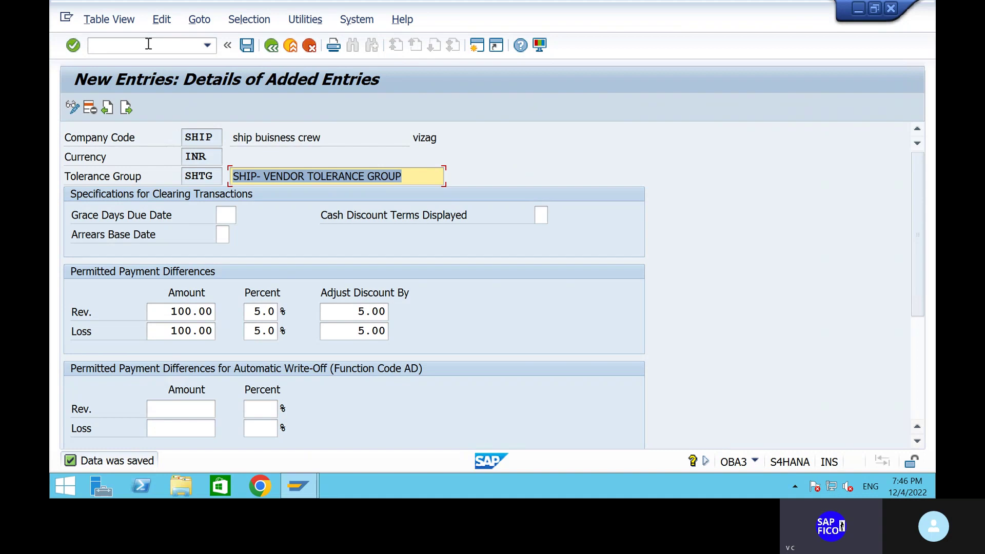
Leave the tolerance settings and open transaction FS00 for editing G/L accounts centrally
{"action": "left_click", "coordinate": [148, 45]}
{"action": "type", "text": "/N"}
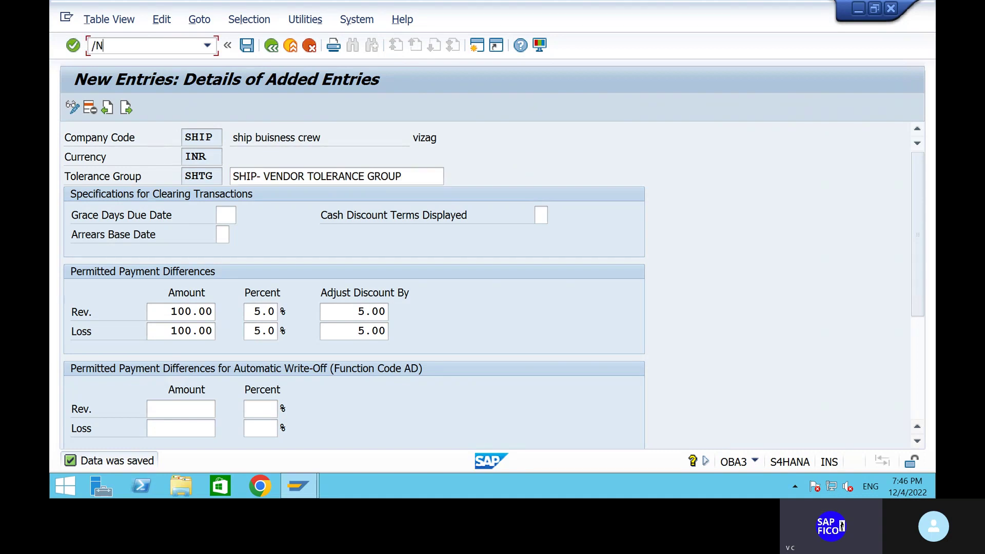
{"action": "type", "text": "XK01"}
{"action": "key", "text": "BackSpace"}
{"action": "key", "text": "BackSpace"}
{"action": "key", "text": "BackSpace"}
{"action": "key", "text": "BackSpace"}
{"action": "key", "text": "Return"}
{"action": "type", "text": "FS00"}
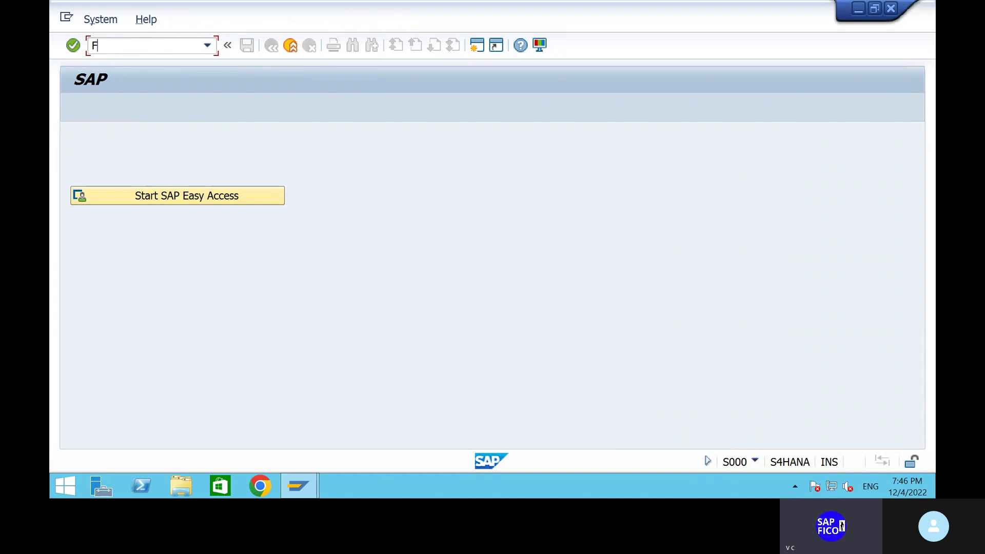
{"action": "key", "text": "Return"}
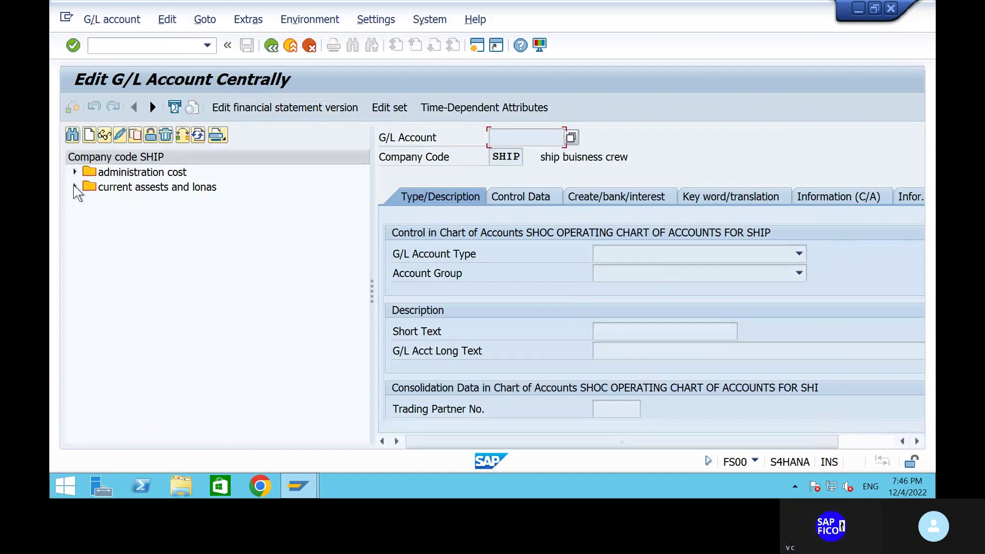
Open transaction OBD4 in a new session and position the G/L account groups at chart of accounts SHOC
{"action": "left_click", "coordinate": [475, 47]}
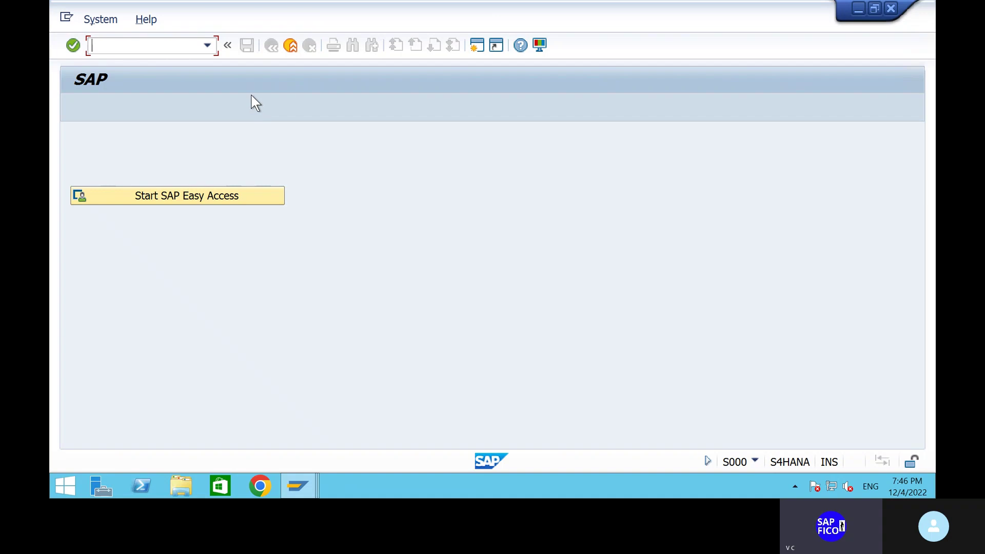
{"action": "type", "text": "OBD4"}
{"action": "key", "text": "Return"}
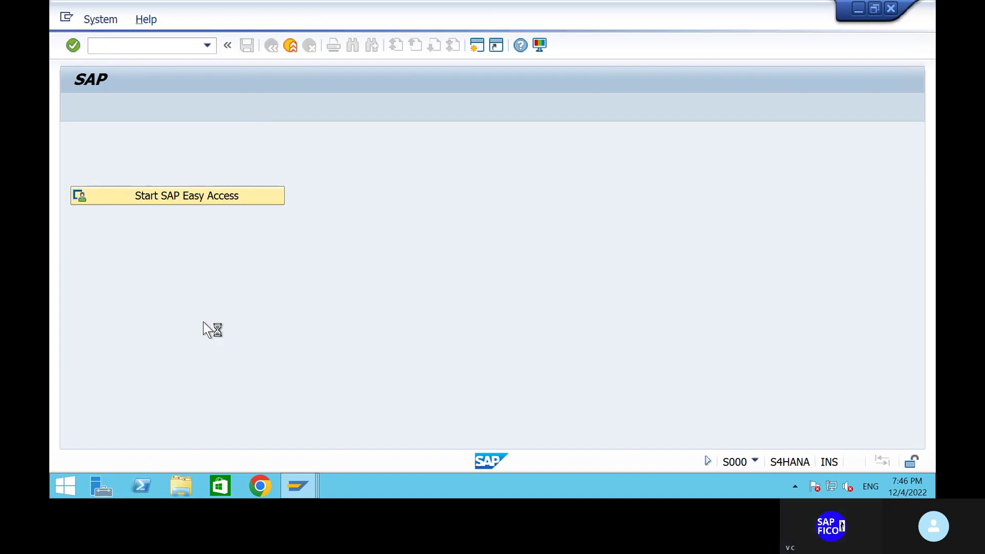
{"action": "left_click", "coordinate": [248, 434]}
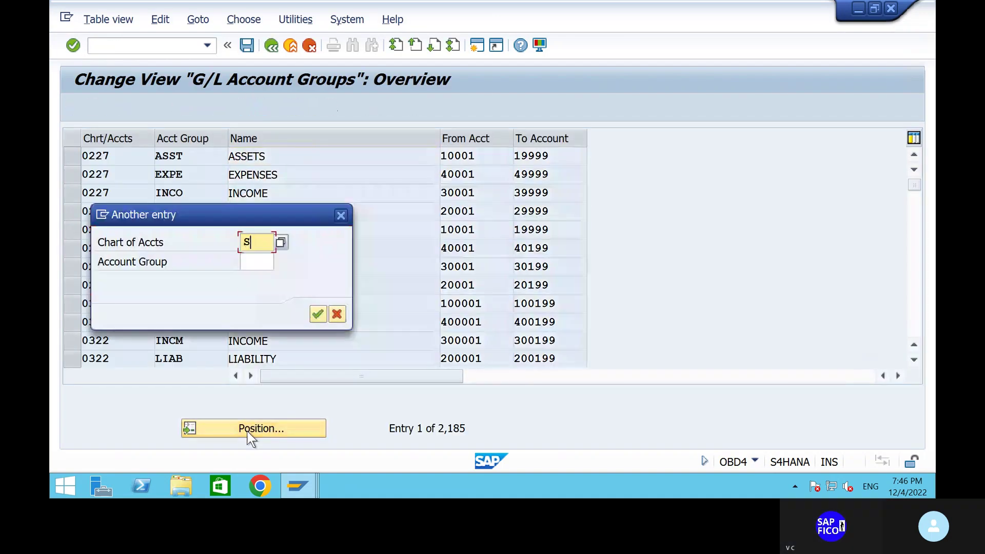
{"action": "type", "text": "SHOC"}
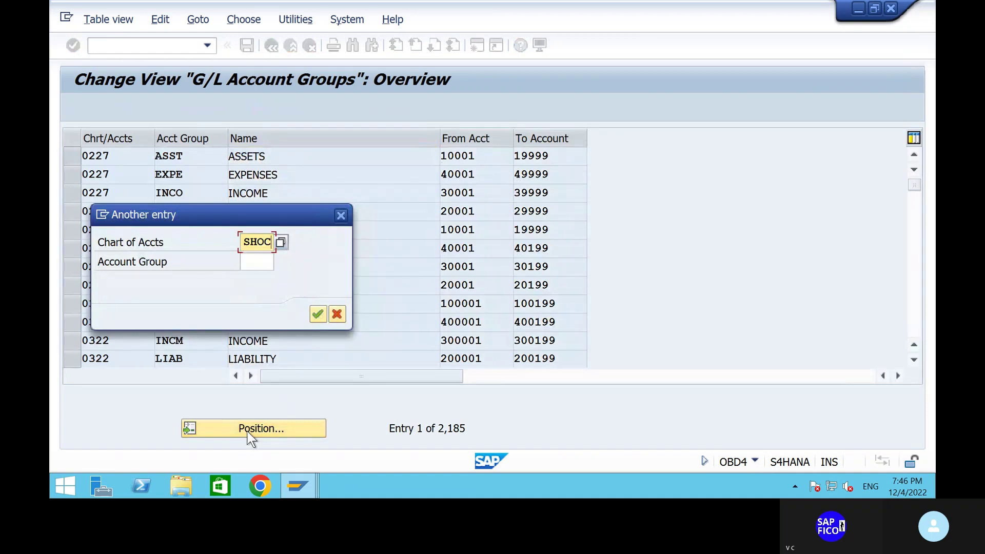
{"action": "key", "text": "Return"}
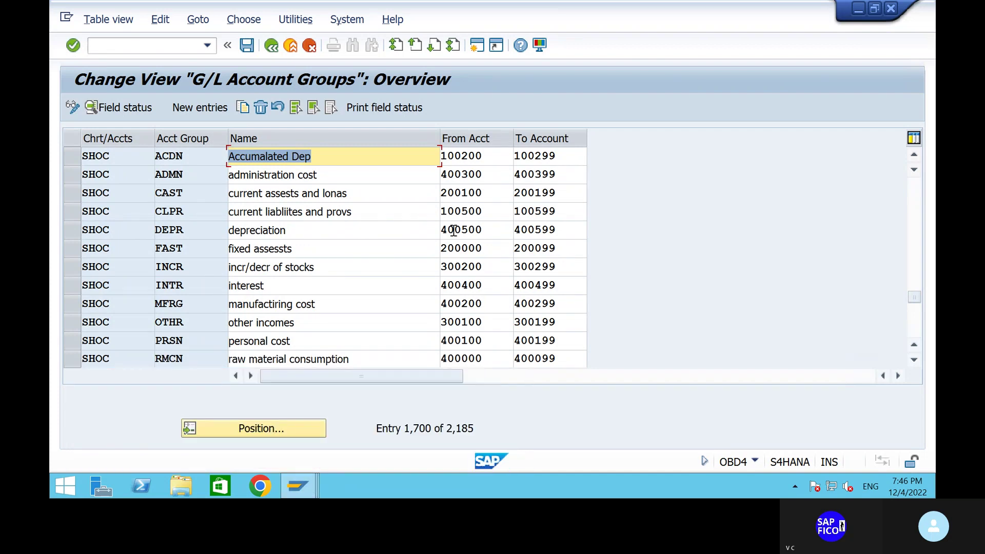
Switch back to the FS00 session and start creating G/L account 100500 in company code SHIP
{"action": "mouse_move", "coordinate": [304, 491]}
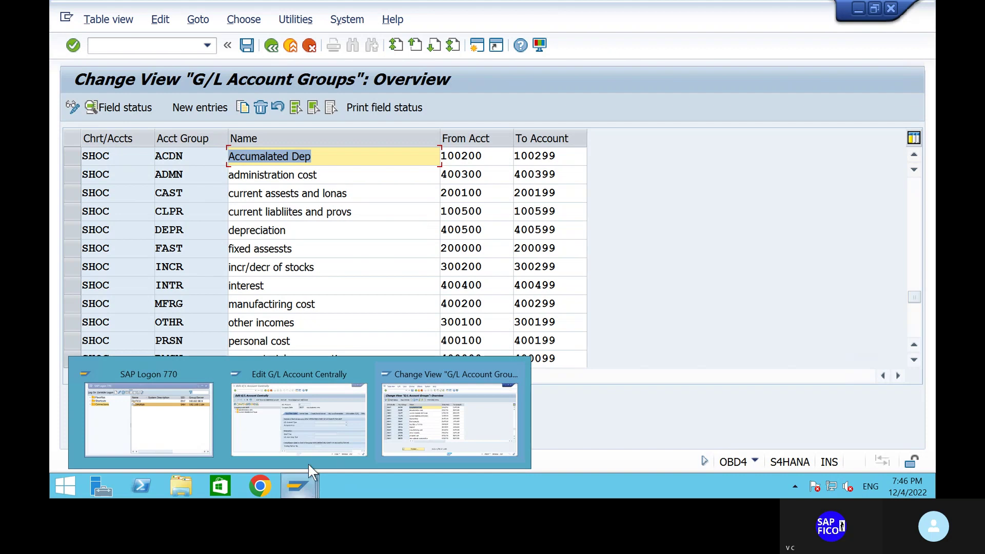
{"action": "left_click", "coordinate": [318, 436]}
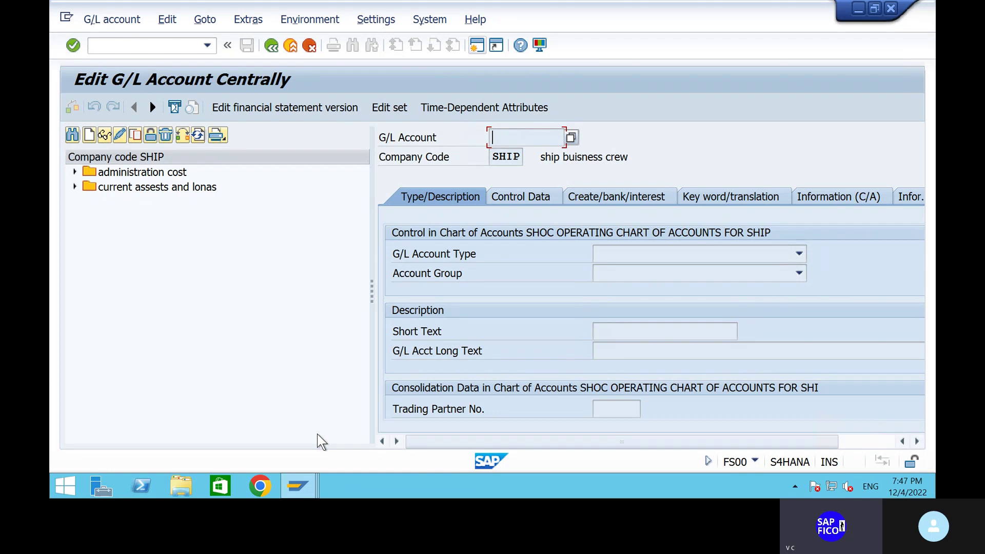
{"action": "left_click", "coordinate": [86, 139]}
{"action": "type", "text": "100500"}
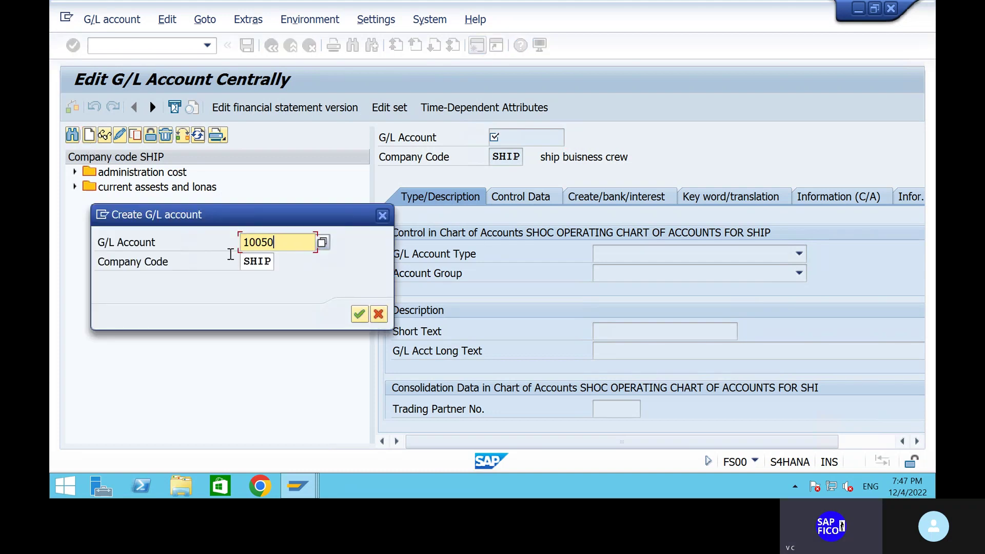
{"action": "left_click", "coordinate": [361, 318]}
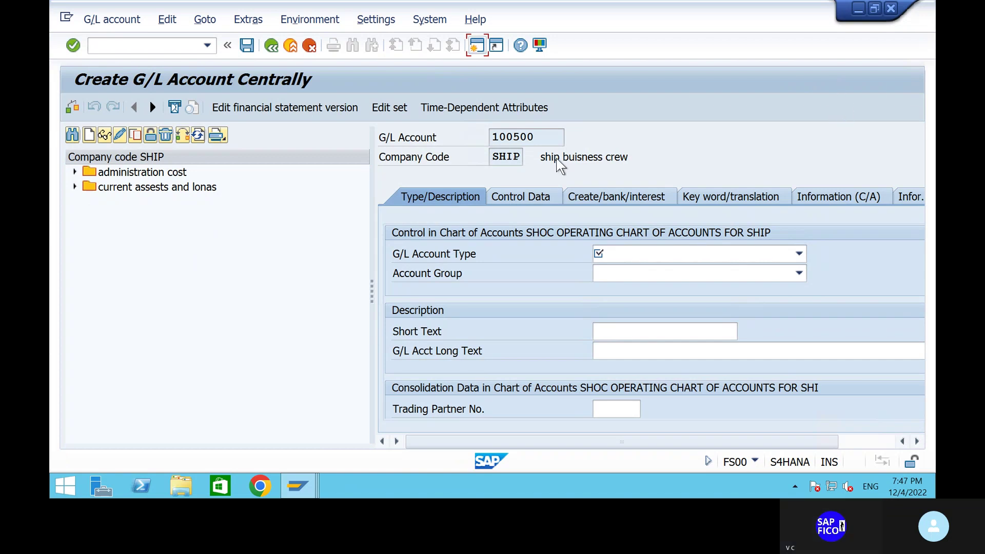
Classify the new G/L account as a Balance Sheet Account in account group CLPR, current liabilities and provisions
{"action": "left_click", "coordinate": [634, 256]}
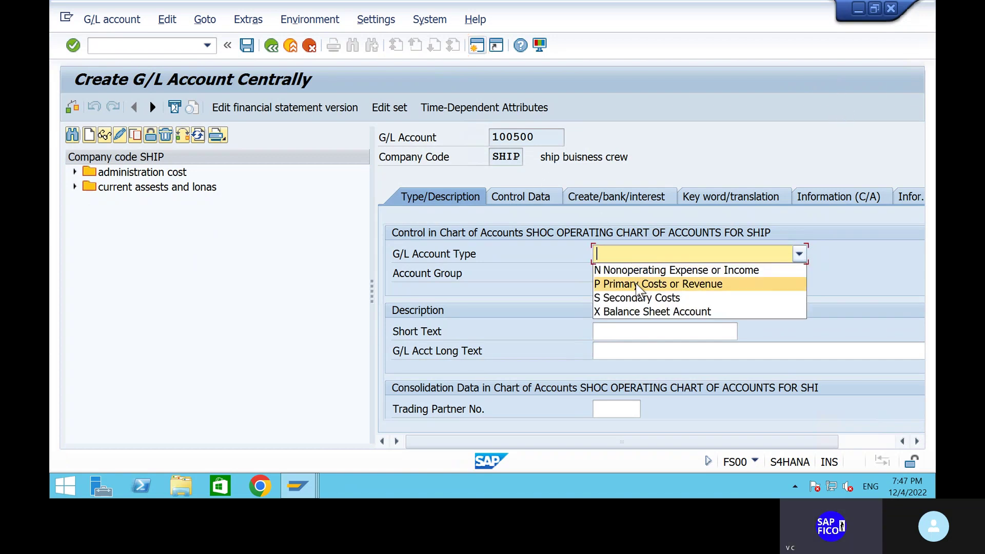
{"action": "left_click", "coordinate": [637, 314]}
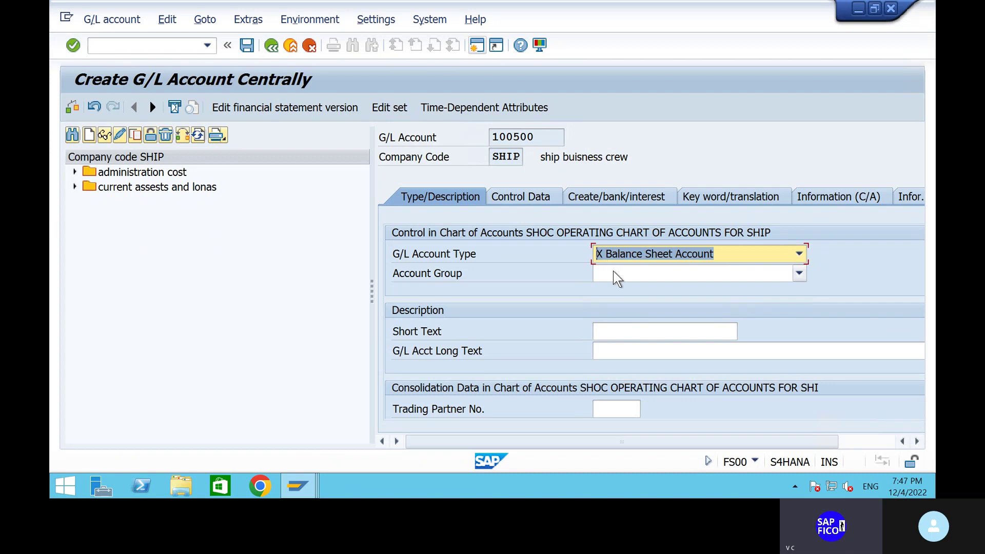
{"action": "left_click", "coordinate": [613, 271]}
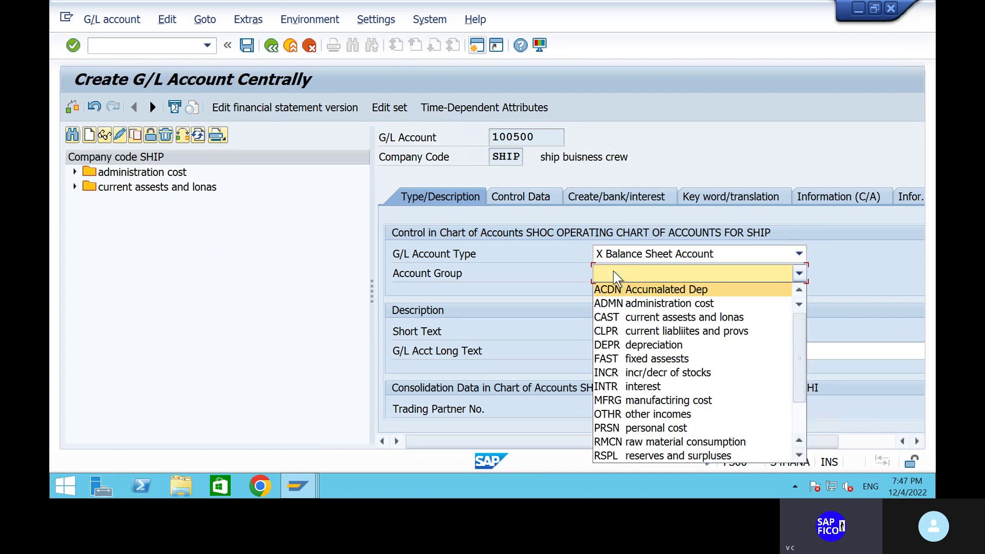
{"action": "left_click", "coordinate": [632, 332]}
Enter the short text VENDOR RECON AC and the long text VENDOR RECON ACCOUNT for the G/L account
{"action": "left_click", "coordinate": [618, 333]}
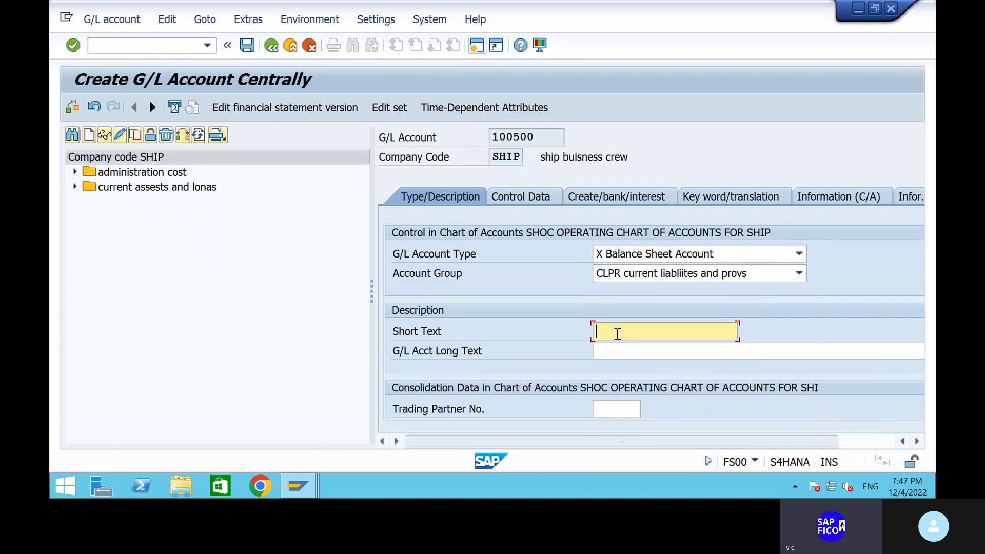
{"action": "type", "text": "VENDOR RECON AC"}
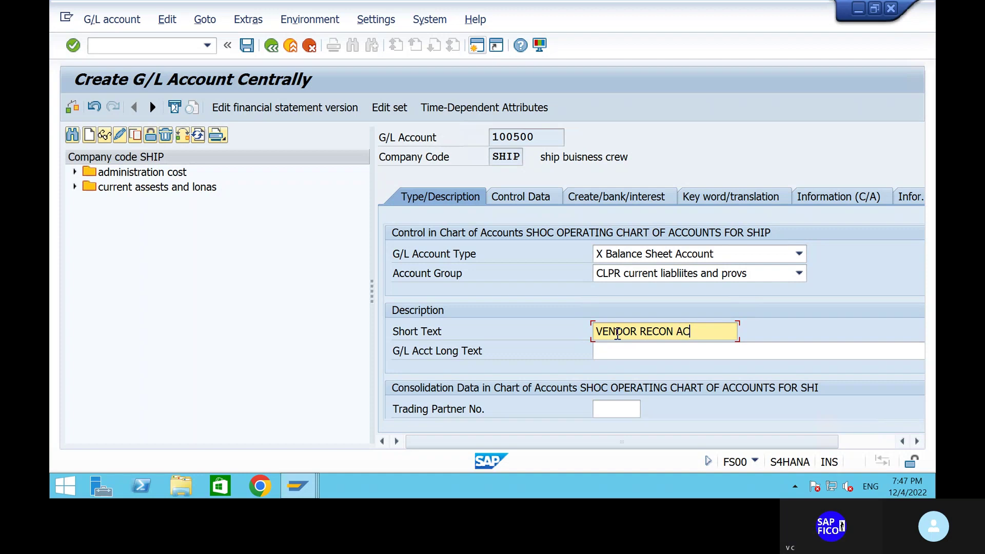
{"action": "left_click", "coordinate": [617, 348]}
{"action": "type", "text": "VE"}
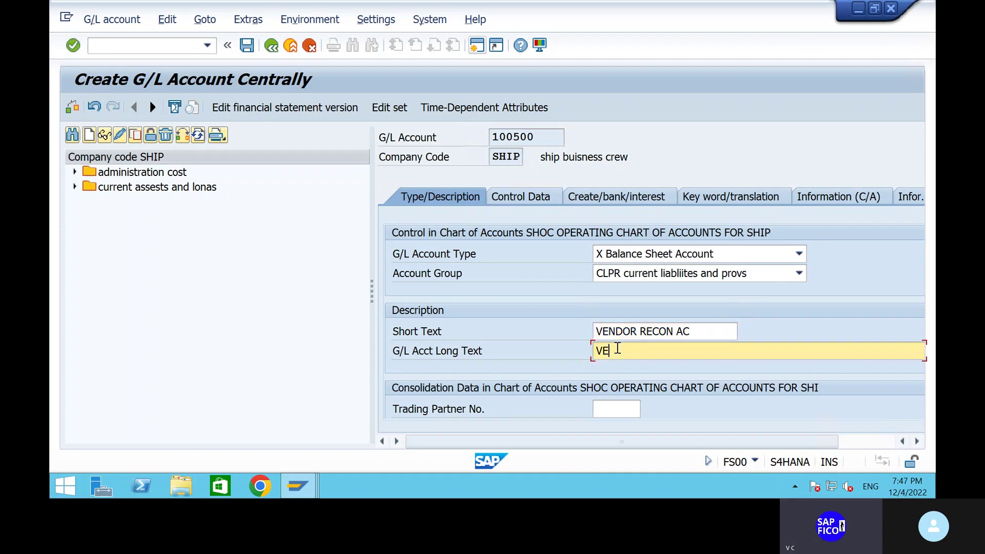
{"action": "type", "text": "NDOR RECON ACCOUN"}
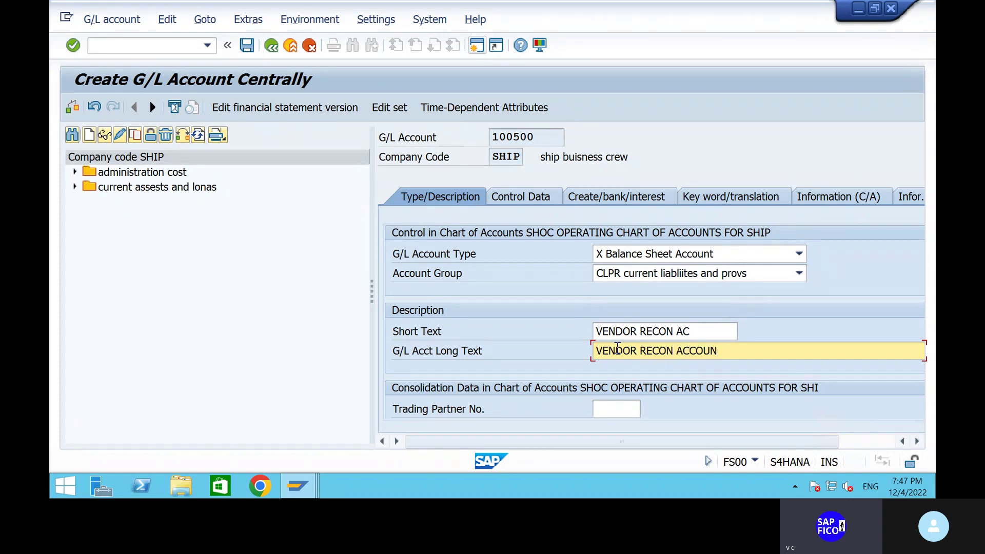
{"action": "type", "text": "T"}
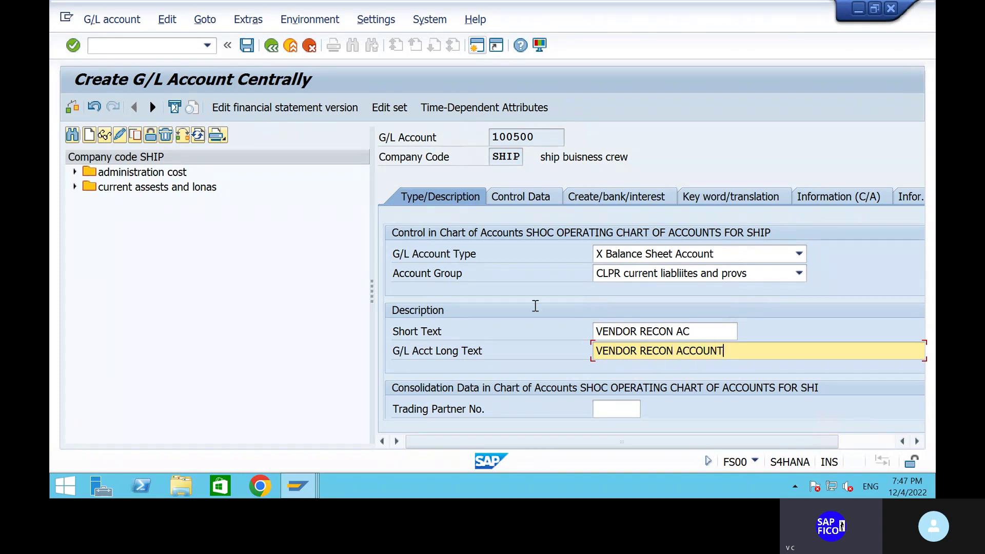
In the control data, enable Balances in Local Crcy Only and set the reconciliation account type to K Vendors
{"action": "left_click", "coordinate": [516, 197]}
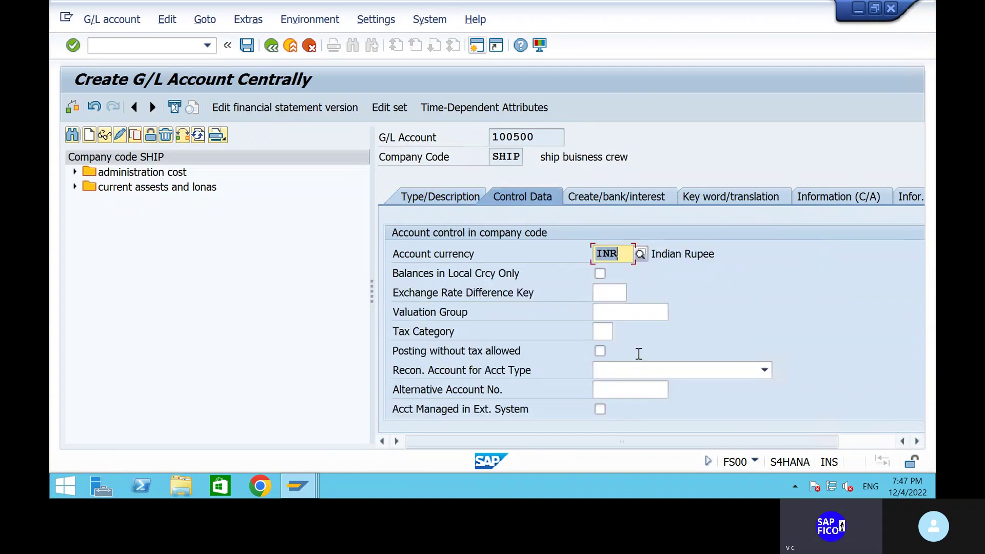
{"action": "left_click", "coordinate": [639, 374]}
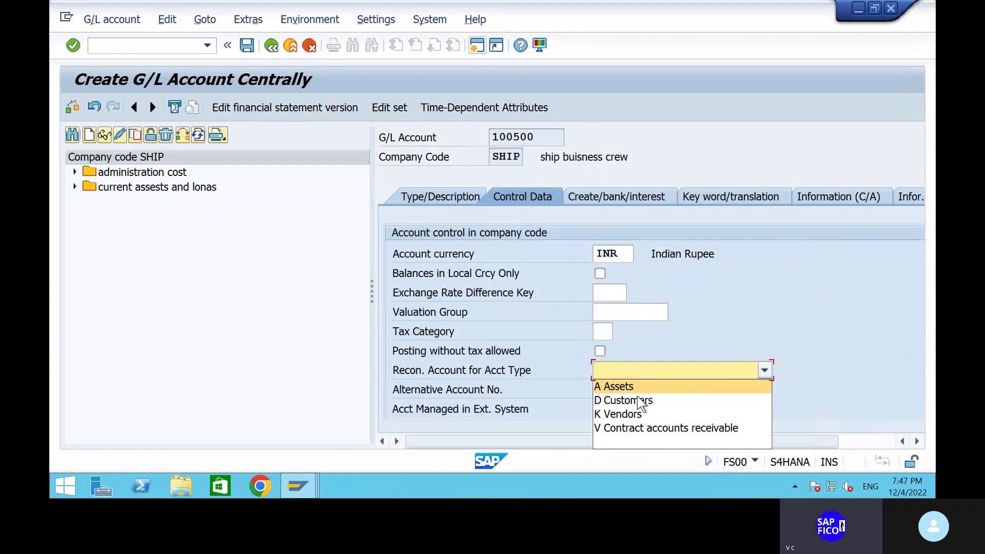
{"action": "left_click", "coordinate": [599, 271]}
{"action": "left_click", "coordinate": [600, 272]}
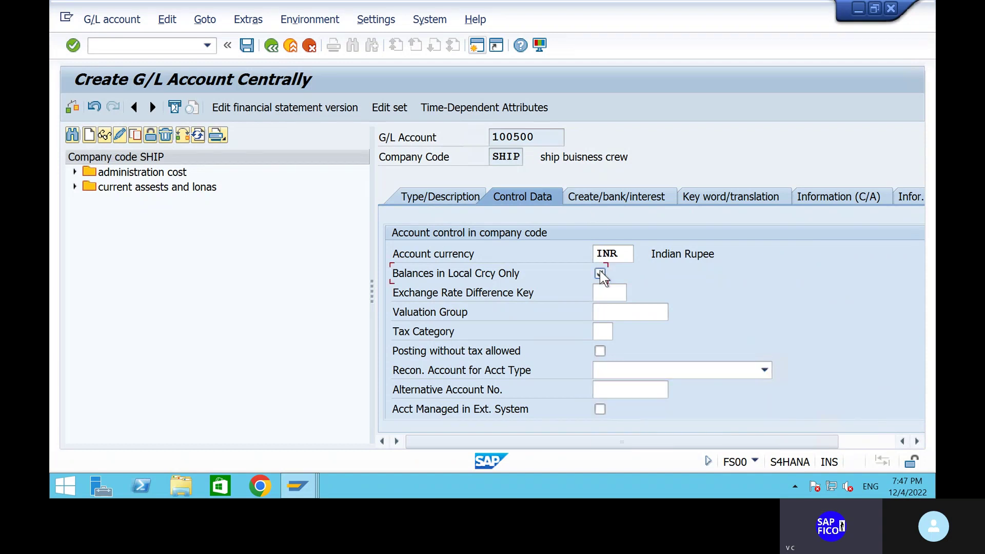
{"action": "left_click", "coordinate": [677, 370]}
{"action": "left_click", "coordinate": [650, 416]}
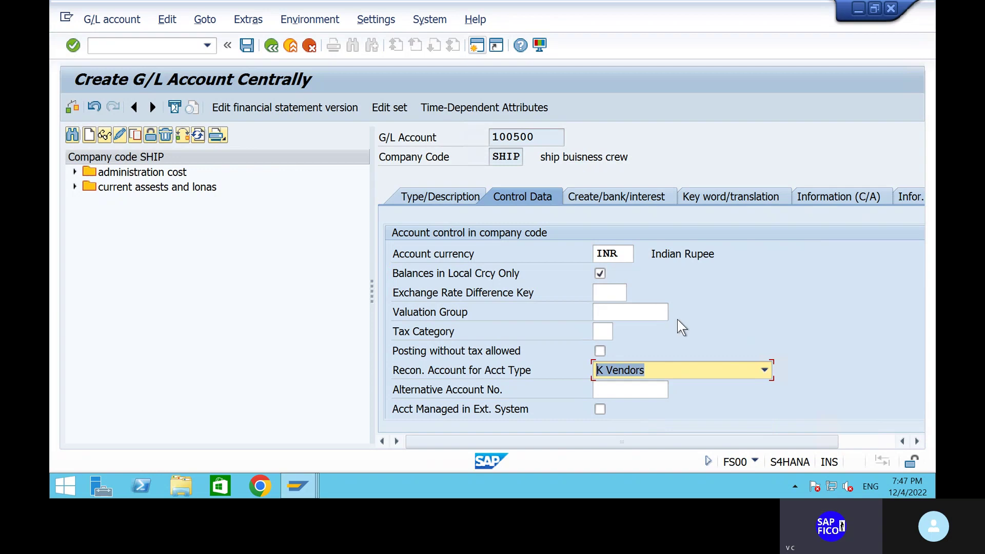
Set the account management sort key to 001, Posting date
{"action": "scroll", "coordinate": [676, 319], "scroll_direction": "down", "scroll_amount": 3}
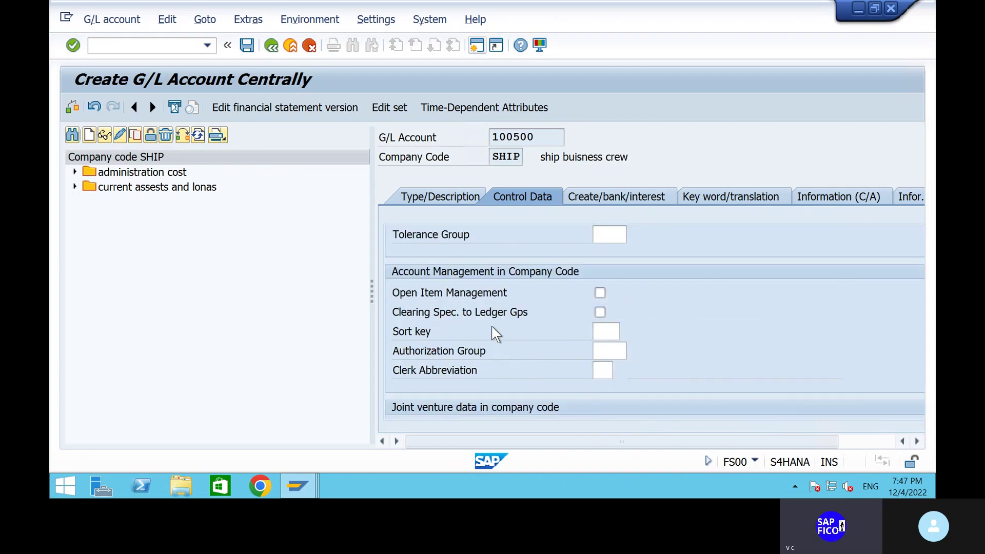
{"action": "scroll", "coordinate": [496, 334], "scroll_direction": "up", "scroll_amount": 1}
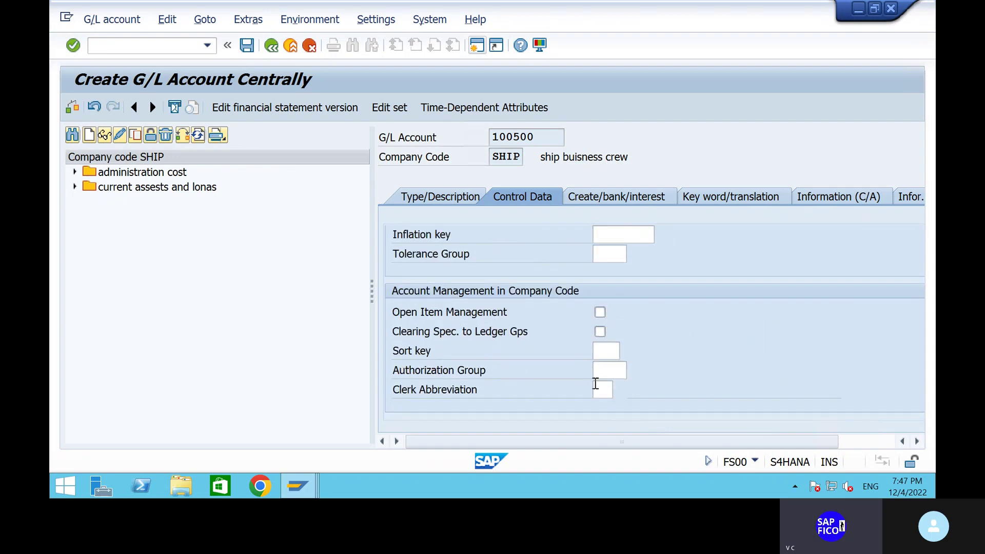
{"action": "left_click", "coordinate": [600, 350]}
{"action": "type", "text": "001"}
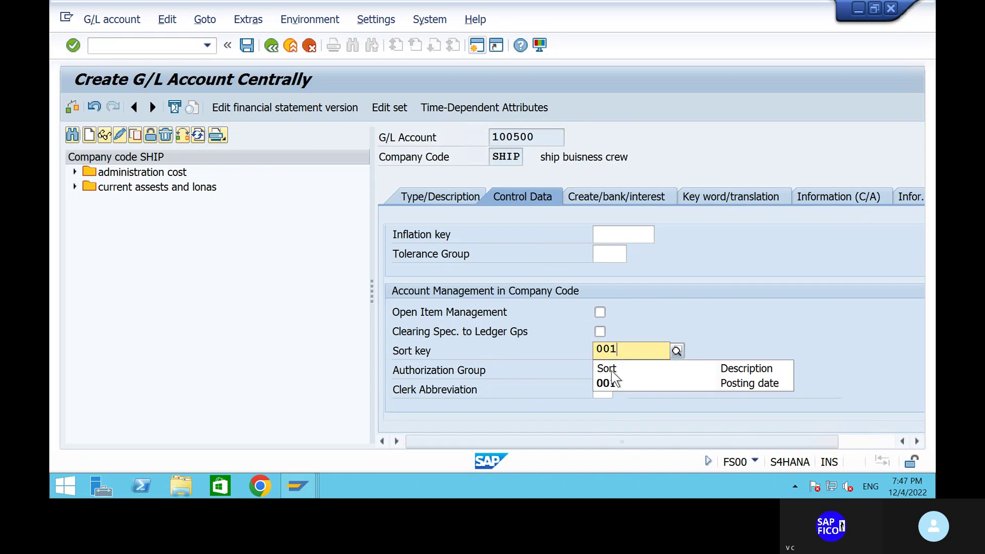
{"action": "left_click", "coordinate": [622, 384]}
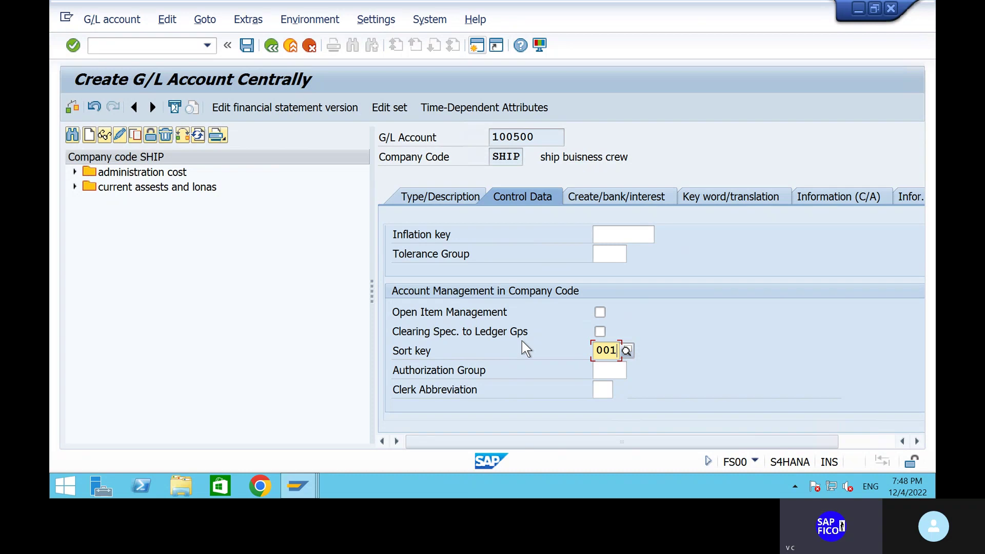
Set the field status group for document creation to G067
{"action": "left_click", "coordinate": [603, 195]}
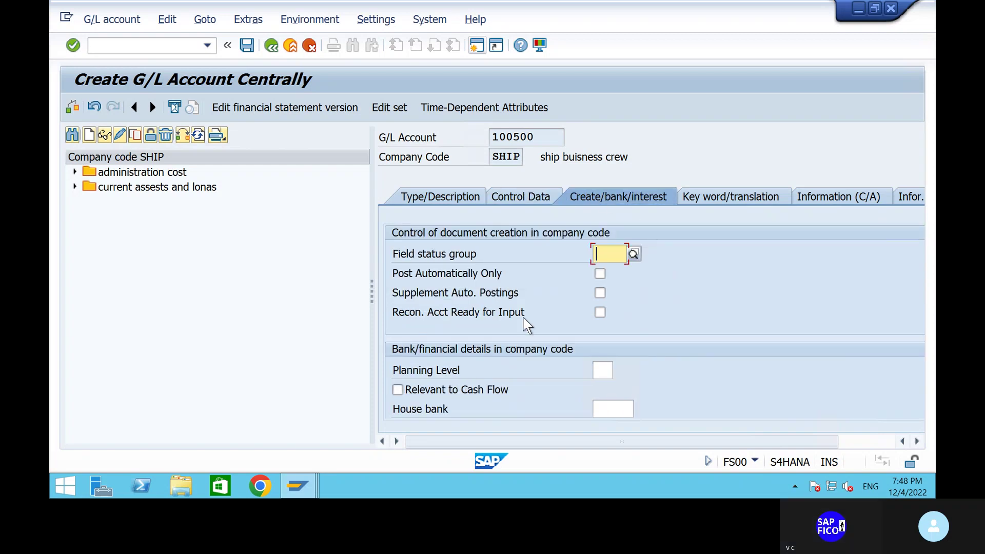
{"action": "type", "text": "G00"}
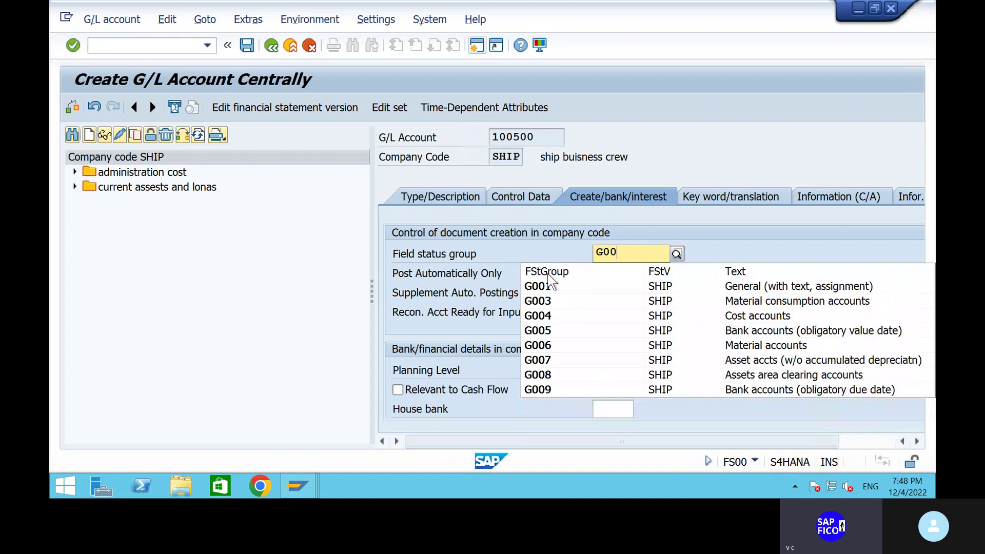
{"action": "left_click", "coordinate": [545, 285]}
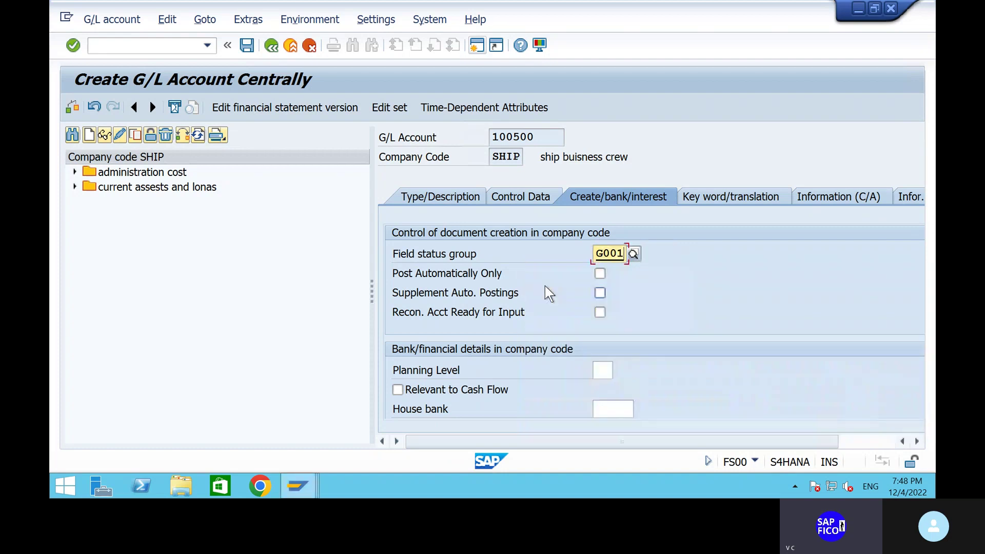
{"action": "key", "text": "BackSpace"}
{"action": "key", "text": "BackSpace"}
{"action": "type", "text": "67"}
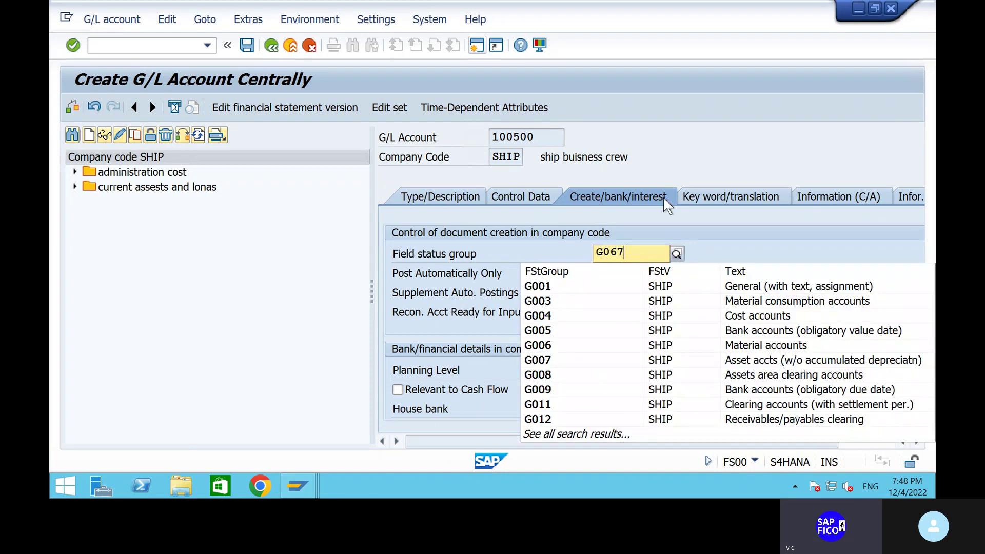
{"action": "left_click", "coordinate": [629, 288]}
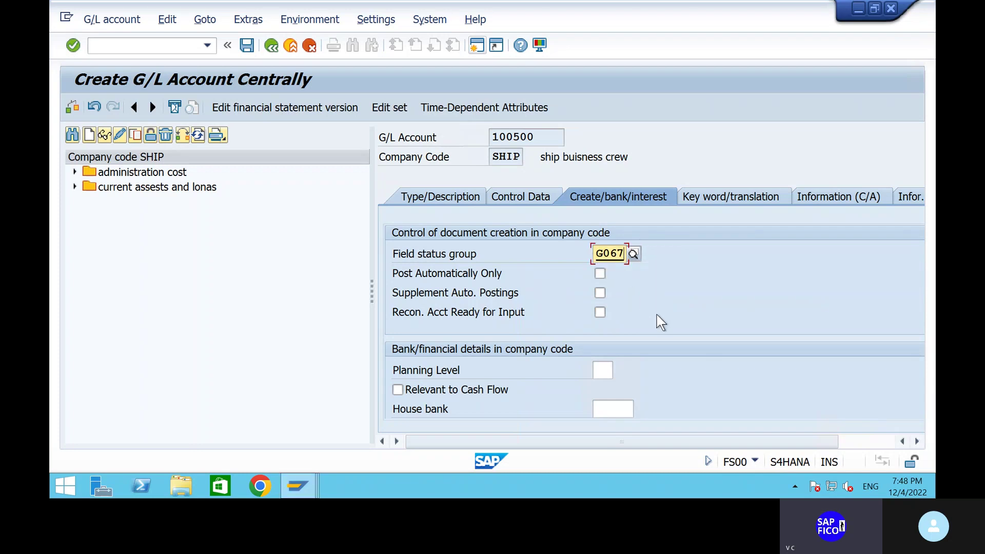
Return to the account's type and description data and try to save G/L account 100500
{"action": "key", "text": "ctrl+Page_Down"}
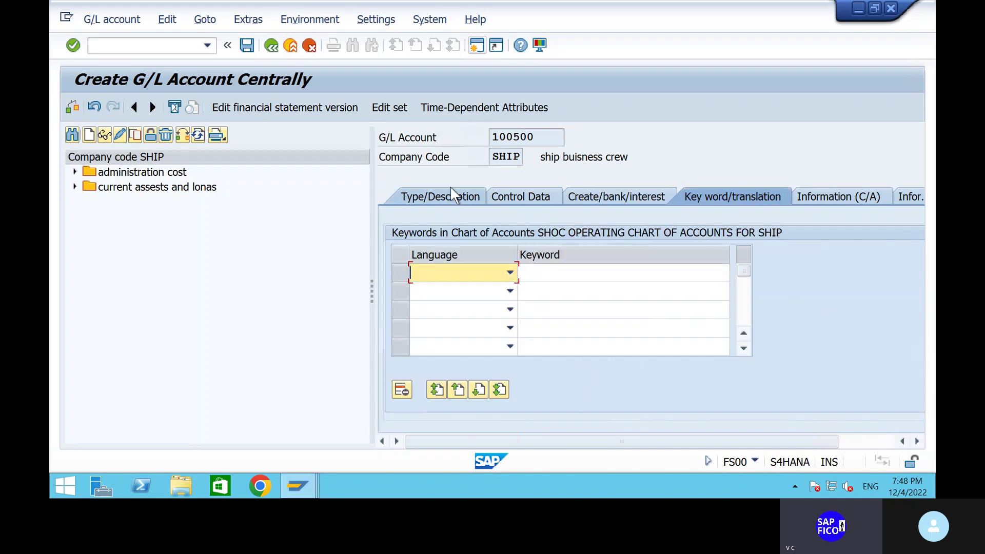
{"action": "left_click", "coordinate": [455, 206]}
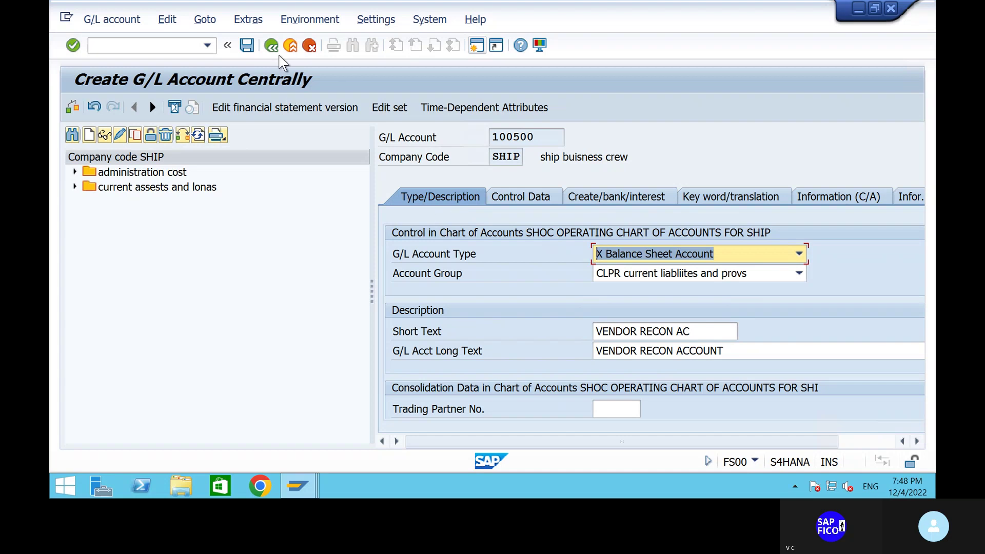
{"action": "left_click", "coordinate": [250, 43]}
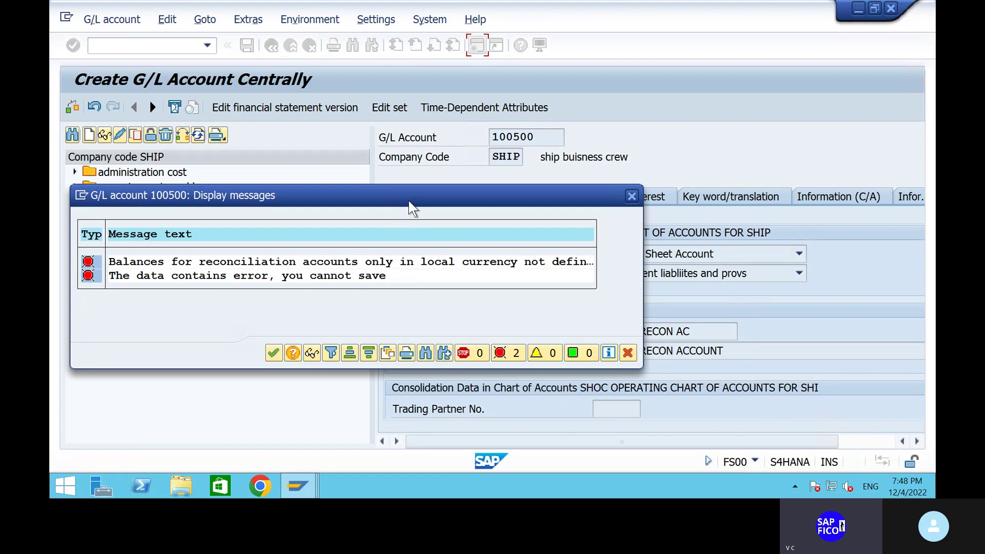
{"action": "left_click", "coordinate": [632, 196]}
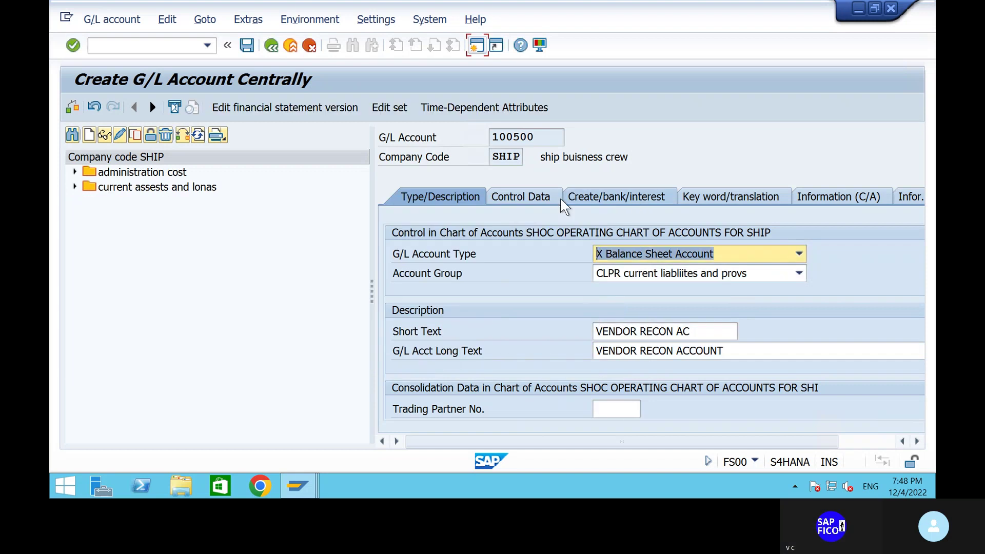
Clear Balances in Local Crcy Only in the control data and save the vendor reconciliation account
{"action": "left_click", "coordinate": [537, 200]}
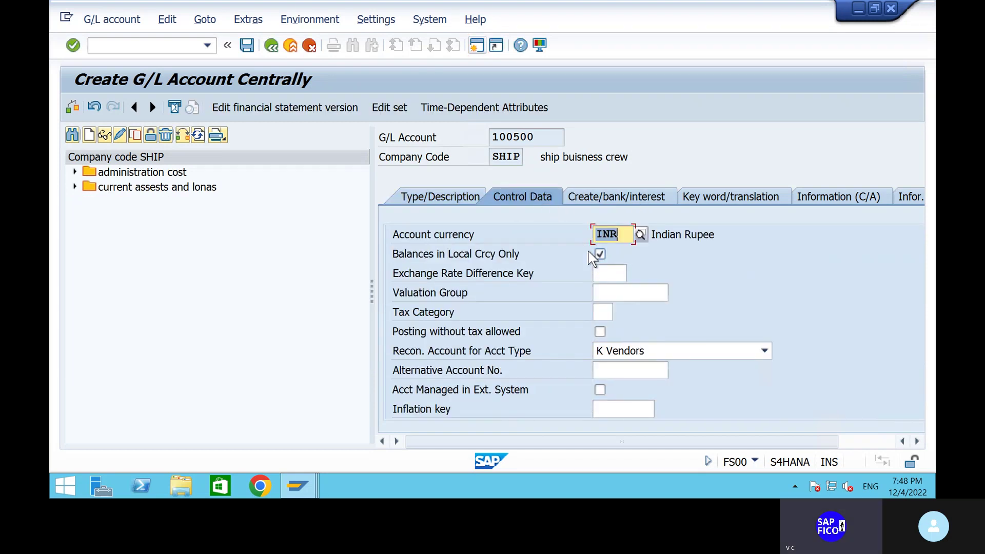
{"action": "left_click", "coordinate": [599, 254]}
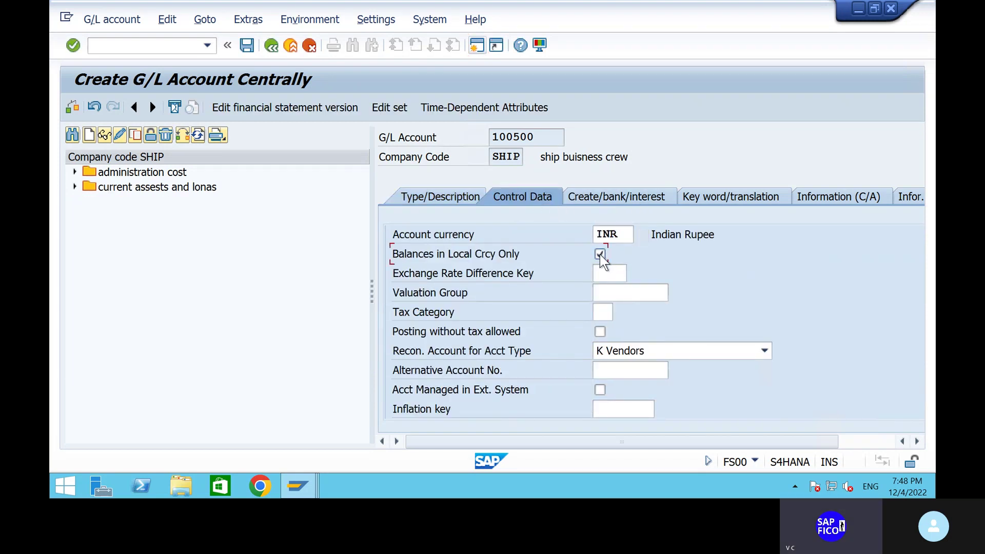
{"action": "key", "text": "ctrl+Page_Down"}
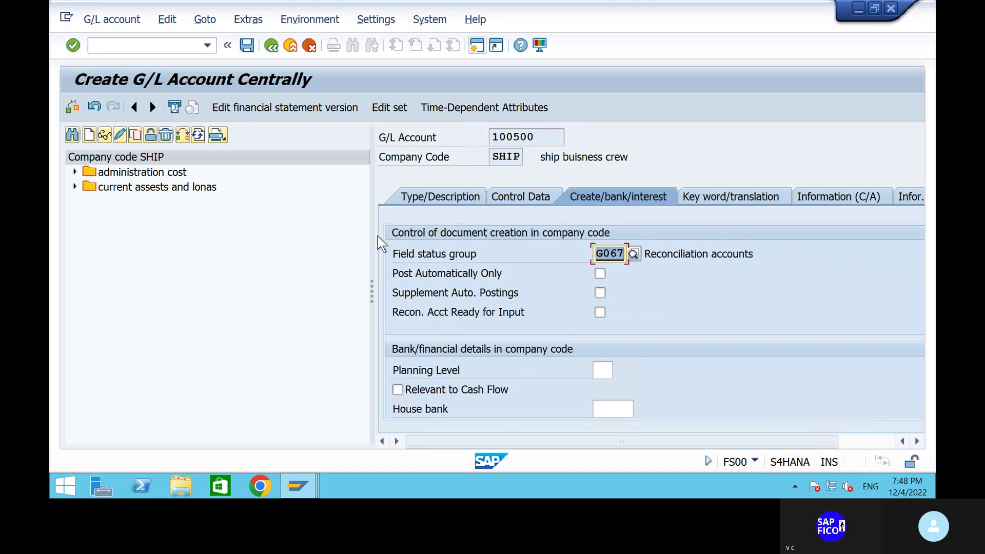
{"action": "left_click", "coordinate": [247, 46]}
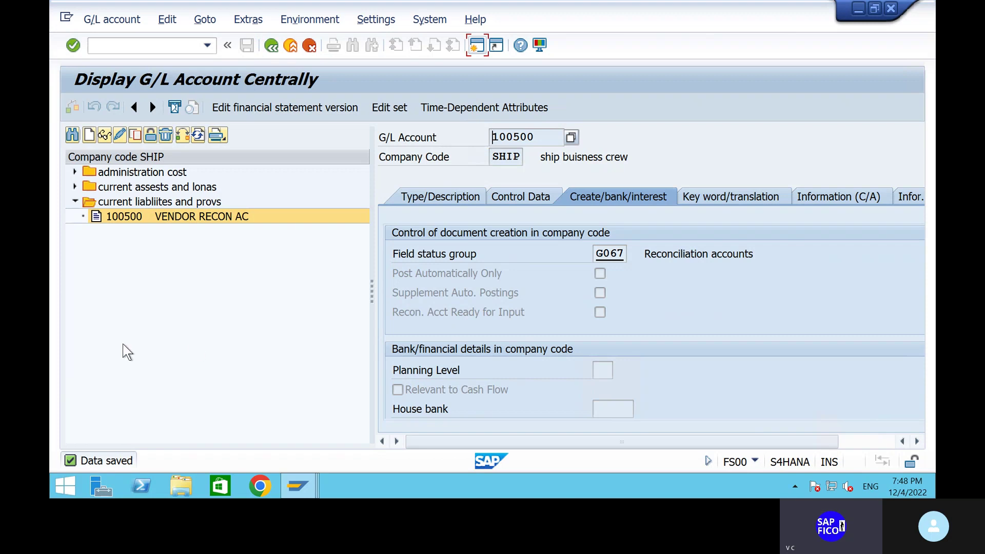
Leave the G/L account transaction with /N and return to the SAP start screen
{"action": "left_click", "coordinate": [138, 47]}
{"action": "type", "text": "/N"}
{"action": "key", "text": "Return"}
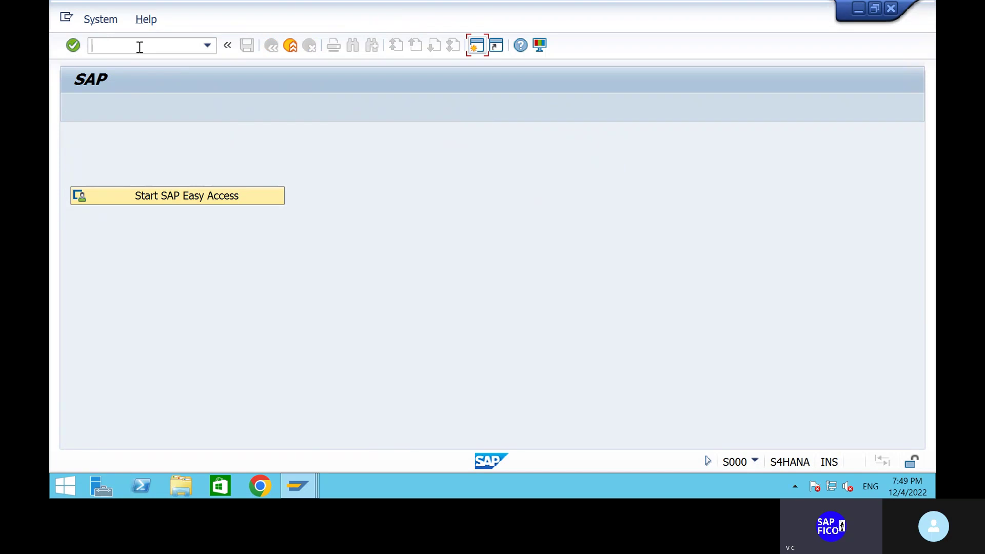
{"action": "type", "text": "X"}
{"action": "key", "text": "BackSpace"}
{"action": "mouse_move", "coordinate": [457, 8]}
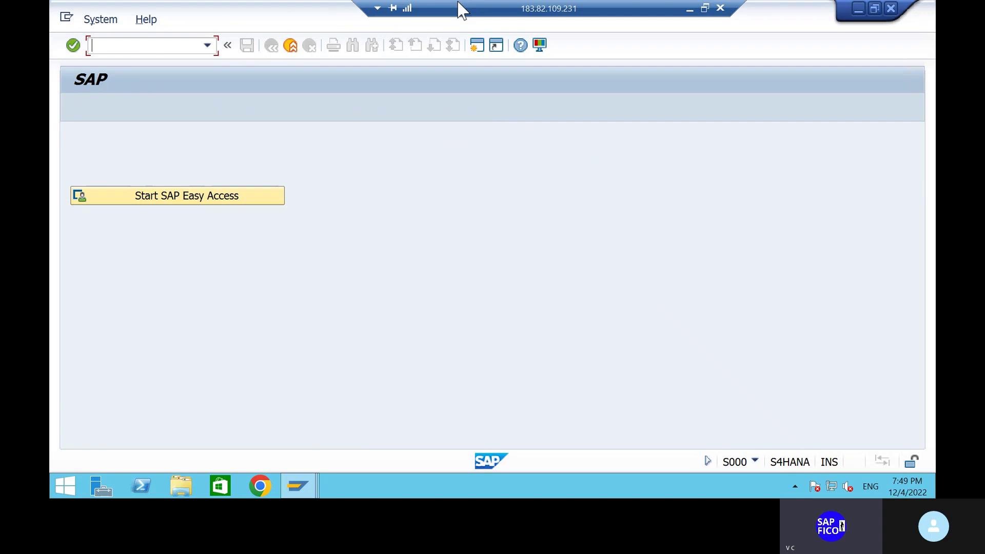
Switch to the Word notes and start an unnumbered paragraph below the last item of the BP Master Configurations list
{"action": "left_click", "coordinate": [685, 9]}
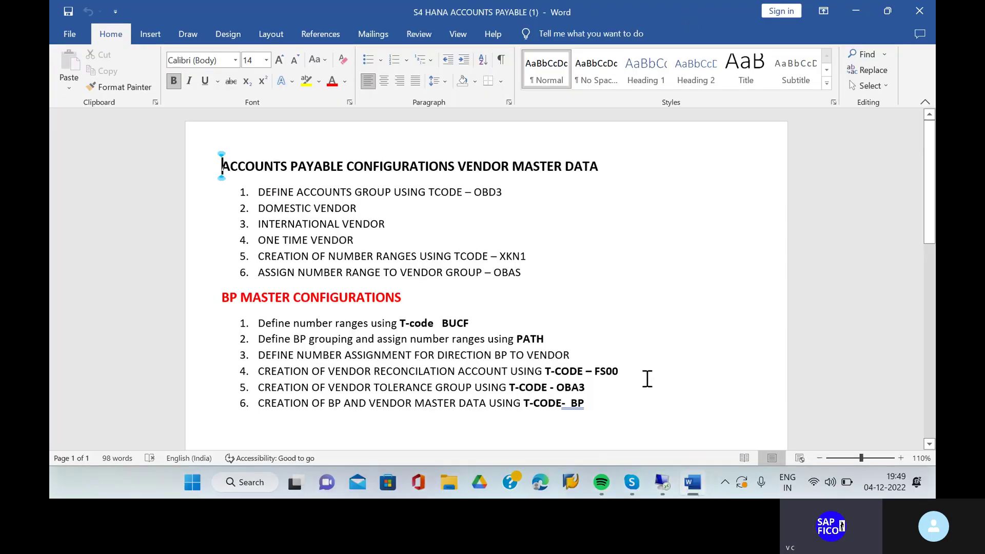
{"action": "scroll", "coordinate": [584, 367], "scroll_direction": "down", "scroll_amount": 6}
{"action": "scroll", "coordinate": [561, 369], "scroll_direction": "up", "scroll_amount": 6}
{"action": "left_click", "coordinate": [600, 403]}
{"action": "key", "text": "Return"}
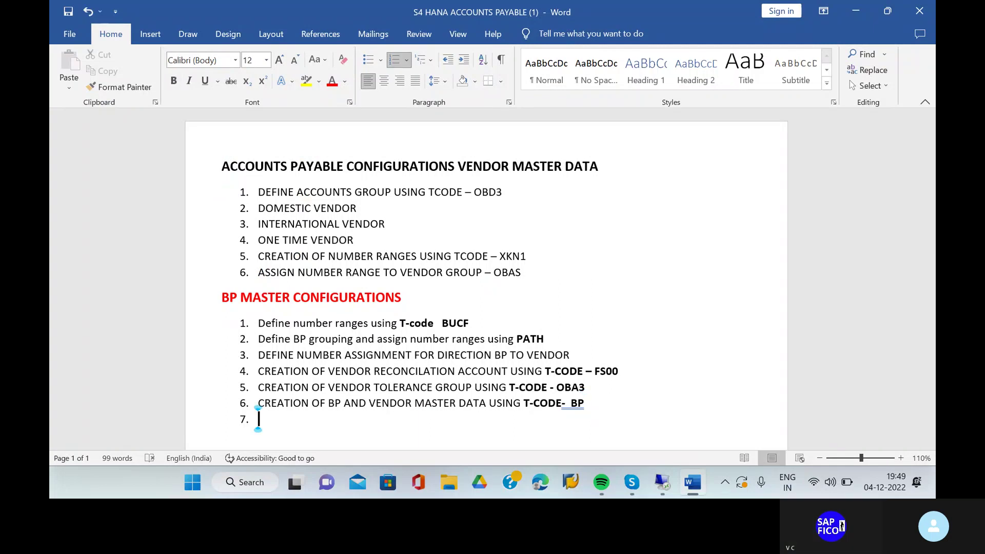
{"action": "key", "text": "BackSpace"}
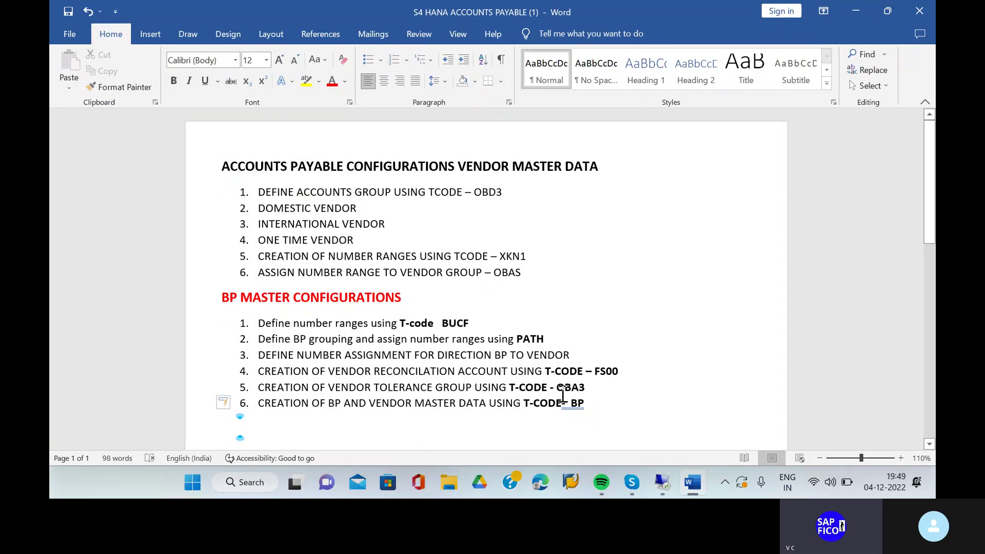
{"action": "scroll", "coordinate": [648, 427], "scroll_direction": "down", "scroll_amount": 1}
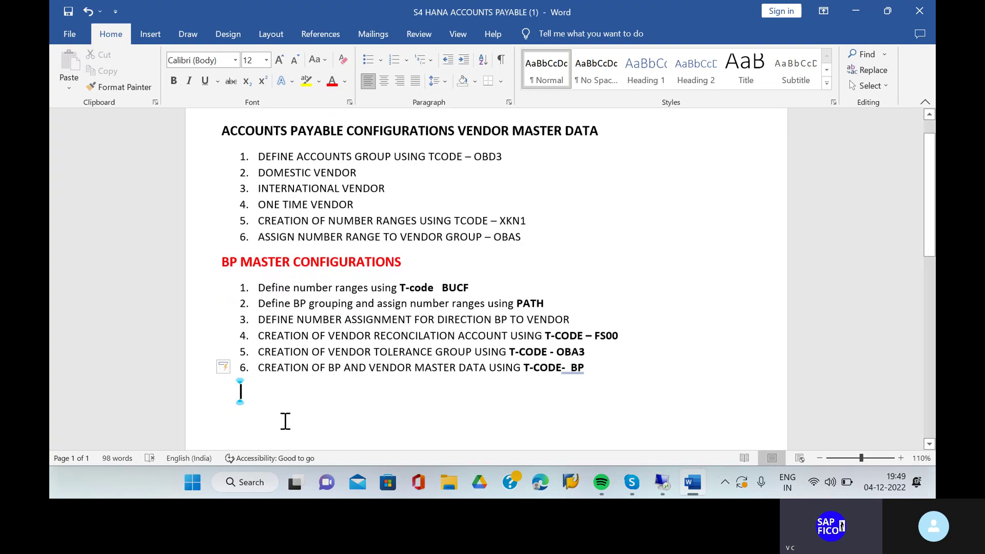
{"action": "key", "text": "BackSpace"}
Enter the line "OBSOLETED TRANSACTION CODES IN S4 HANA – XK01" in the new paragraph
{"action": "type", "text": "O"}
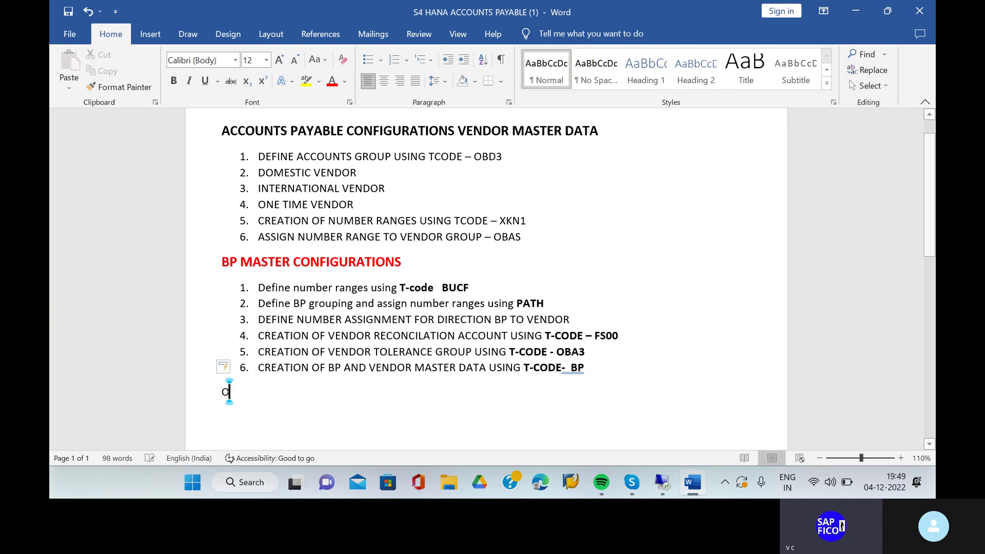
{"action": "type", "text": "BS"}
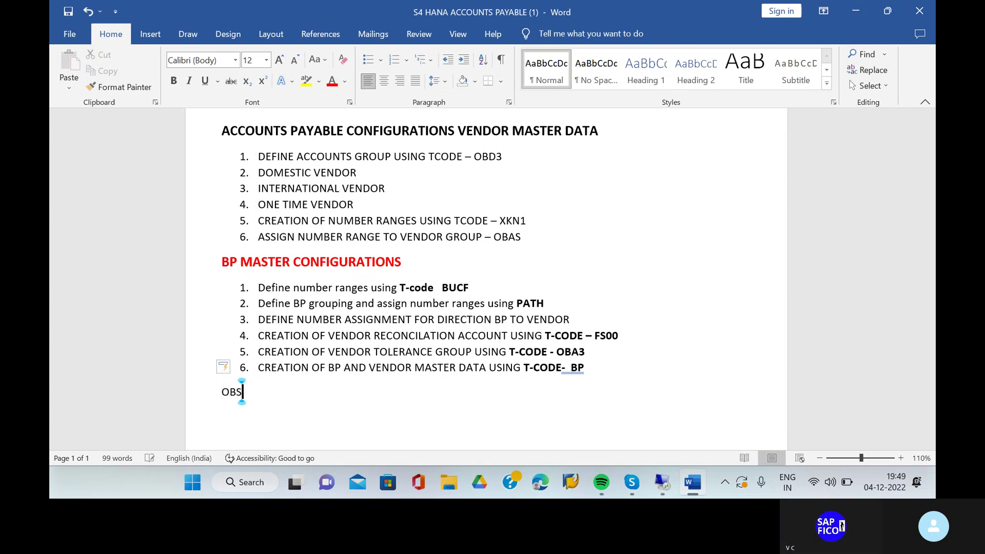
{"action": "type", "text": "OLETED "}
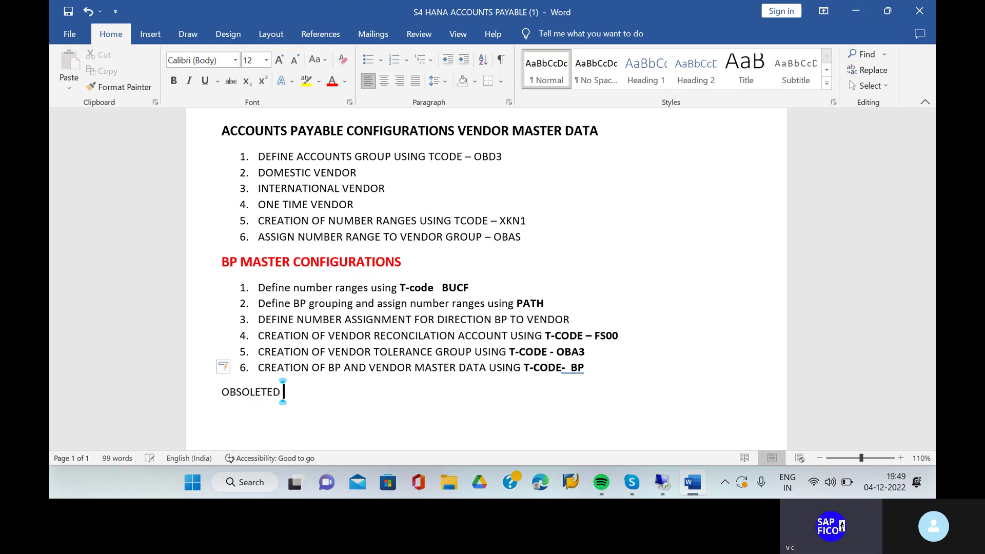
{"action": "type", "text": "TR"}
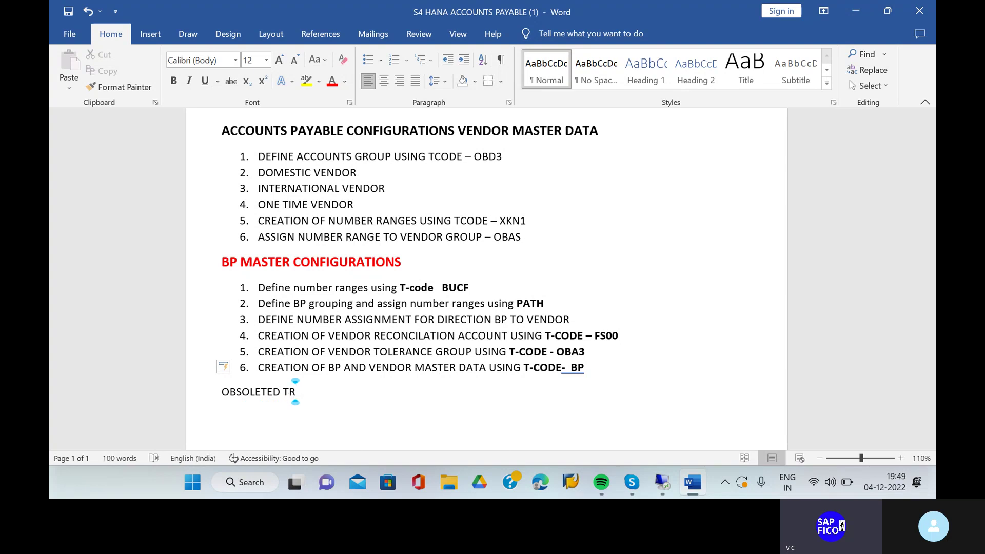
{"action": "type", "text": "ANSACT"}
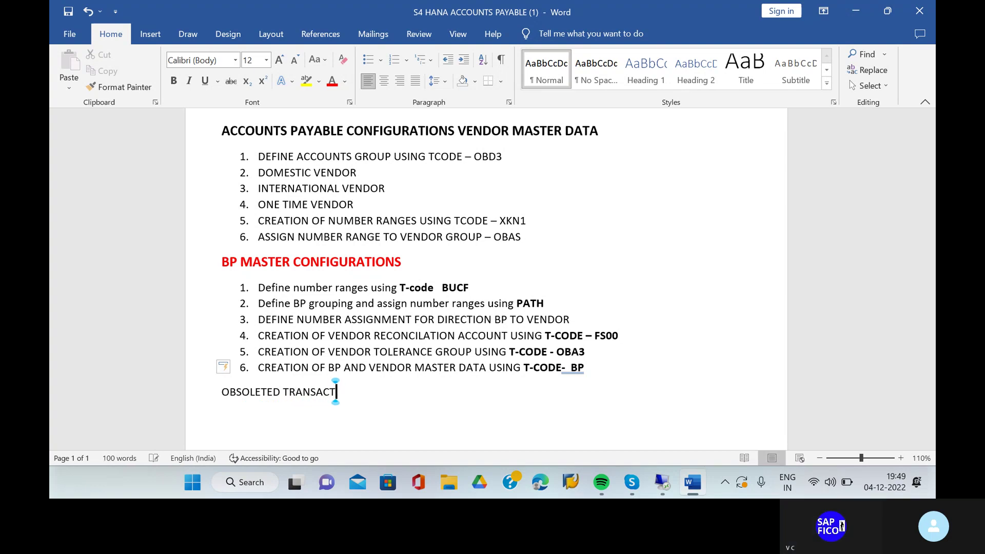
{"action": "type", "text": "ION CODE"}
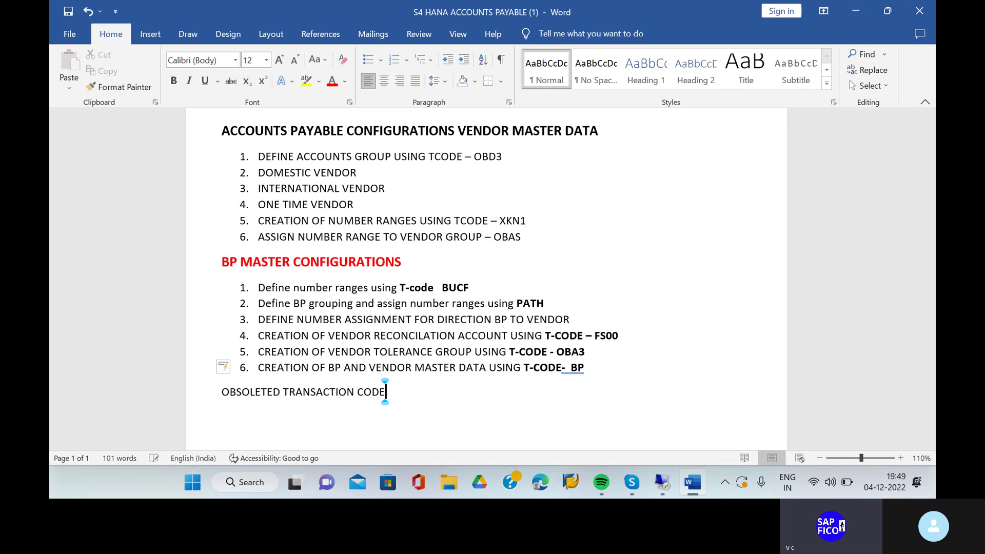
{"action": "type", "text": "S IN S4 HANA"}
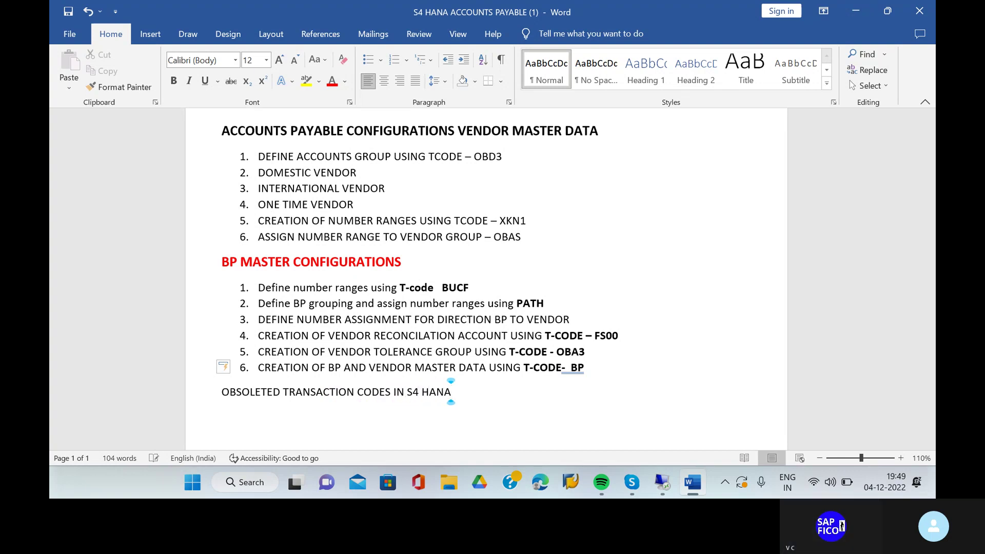
{"action": "type", "text": " - XK01"}
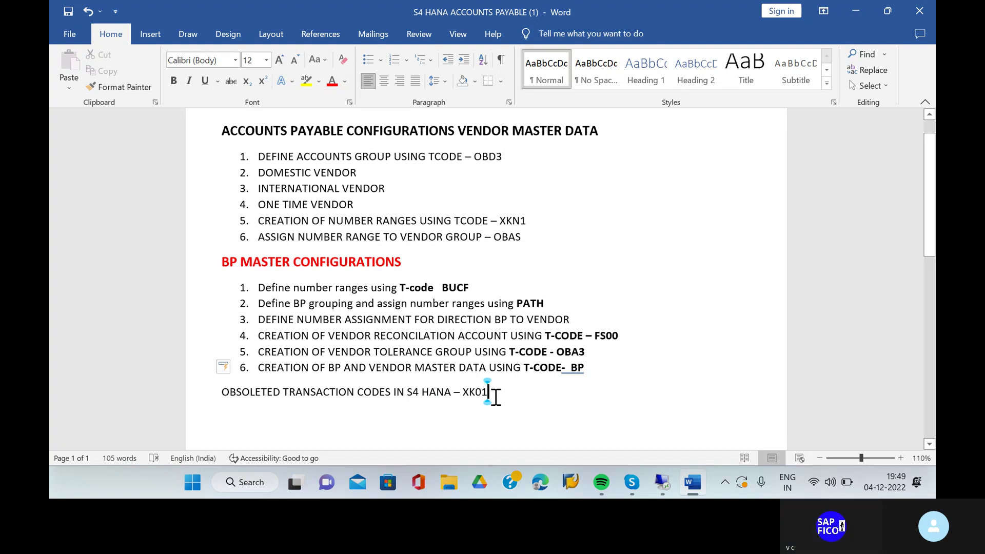
Format the obsoleted transaction codes line as bold dark blue text and add an empty paragraph below it
{"action": "left_click_drag", "start_coordinate": [488, 395], "coordinate": [205, 407]}
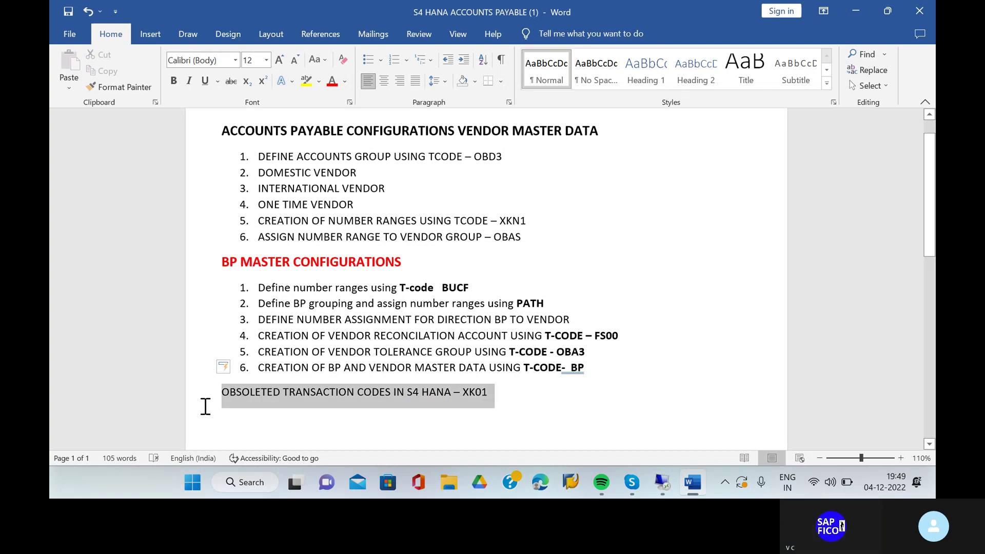
{"action": "left_click", "coordinate": [174, 82]}
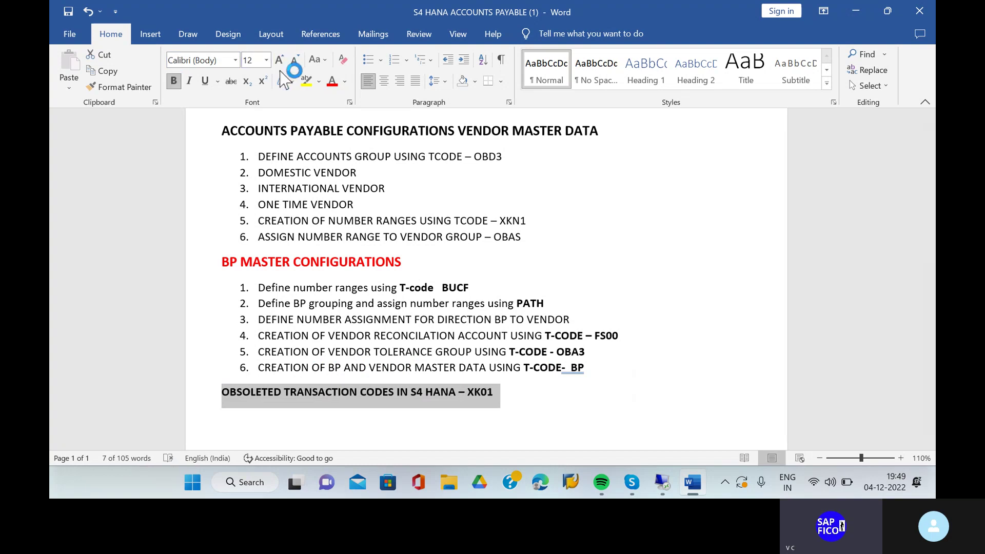
{"action": "left_click", "coordinate": [344, 81]}
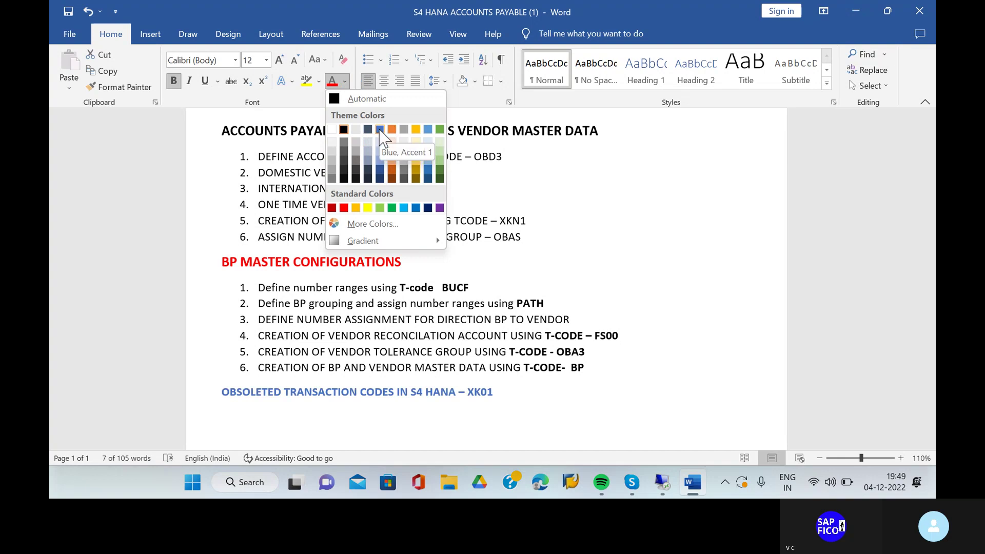
{"action": "left_click", "coordinate": [379, 170]}
{"action": "left_click", "coordinate": [501, 397]}
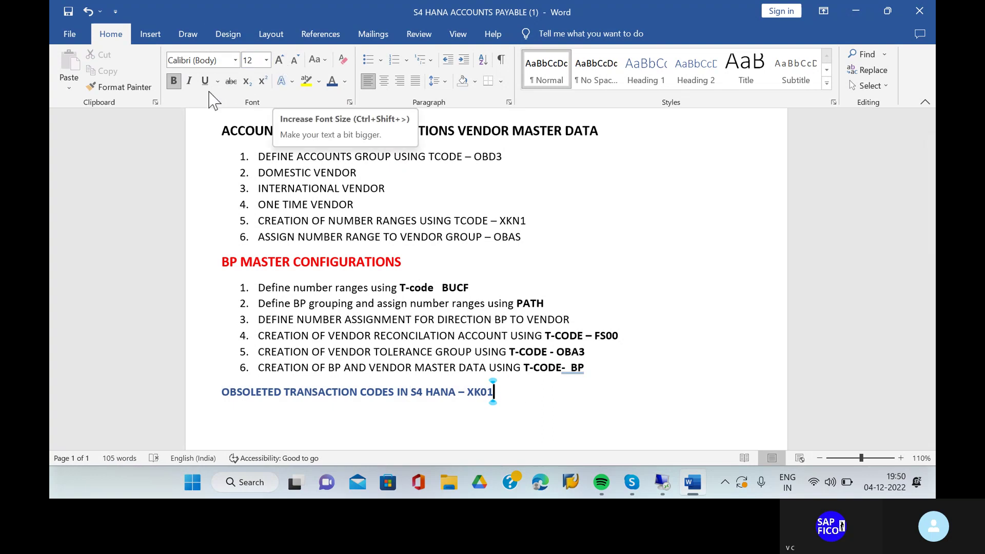
{"action": "left_click", "coordinate": [281, 66]}
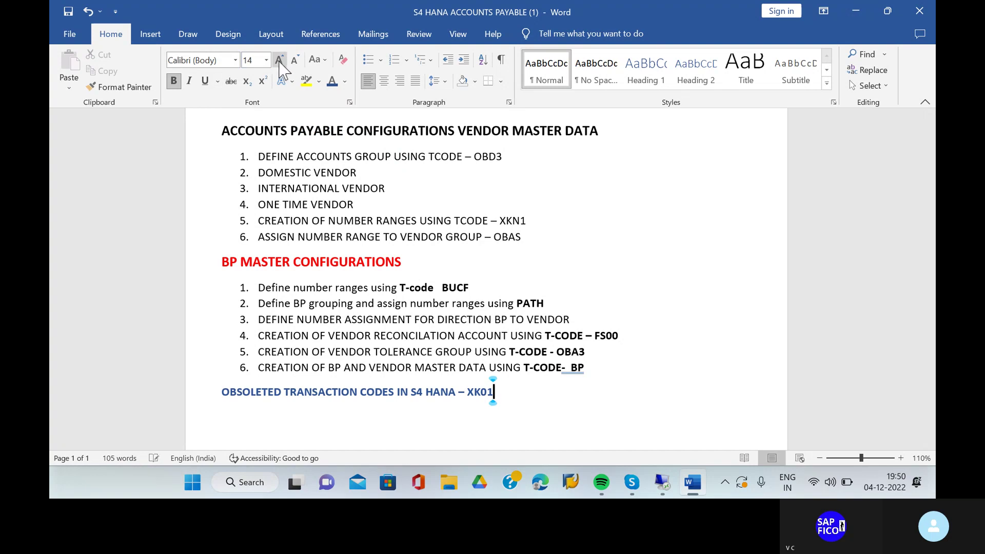
{"action": "key", "text": "Return"}
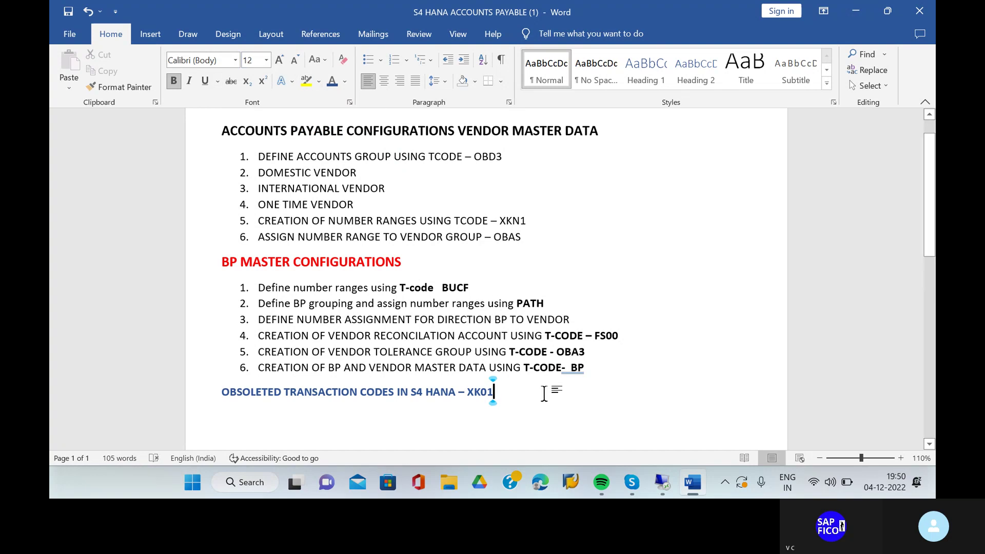
Extend the obsoleted transaction codes line after XK01 with ",XK02 FOR VENDOR"
{"action": "scroll", "coordinate": [626, 332], "scroll_direction": "down", "scroll_amount": 3}
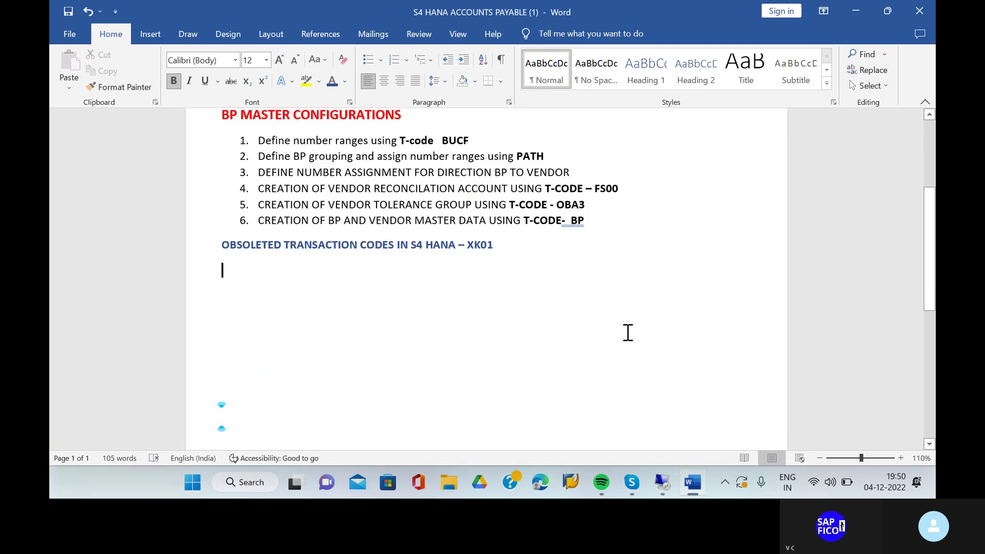
{"action": "scroll", "coordinate": [530, 352], "scroll_direction": "up", "scroll_amount": 5}
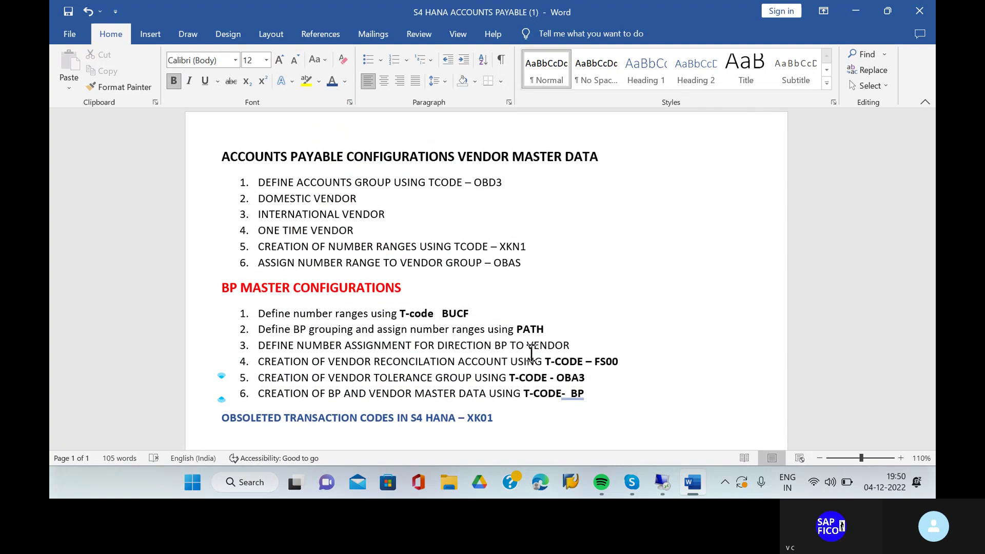
{"action": "scroll", "coordinate": [555, 333], "scroll_direction": "down", "scroll_amount": 2}
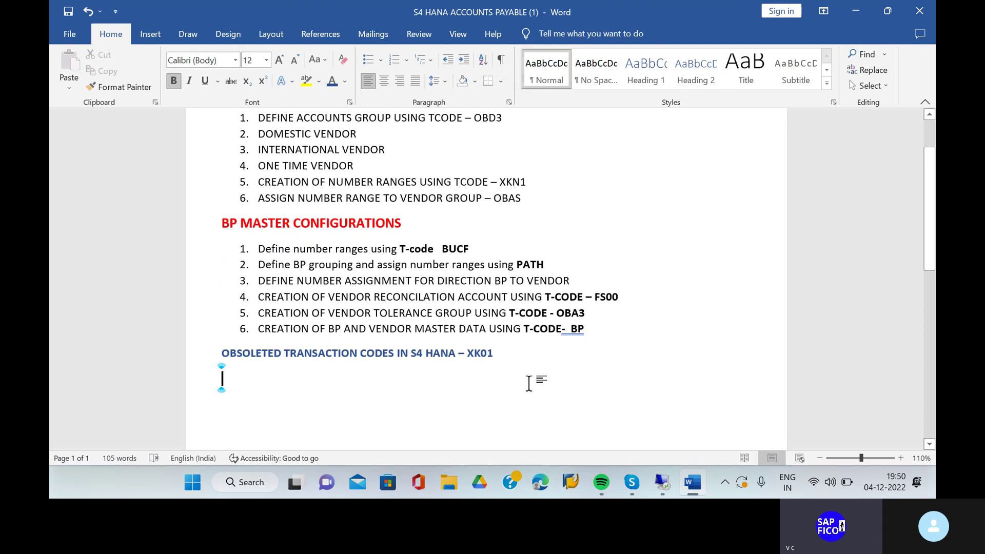
{"action": "left_click", "coordinate": [495, 354]}
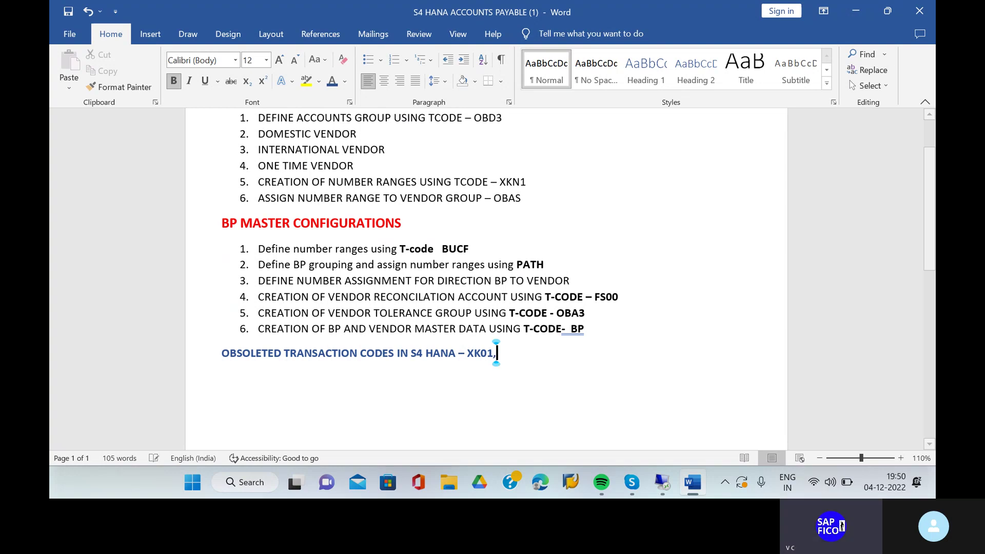
{"action": "type", "text": ",XK0"}
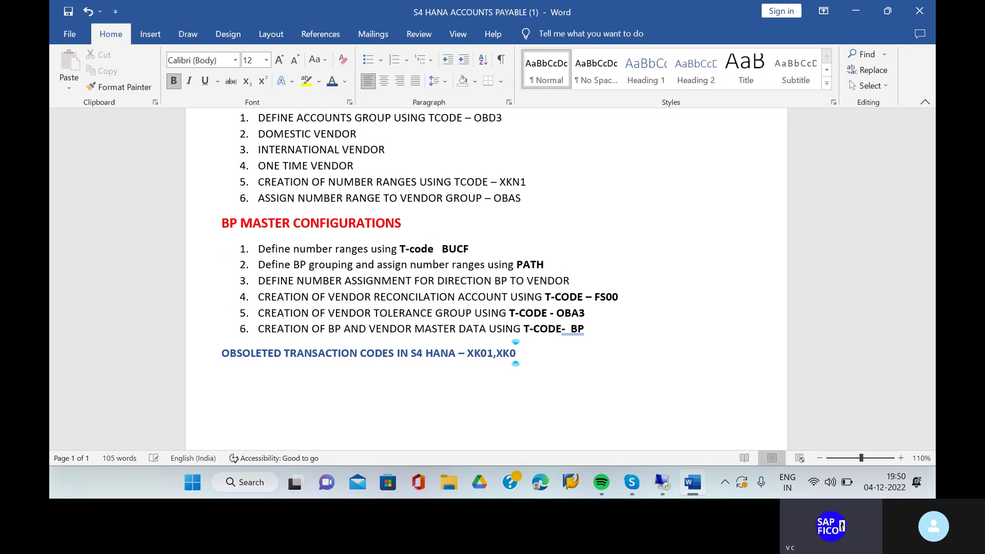
{"action": "type", "text": "2"}
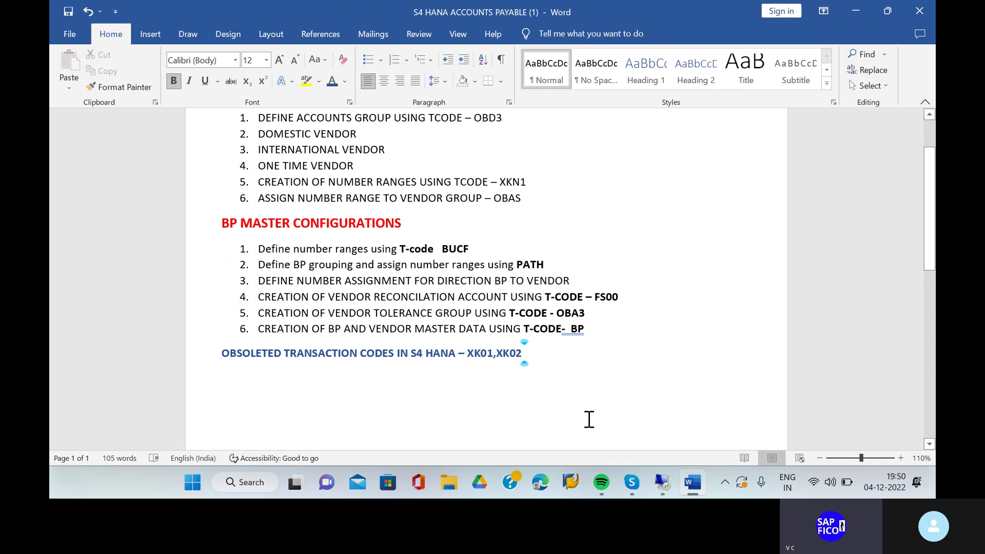
{"action": "type", "text": " FOR VEDNO"}
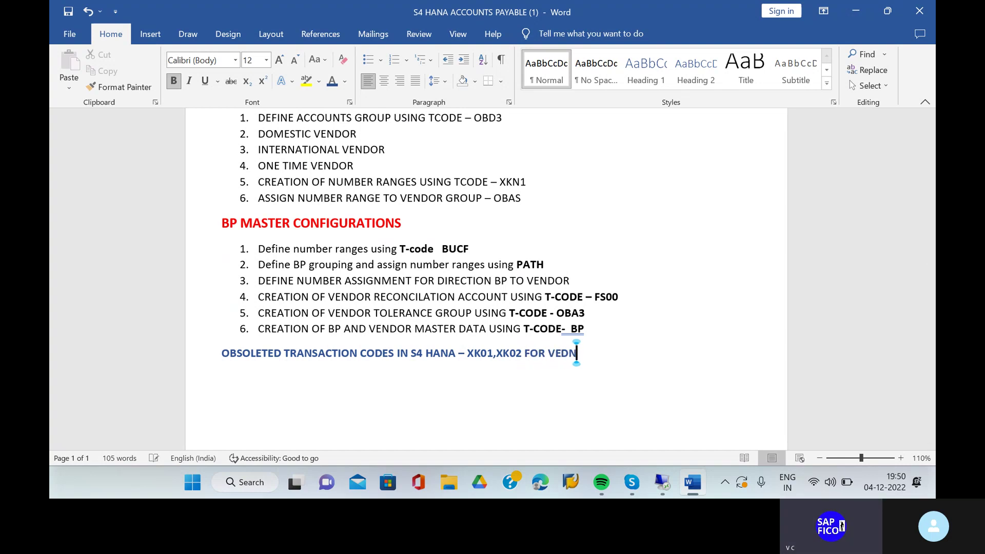
{"action": "key", "text": "BackSpace"}
{"action": "key", "text": "BackSpace"}
{"action": "key", "text": "BackSpace"}
{"action": "type", "text": "NDOR"}
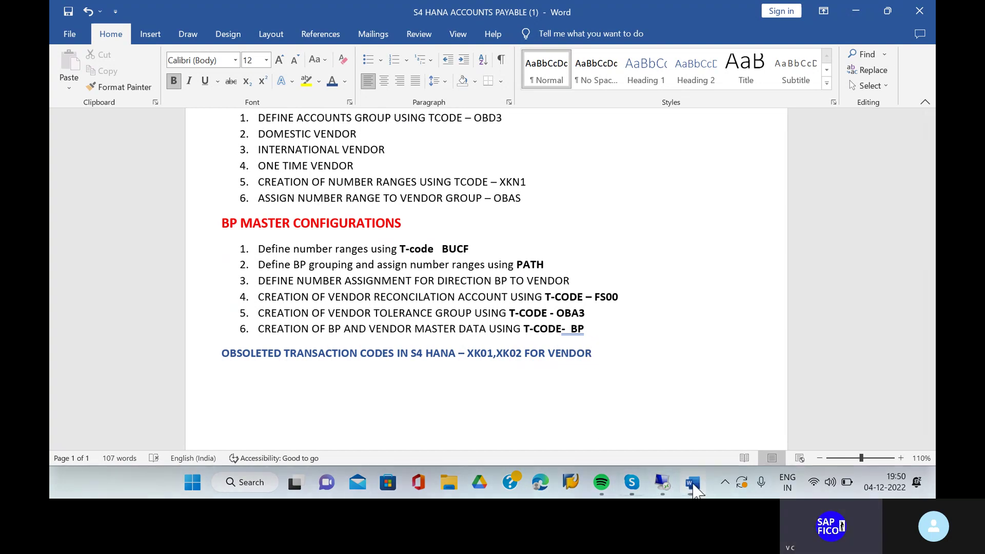
Switch back to the SAP remote session and start the vendor creation transaction XK01
{"action": "left_click", "coordinate": [693, 485]}
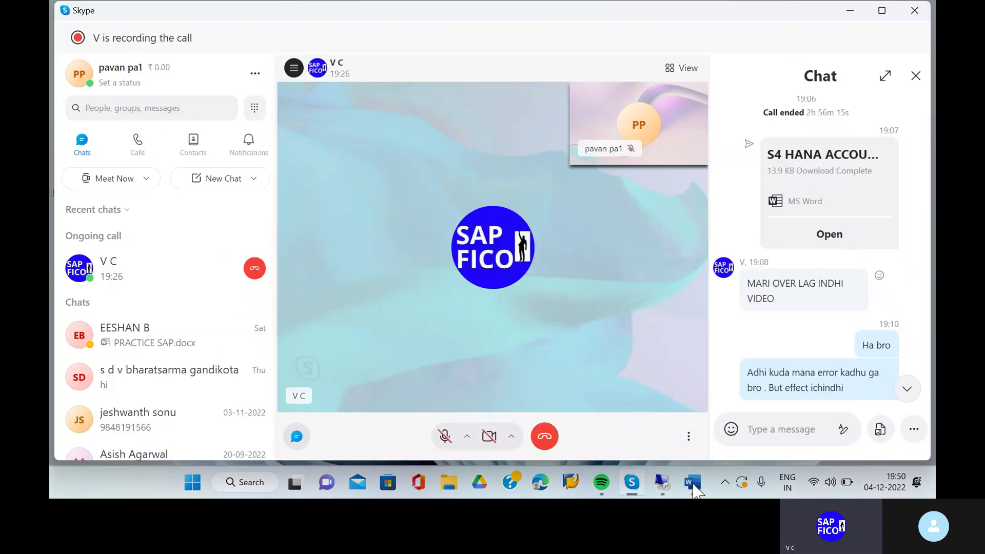
{"action": "left_click", "coordinate": [664, 485]}
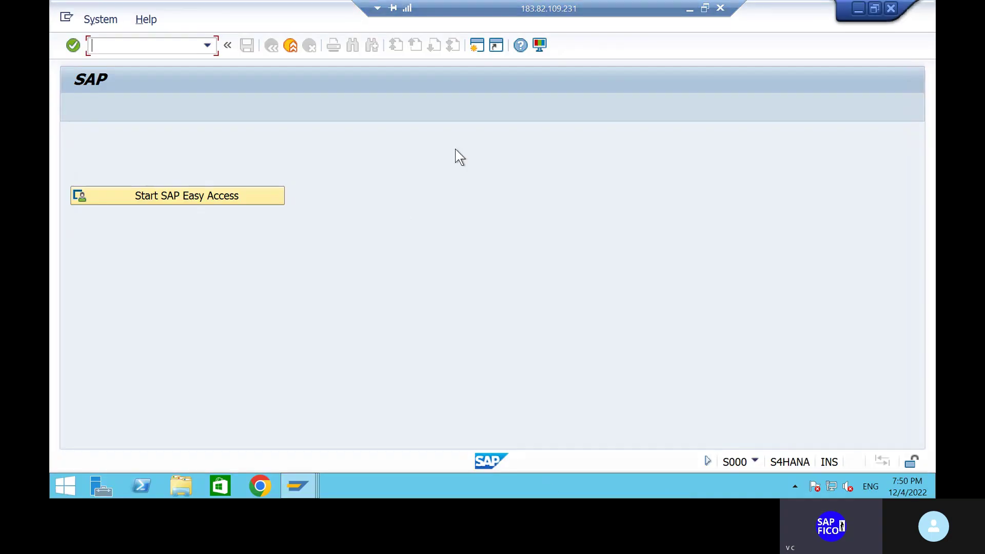
{"action": "type", "text": "/N"}
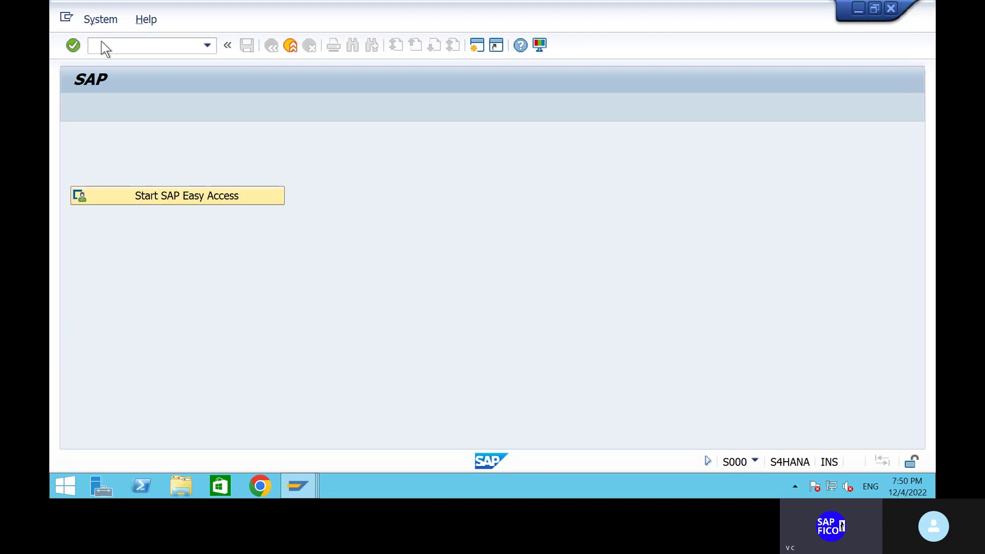
{"action": "type", "text": "EC01"}
{"action": "key", "text": "Return"}
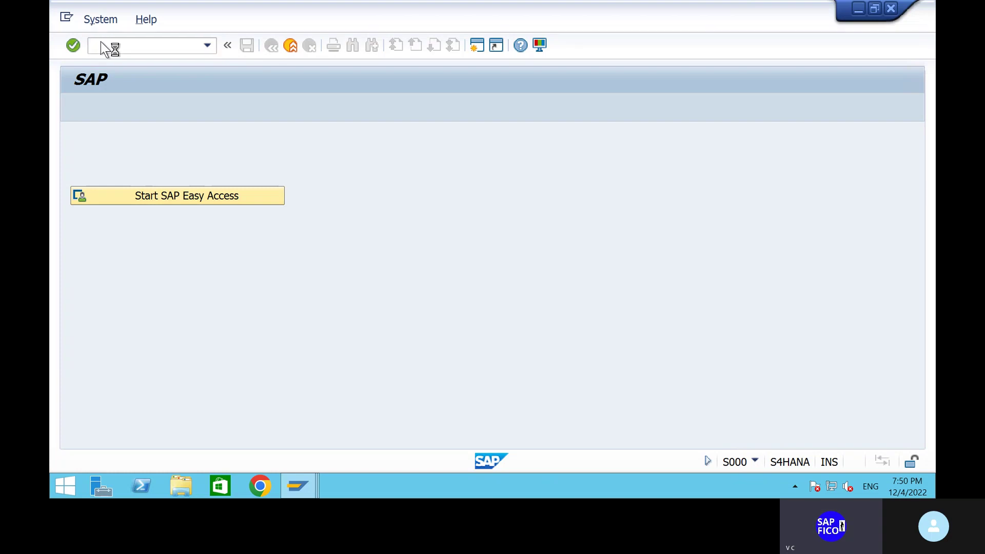
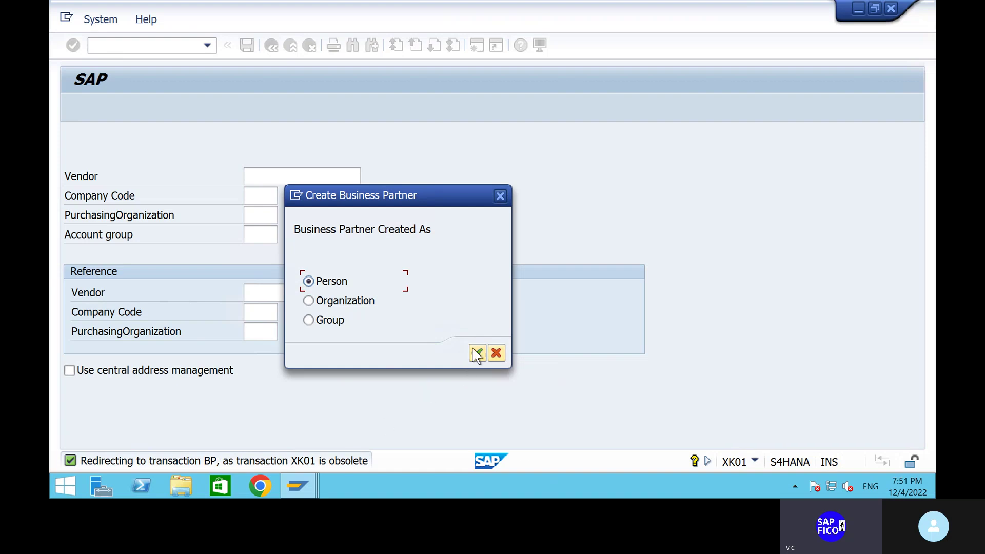
Cancel the Create Business Partner dialog and open business partner maintenance with transaction BP
{"action": "left_click", "coordinate": [501, 196]}
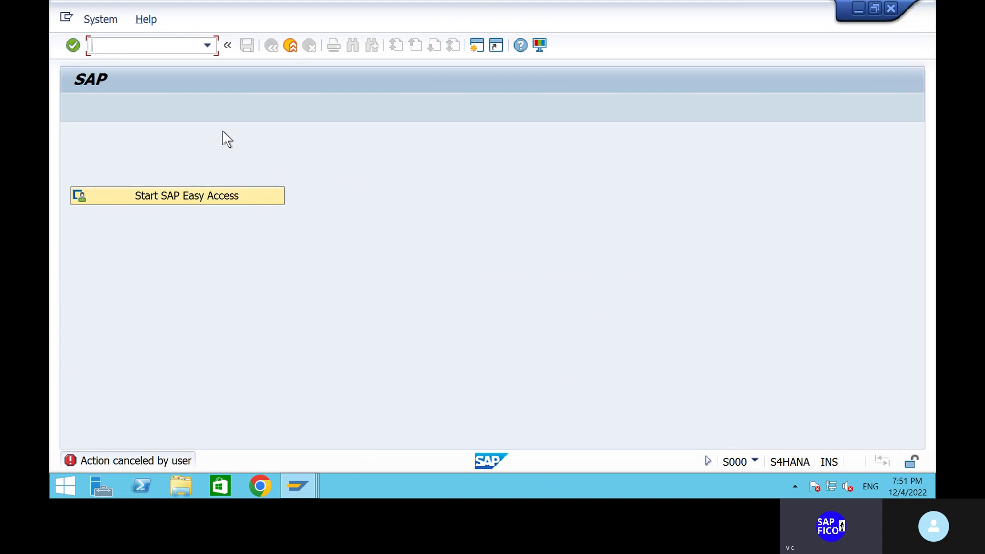
{"action": "type", "text": "bp"}
{"action": "key", "text": "Return"}
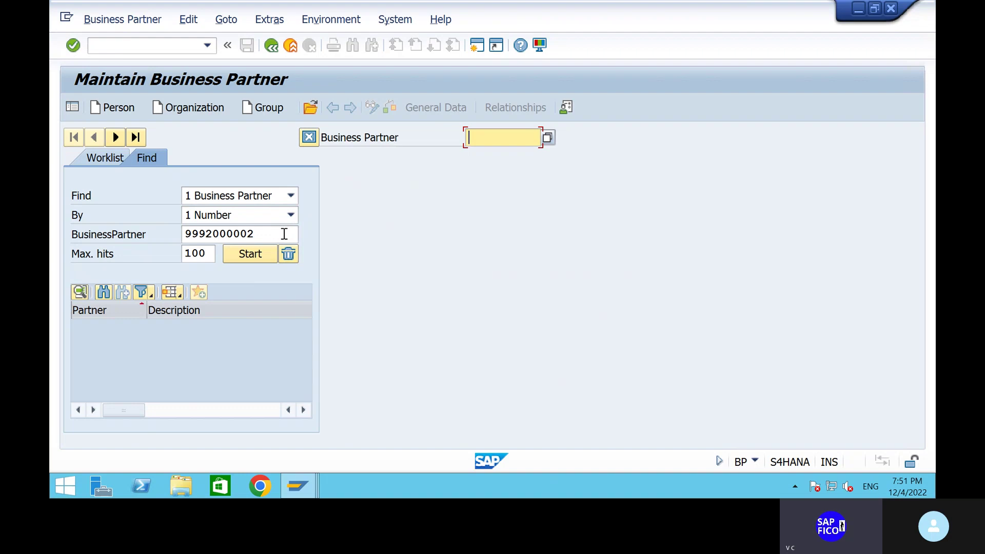
Leave business partner maintenance and start transaction XK01, creating the new business partner as an Organization
{"action": "left_click", "coordinate": [121, 44]}
{"action": "type", "text": "/n"}
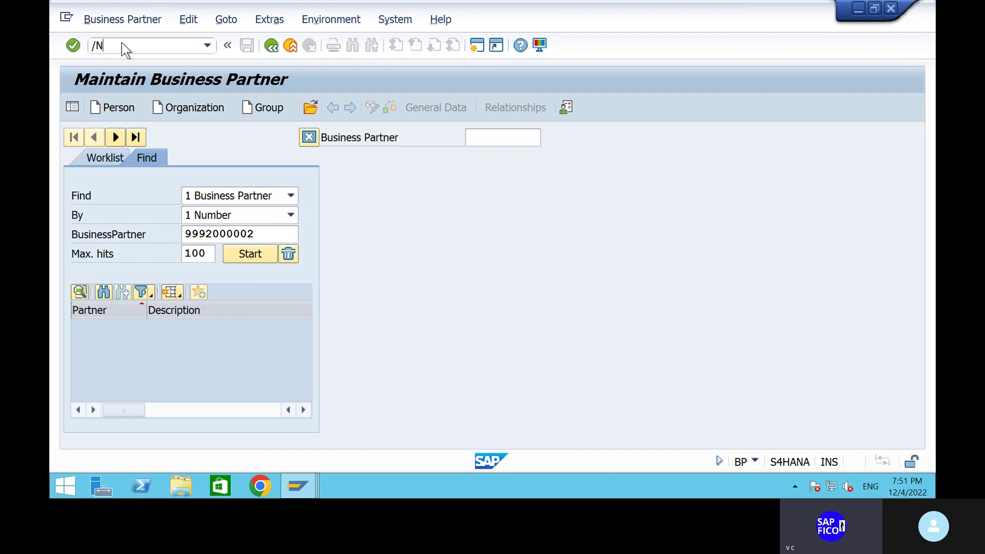
{"action": "key", "text": "Return"}
{"action": "type", "text": "XK01"}
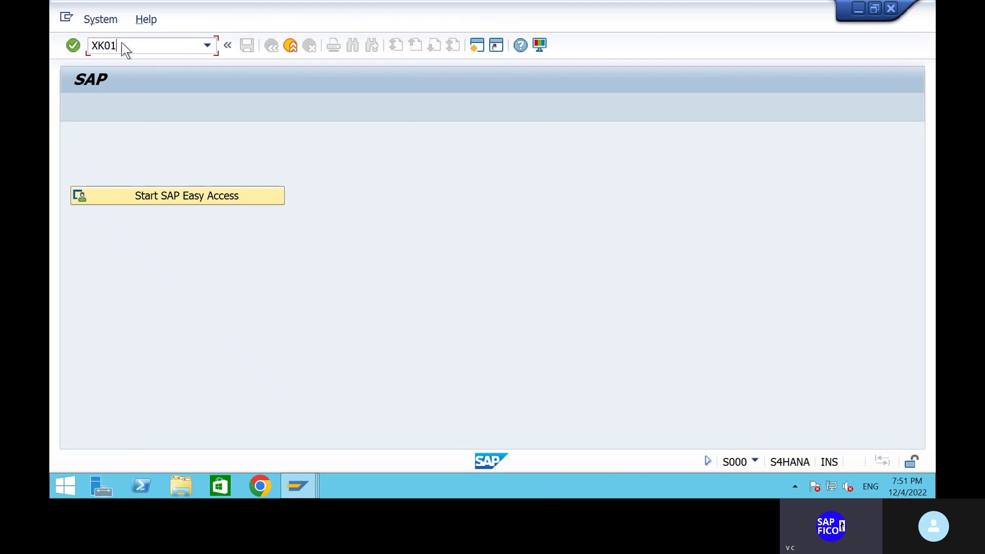
{"action": "key", "text": "Return"}
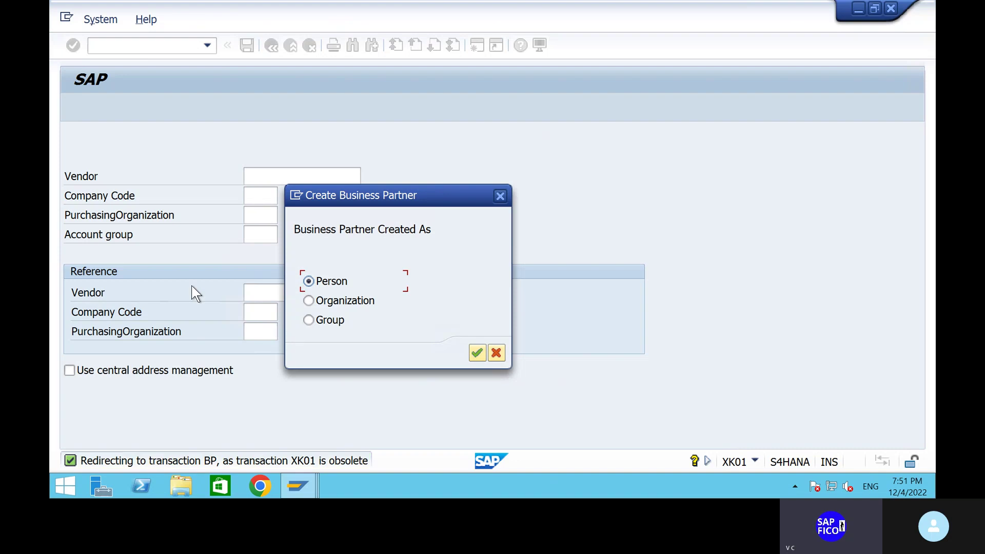
{"action": "left_click", "coordinate": [309, 301]}
{"action": "left_click", "coordinate": [475, 352]}
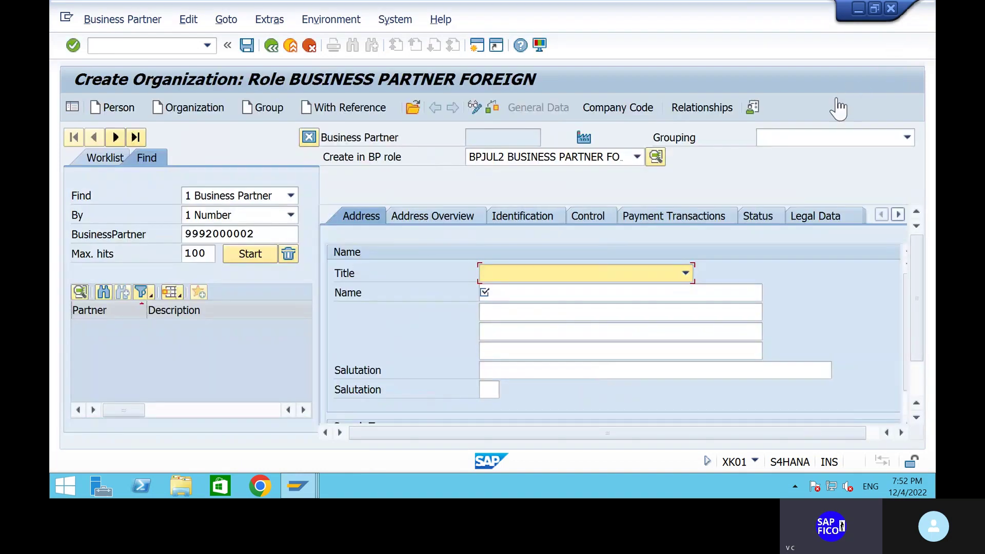
Change the BP role of the new organization to 000000 Business Partner (Gen.) and choose to create it in that role
{"action": "left_click", "coordinate": [636, 157]}
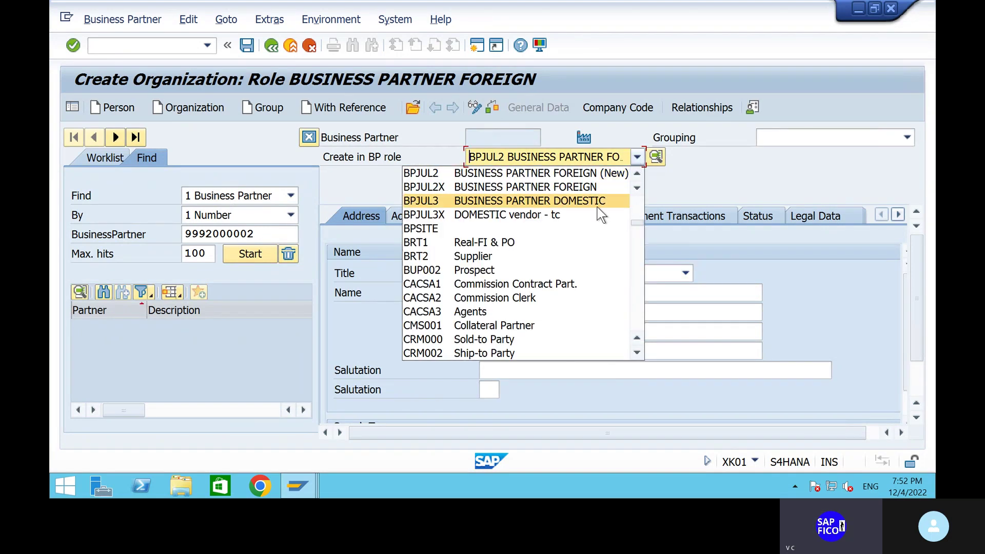
{"action": "scroll", "coordinate": [555, 257], "scroll_direction": "down", "scroll_amount": 3}
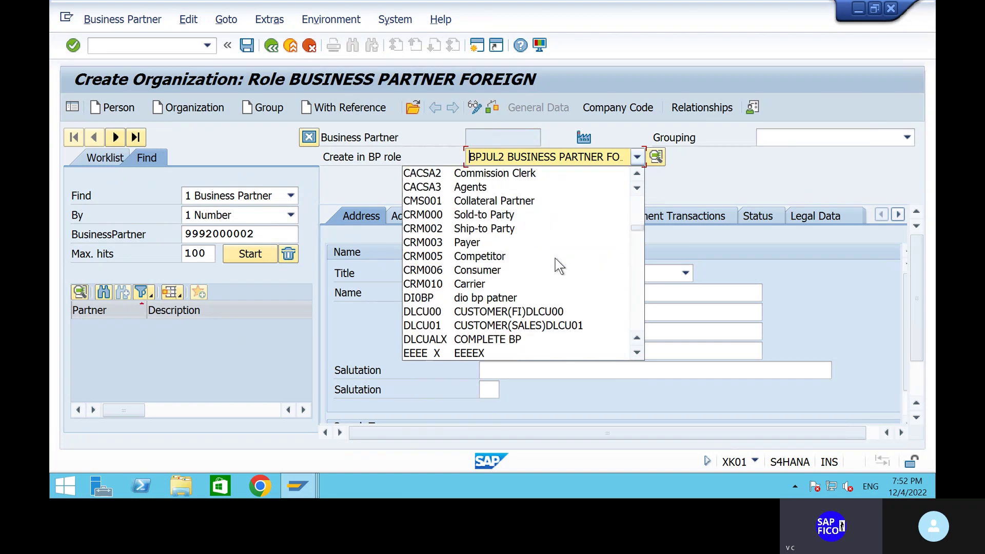
{"action": "scroll", "coordinate": [555, 258], "scroll_direction": "up", "scroll_amount": 10}
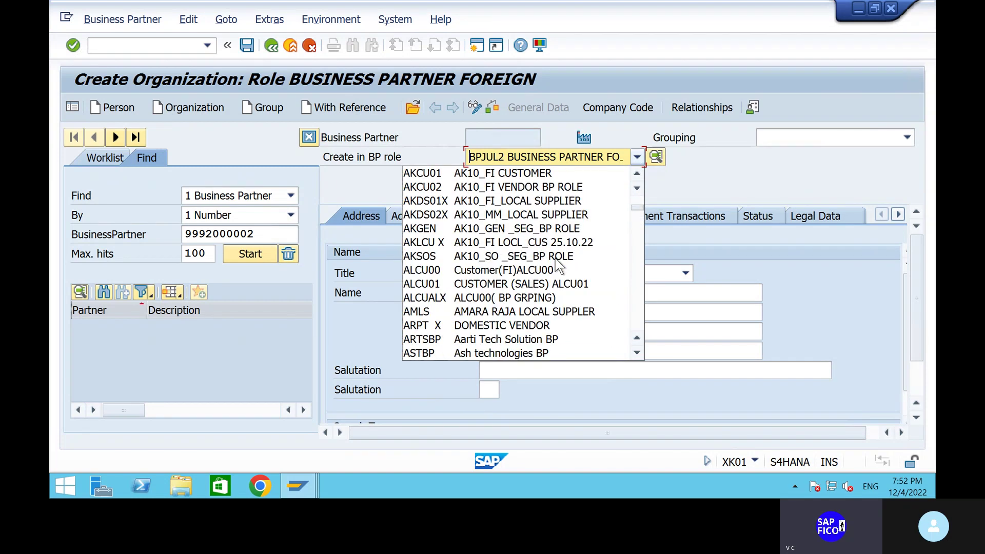
{"action": "scroll", "coordinate": [556, 259], "scroll_direction": "down", "scroll_amount": 2}
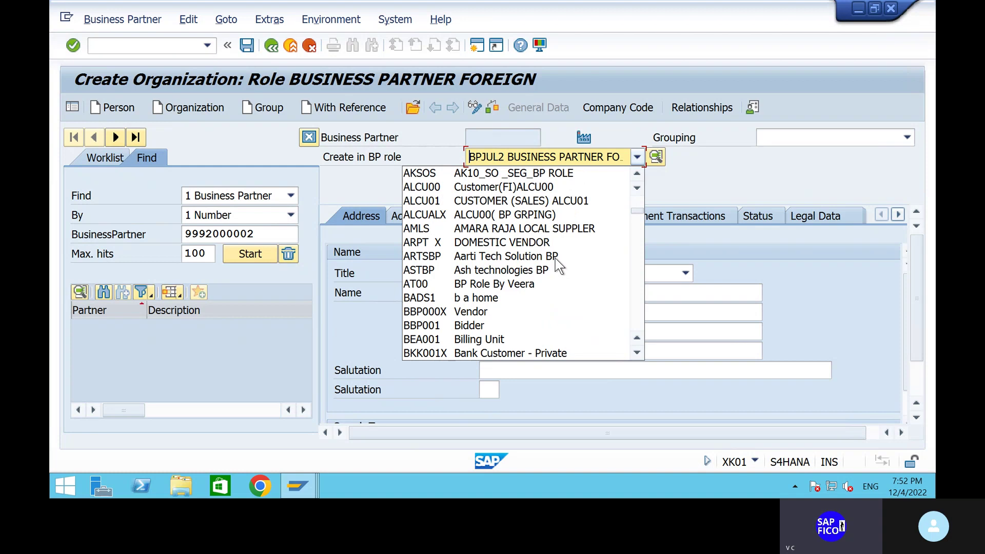
{"action": "scroll", "coordinate": [555, 257], "scroll_direction": "up", "scroll_amount": 5}
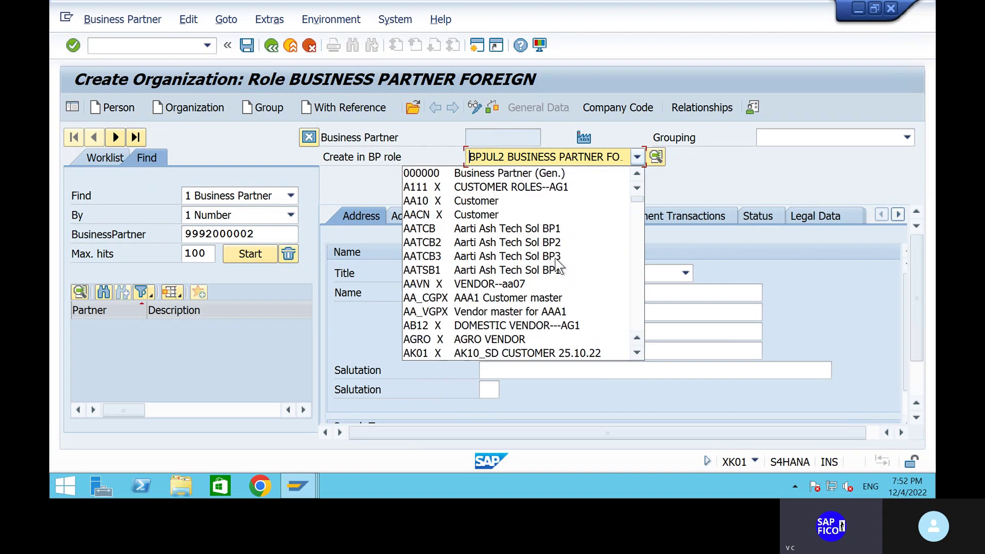
{"action": "left_click", "coordinate": [525, 174]}
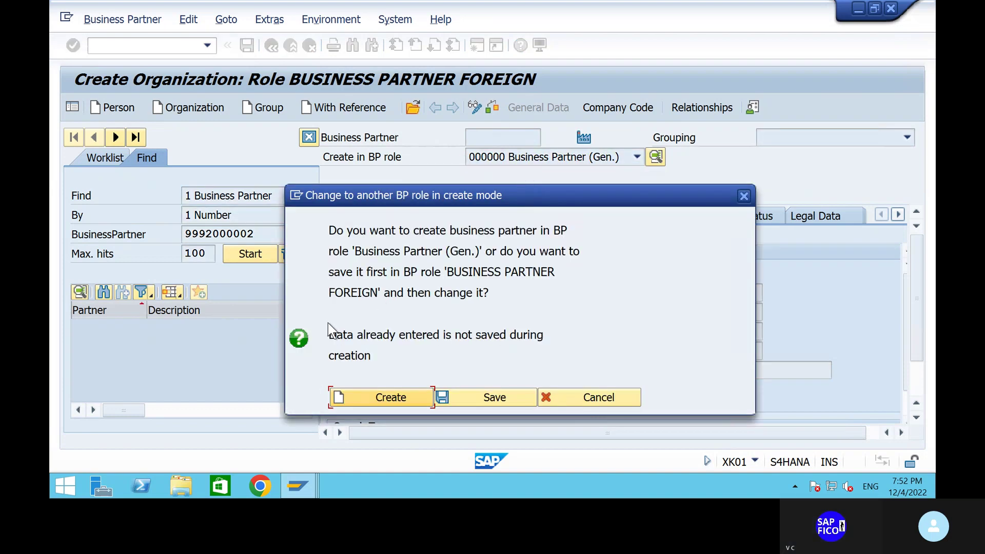
{"action": "left_click", "coordinate": [395, 398]}
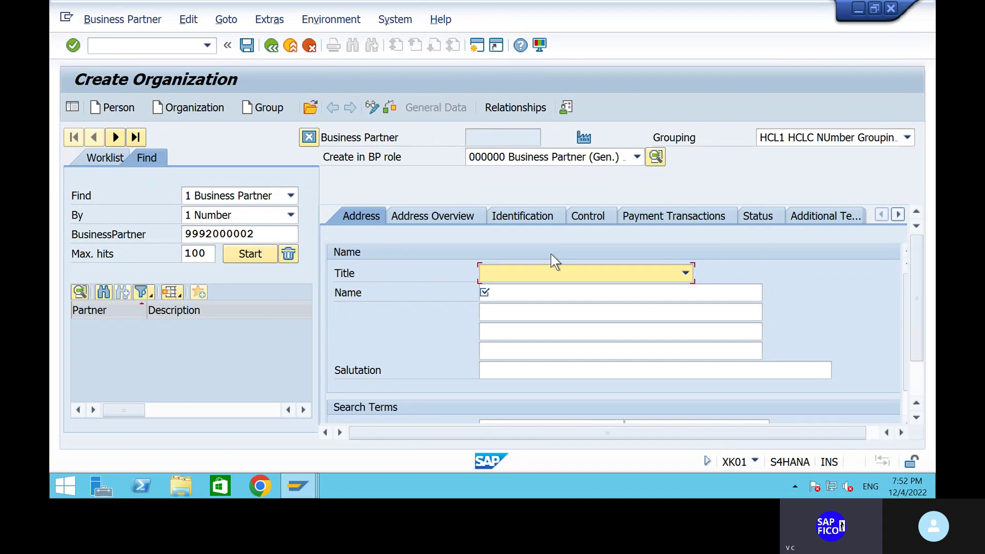
{"action": "left_click", "coordinate": [590, 270]}
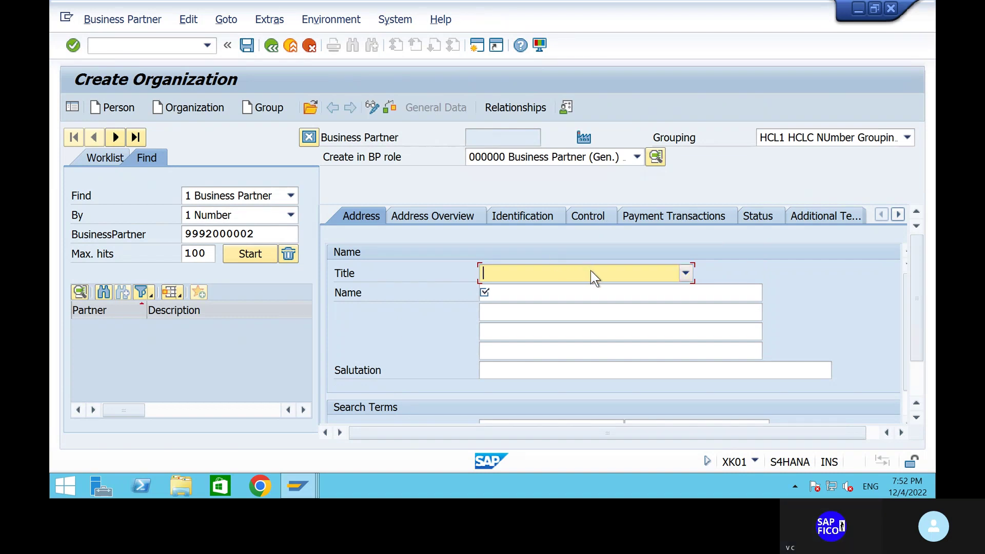
{"action": "left_click", "coordinate": [584, 289]}
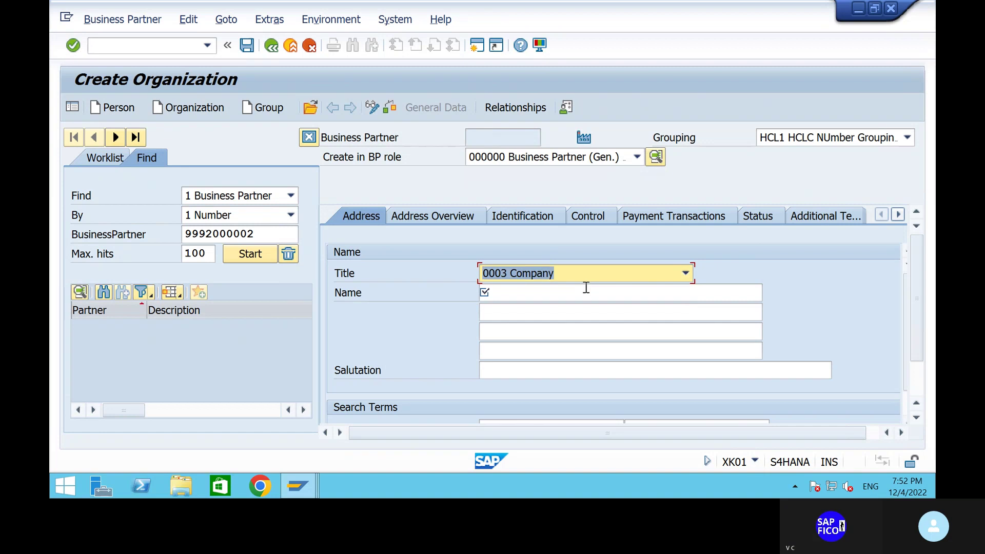
{"action": "left_click", "coordinate": [509, 272]}
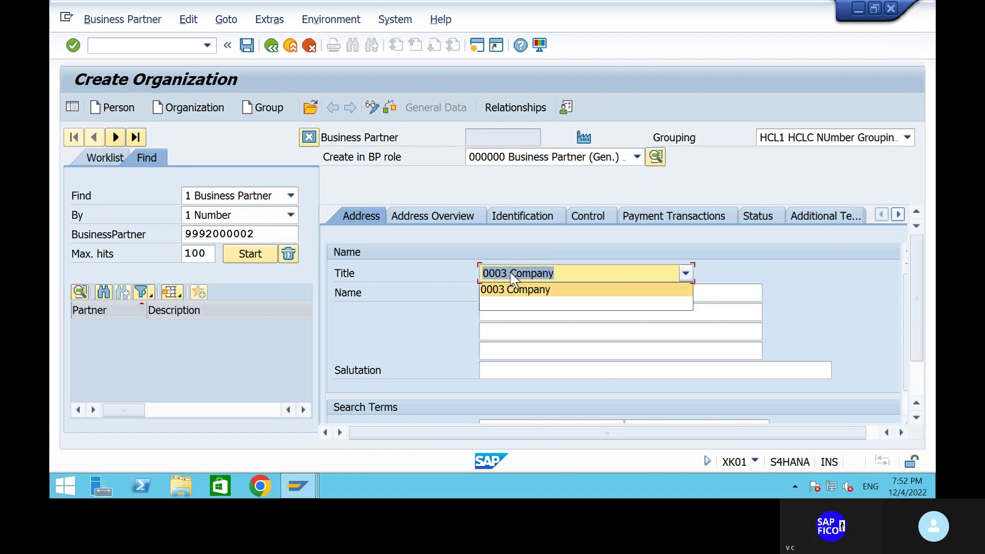
{"action": "left_click", "coordinate": [562, 267]}
{"action": "left_click", "coordinate": [533, 297]}
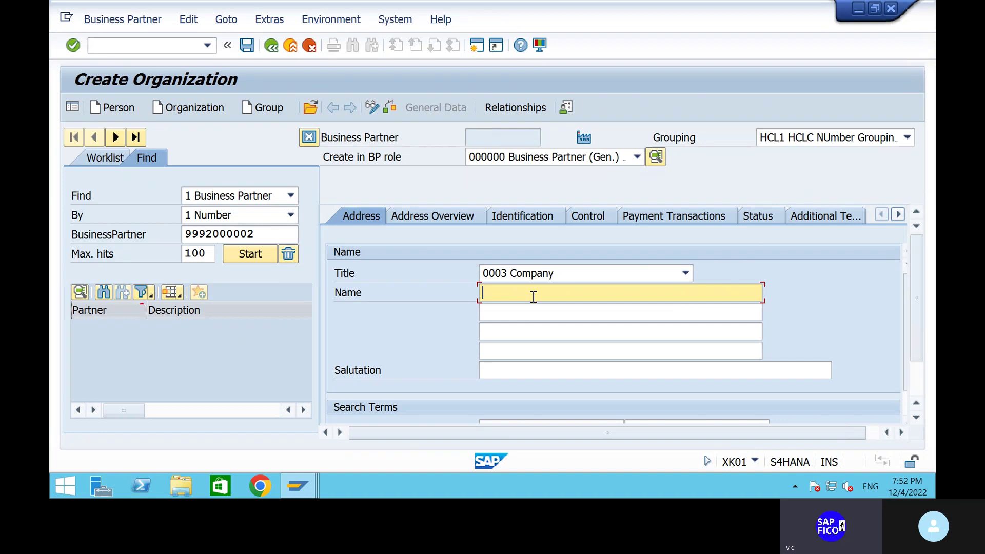
{"action": "left_click", "coordinate": [511, 273]}
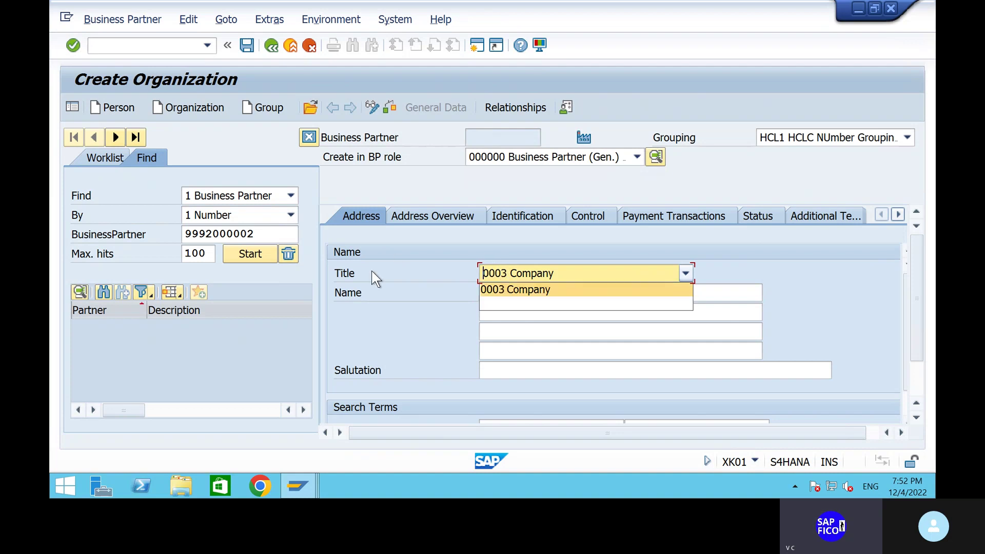
{"action": "left_click", "coordinate": [424, 270]}
{"action": "left_click", "coordinate": [593, 274]}
{"action": "left_click", "coordinate": [576, 305]}
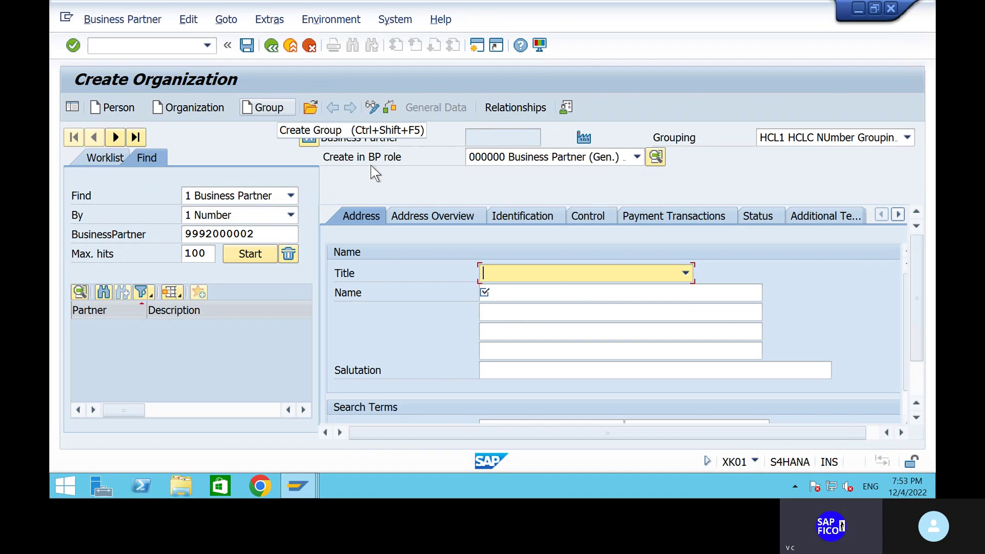
Set the organization's grouping to PBDV BP DOMESTIC VENDORS FOR SHIP
{"action": "left_click", "coordinate": [673, 136]}
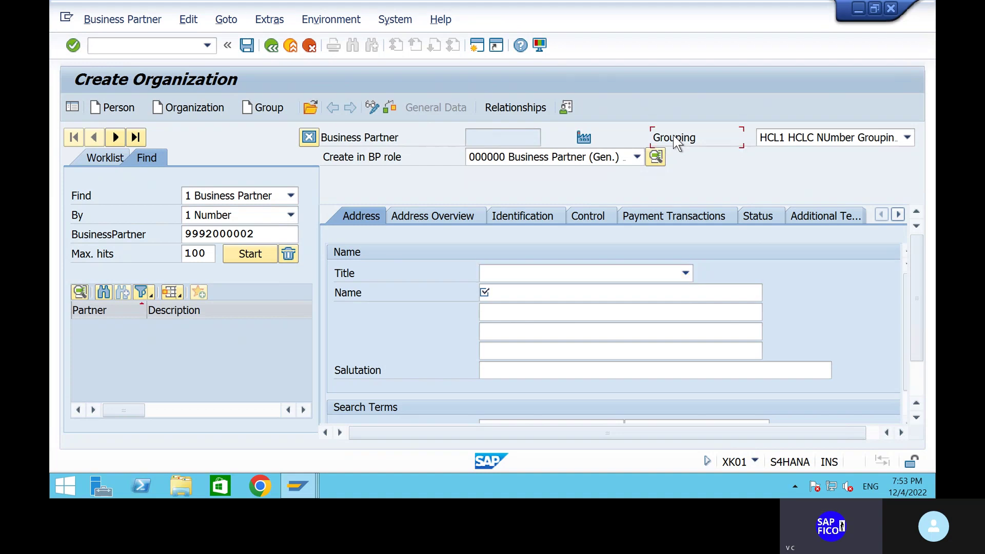
{"action": "left_click", "coordinate": [799, 143]}
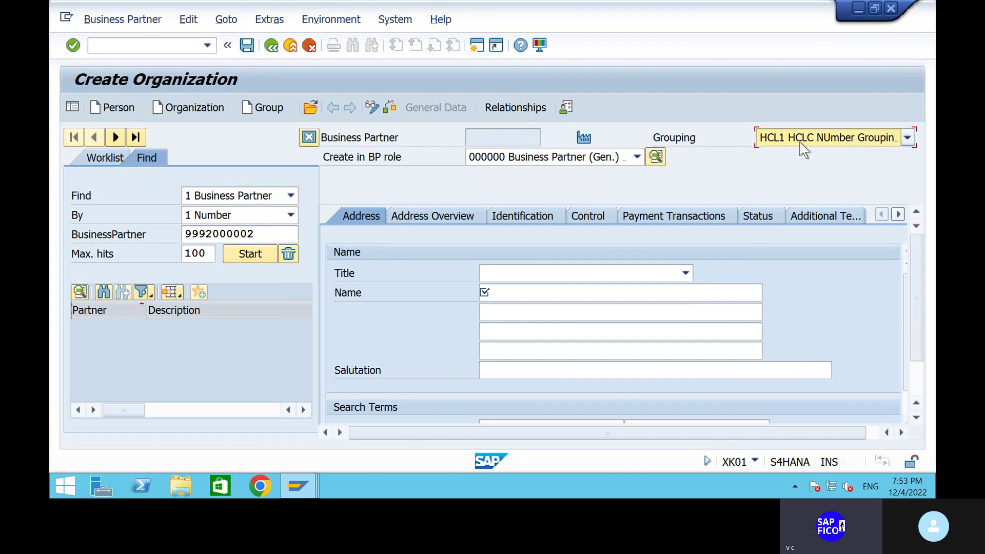
{"action": "scroll", "coordinate": [719, 310], "scroll_direction": "down", "scroll_amount": 1}
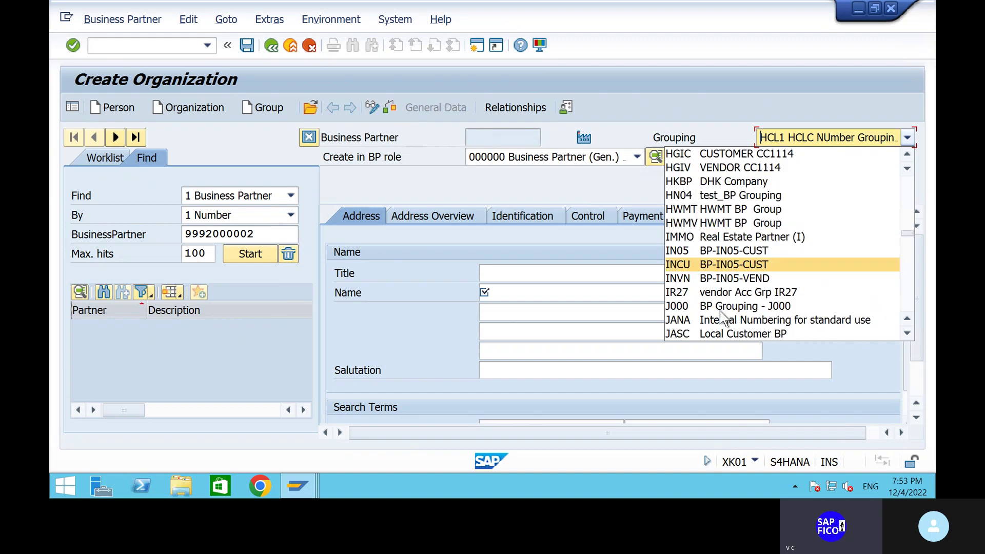
{"action": "scroll", "coordinate": [719, 309], "scroll_direction": "up", "scroll_amount": 5}
{"action": "scroll", "coordinate": [719, 310], "scroll_direction": "down", "scroll_amount": 2}
{"action": "scroll", "coordinate": [720, 313], "scroll_direction": "down", "scroll_amount": 12}
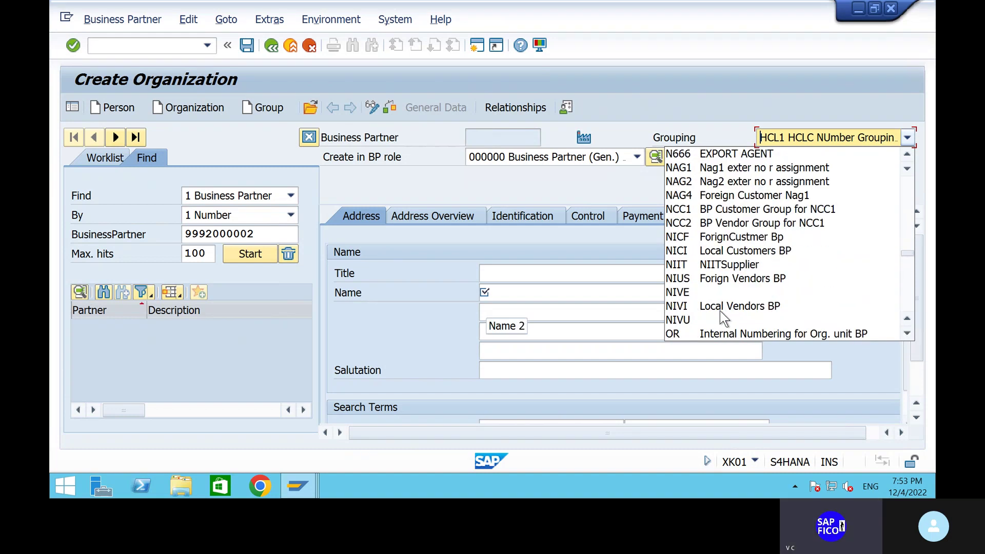
{"action": "scroll", "coordinate": [723, 317], "scroll_direction": "down", "scroll_amount": 3}
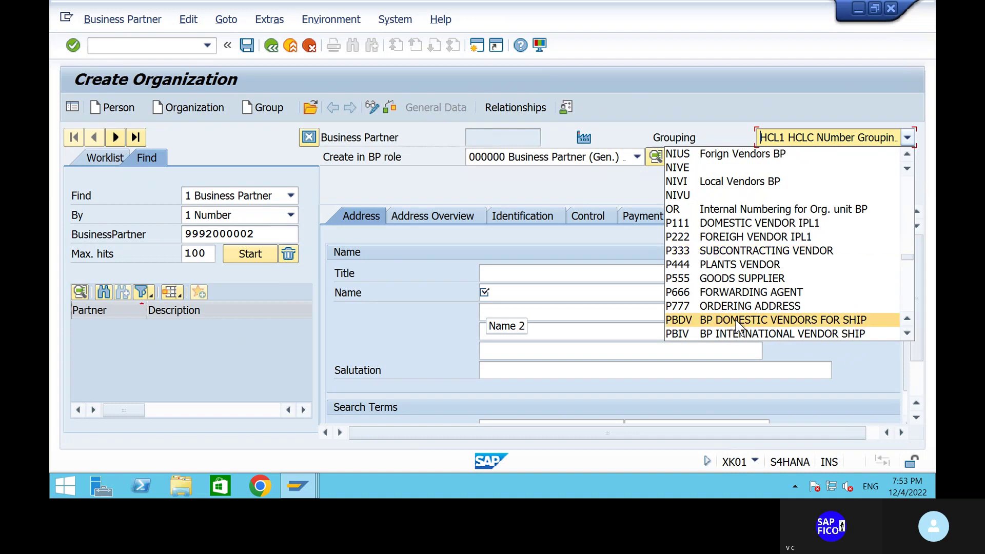
{"action": "left_click", "coordinate": [739, 320]}
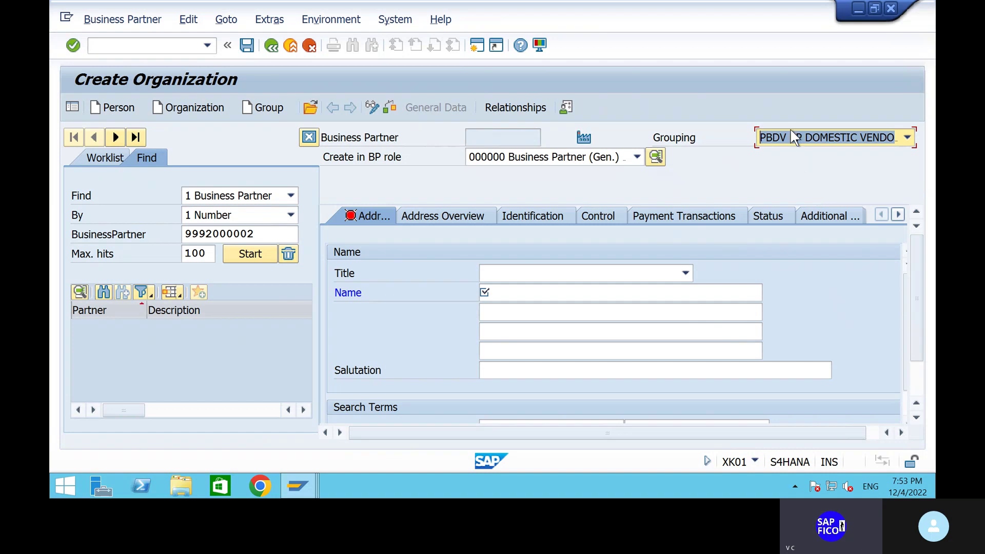
{"action": "left_click", "coordinate": [791, 136]}
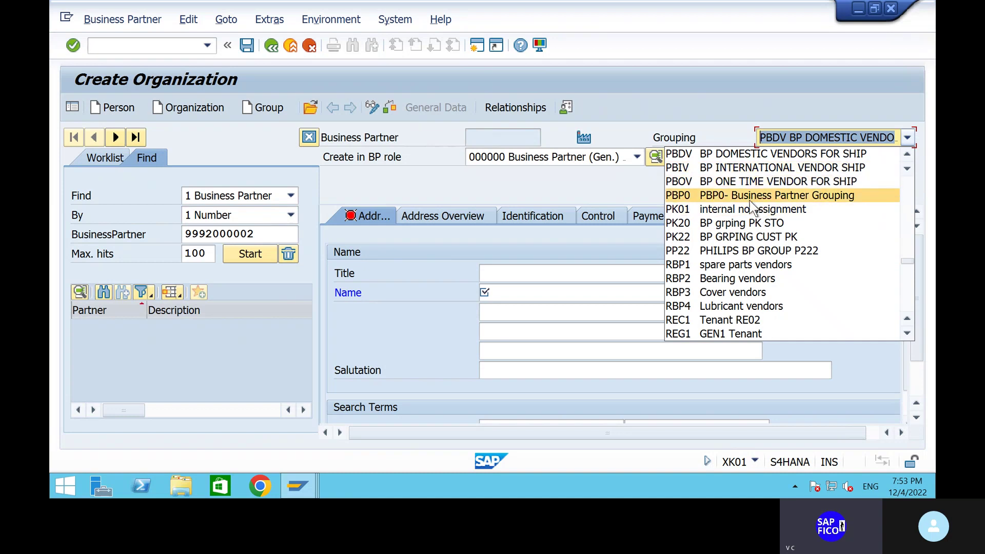
{"action": "scroll", "coordinate": [753, 250], "scroll_direction": "up", "scroll_amount": 2}
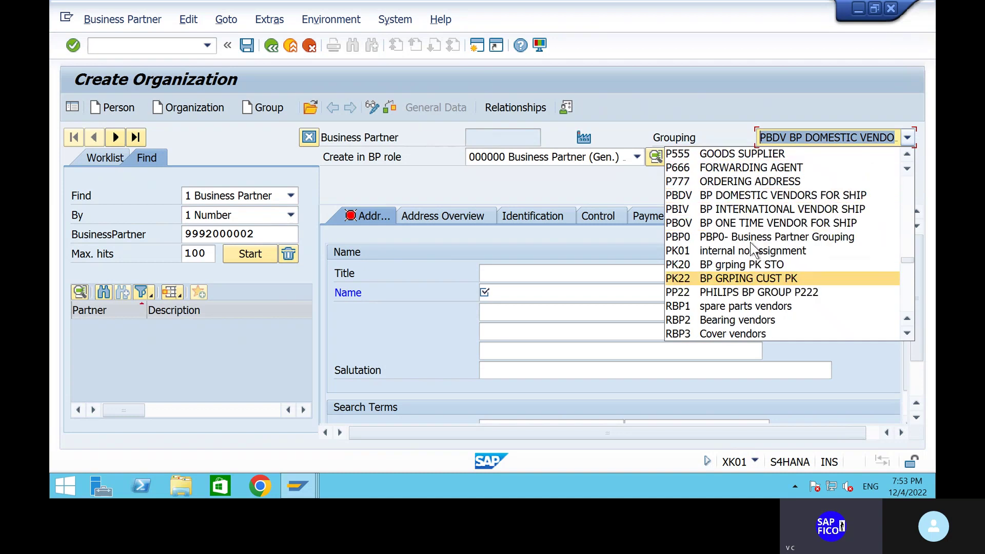
{"action": "scroll", "coordinate": [753, 249], "scroll_direction": "up", "scroll_amount": 1}
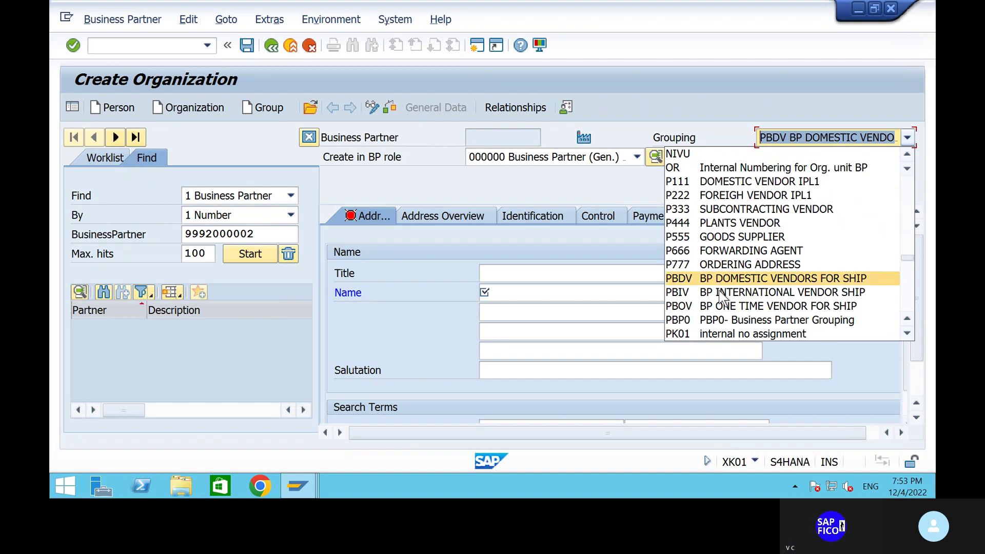
{"action": "left_click", "coordinate": [742, 283]}
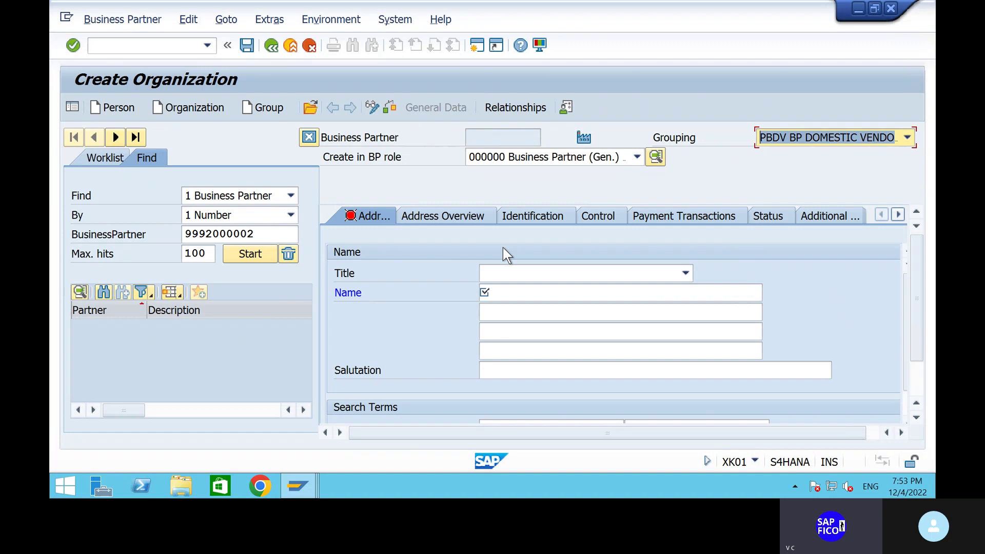
Set the organization's title to 0003 Company and enter the name RAJU EXPORTS in the address data
{"action": "left_click", "coordinate": [557, 269]}
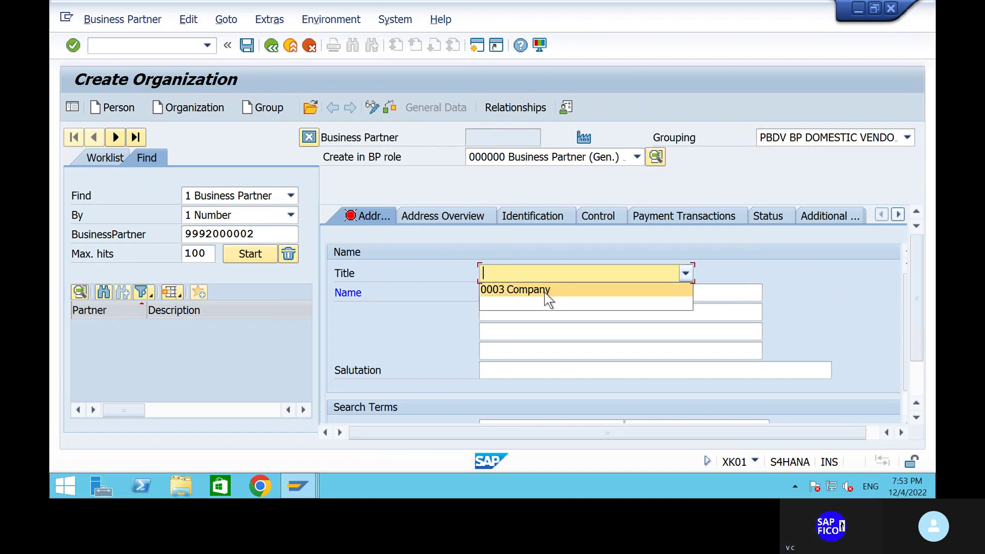
{"action": "left_click", "coordinate": [543, 290]}
{"action": "left_click", "coordinate": [482, 270]}
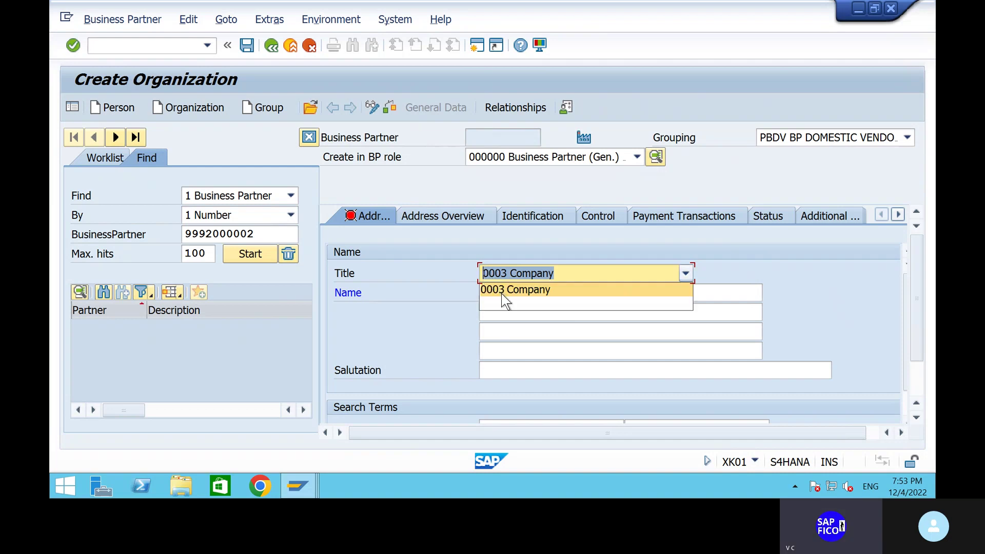
{"action": "left_click", "coordinate": [568, 297]}
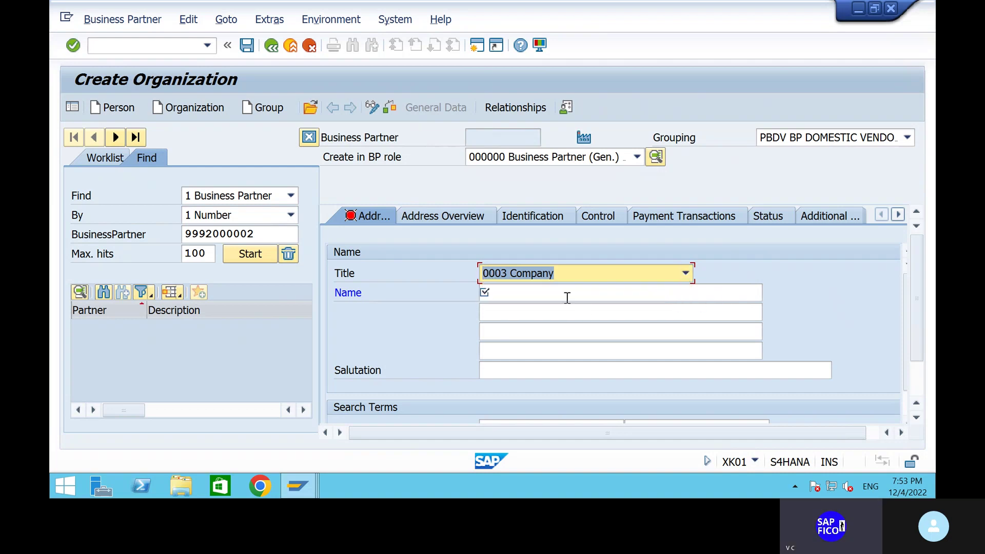
{"action": "left_click", "coordinate": [563, 295]}
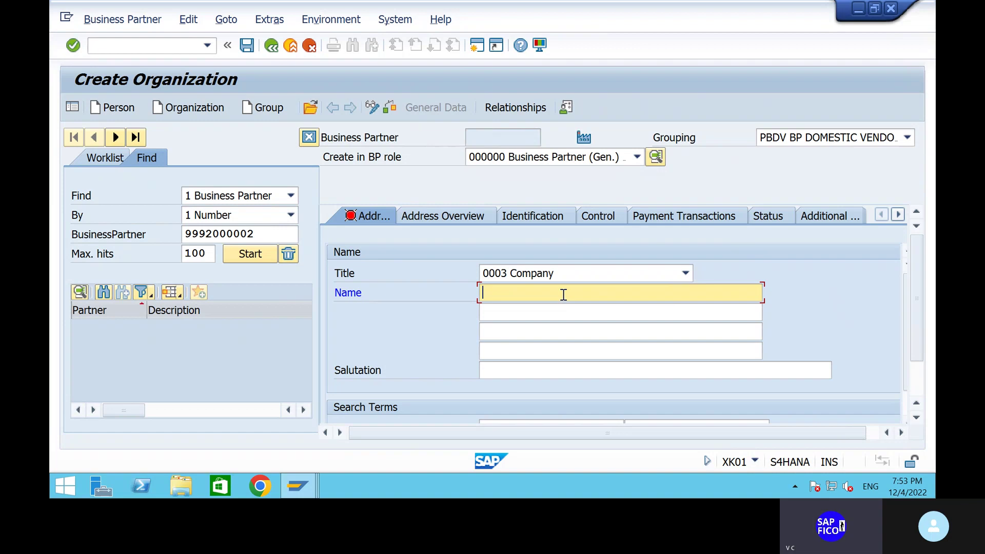
{"action": "type", "text": "RAJU"}
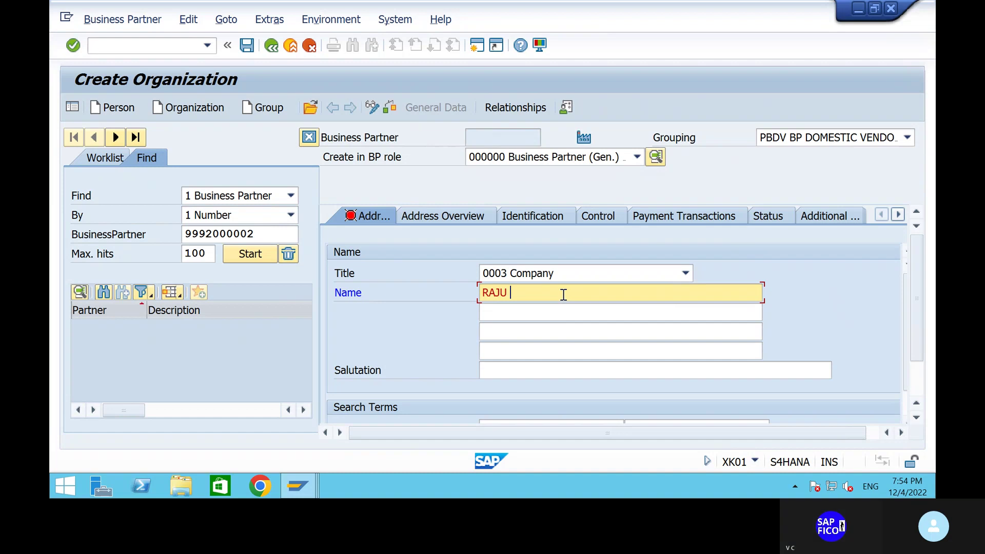
{"action": "type", "text": "E"}
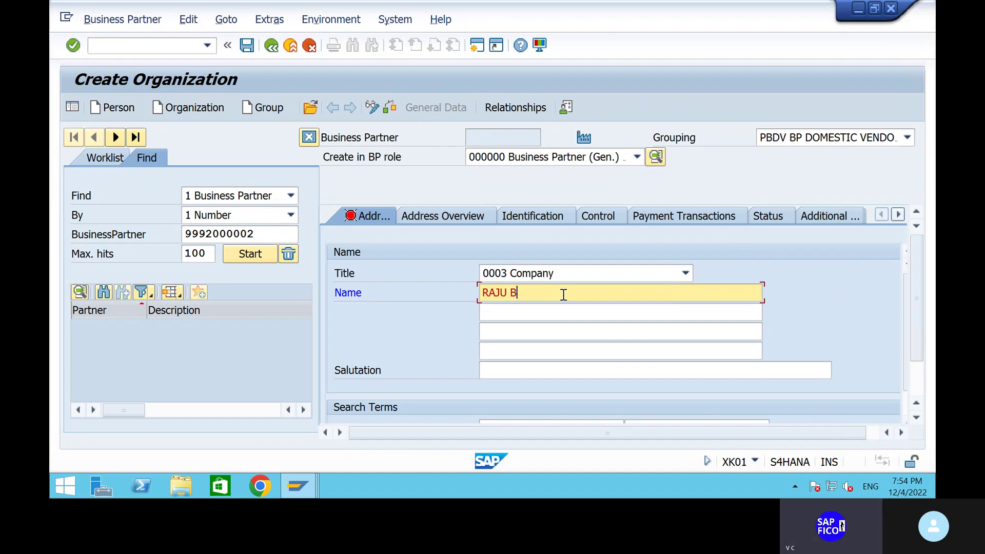
{"action": "key", "text": "BackSpace"}
{"action": "type", "text": "EXPORTS"}
Enter RAJU -SHIP as the organization's first search term
{"action": "scroll", "coordinate": [505, 356], "scroll_direction": "down", "scroll_amount": 3}
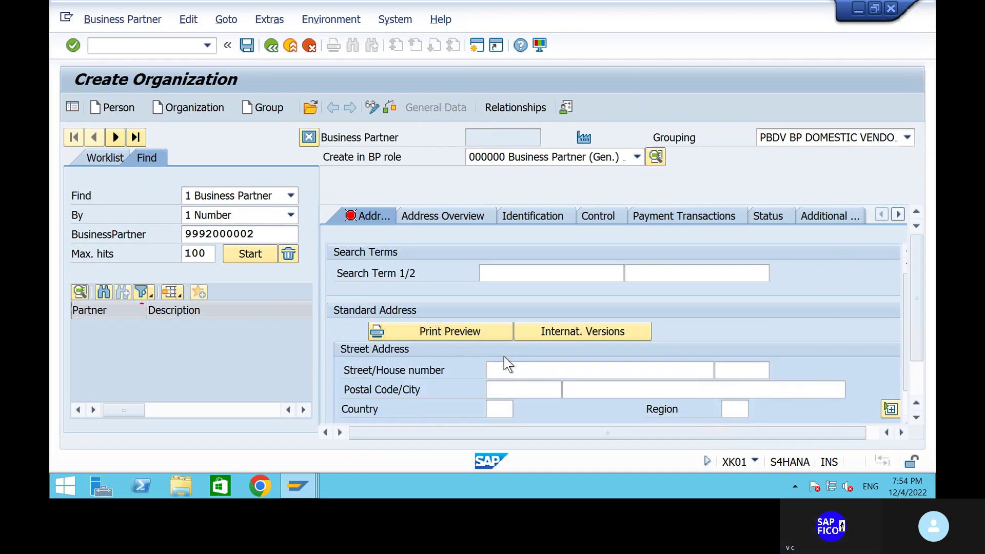
{"action": "left_click", "coordinate": [516, 277]}
{"action": "type", "text": "RA"}
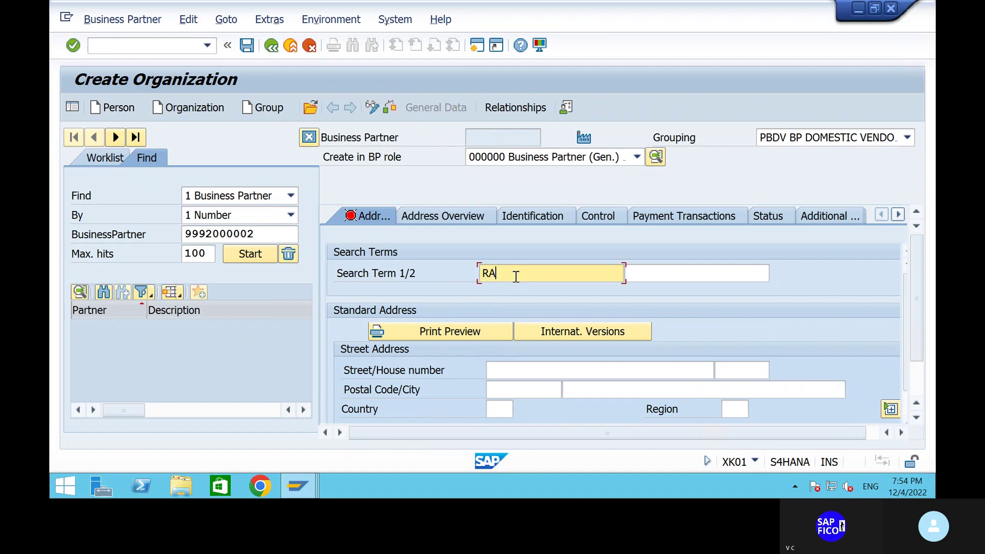
{"action": "type", "text": "JU -SHIP"}
Enter the street and postal code in the standard address and set its country to IN
{"action": "left_click", "coordinate": [553, 372]}
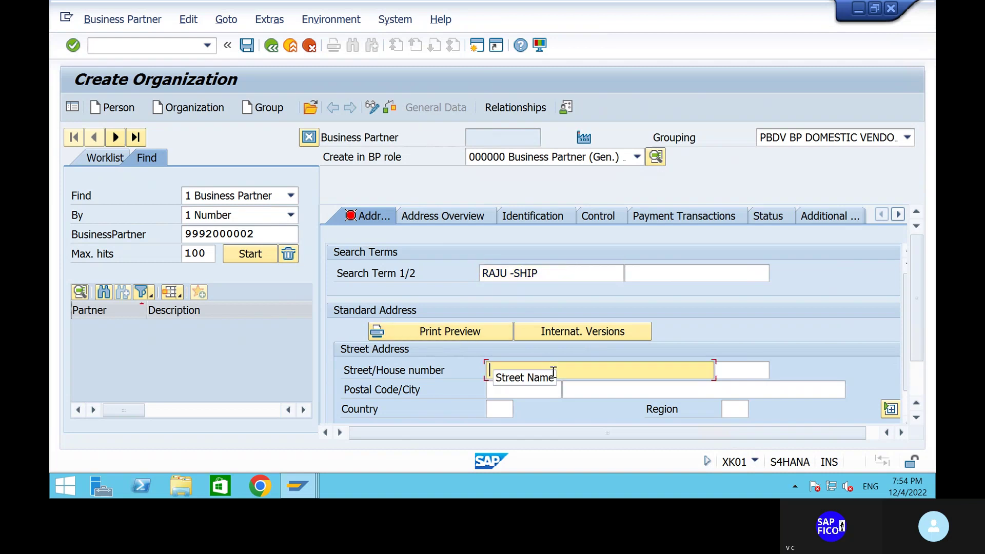
{"action": "type", "text": "MKP"}
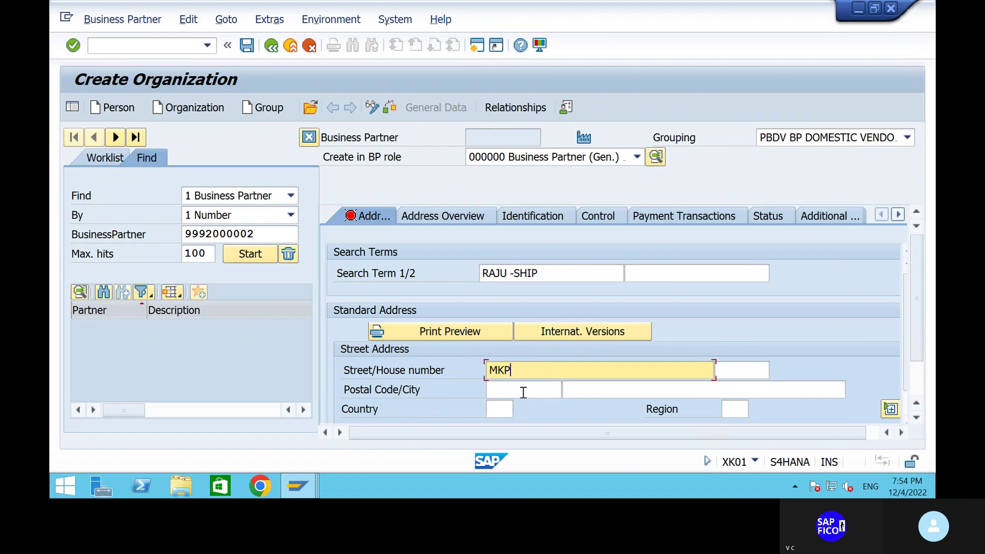
{"action": "left_click", "coordinate": [523, 390]}
{"action": "type", "text": "530011"}
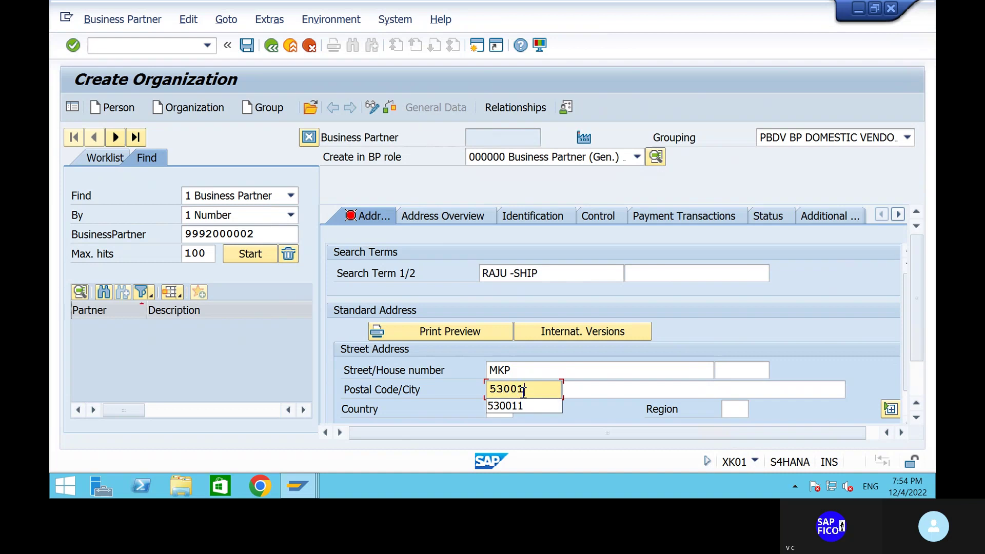
{"action": "left_click", "coordinate": [500, 409]}
{"action": "type", "text": "IN"}
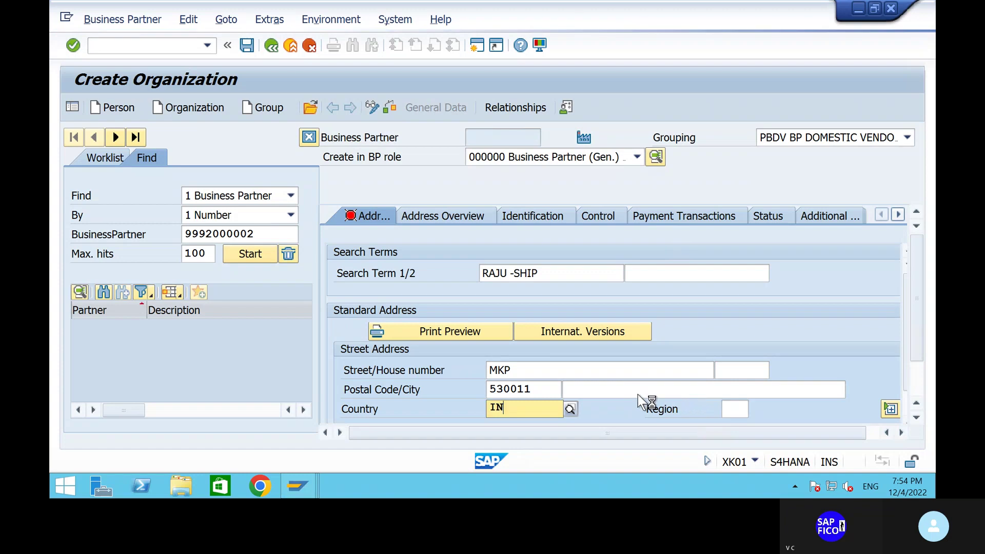
{"action": "left_click", "coordinate": [519, 353]}
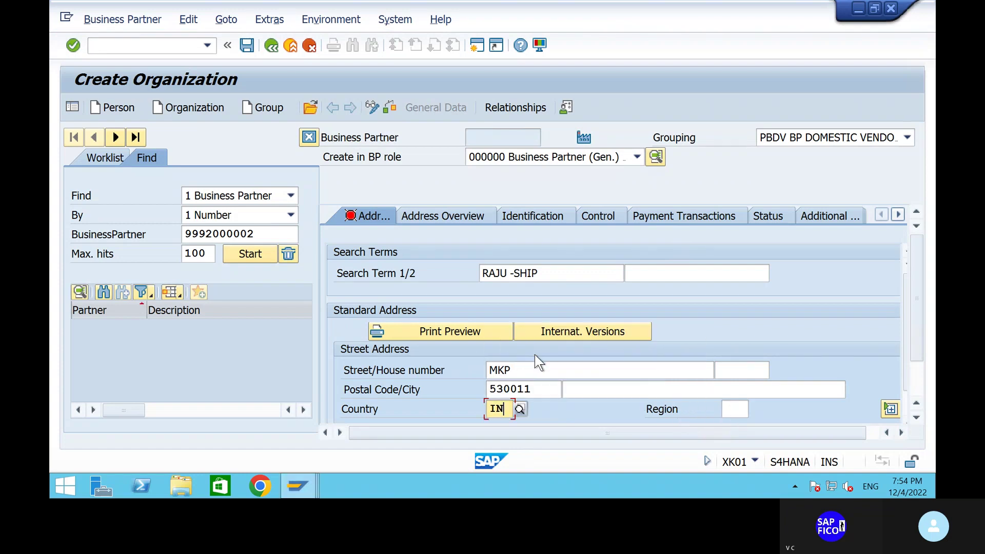
Set the standard address's region to 01 and fill in the city
{"action": "left_click", "coordinate": [739, 409]}
{"action": "type", "text": "01"}
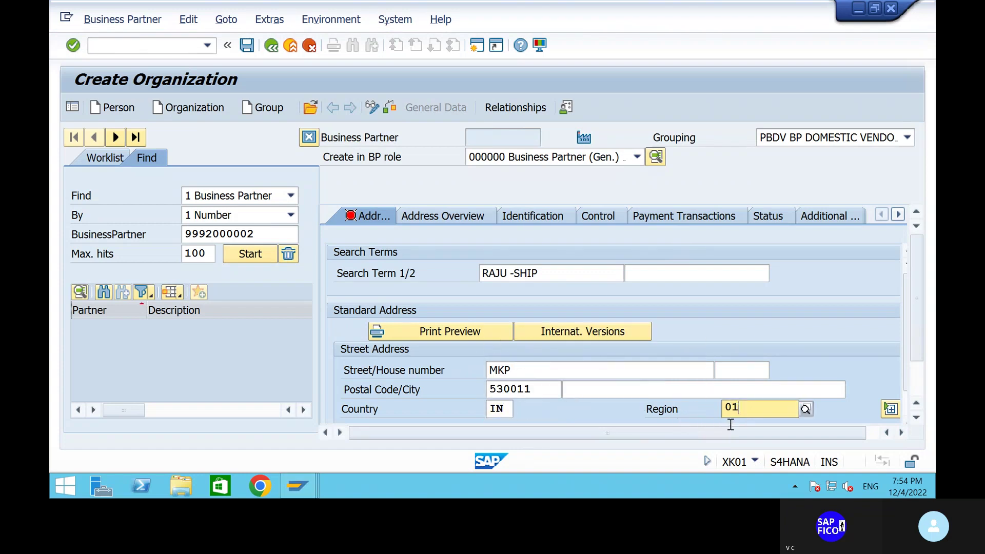
{"action": "left_click", "coordinate": [750, 437]}
{"action": "key", "text": "Return"}
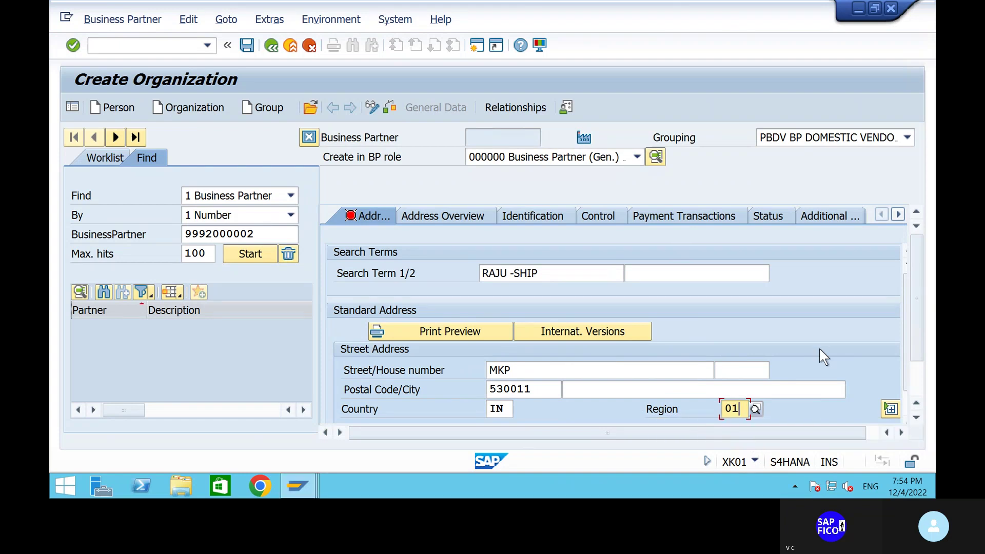
{"action": "scroll", "coordinate": [780, 368], "scroll_direction": "down", "scroll_amount": 1}
{"action": "left_click", "coordinate": [599, 351]}
{"action": "type", "text": "VSKP"}
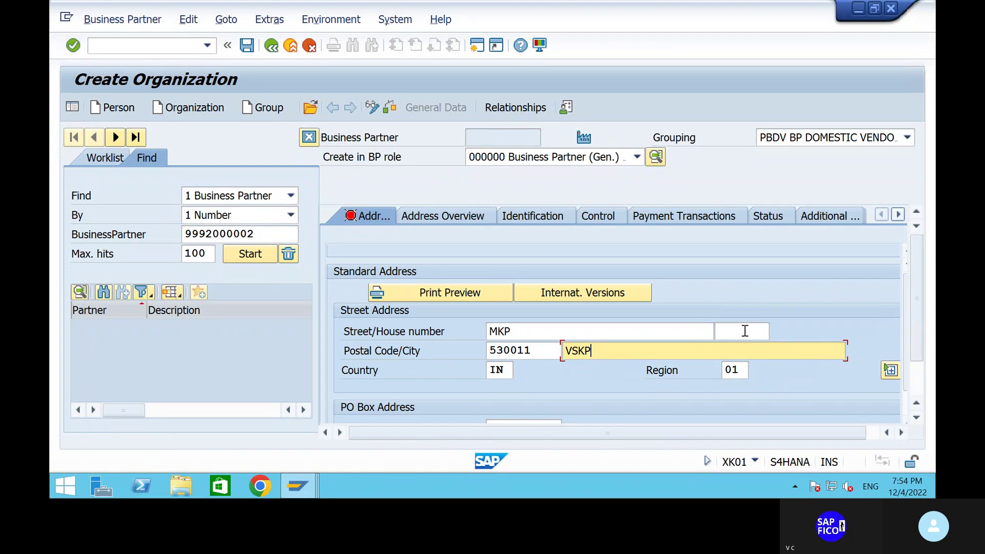
Fill in the PO box number and the PO box postal code in the PO box address
{"action": "scroll", "coordinate": [767, 273], "scroll_direction": "down", "scroll_amount": 3}
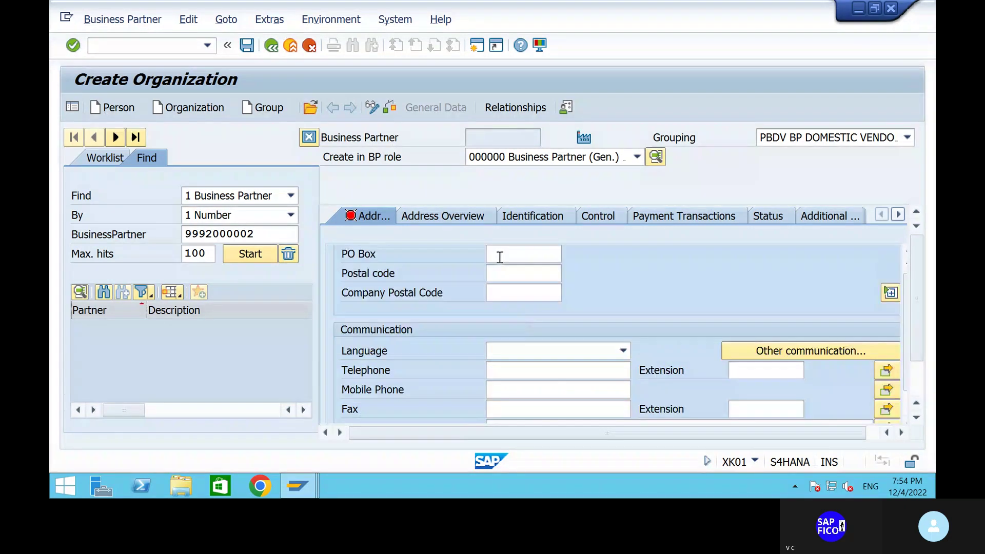
{"action": "left_click", "coordinate": [498, 255]}
{"action": "type", "text": "100"}
{"action": "left_click", "coordinate": [501, 274]}
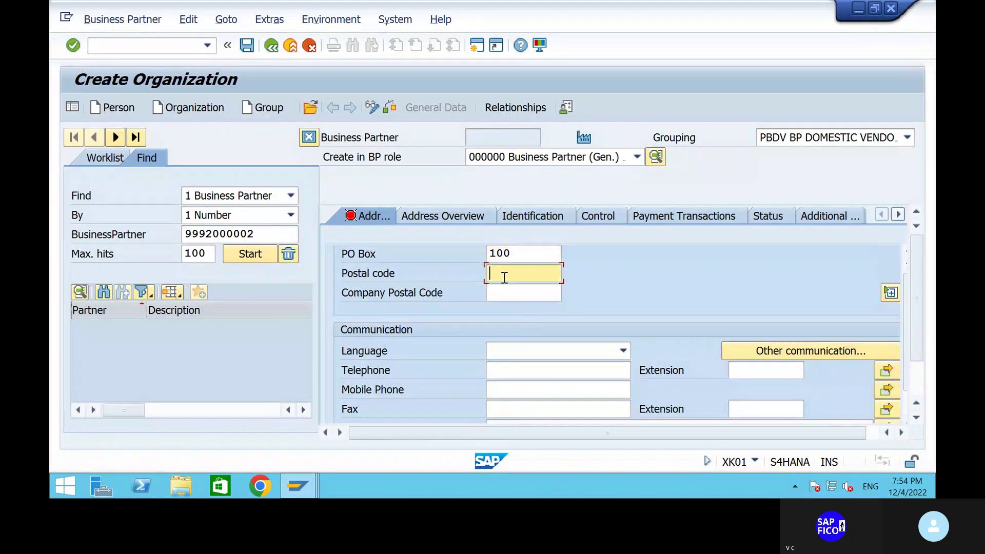
{"action": "type", "text": "53"}
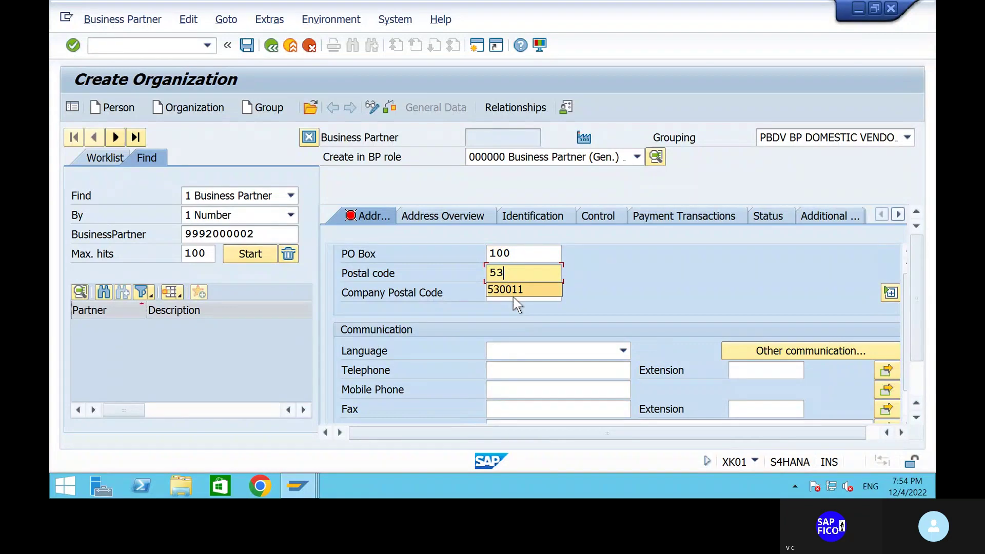
{"action": "left_click", "coordinate": [505, 290]}
{"action": "scroll", "coordinate": [582, 303], "scroll_direction": "up", "scroll_amount": 3}
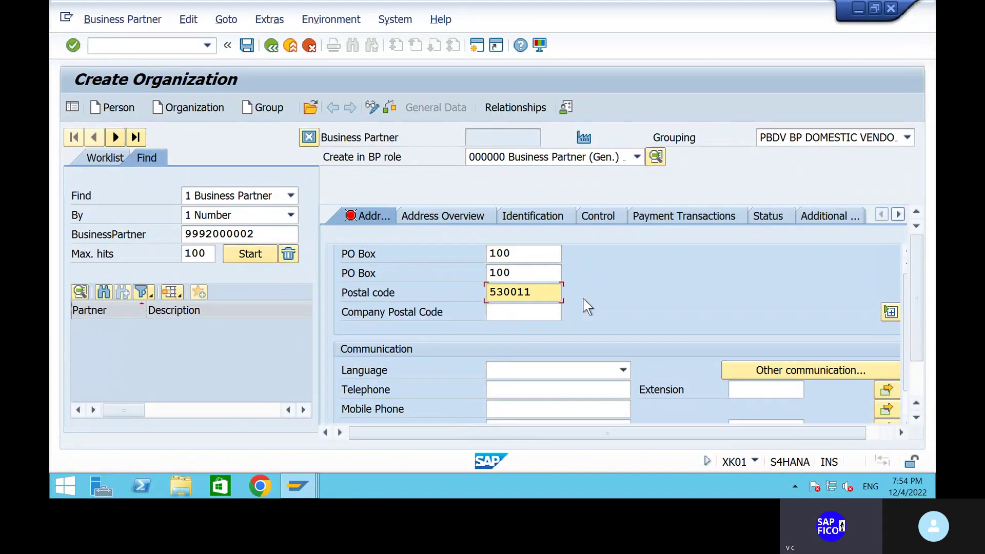
Set the organization's communication language to EN English
{"action": "scroll", "coordinate": [594, 363], "scroll_direction": "down", "scroll_amount": 3}
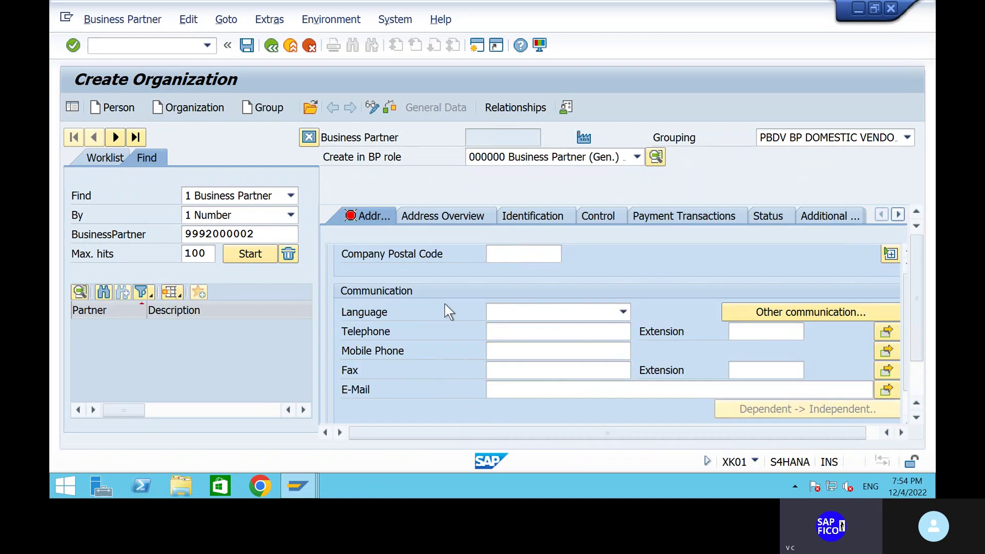
{"action": "scroll", "coordinate": [446, 307], "scroll_direction": "up", "scroll_amount": 5}
{"action": "scroll", "coordinate": [655, 372], "scroll_direction": "down", "scroll_amount": 6}
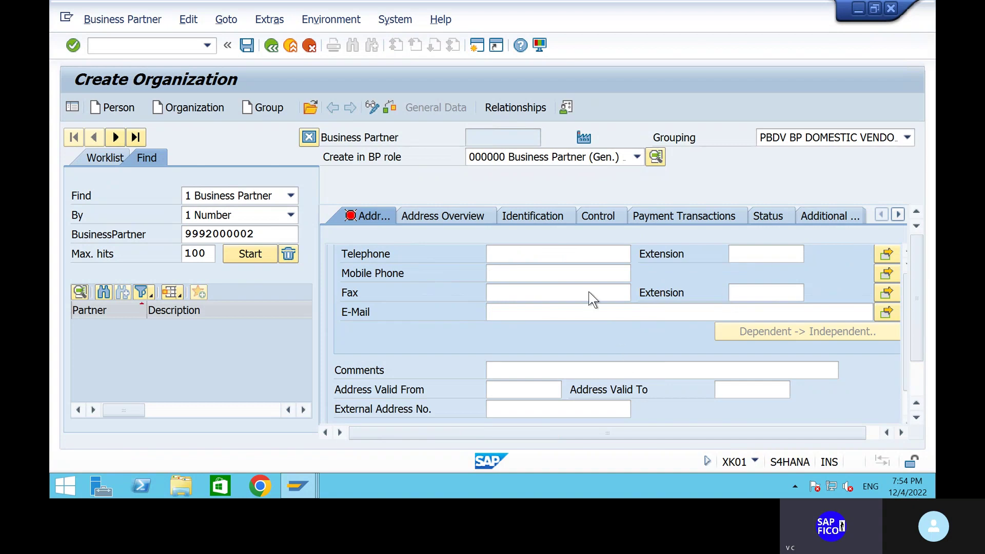
{"action": "scroll", "coordinate": [681, 323], "scroll_direction": "up", "scroll_amount": 3}
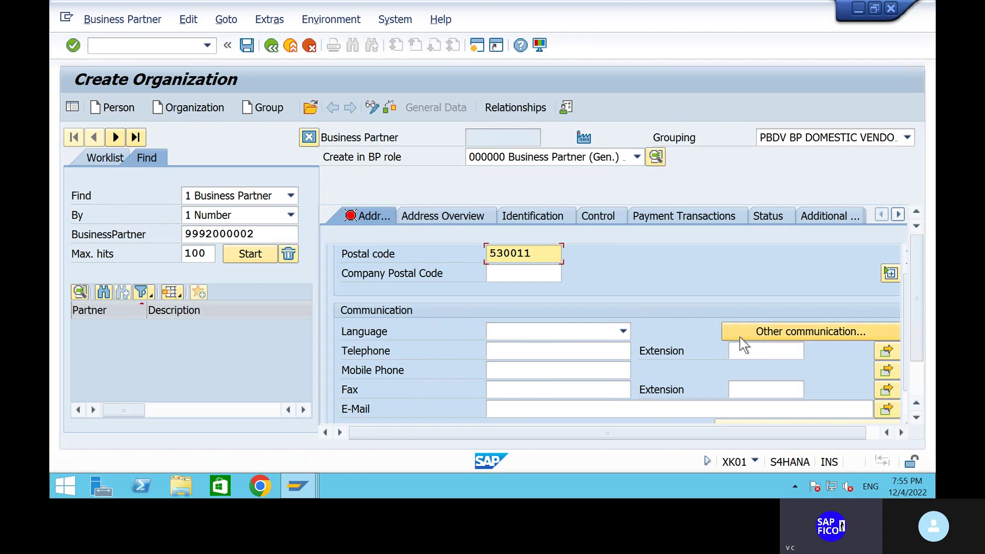
{"action": "left_click", "coordinate": [564, 332]}
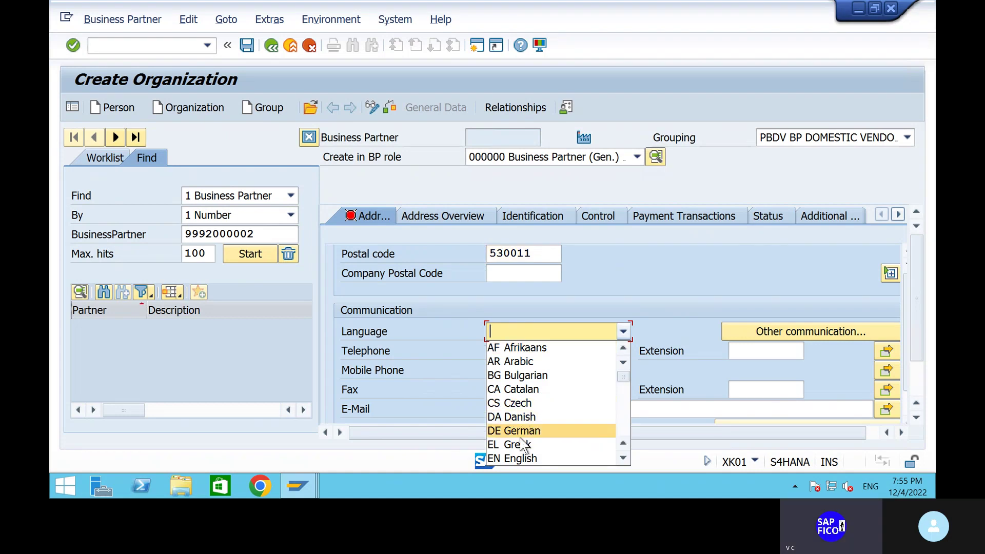
{"action": "left_click", "coordinate": [528, 458]}
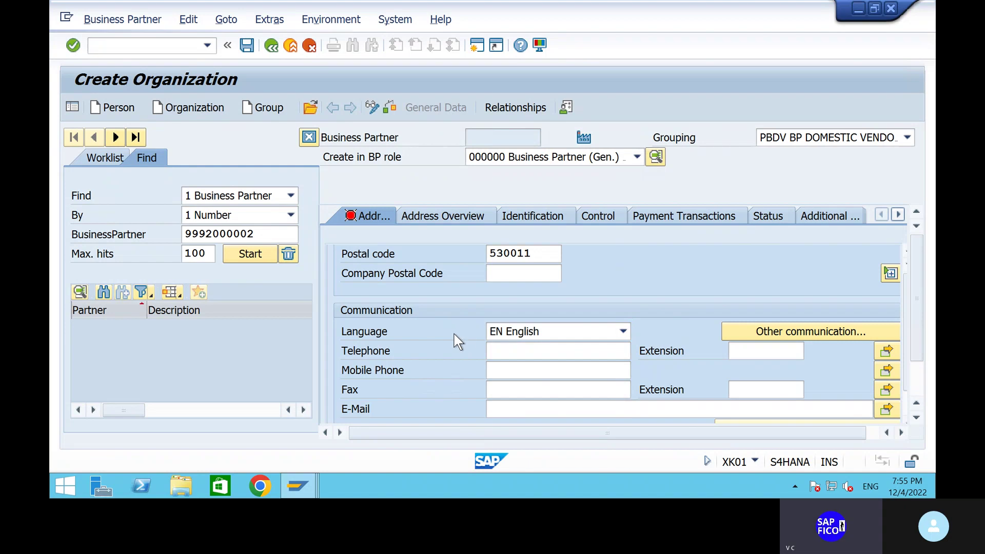
Check the new organization's data for errors and save the business partner
{"action": "scroll", "coordinate": [457, 341], "scroll_direction": "up", "scroll_amount": 2}
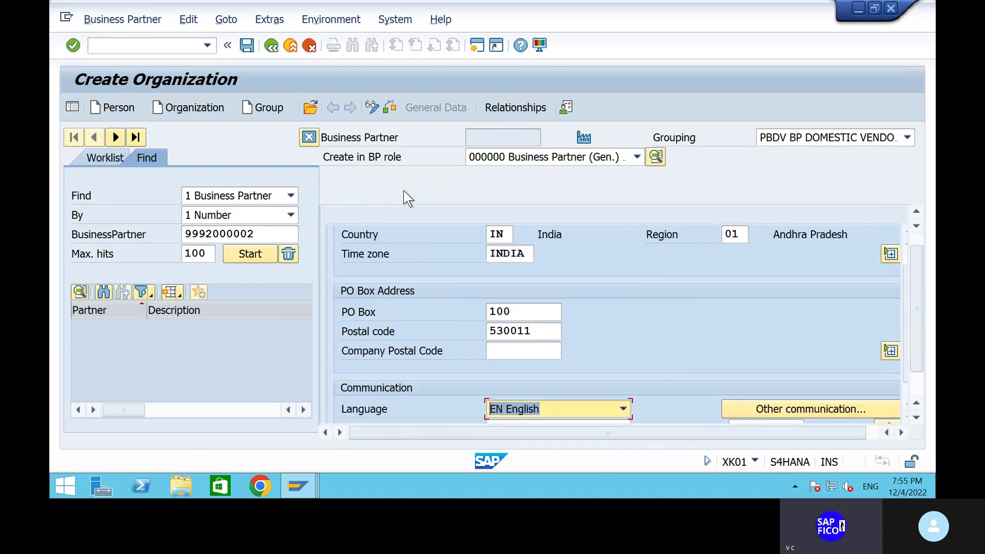
{"action": "scroll", "coordinate": [431, 235], "scroll_direction": "up", "scroll_amount": 6}
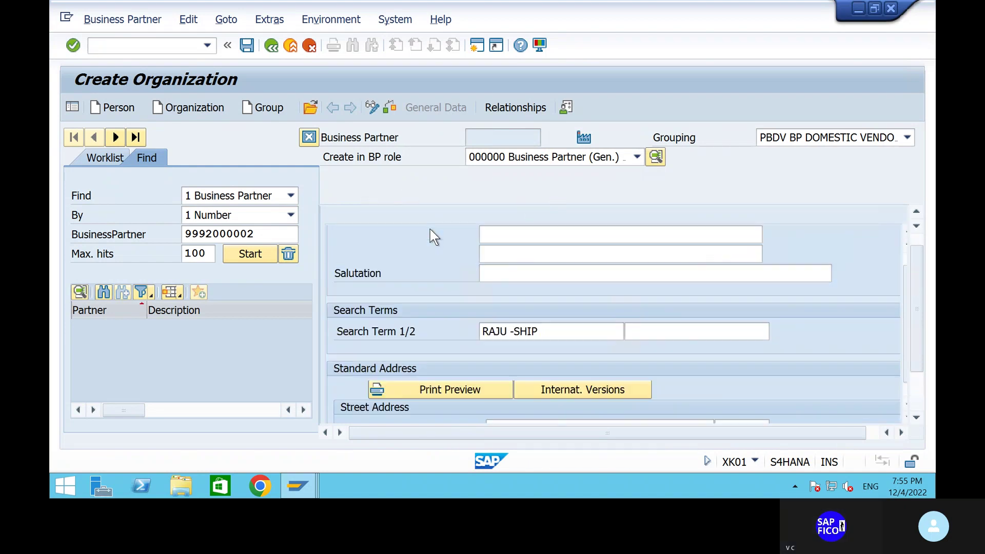
{"action": "scroll", "coordinate": [429, 229], "scroll_direction": "up", "scroll_amount": 1}
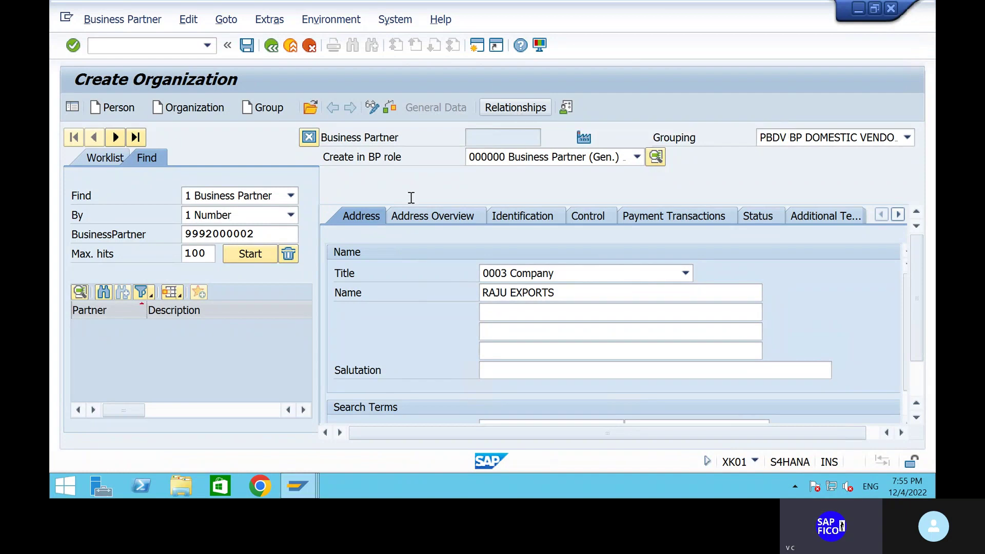
{"action": "left_click", "coordinate": [389, 107]}
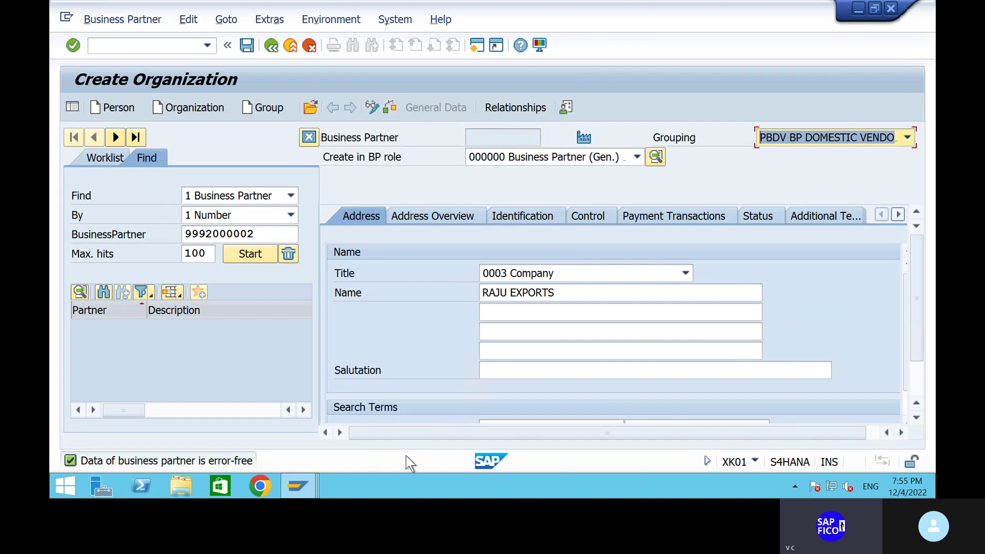
{"action": "left_click", "coordinate": [247, 46]}
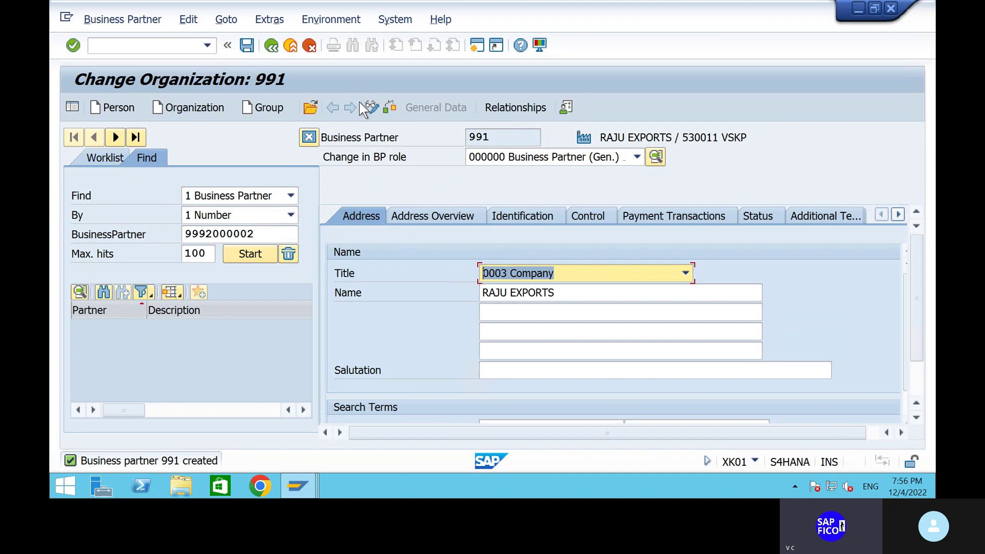
Change the saved organization's BP role to FLVN00 Supplier (FI)
{"action": "left_click", "coordinate": [490, 158]}
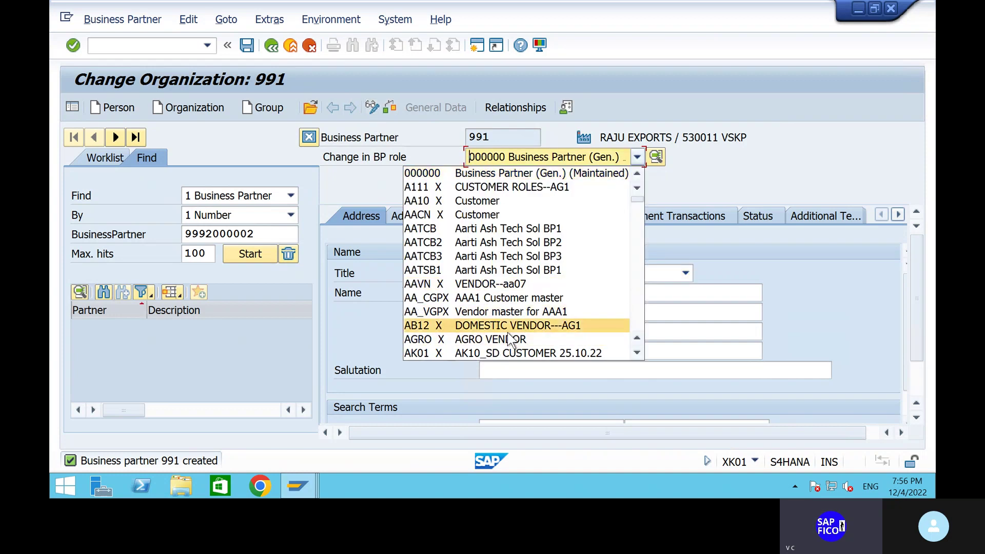
{"action": "scroll", "coordinate": [510, 339], "scroll_direction": "down", "scroll_amount": 4}
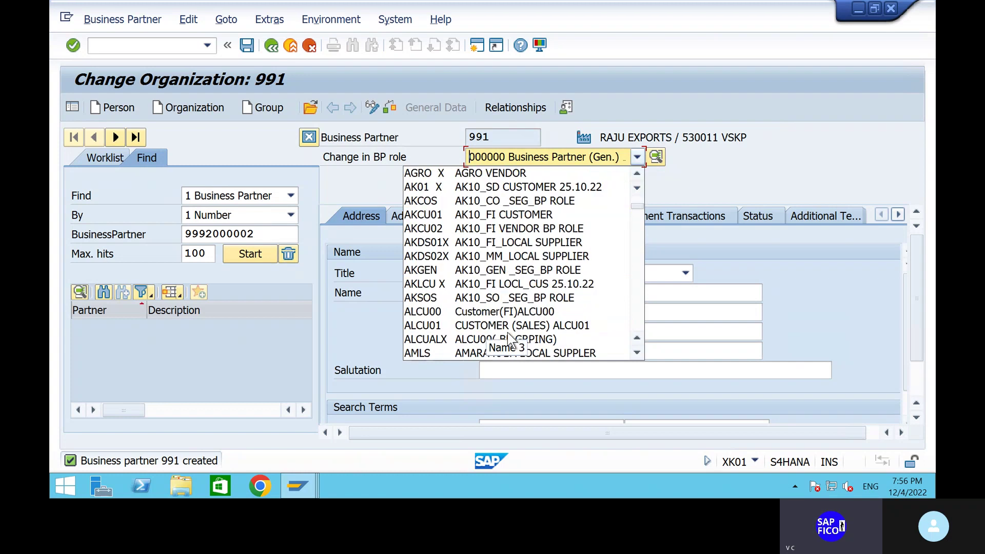
{"action": "scroll", "coordinate": [509, 340], "scroll_direction": "down", "scroll_amount": 2}
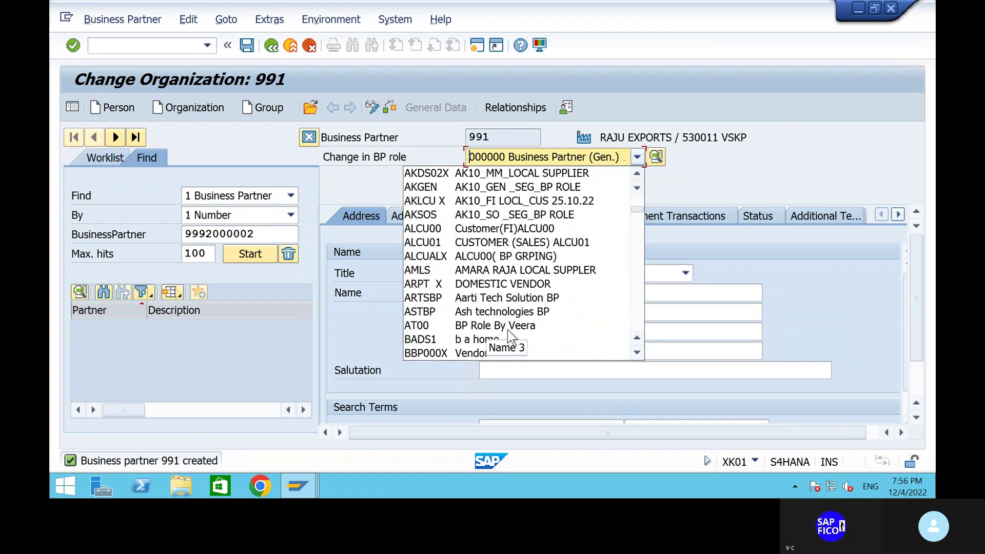
{"action": "scroll", "coordinate": [577, 314], "scroll_direction": "down", "scroll_amount": 2}
{"action": "scroll", "coordinate": [553, 324], "scroll_direction": "down", "scroll_amount": 3}
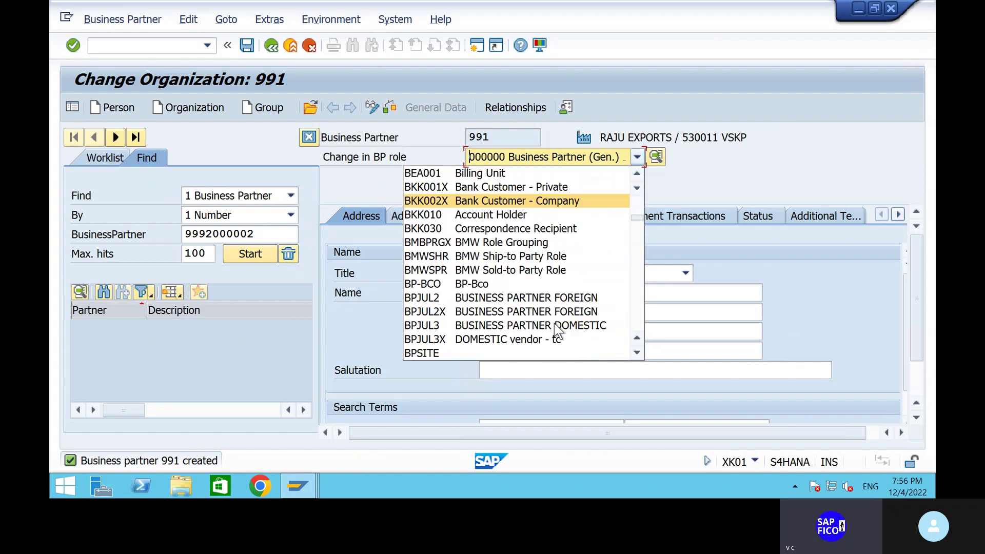
{"action": "scroll", "coordinate": [554, 324], "scroll_direction": "down", "scroll_amount": 3}
{"action": "scroll", "coordinate": [554, 324], "scroll_direction": "down", "scroll_amount": 6}
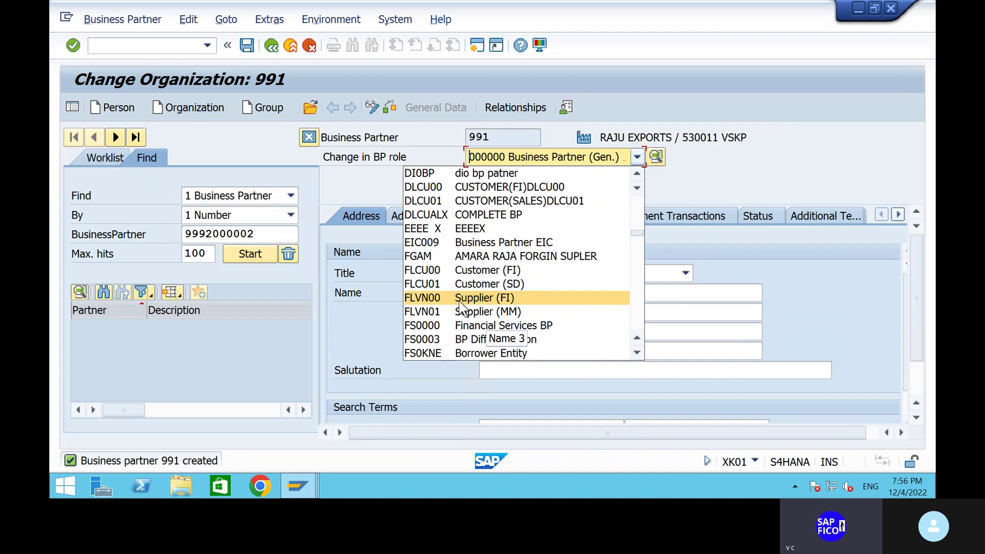
{"action": "left_click", "coordinate": [428, 299]}
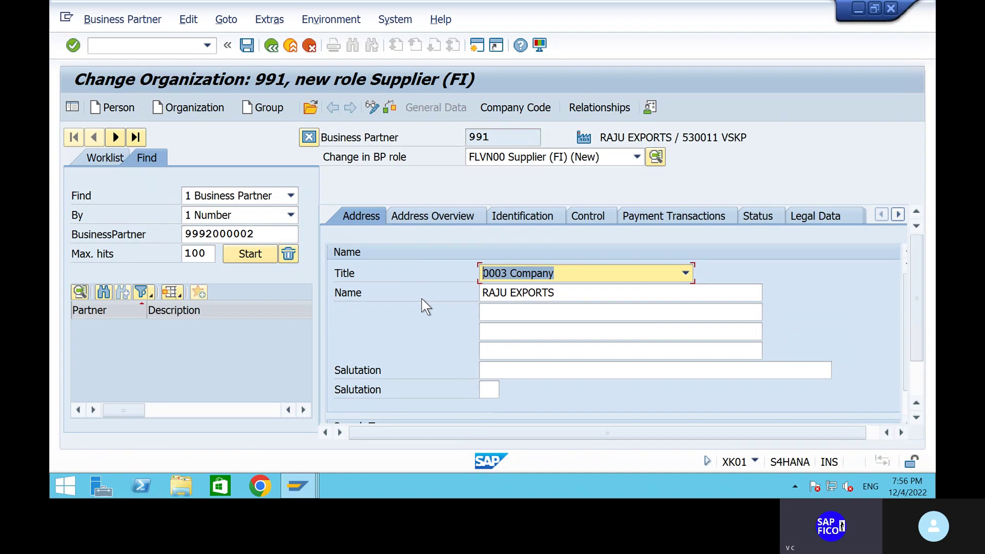
Open the supplier's company code data and assign company code SHIP
{"action": "left_click", "coordinate": [506, 109]}
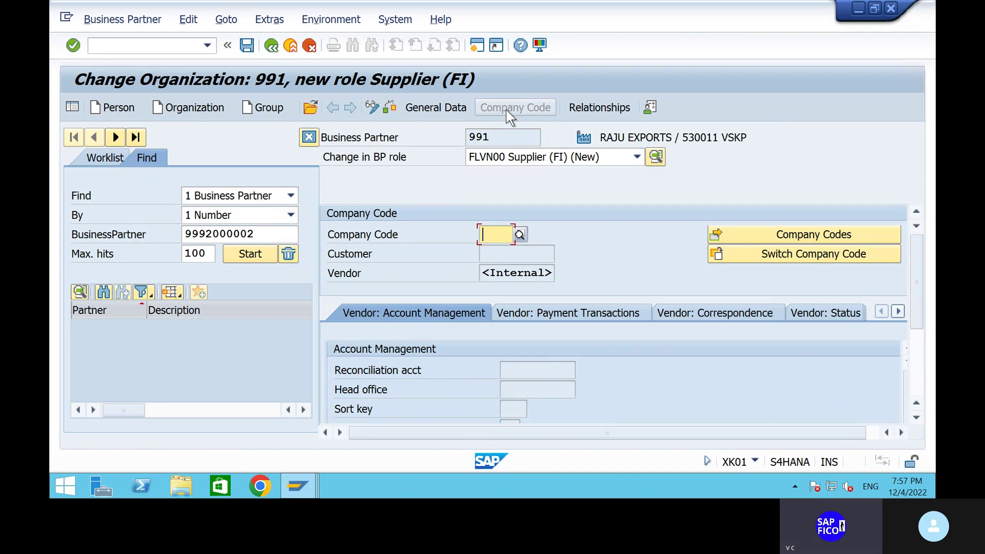
{"action": "type", "text": "SHIP"}
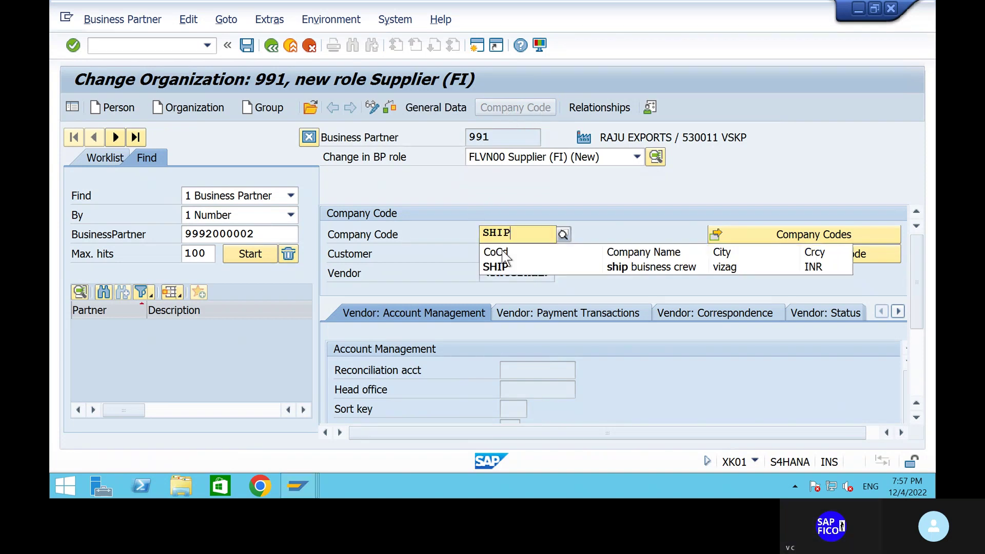
{"action": "left_click", "coordinate": [527, 271]}
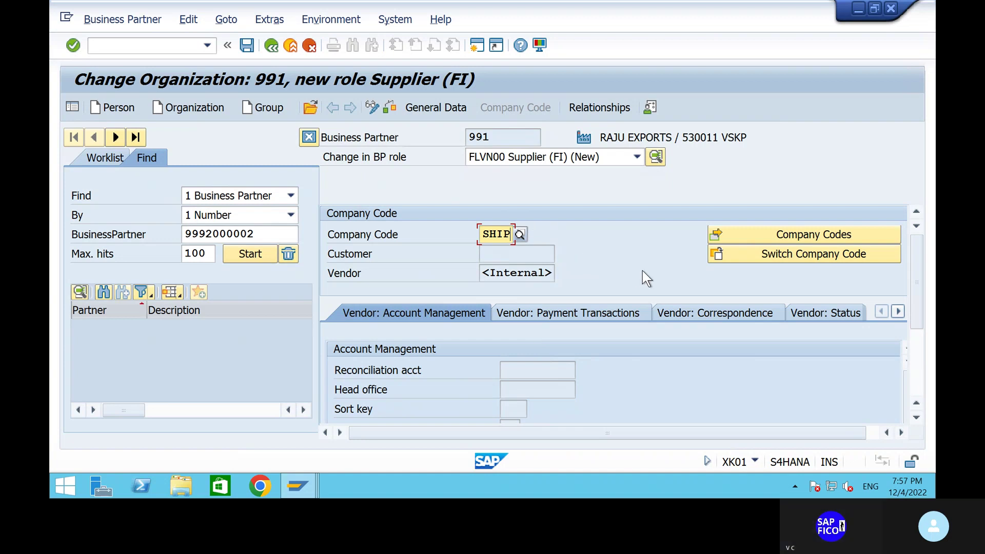
{"action": "key", "text": "Return"}
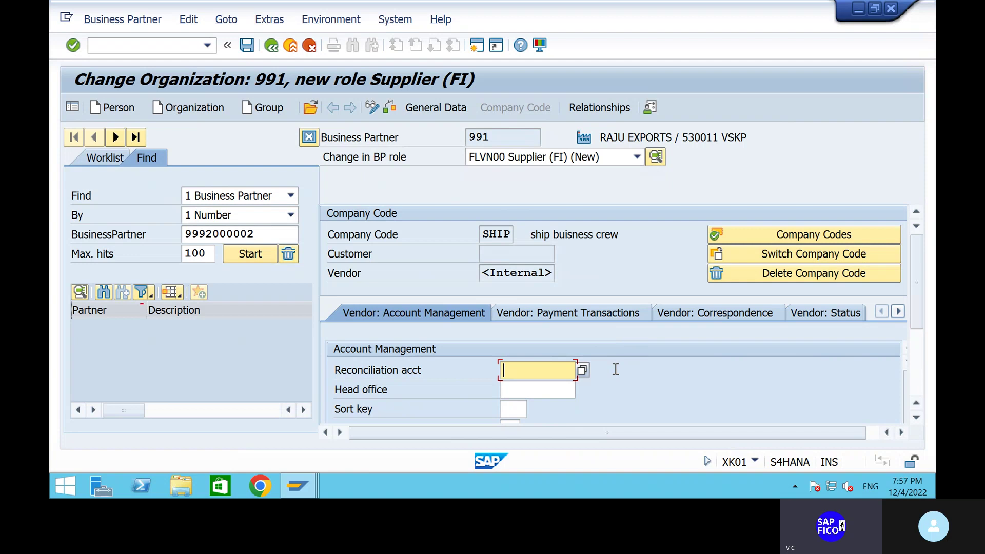
Assign reconciliation account 100500 VENDOR RECON ACCOUNT in the vendor's account management data
{"action": "left_click", "coordinate": [582, 371]}
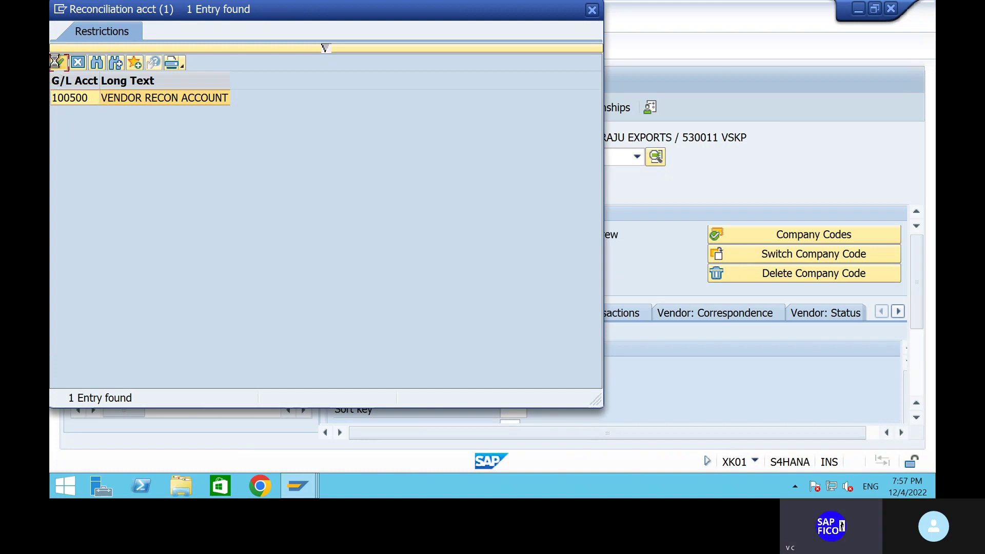
{"action": "left_click", "coordinate": [58, 62]}
{"action": "scroll", "coordinate": [721, 373], "scroll_direction": "down", "scroll_amount": 3}
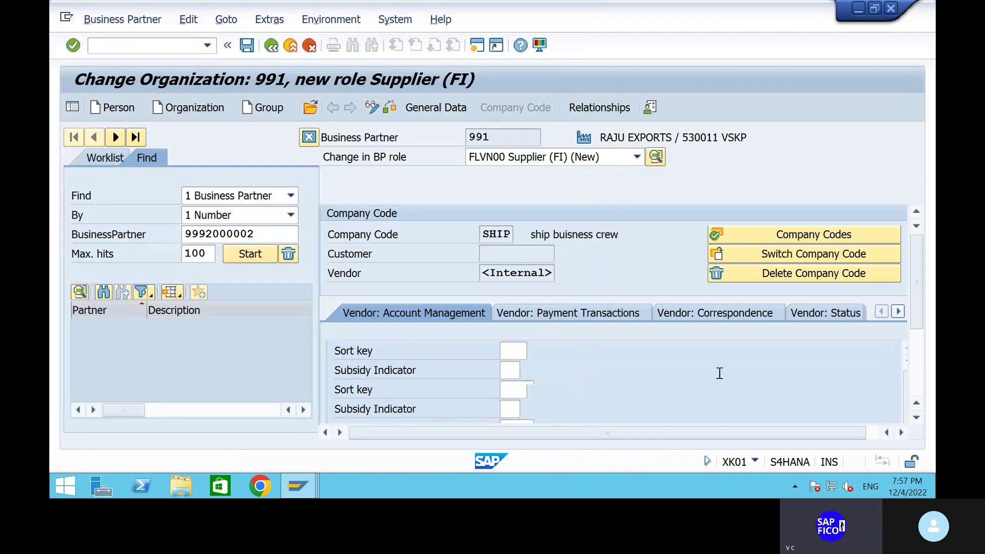
{"action": "left_click", "coordinate": [553, 313]}
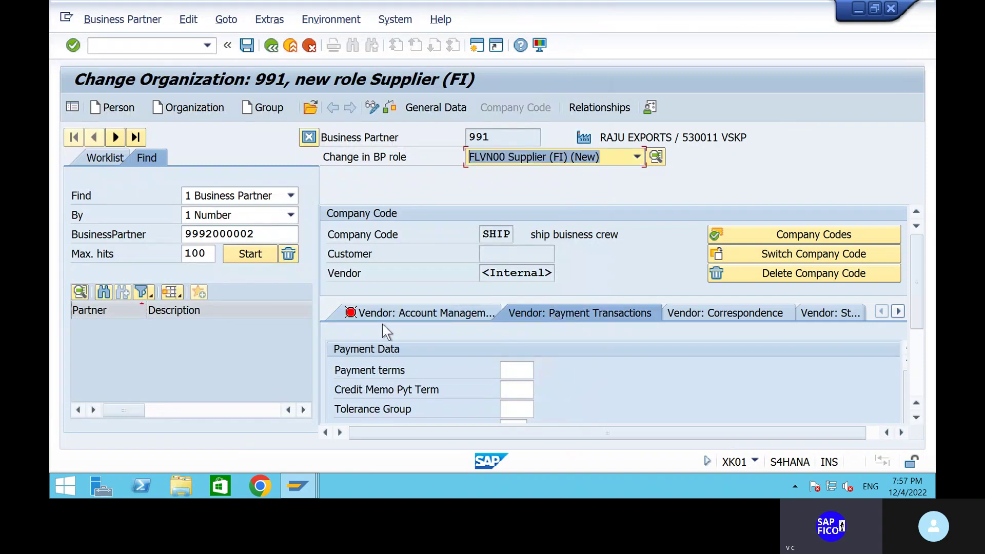
{"action": "key", "text": "Return"}
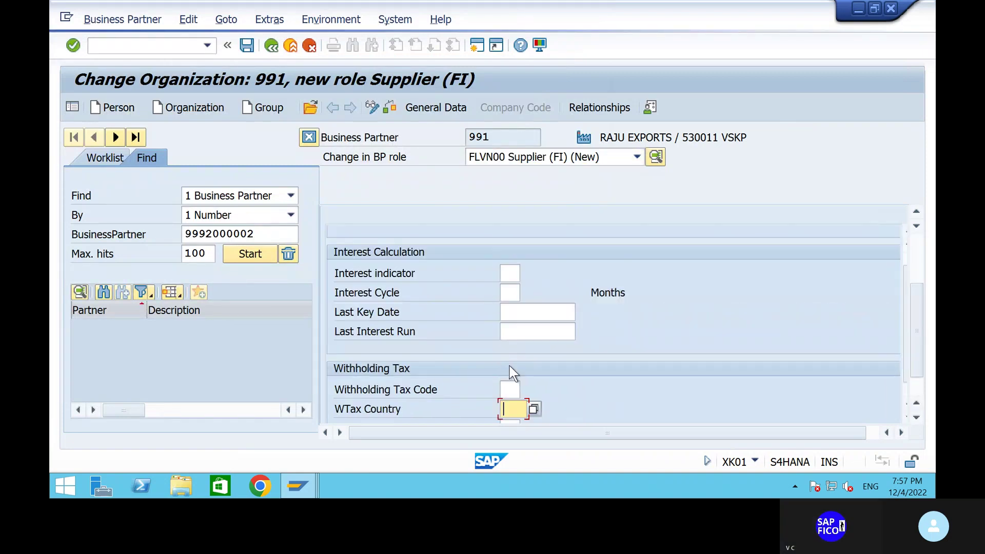
Set the sort key in the vendor's account management data to 012 Vendor number
{"action": "scroll", "coordinate": [512, 386], "scroll_direction": "up", "scroll_amount": 5}
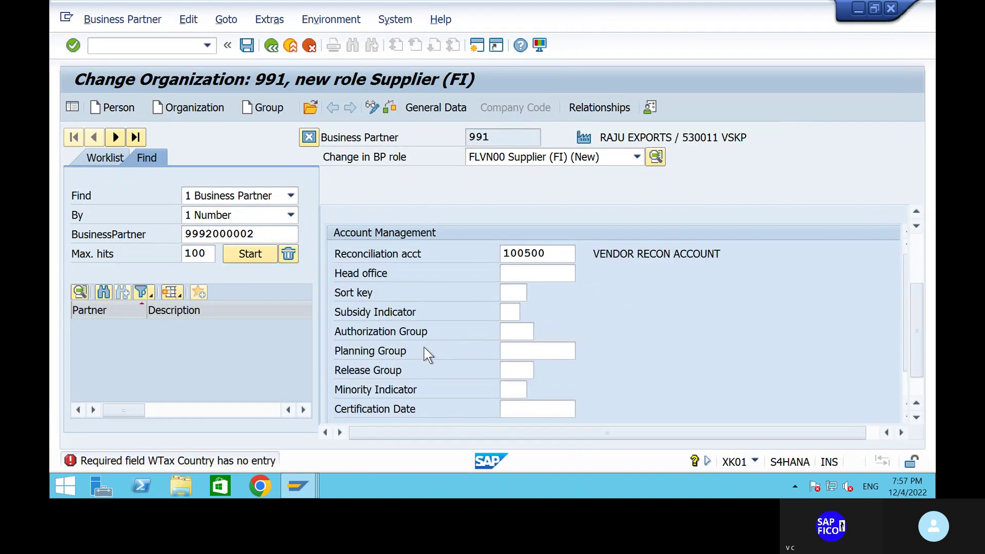
{"action": "left_click", "coordinate": [510, 294]}
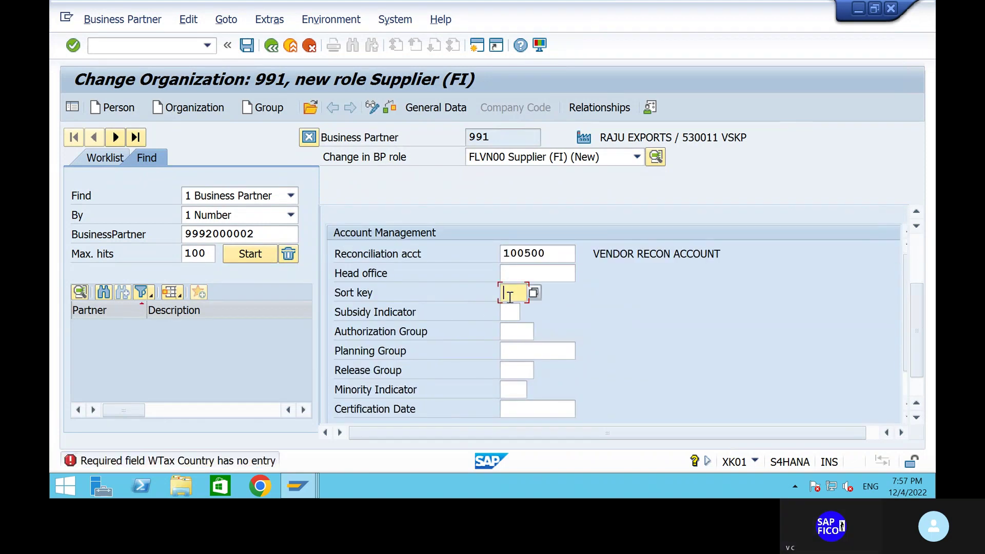
{"action": "type", "text": "012"}
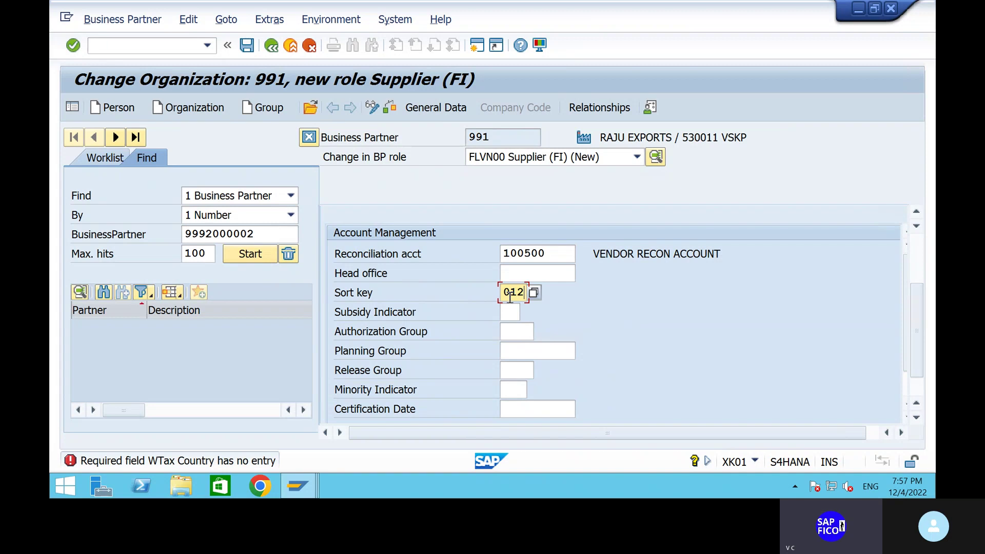
{"action": "left_click", "coordinate": [533, 292]}
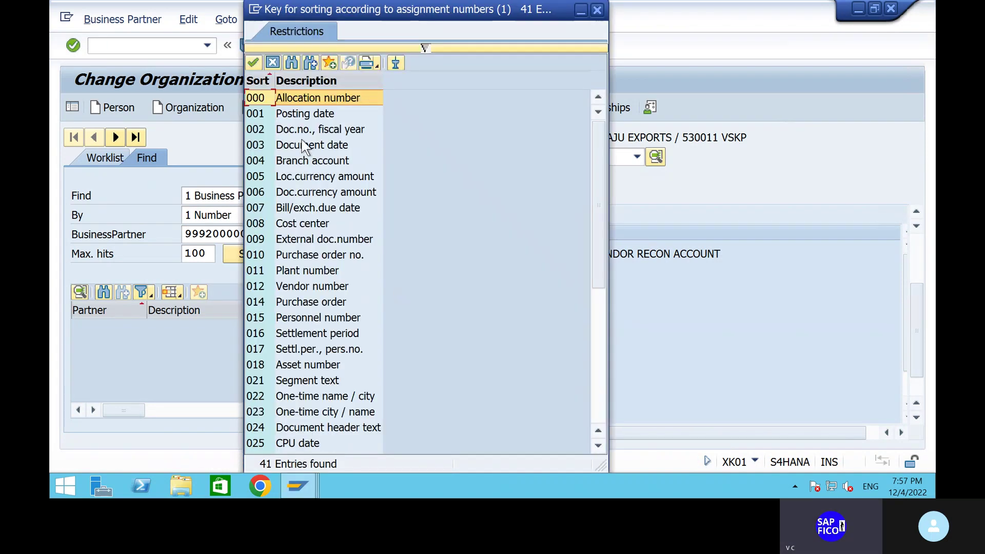
{"action": "left_click", "coordinate": [271, 113]}
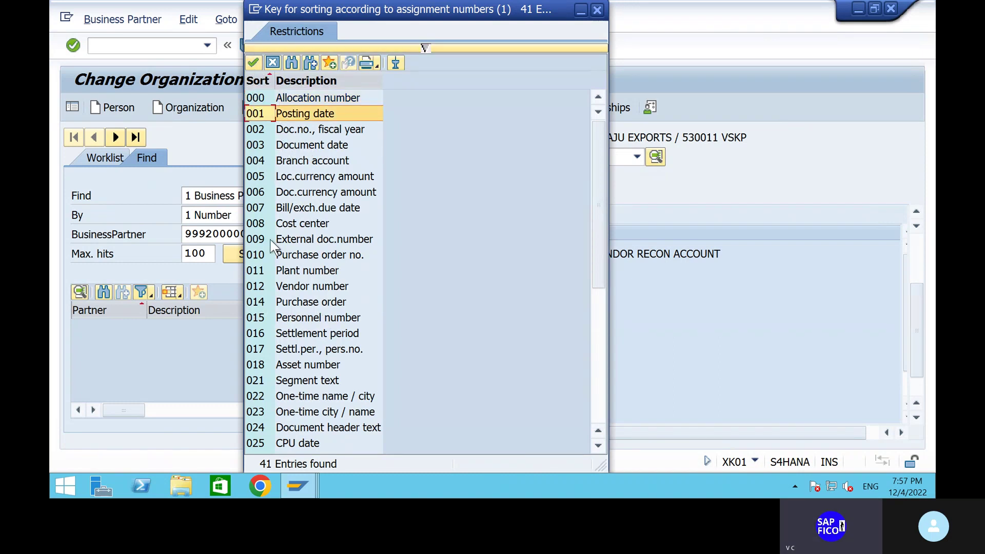
{"action": "left_click", "coordinate": [276, 289]}
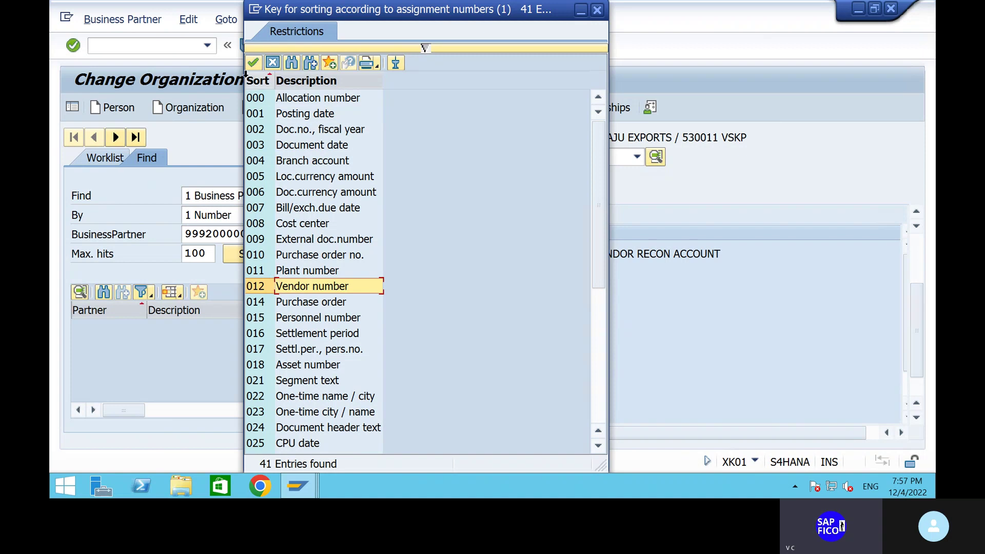
{"action": "left_click", "coordinate": [253, 62]}
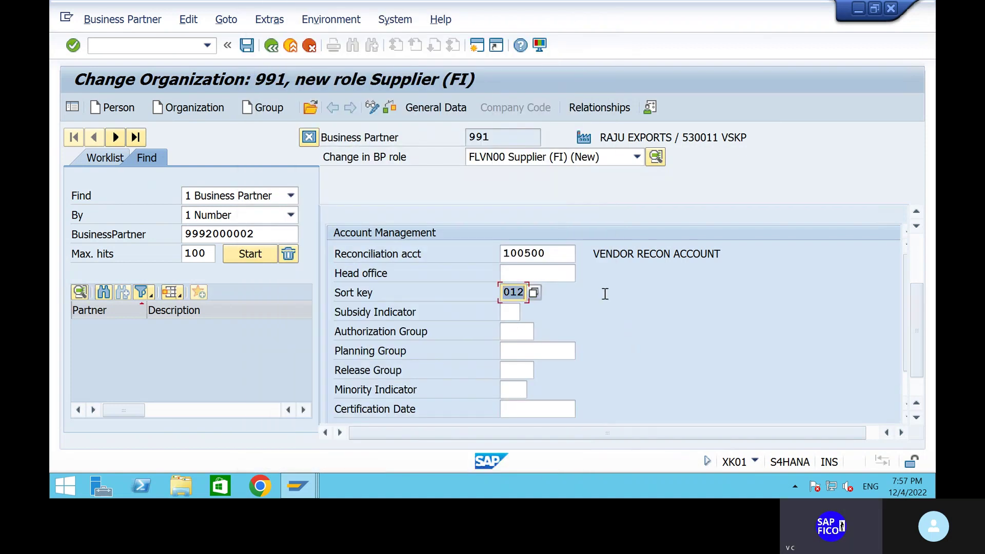
Review the remaining account management fields, including the interest calculation, withholding tax and additional account management data
{"action": "scroll", "coordinate": [605, 293], "scroll_direction": "down", "scroll_amount": 5}
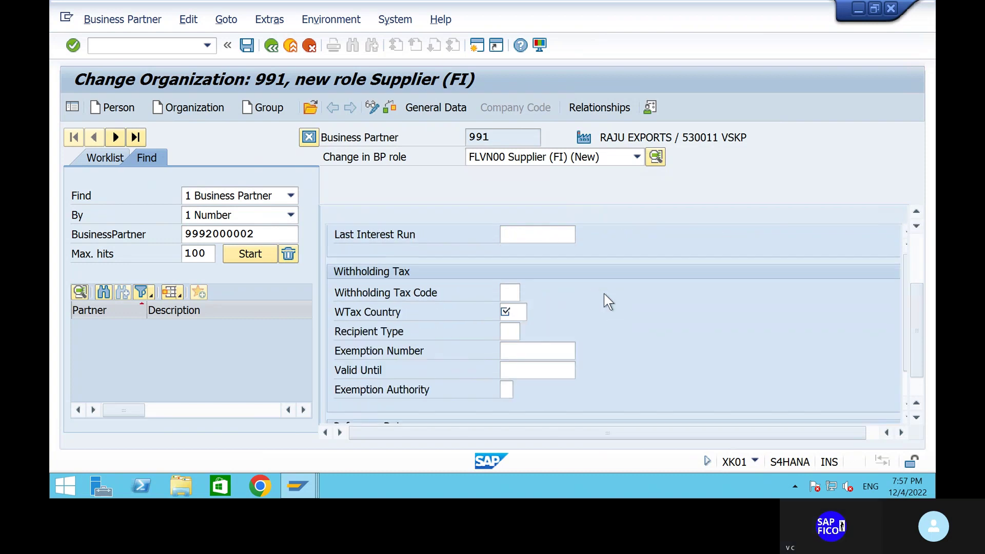
{"action": "left_click", "coordinate": [513, 312]}
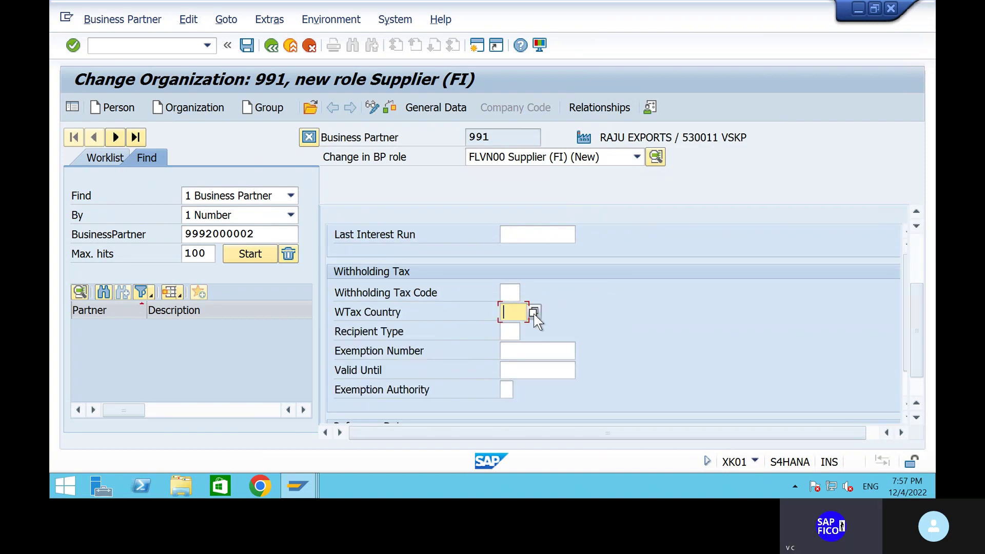
{"action": "scroll", "coordinate": [610, 298], "scroll_direction": "up", "scroll_amount": 6}
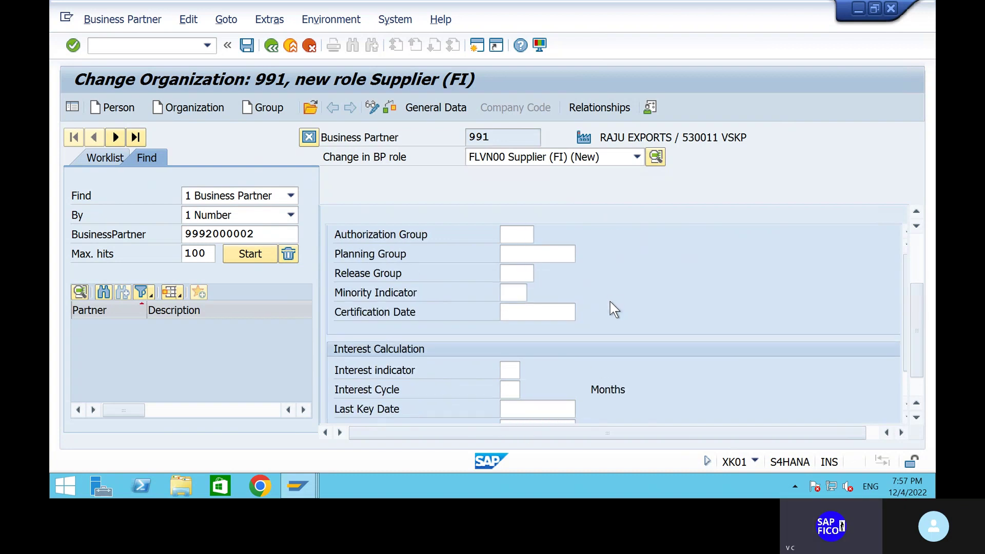
{"action": "scroll", "coordinate": [610, 300], "scroll_direction": "up", "scroll_amount": 2}
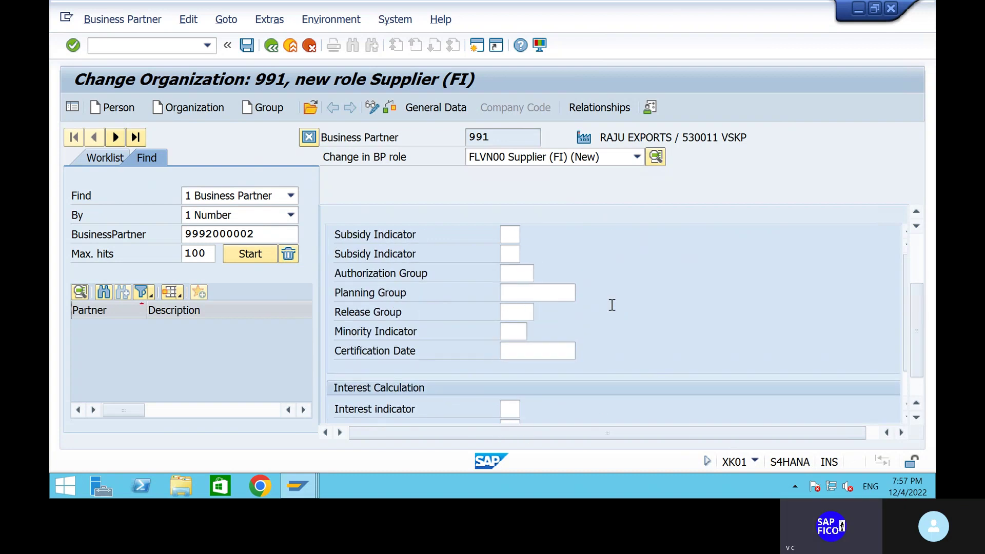
{"action": "left_click", "coordinate": [518, 277]}
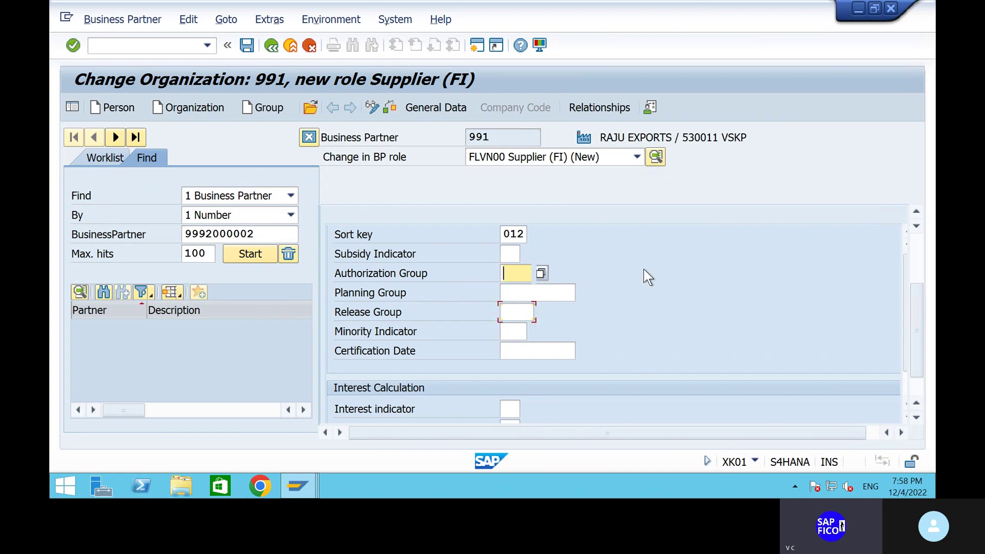
{"action": "scroll", "coordinate": [644, 274], "scroll_direction": "up", "scroll_amount": 2}
{"action": "scroll", "coordinate": [644, 269], "scroll_direction": "up", "scroll_amount": 3}
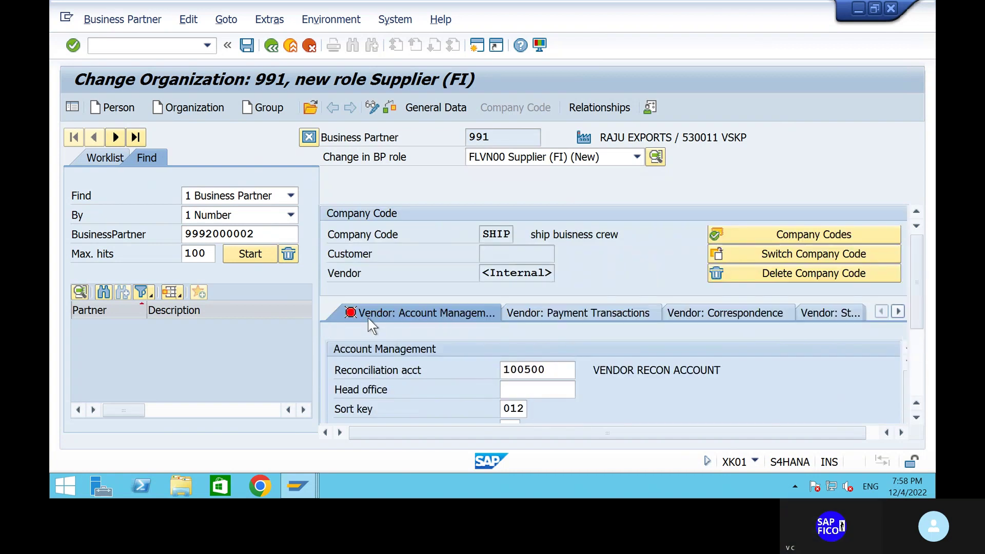
{"action": "scroll", "coordinate": [577, 371], "scroll_direction": "down", "scroll_amount": 5}
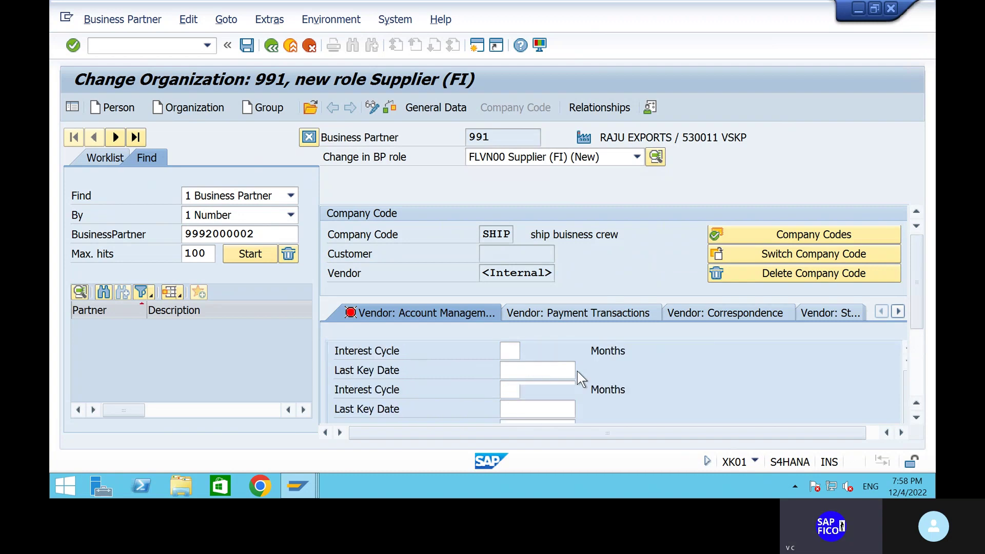
{"action": "scroll", "coordinate": [577, 371], "scroll_direction": "down", "scroll_amount": 5}
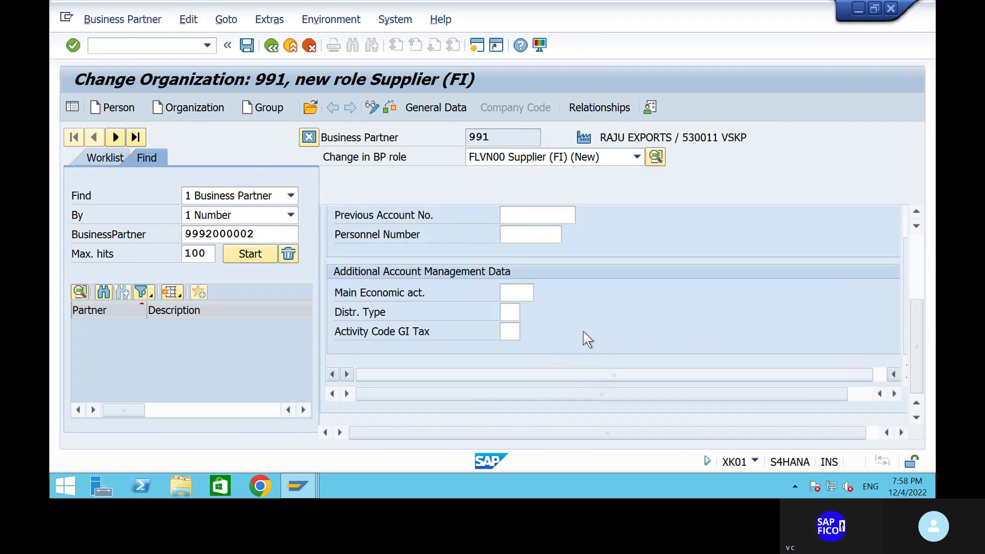
{"action": "scroll", "coordinate": [580, 330], "scroll_direction": "down", "scroll_amount": 3}
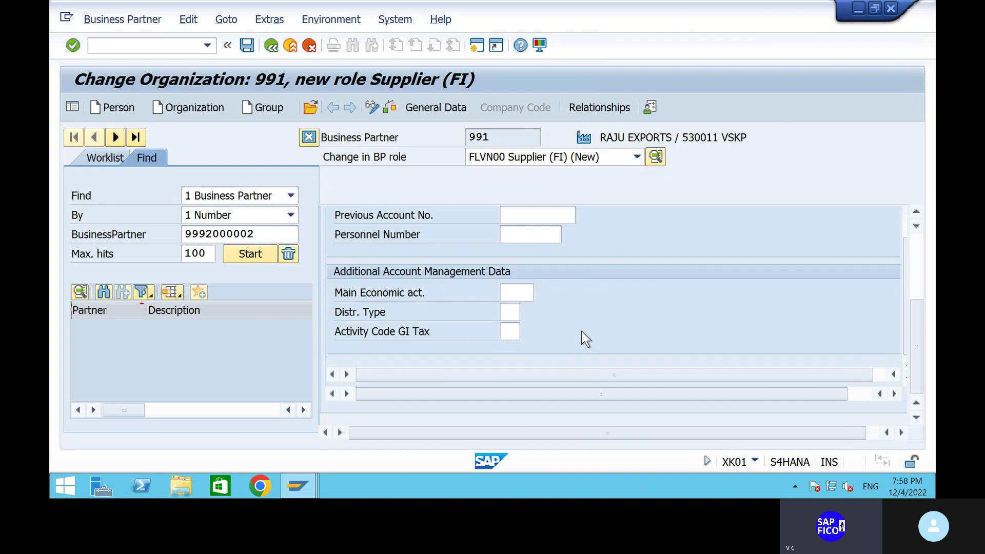
{"action": "scroll", "coordinate": [573, 320], "scroll_direction": "up", "scroll_amount": 8}
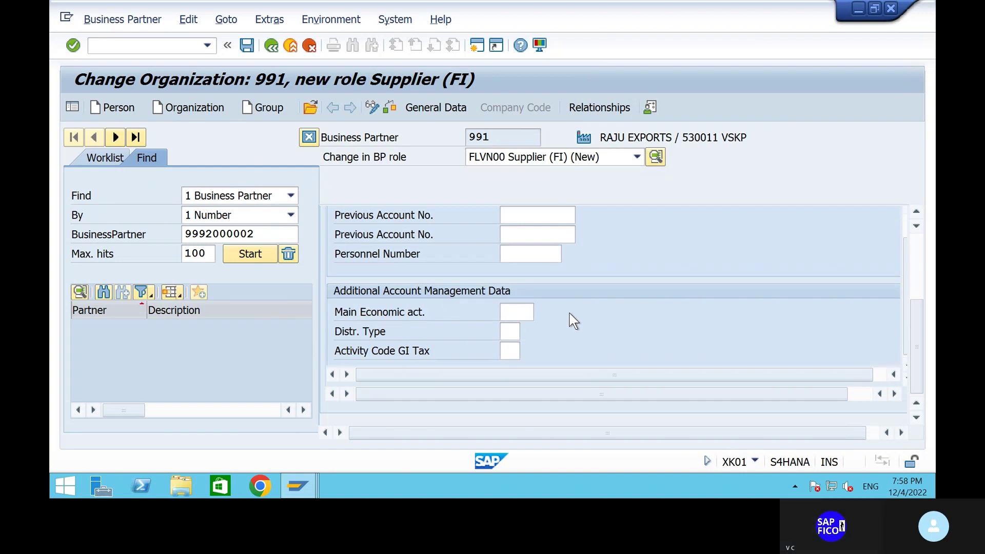
Look up the available entries for the vendor's withholding tax country without choosing one
{"action": "left_click", "coordinate": [517, 332]}
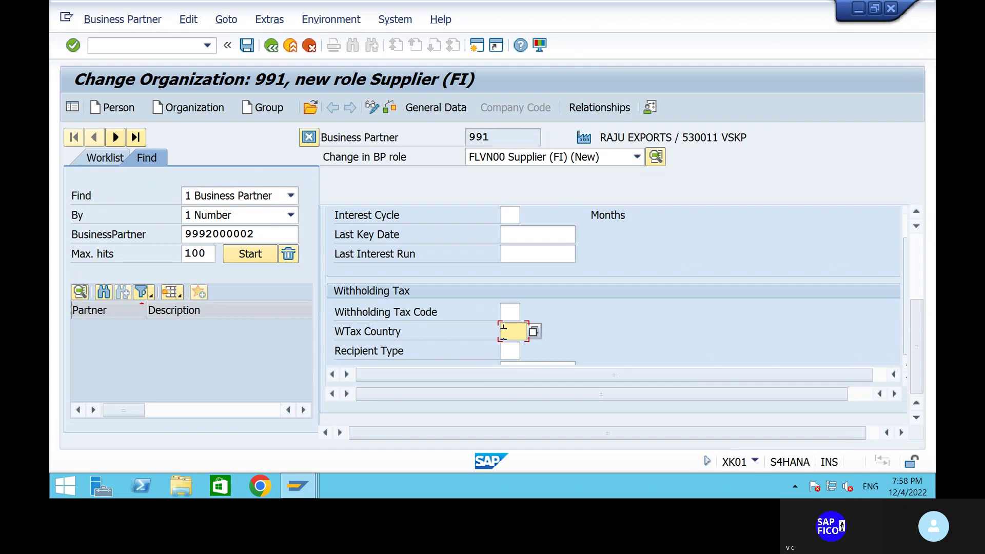
{"action": "left_click", "coordinate": [534, 331]}
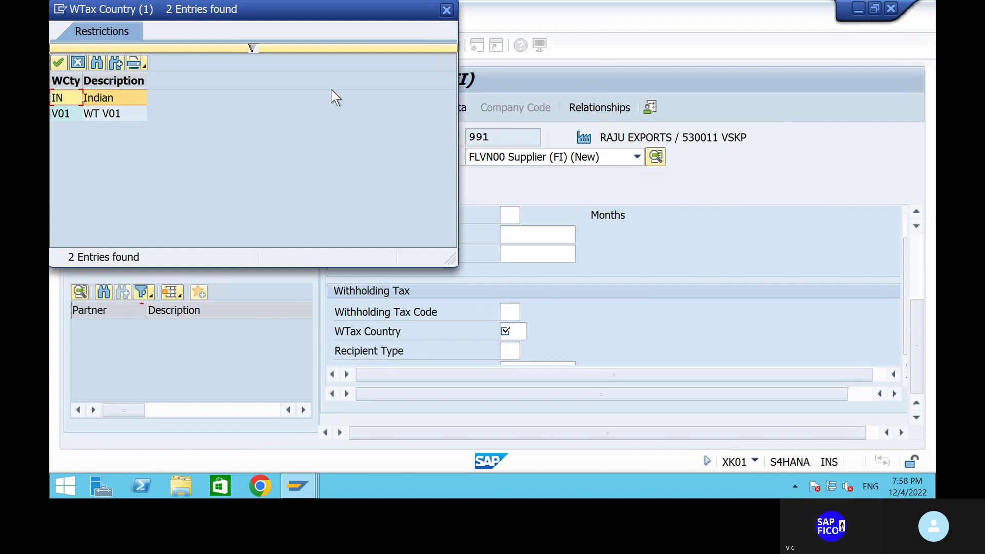
{"action": "left_click", "coordinate": [447, 9]}
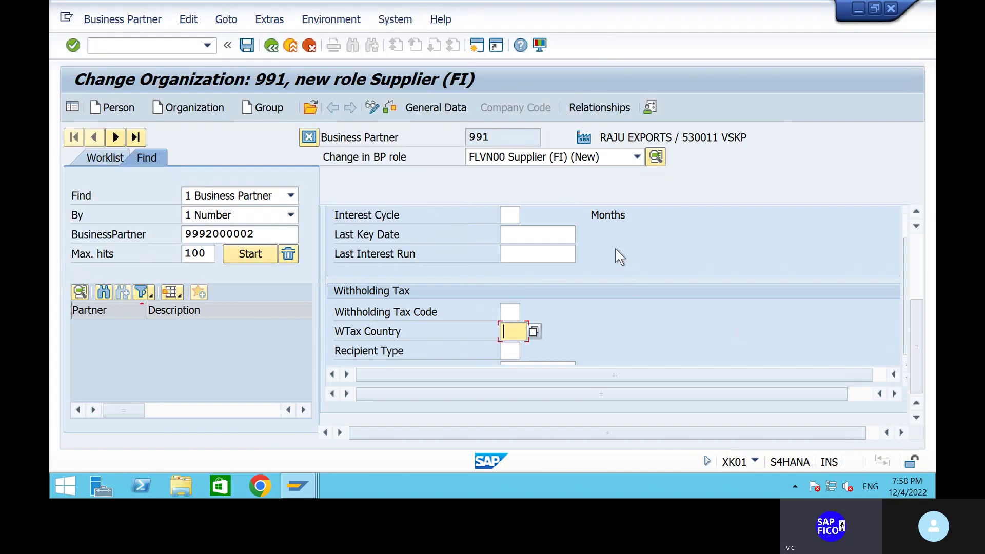
{"action": "scroll", "coordinate": [614, 247], "scroll_direction": "up", "scroll_amount": 1}
{"action": "scroll", "coordinate": [615, 247], "scroll_direction": "up", "scroll_amount": 10}
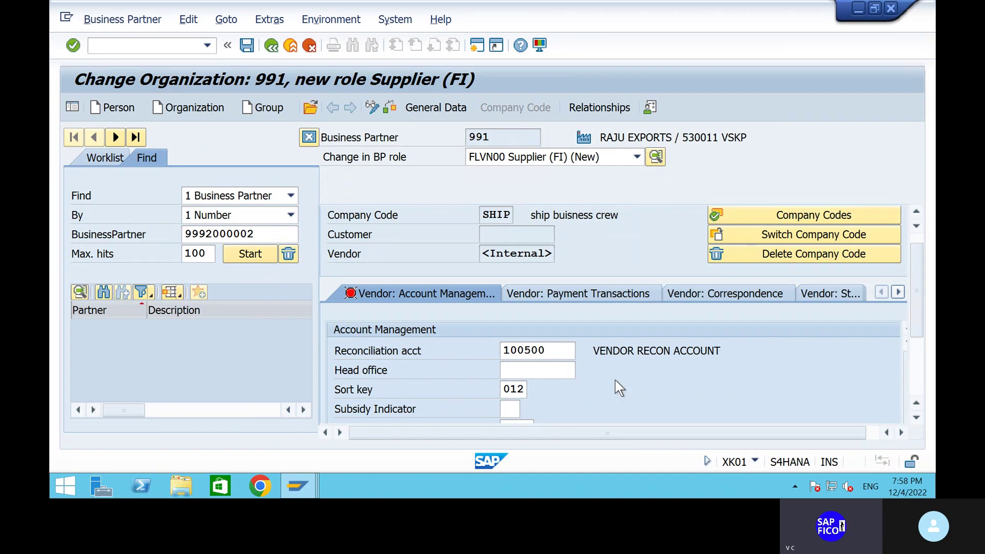
Set the payment terms in the vendor's payment transactions data to 0001
{"action": "left_click", "coordinate": [595, 292]}
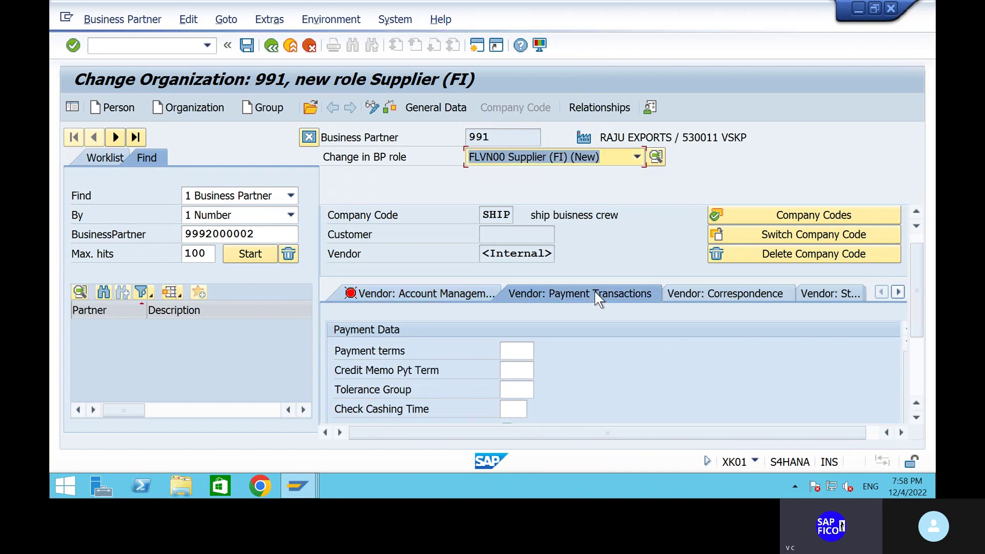
{"action": "left_click", "coordinate": [523, 346]}
{"action": "type", "text": "000"}
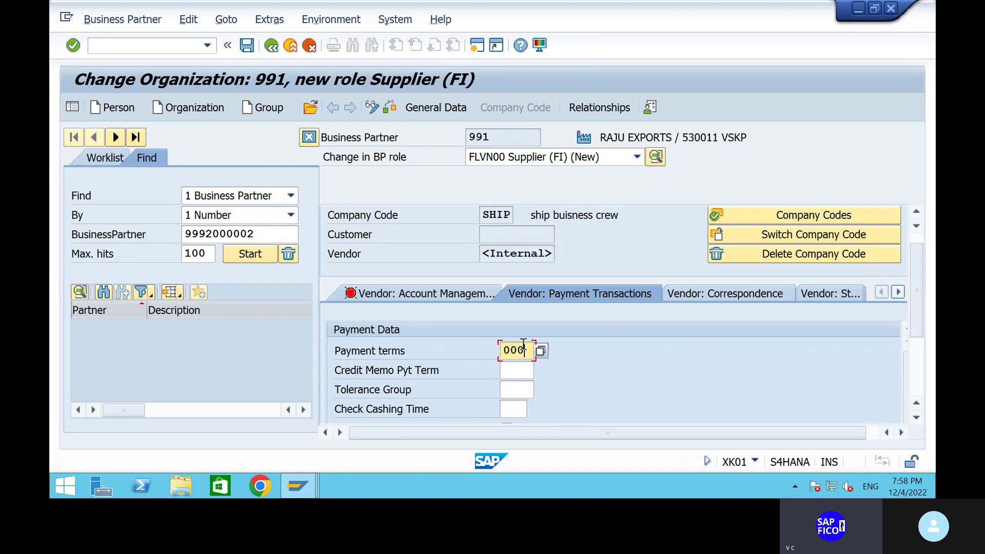
{"action": "type", "text": "1"}
{"action": "scroll", "coordinate": [598, 372], "scroll_direction": "down", "scroll_amount": 3}
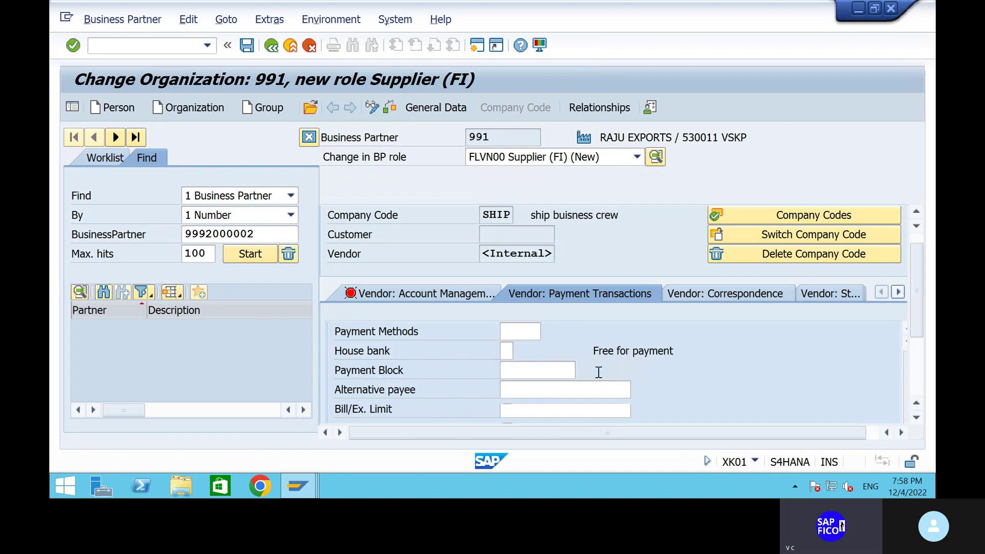
{"action": "scroll", "coordinate": [608, 366], "scroll_direction": "down", "scroll_amount": 1}
{"action": "scroll", "coordinate": [577, 318], "scroll_direction": "up", "scroll_amount": 1}
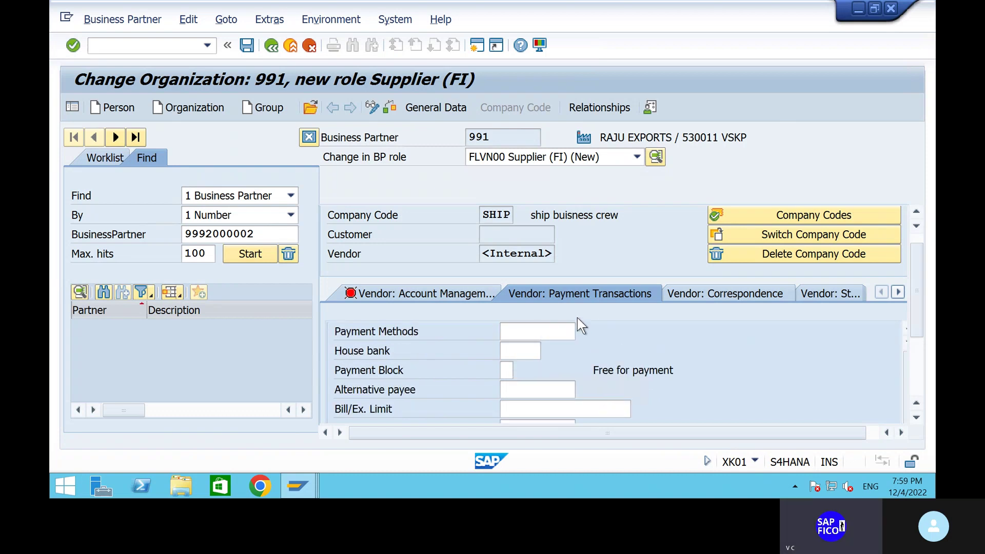
{"action": "scroll", "coordinate": [554, 353], "scroll_direction": "up", "scroll_amount": 5}
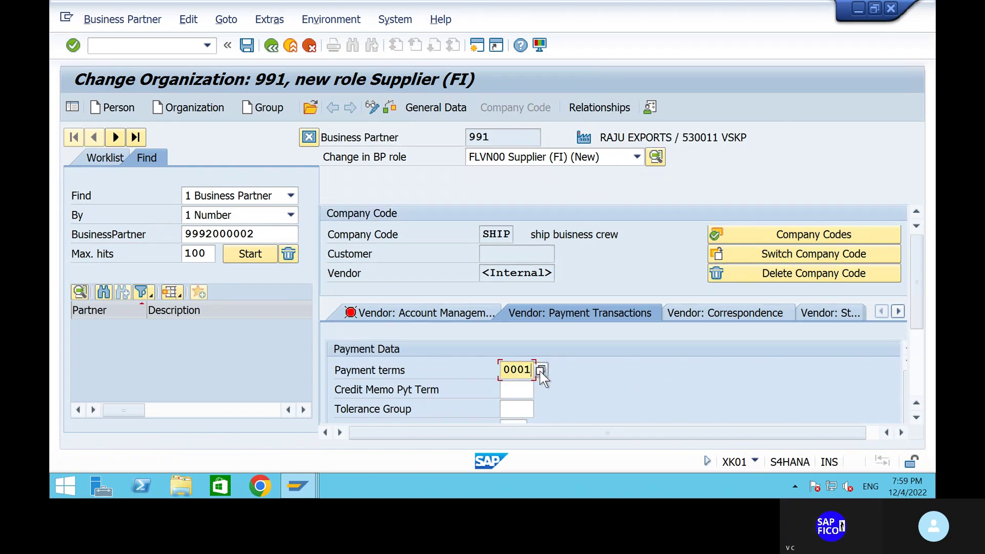
{"action": "left_click", "coordinate": [540, 371]}
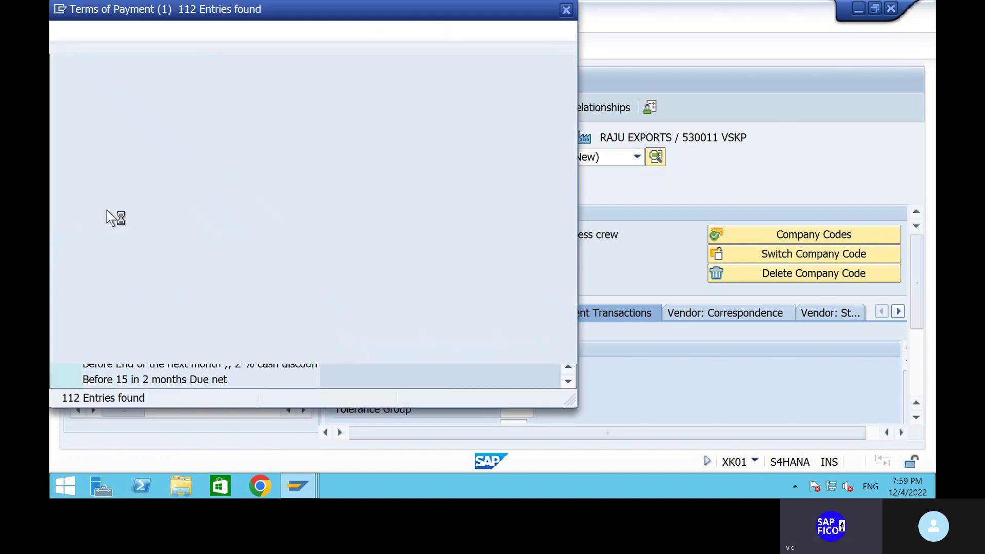
{"action": "left_click", "coordinate": [58, 61]}
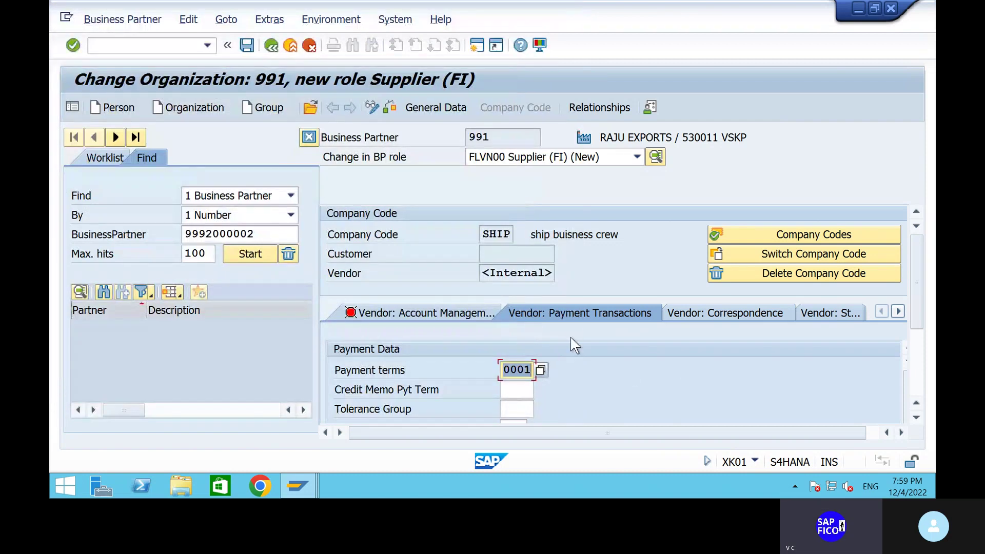
Assign tolerance group SHTG (SHIP- VENDOR TOLERANCE GROUP) in the vendor's payment data
{"action": "left_click", "coordinate": [528, 409]}
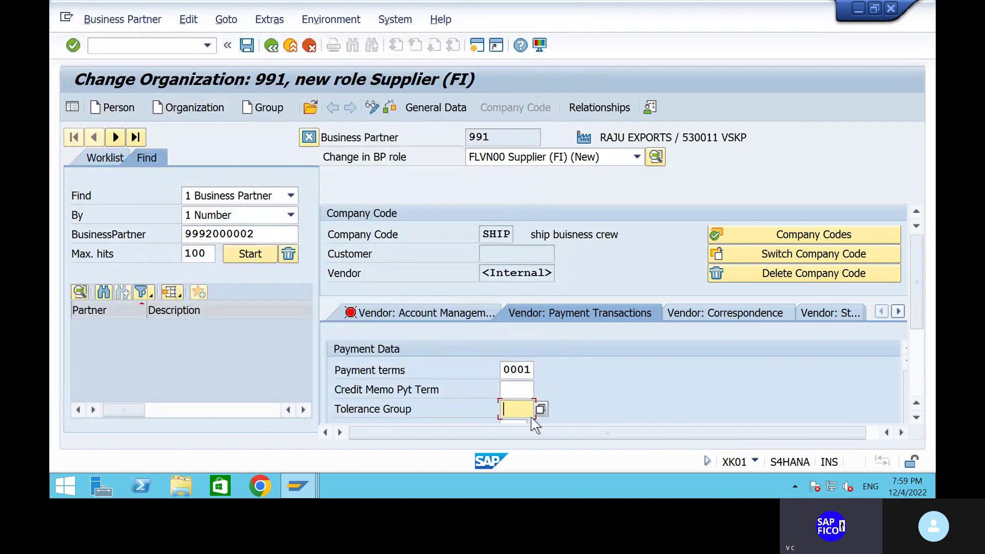
{"action": "left_click", "coordinate": [541, 408]}
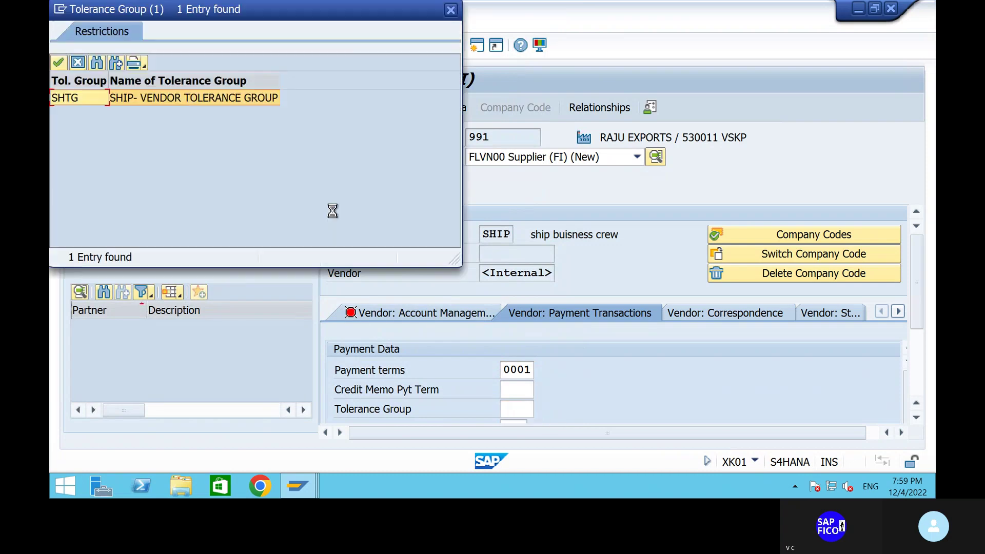
{"action": "left_click", "coordinate": [58, 63]}
{"action": "scroll", "coordinate": [592, 373], "scroll_direction": "down", "scroll_amount": 1}
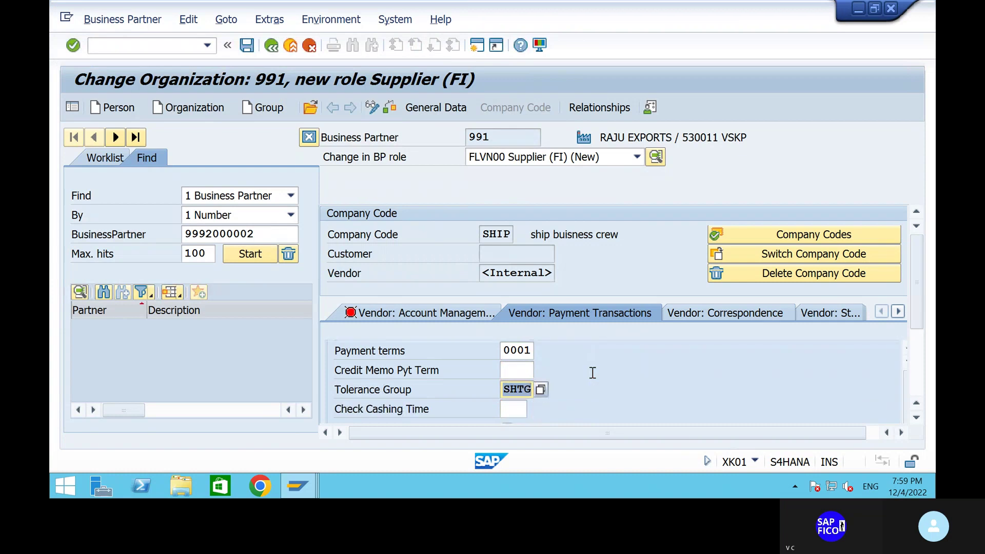
Set the withholding tax country in the vendor's account management data to IN (Indian)
{"action": "scroll", "coordinate": [592, 372], "scroll_direction": "down", "scroll_amount": 5}
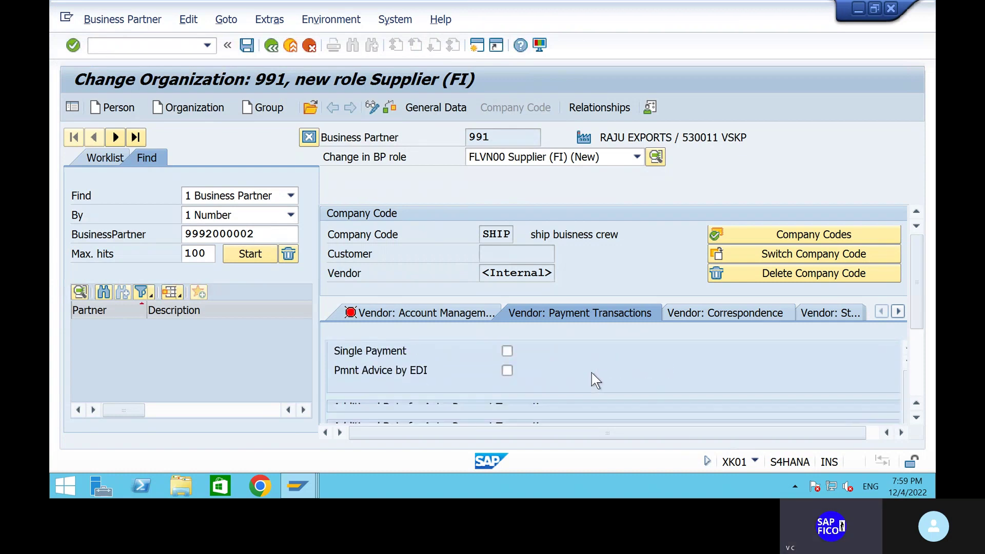
{"action": "scroll", "coordinate": [591, 372], "scroll_direction": "down", "scroll_amount": 2}
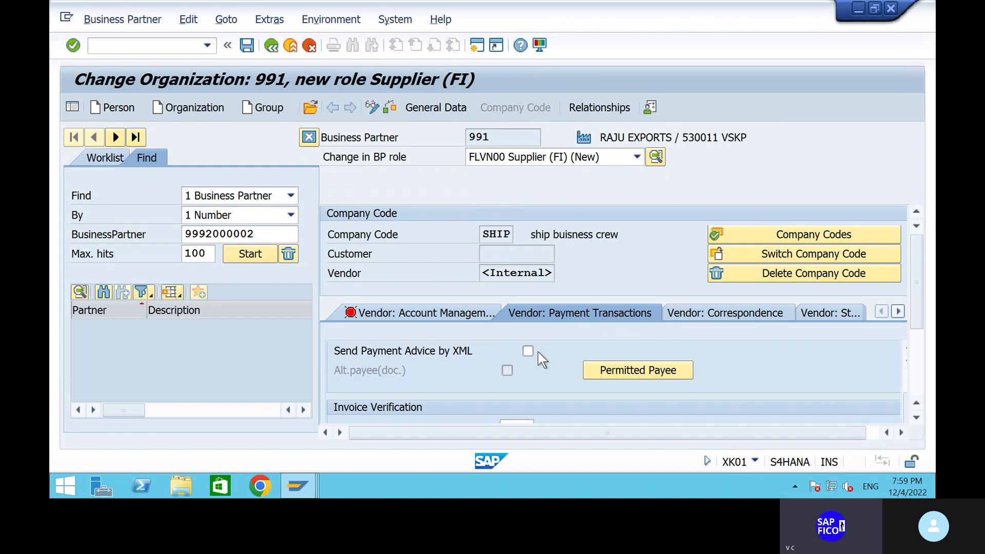
{"action": "scroll", "coordinate": [538, 353], "scroll_direction": "up", "scroll_amount": 2}
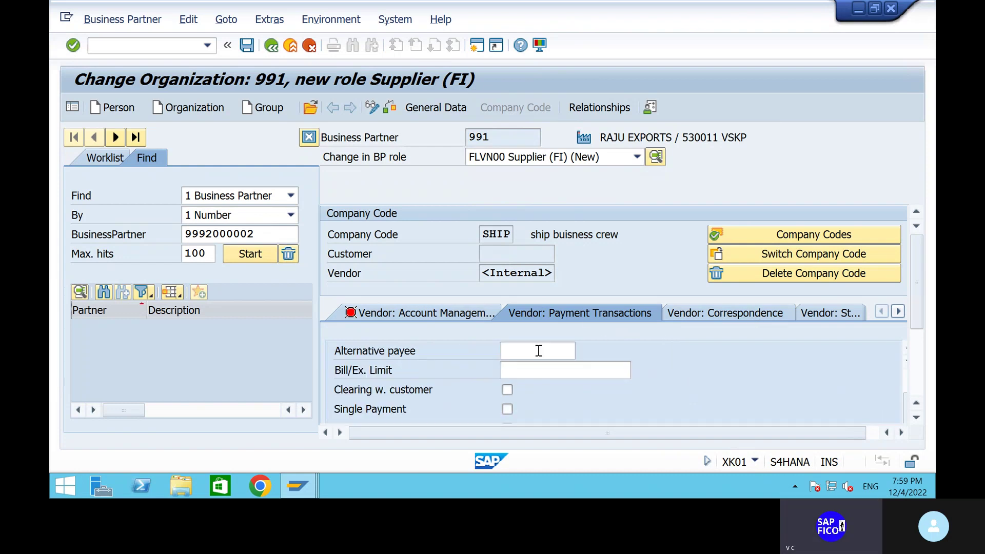
{"action": "left_click", "coordinate": [415, 315]}
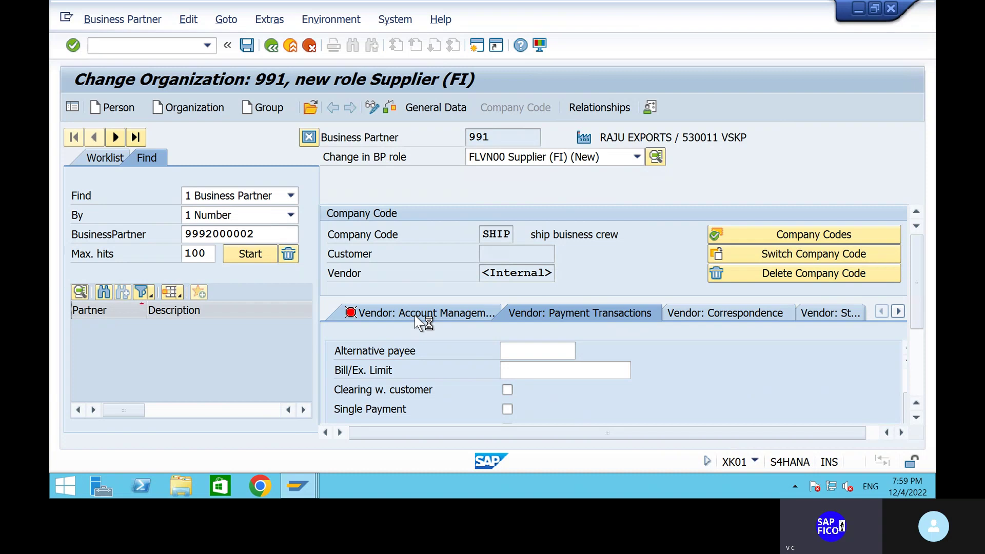
{"action": "scroll", "coordinate": [628, 389], "scroll_direction": "down", "scroll_amount": 2}
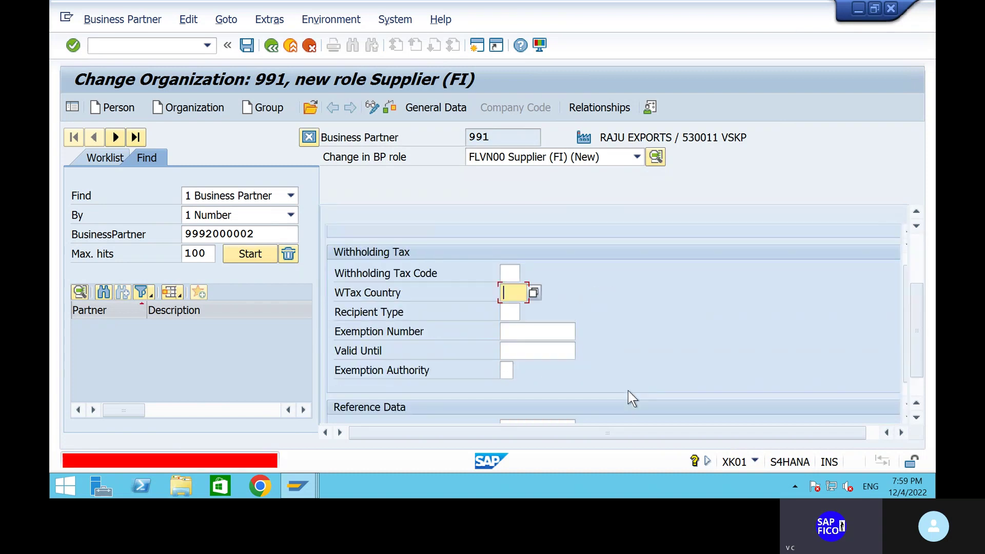
{"action": "left_click", "coordinate": [533, 292]}
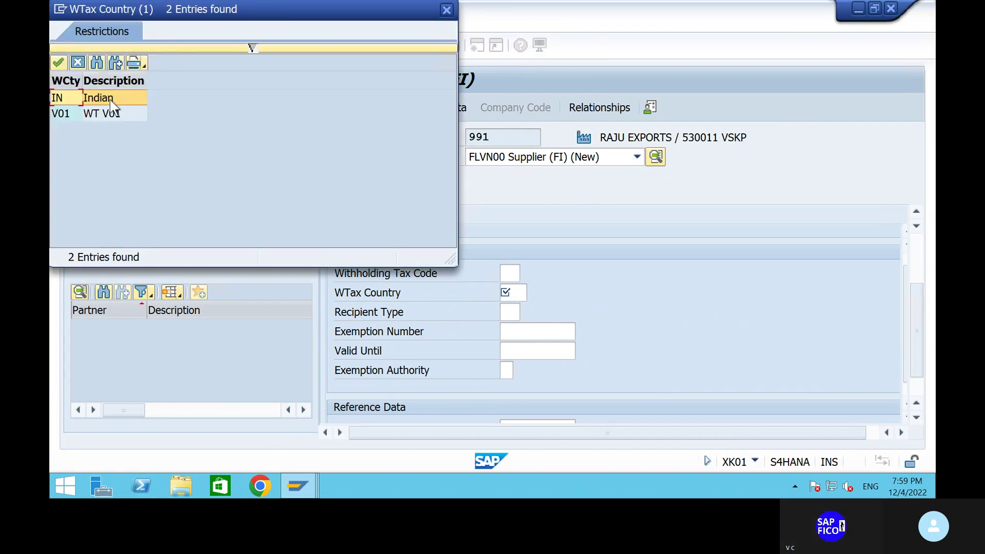
{"action": "left_click", "coordinate": [60, 63]}
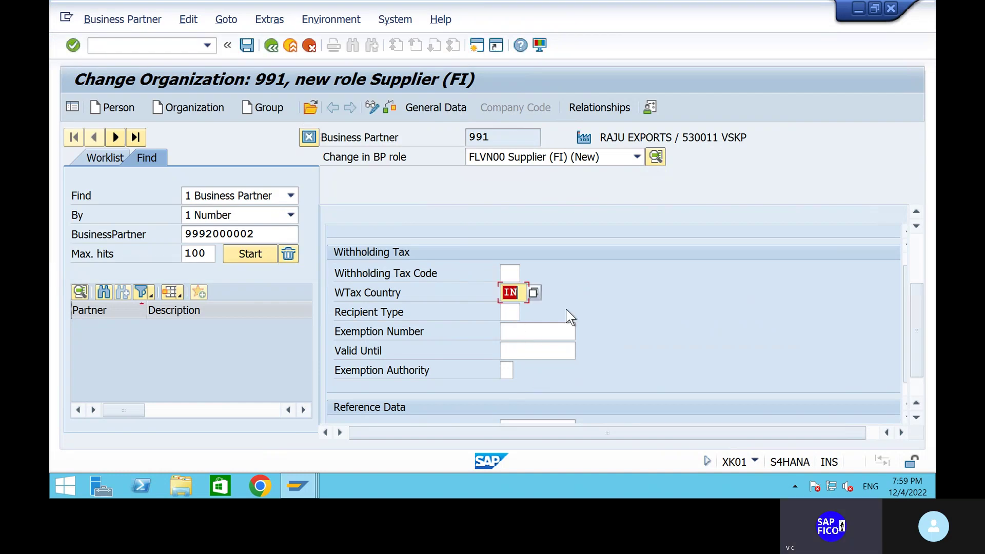
{"action": "scroll", "coordinate": [565, 309], "scroll_direction": "up", "scroll_amount": 10}
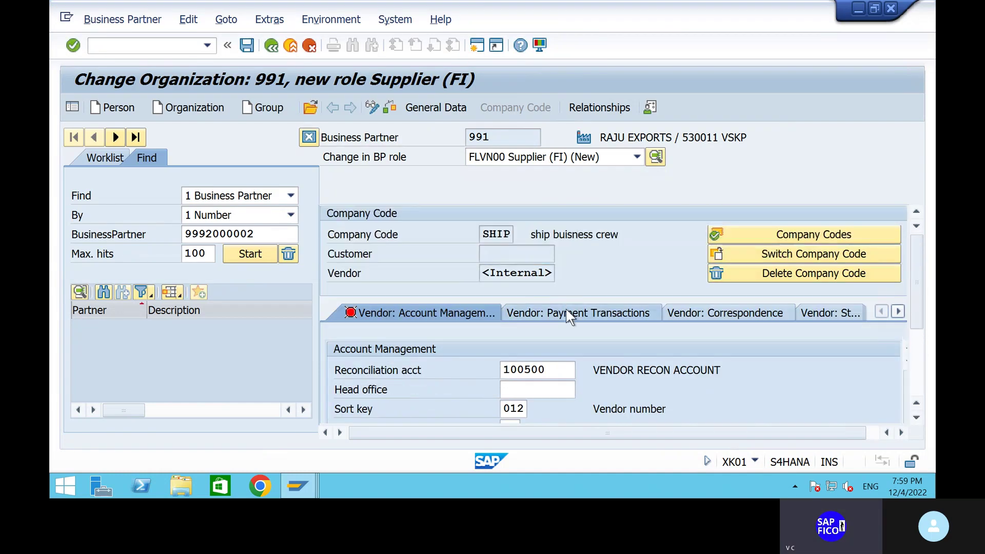
{"action": "key", "text": "Return"}
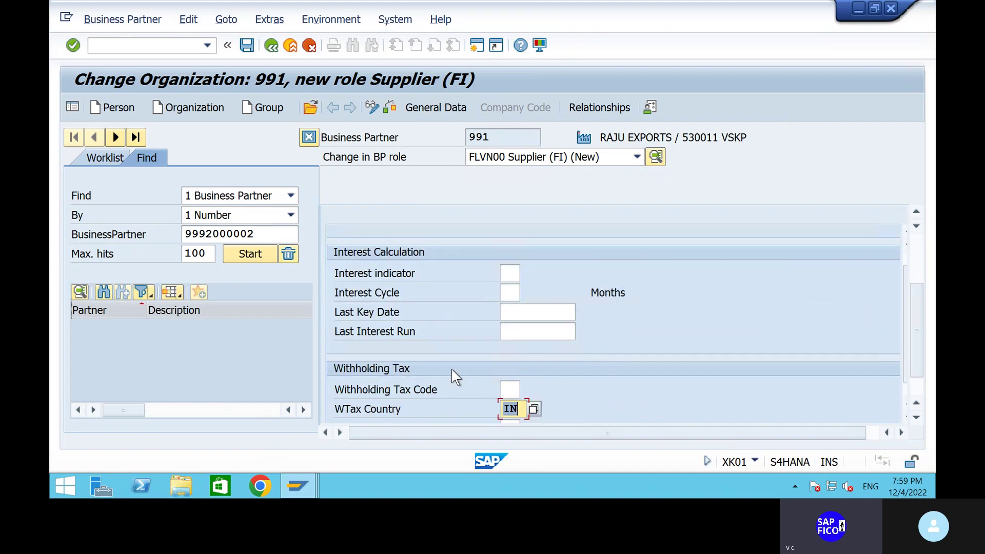
{"action": "scroll", "coordinate": [496, 306], "scroll_direction": "up", "scroll_amount": 10}
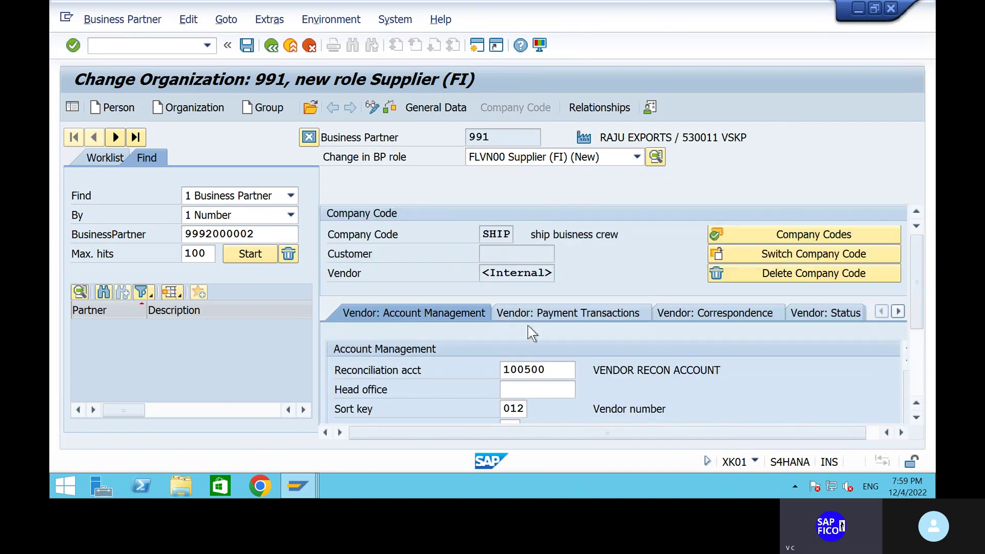
Check the vendor's payment transactions data and save the new Supplier (FI) record
{"action": "left_click", "coordinate": [581, 320]}
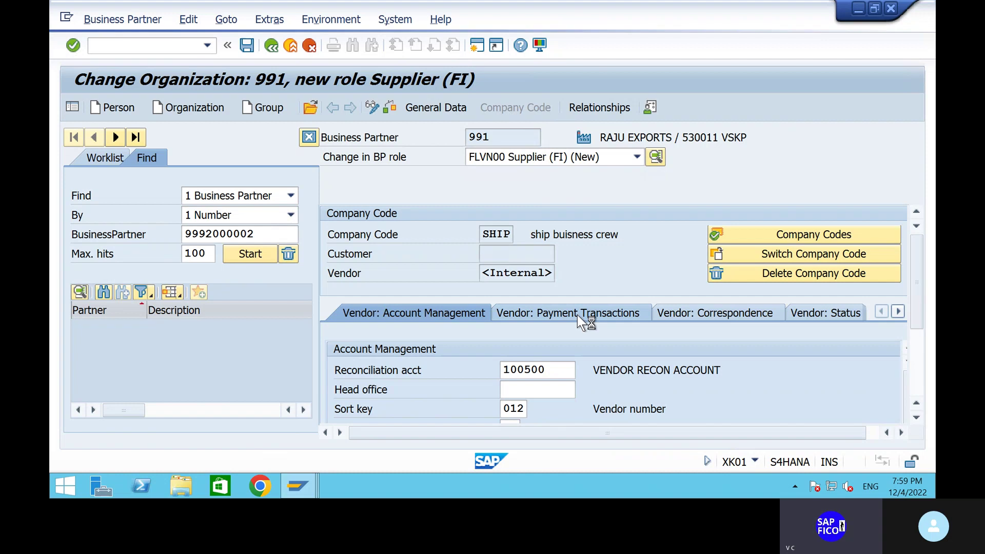
{"action": "scroll", "coordinate": [636, 408], "scroll_direction": "down", "scroll_amount": 3}
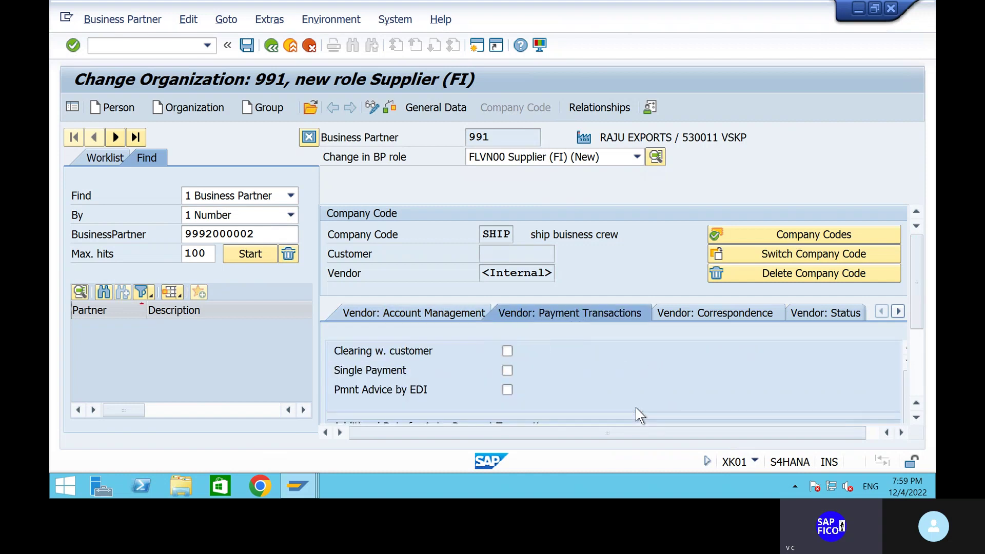
{"action": "scroll", "coordinate": [635, 407], "scroll_direction": "up", "scroll_amount": 5}
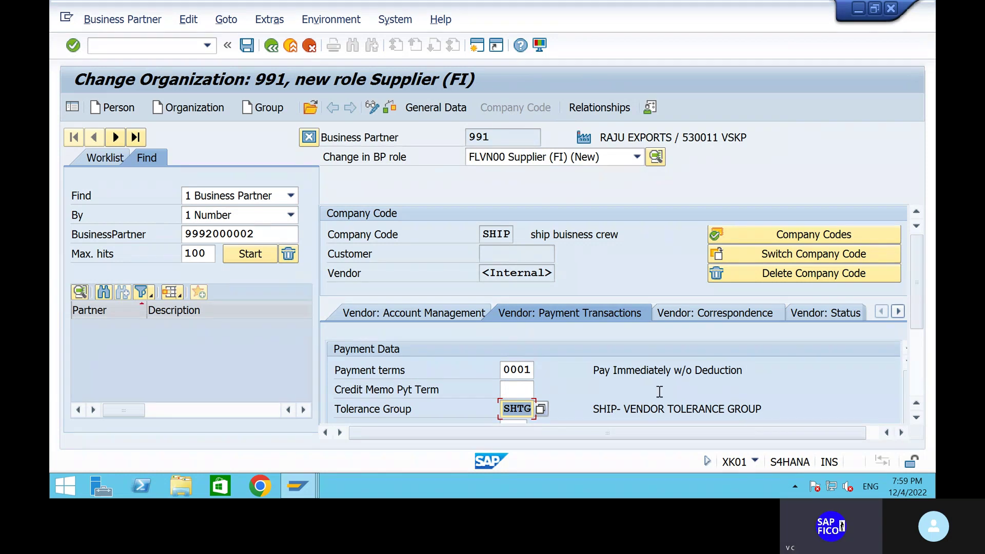
{"action": "scroll", "coordinate": [658, 391], "scroll_direction": "down", "scroll_amount": 3}
{"action": "scroll", "coordinate": [657, 391], "scroll_direction": "up", "scroll_amount": 3}
{"action": "left_click", "coordinate": [247, 49]}
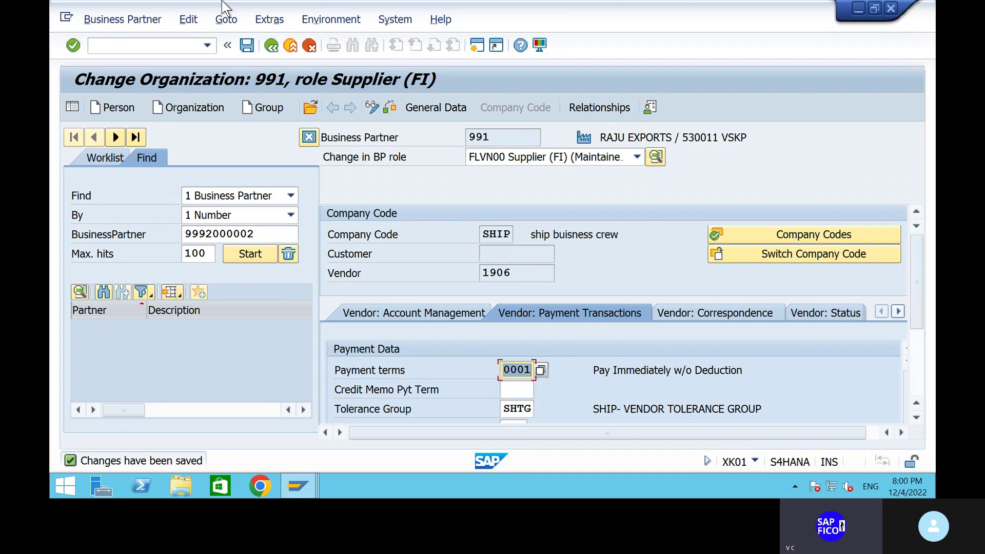
Leave the saved vendor record and start transaction XK02 to change a supplier
{"action": "left_click", "coordinate": [116, 44]}
{"action": "type", "text": "/N"}
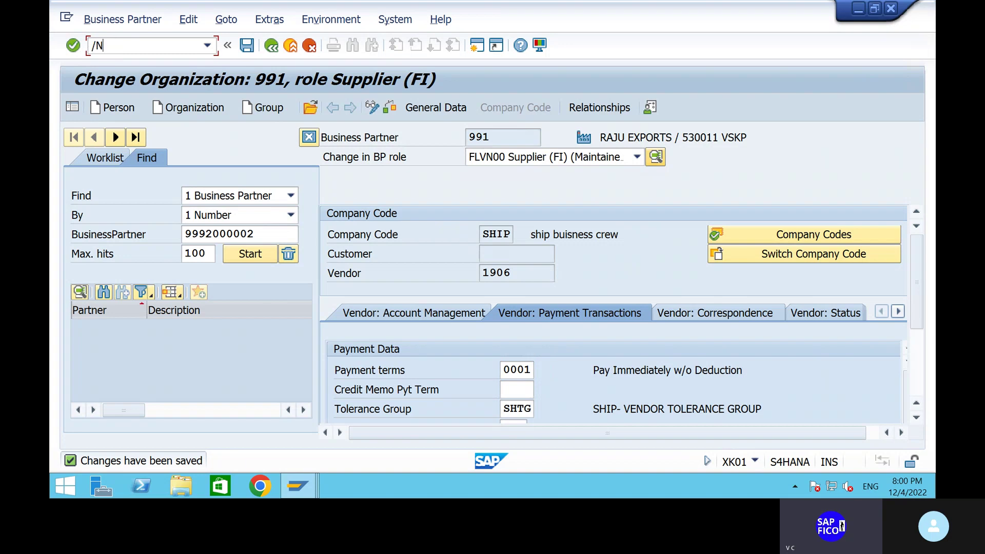
{"action": "key", "text": "Return"}
{"action": "type", "text": "X"}
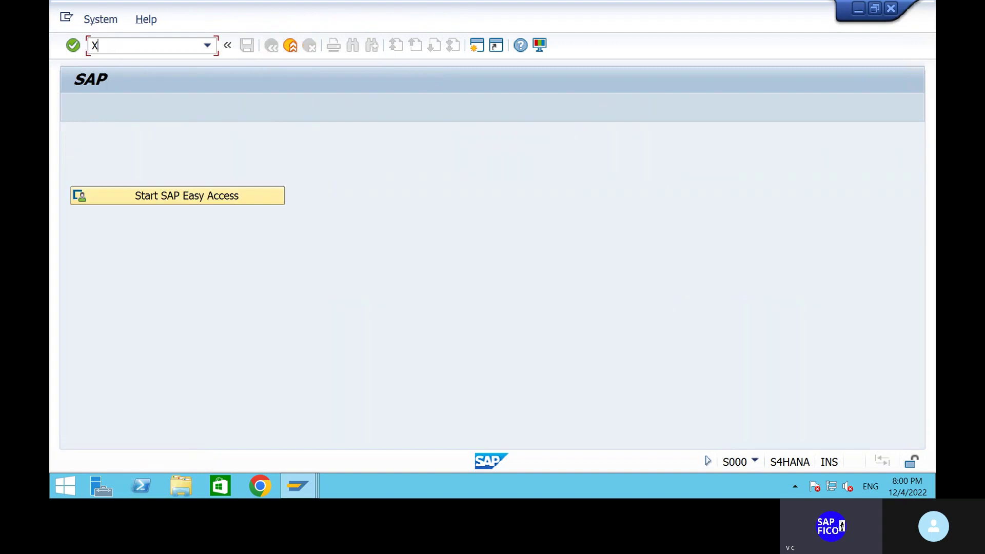
{"action": "type", "text": "D0"}
{"action": "key", "text": "BackSpace"}
{"action": "key", "text": "BackSpace"}
{"action": "type", "text": "K02"}
{"action": "key", "text": "Return"}
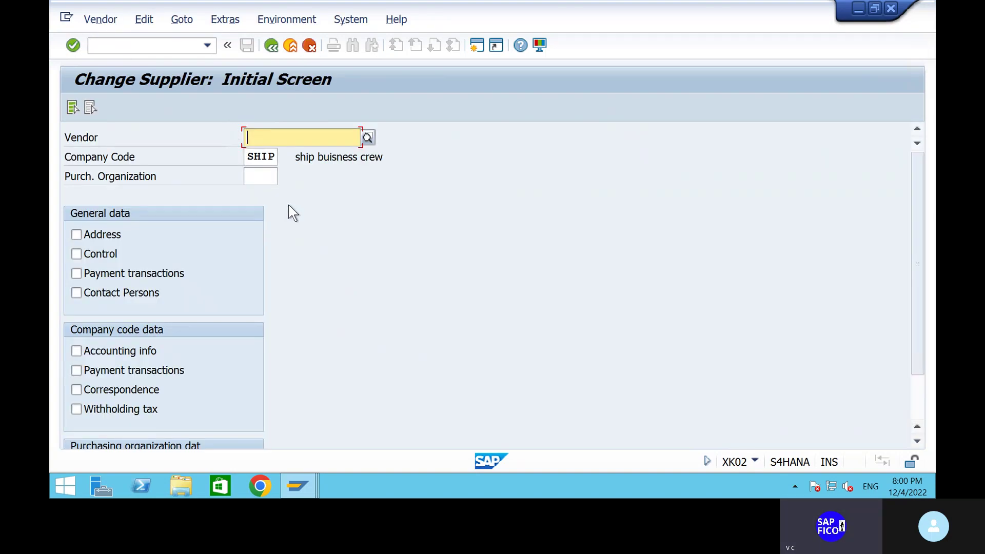
{"action": "type", "text": "991"}
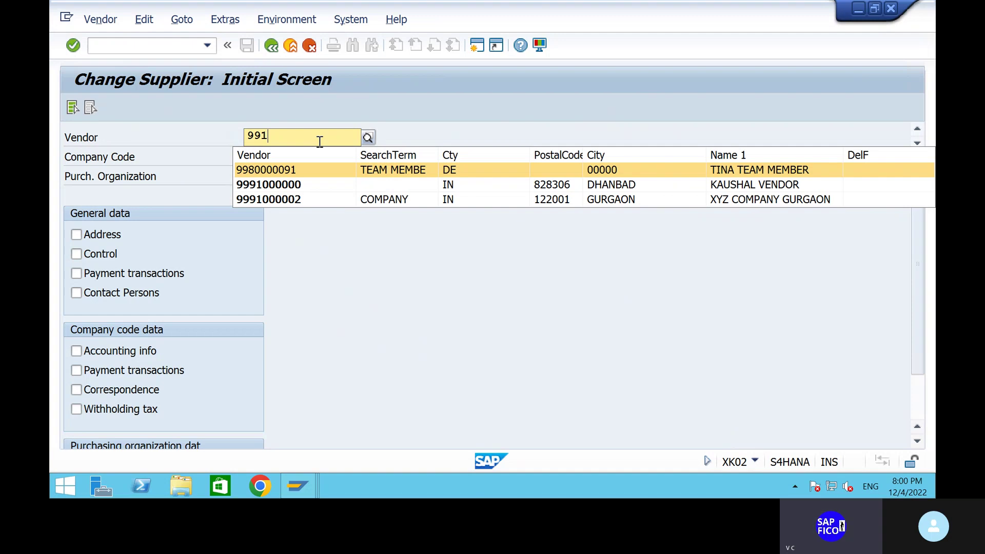
{"action": "key", "text": "BackSpace"}
{"action": "key", "text": "BackSpace"}
{"action": "key", "text": "BackSpace"}
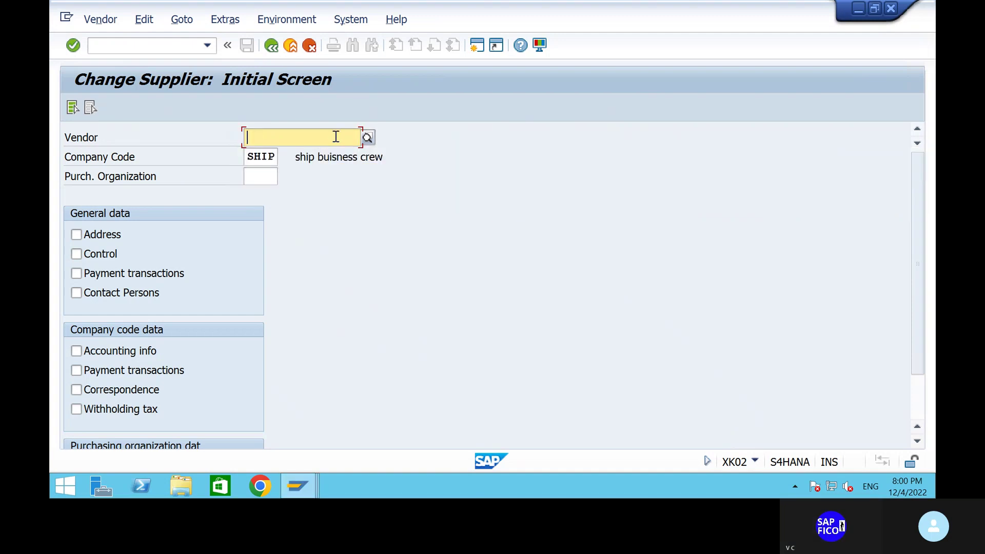
Search the suppliers of company code SHIP and choose RAJU EXPORTS as the vendor to change
{"action": "left_click", "coordinate": [365, 136]}
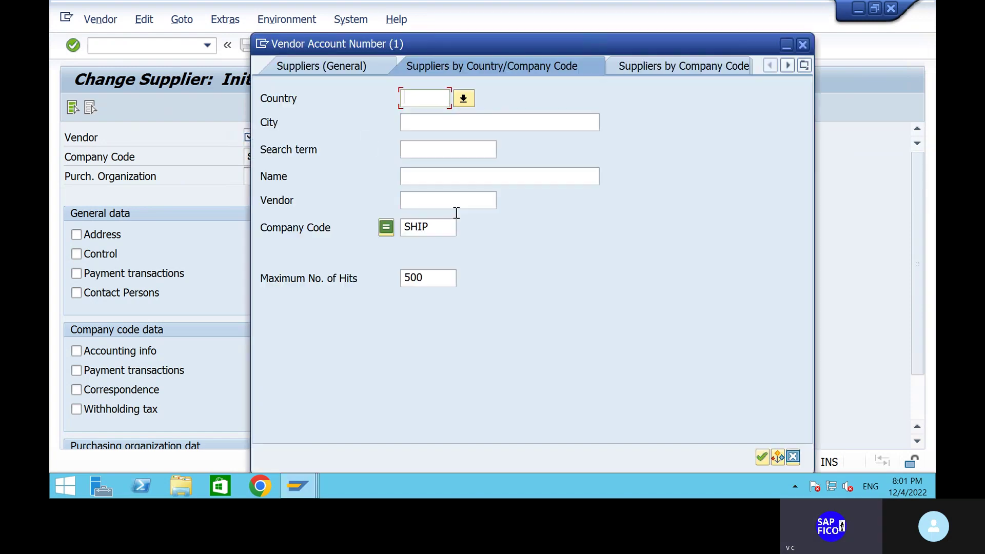
{"action": "left_click", "coordinate": [761, 456]}
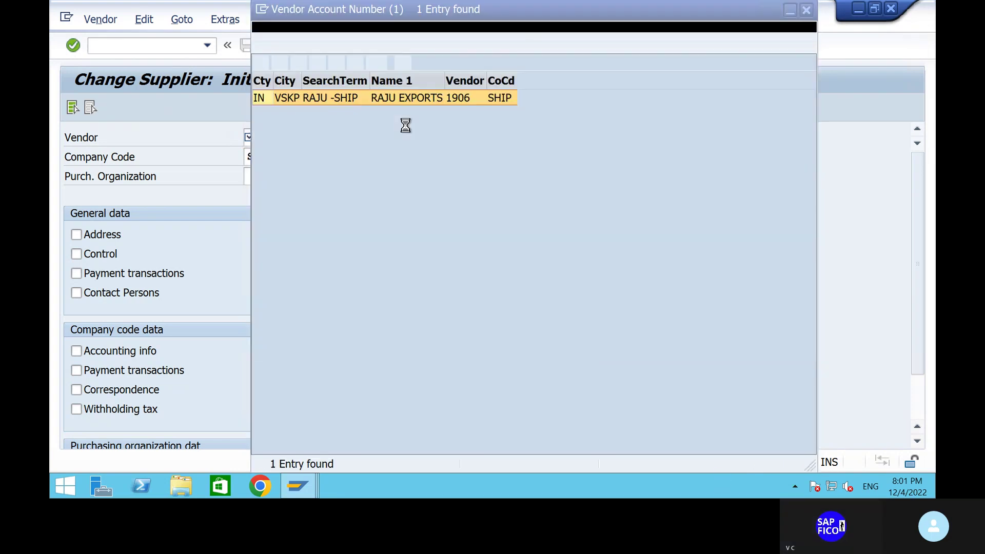
{"action": "left_click", "coordinate": [259, 62]}
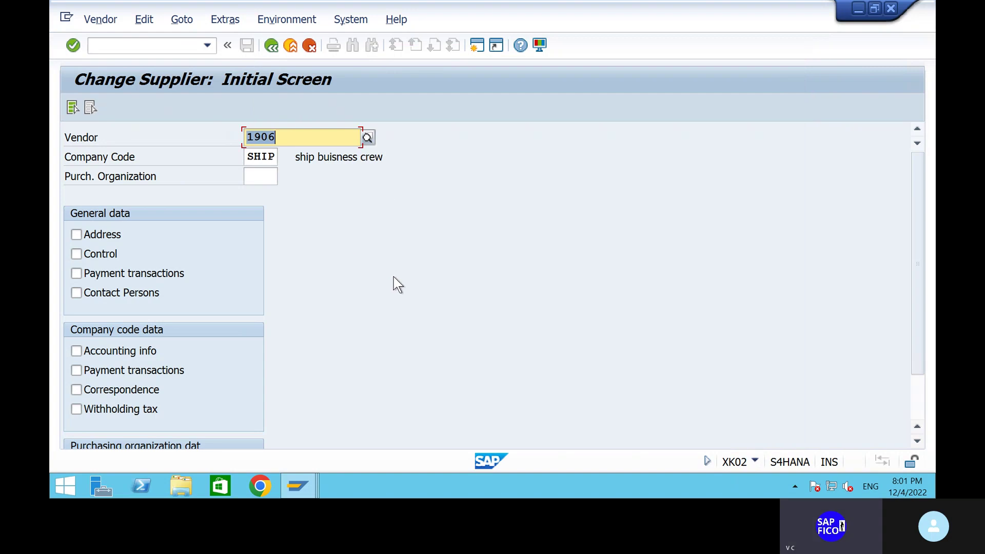
Select the general Address view plus the company code Accounting info and Payment transactions views, and open the vendor for changing
{"action": "left_click", "coordinate": [78, 235]}
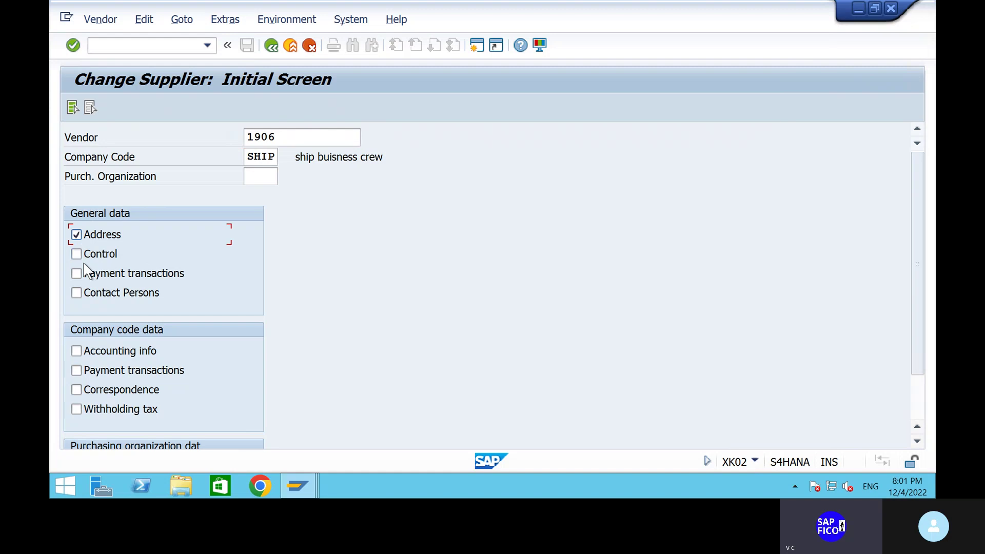
{"action": "left_click", "coordinate": [76, 254]}
{"action": "left_click", "coordinate": [76, 254]}
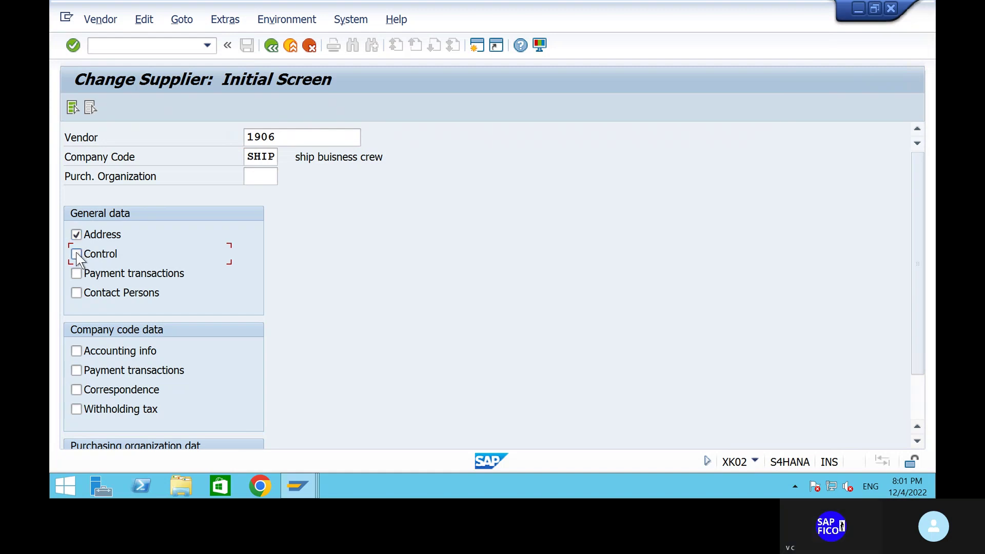
{"action": "left_click", "coordinate": [76, 351]}
{"action": "left_click", "coordinate": [77, 371]}
{"action": "scroll", "coordinate": [274, 406], "scroll_direction": "down", "scroll_amount": 1}
{"action": "key", "text": "Return"}
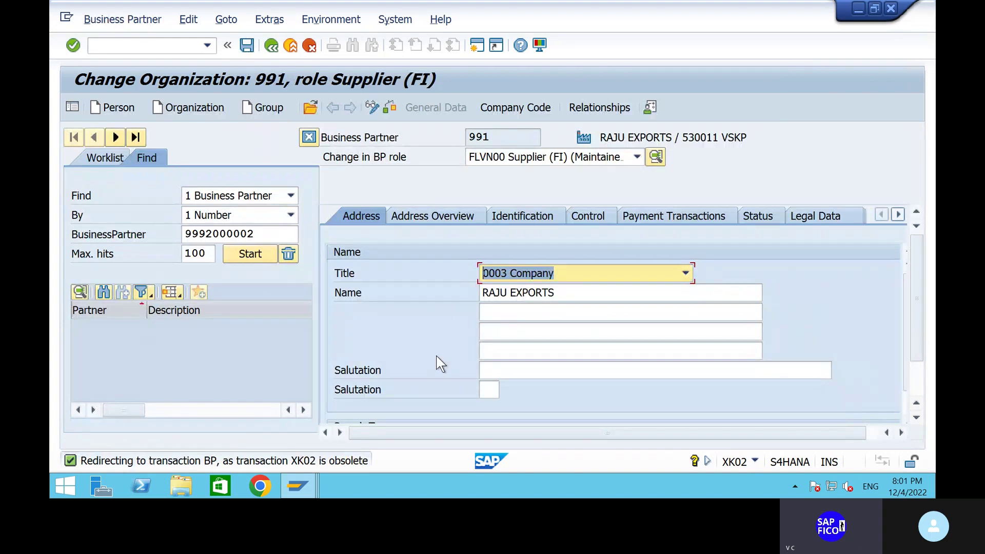
Review the vendor's general address data and the account management fields in the SHIP company code data
{"action": "scroll", "coordinate": [437, 356], "scroll_direction": "down", "scroll_amount": 5}
{"action": "scroll", "coordinate": [436, 355], "scroll_direction": "down", "scroll_amount": 5}
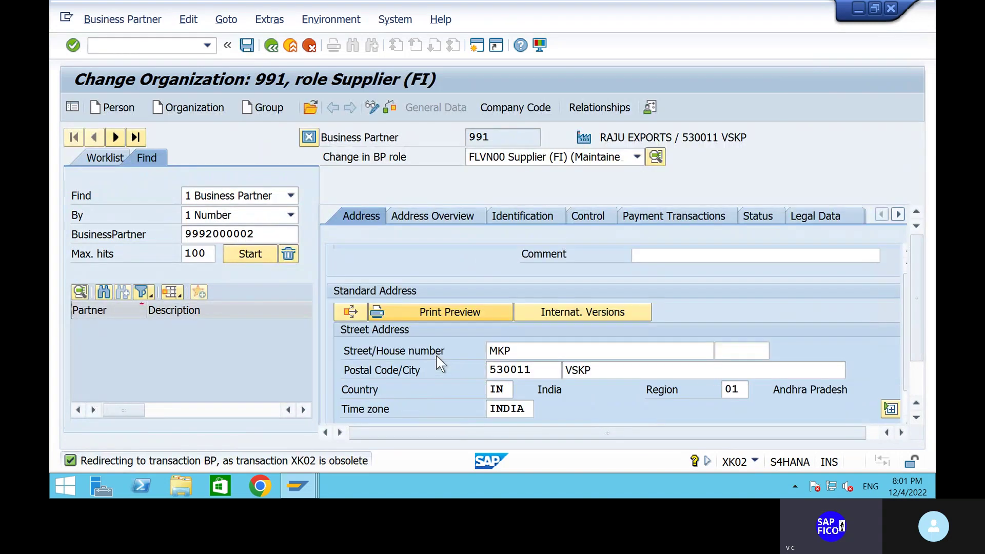
{"action": "scroll", "coordinate": [436, 355], "scroll_direction": "up", "scroll_amount": 10}
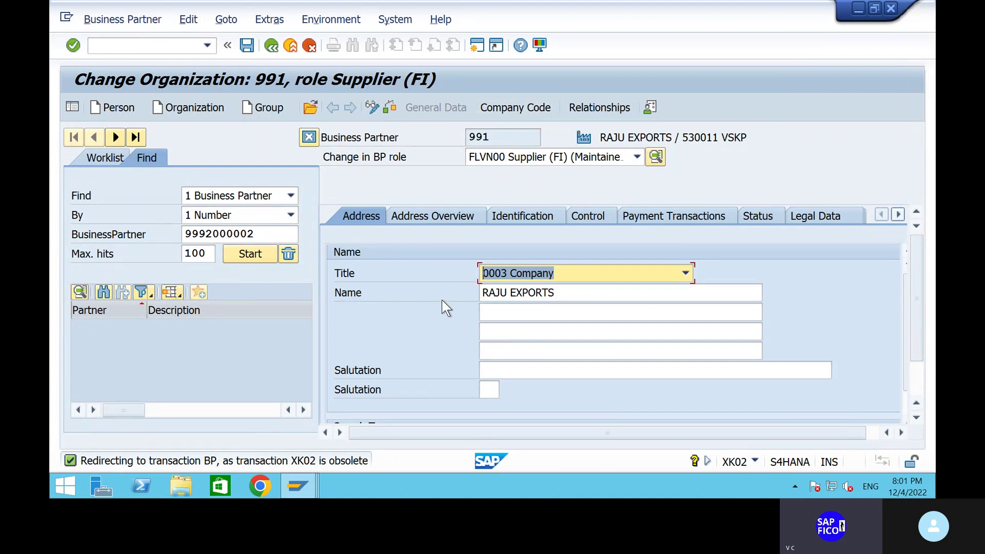
{"action": "left_click", "coordinate": [515, 108]}
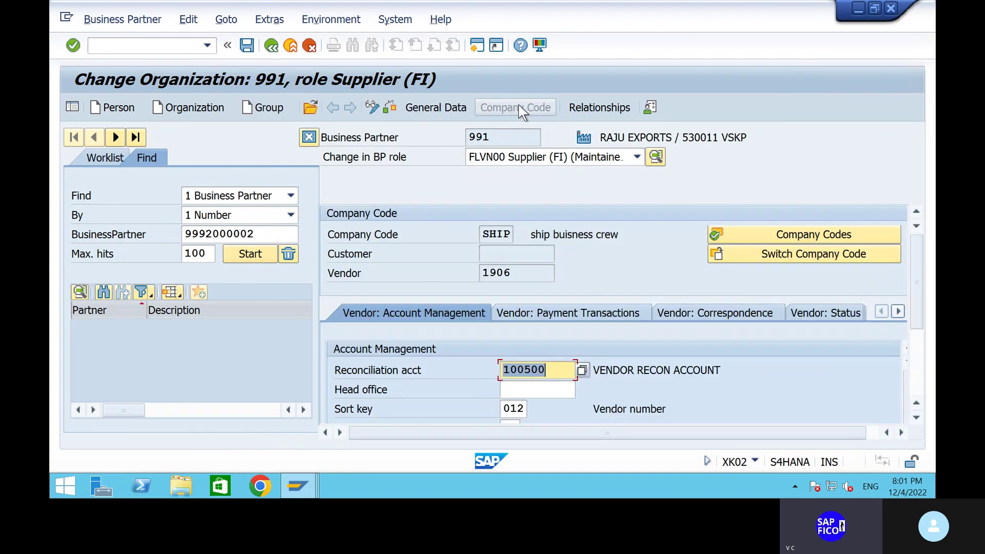
{"action": "scroll", "coordinate": [469, 389], "scroll_direction": "down", "scroll_amount": 3}
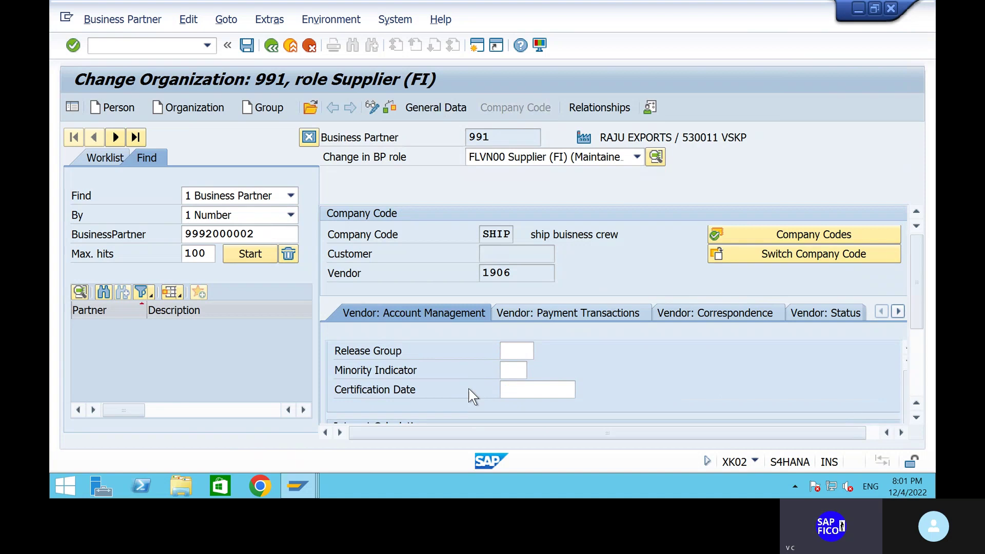
{"action": "scroll", "coordinate": [468, 390], "scroll_direction": "up", "scroll_amount": 3}
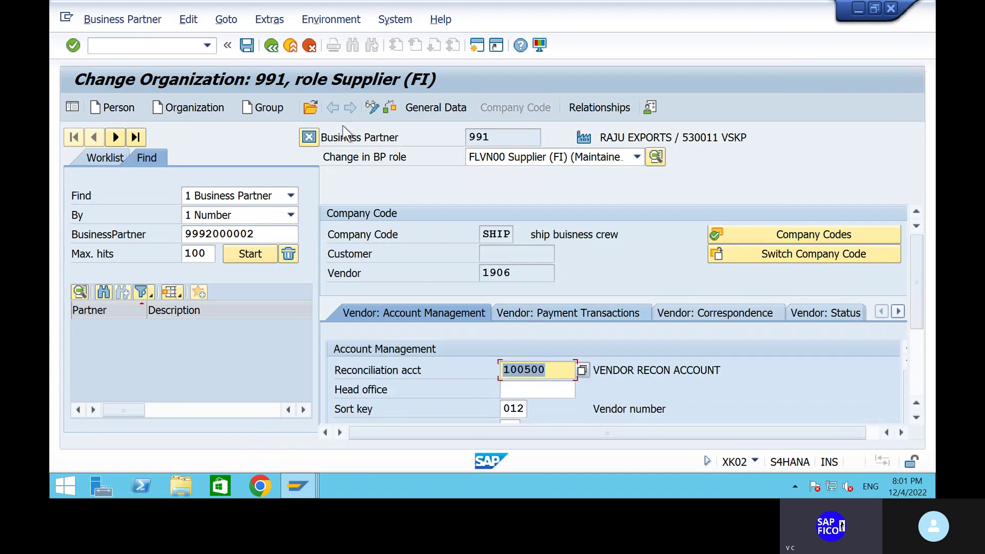
Exit the vendor change transaction with /N and return to the SAP start screen
{"action": "left_click", "coordinate": [164, 45]}
{"action": "type", "text": "/"}
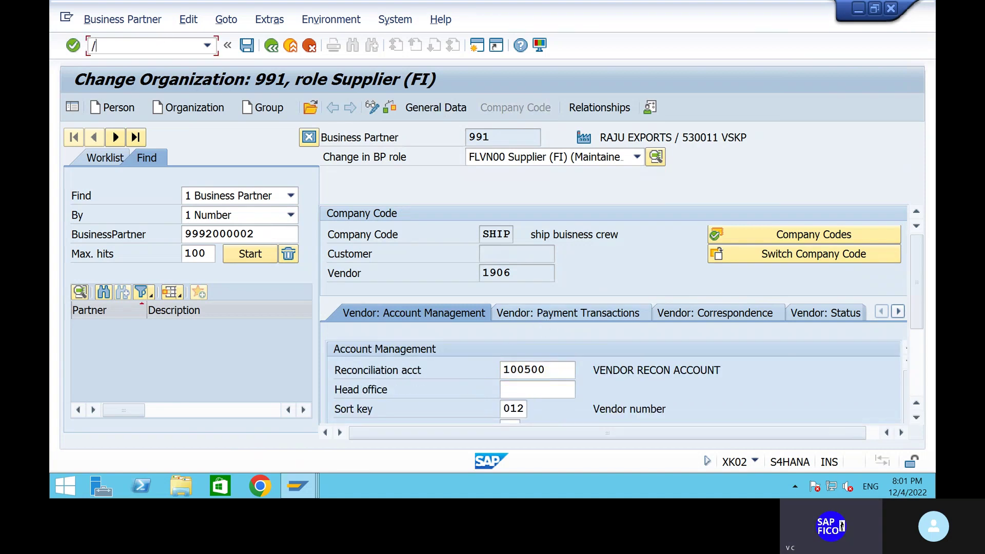
{"action": "type", "text": "n"}
{"action": "key", "text": "Return"}
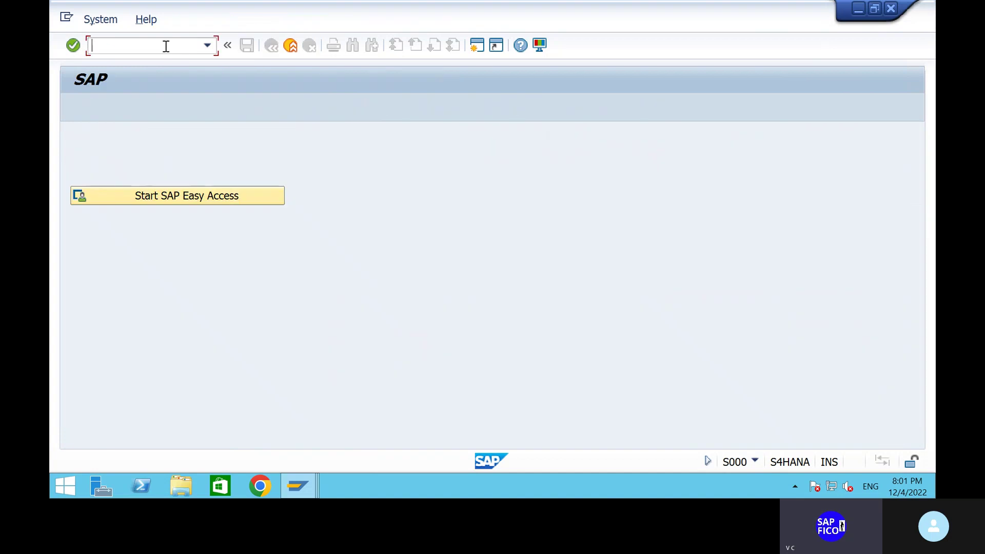
{"action": "type", "text": "/N"}
{"action": "key", "text": "Return"}
{"action": "type", "text": "/N"}
{"action": "key", "text": "Return"}
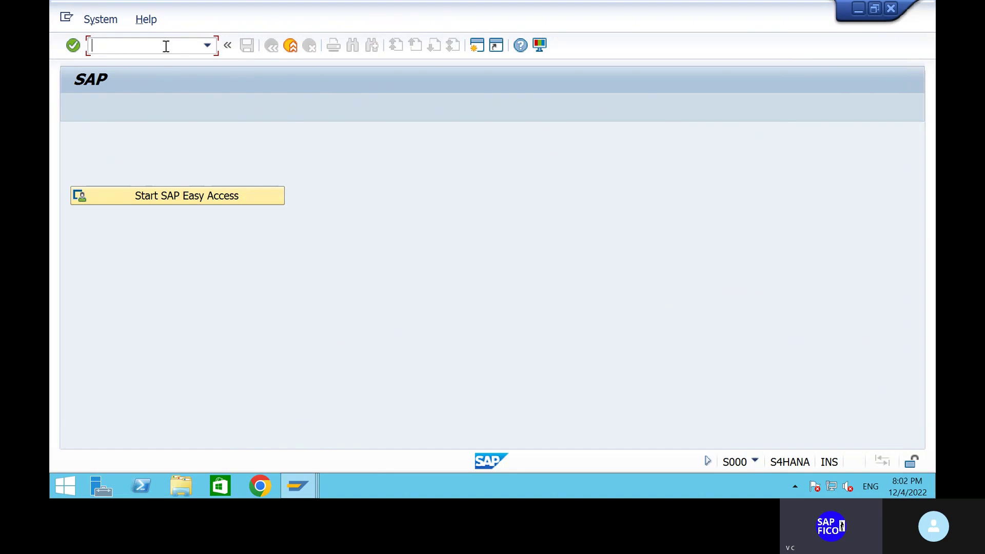